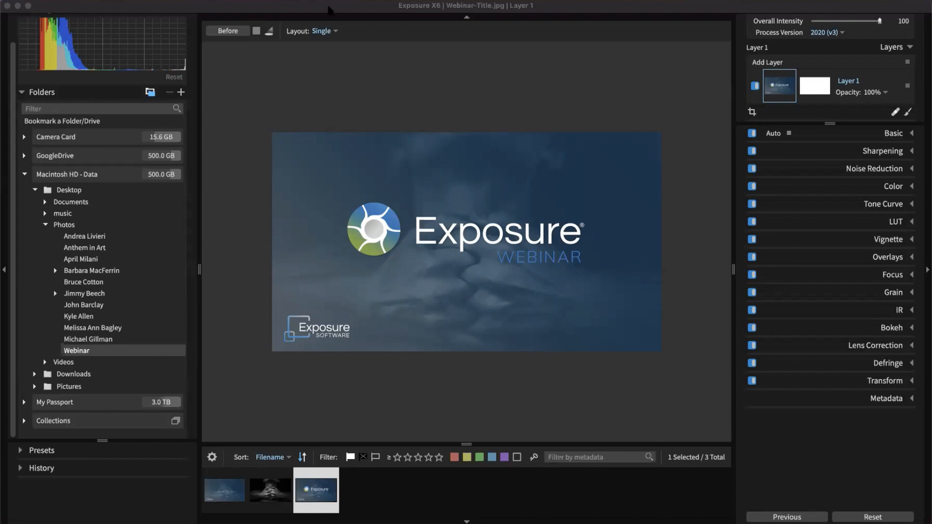
Step: Open Copy Photos From Card, load the Camera Card photos, then close it without copying
click(297, 9)
click(67, 0)
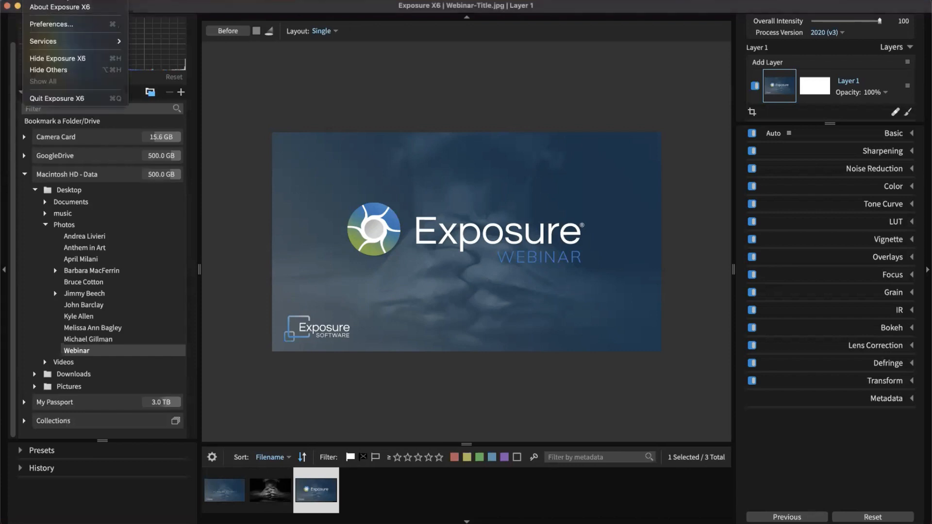
mouse_move(87, 0)
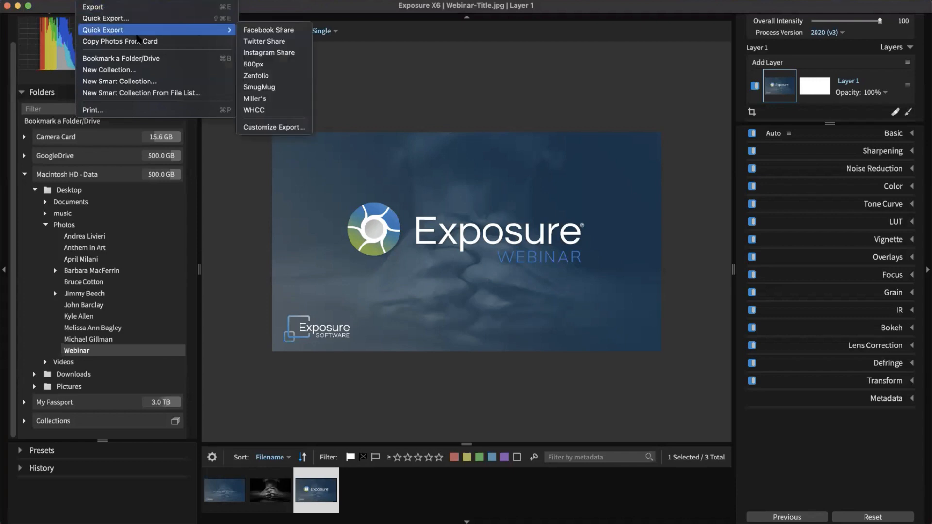
click(144, 43)
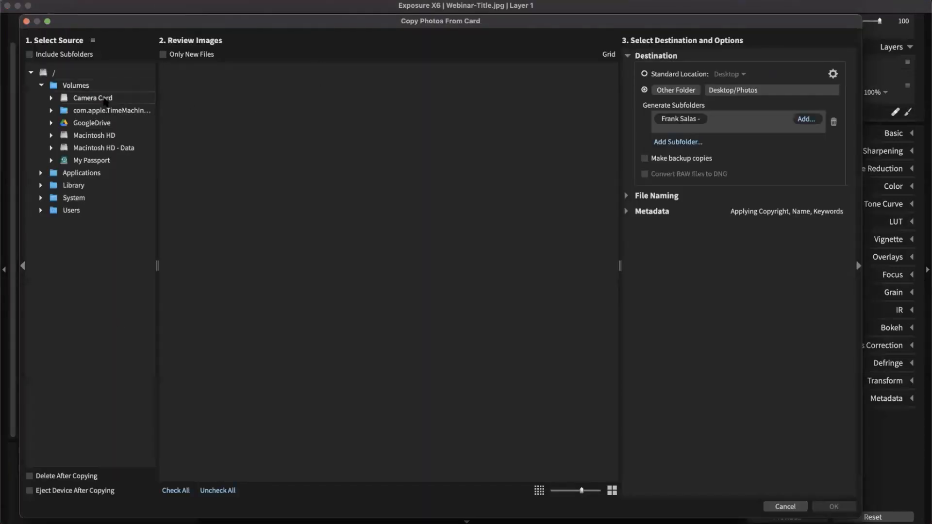
click(103, 97)
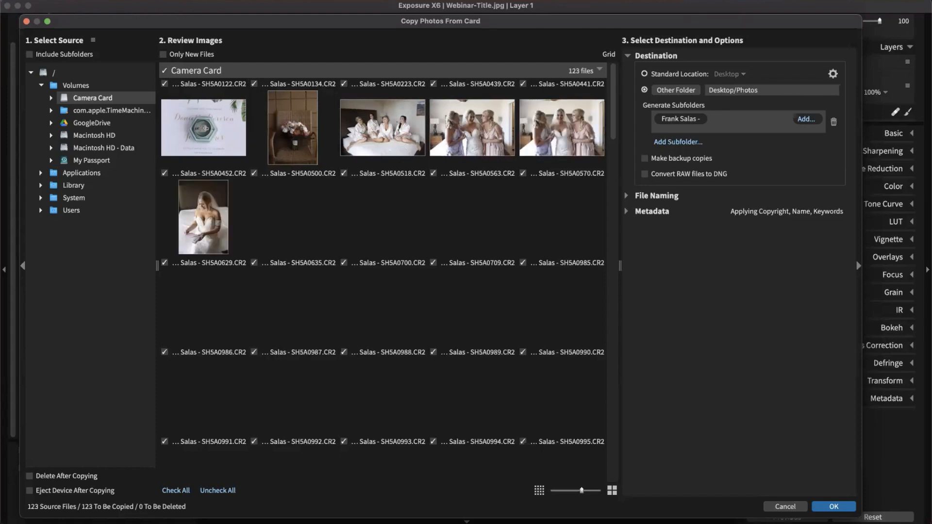
click(788, 507)
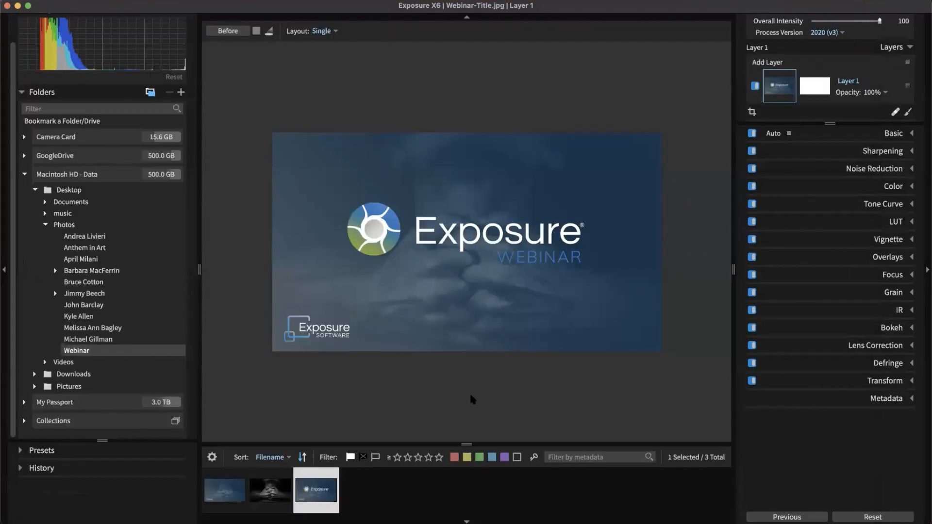
Step: Look at the General page of the Exposure preferences, then close them
key(super+comma)
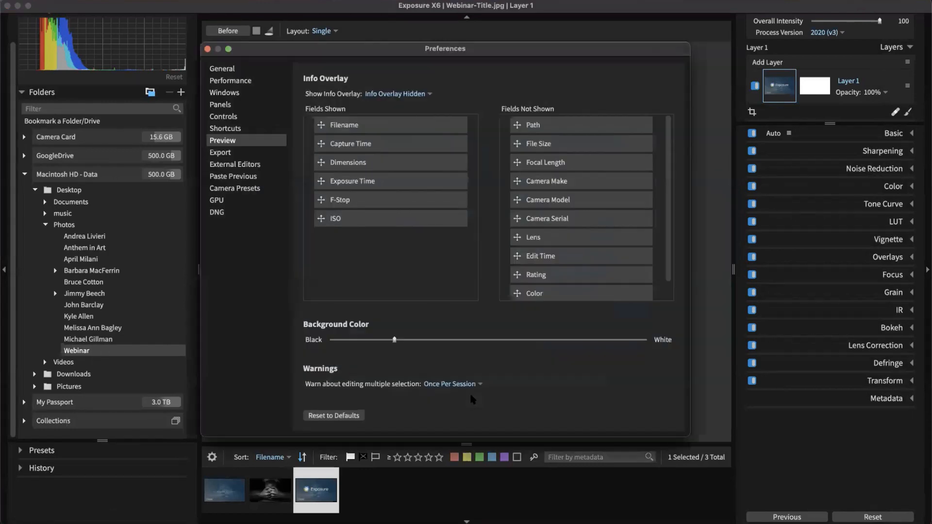
click(245, 72)
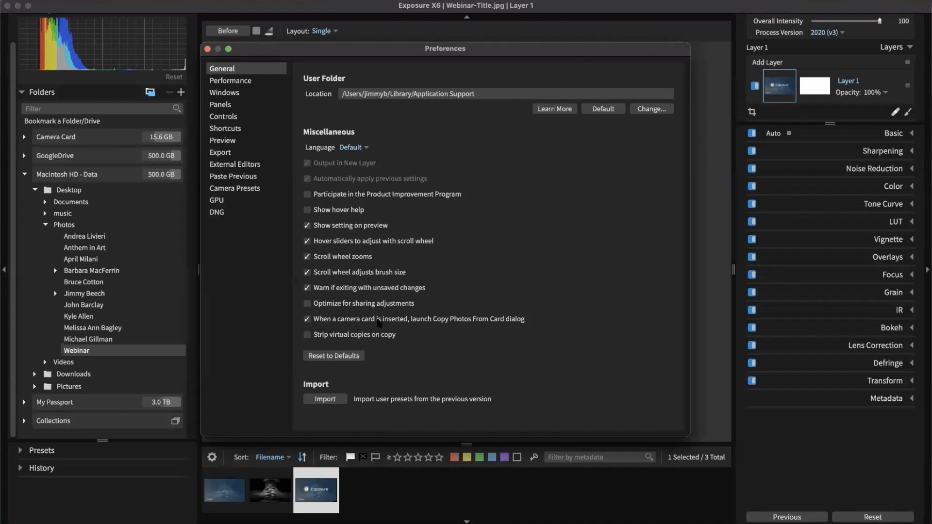
click(207, 49)
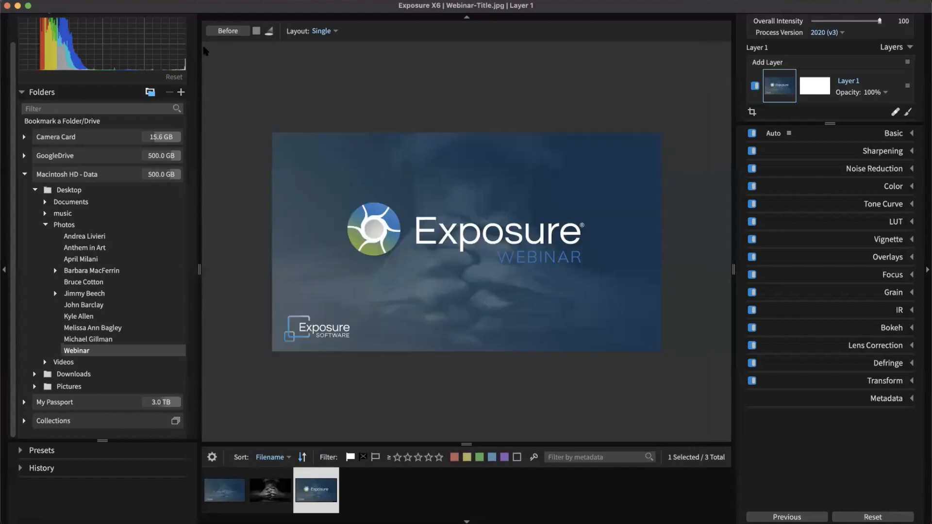
Step: Reopen Copy Photos From Card with Camera Card's 123 photos and scroll through them
click(62, 2)
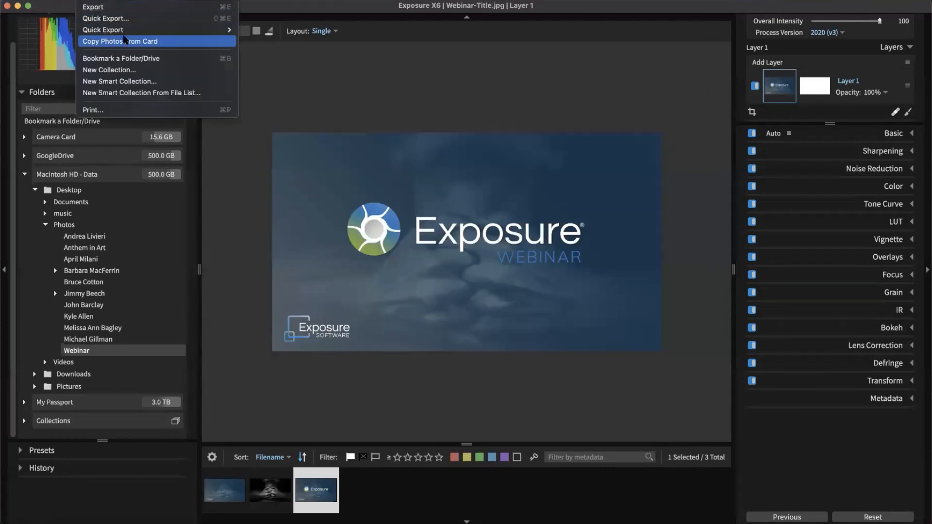
click(111, 41)
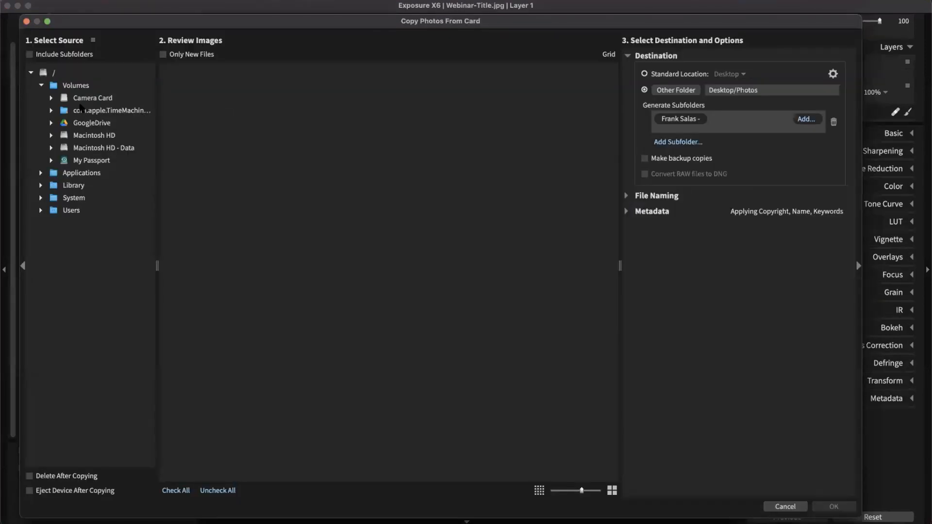
click(111, 99)
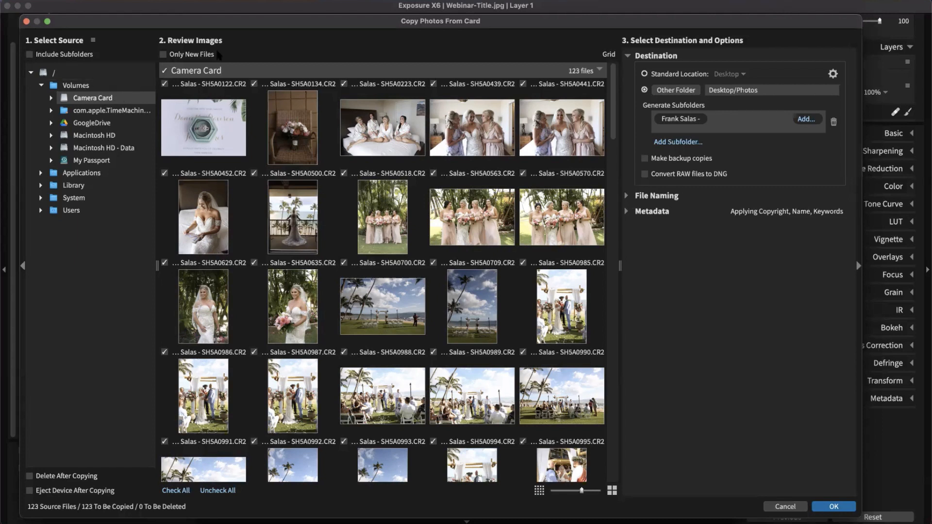
scroll(407, 150, down, 15)
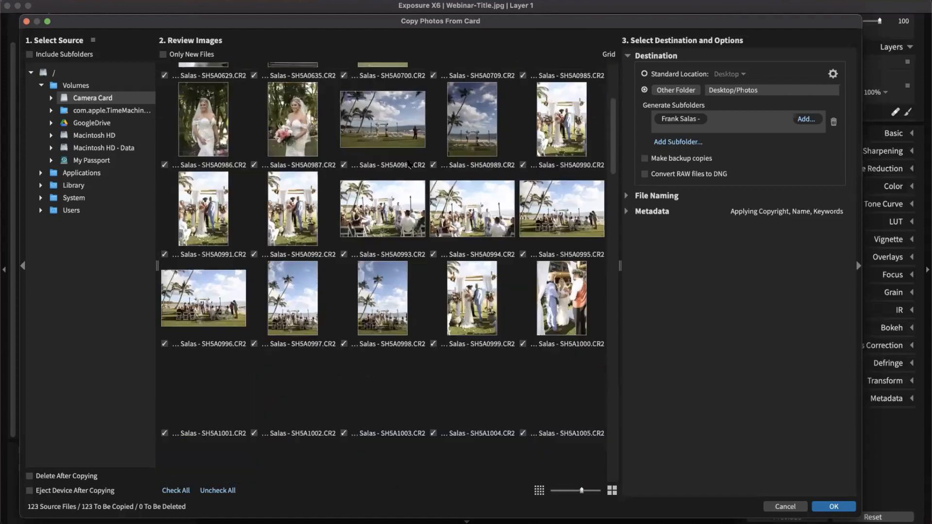
scroll(369, 201, up, 15)
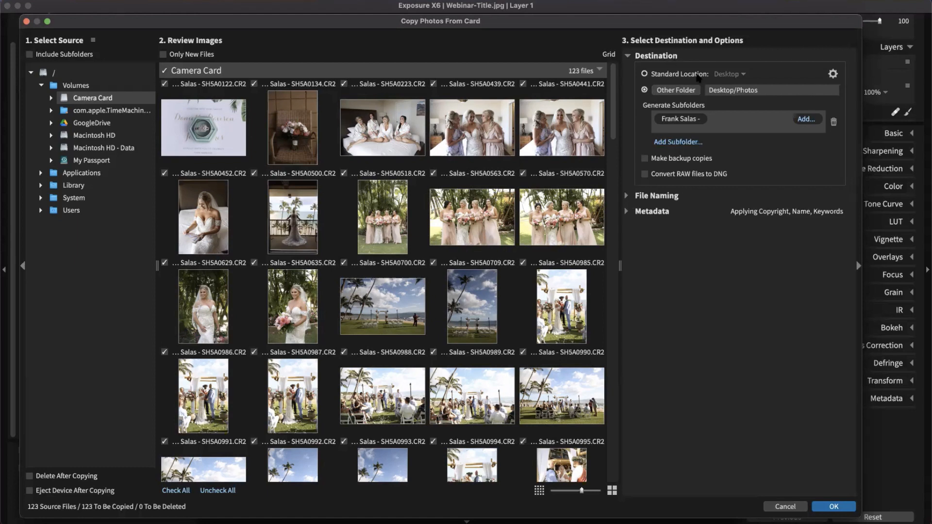
click(671, 58)
Step: Remove the trailing dash from the custom-text subfolder name under Desktop/Photos
click(671, 58)
drag(733, 92, 765, 92)
click(706, 121)
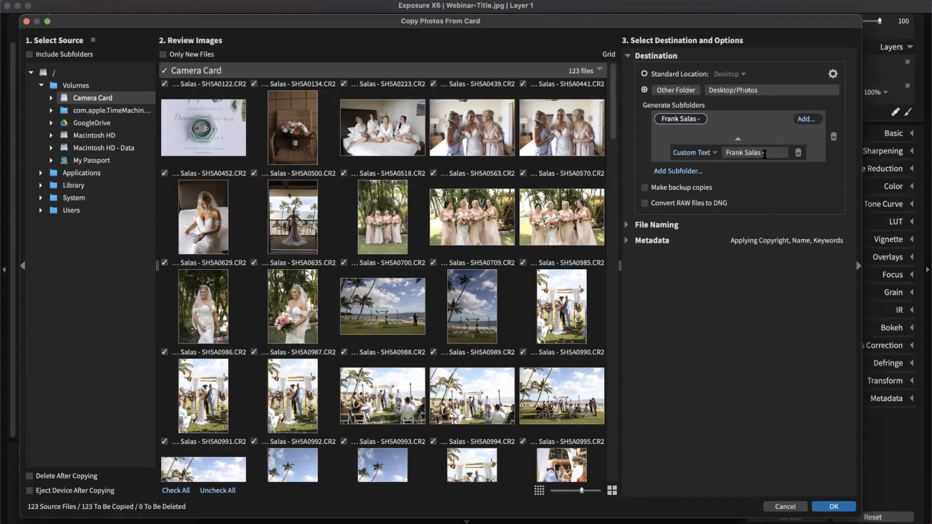
key(BackSpace)
Step: Show the File Naming options, hide them again, and expand the Metadata section
click(657, 226)
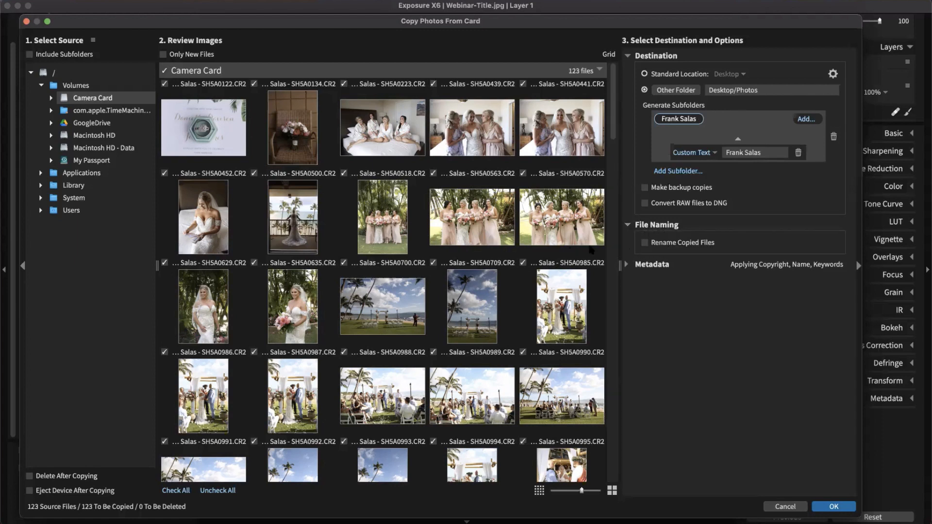
click(627, 226)
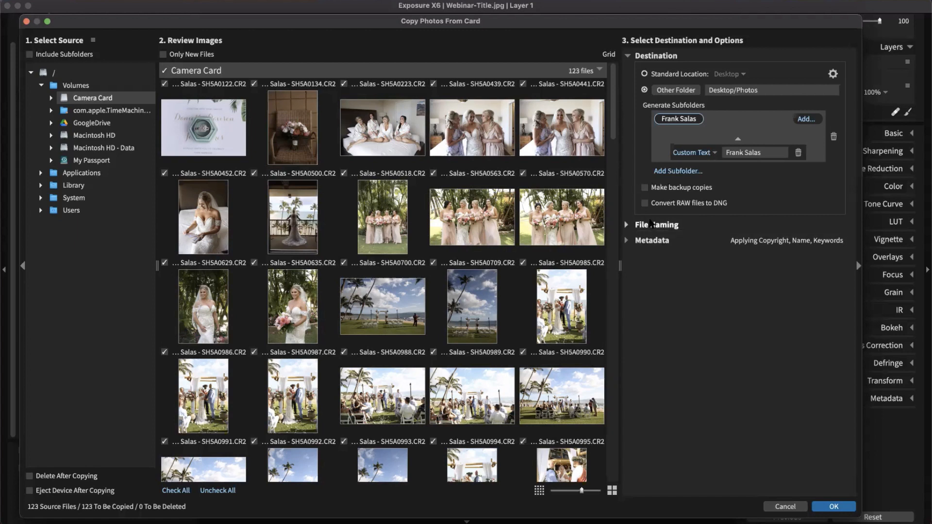
click(627, 241)
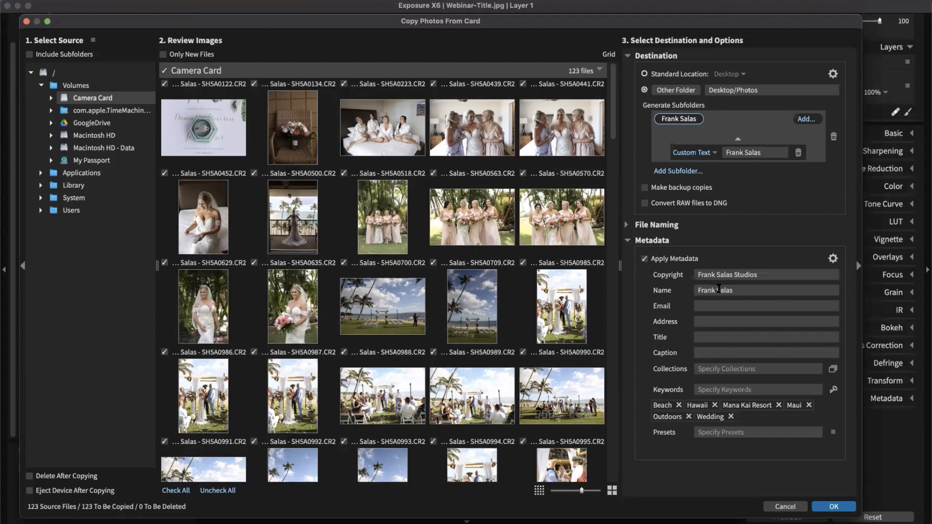
Step: Remove the Outdoors and Wedding keywords from the import metadata
click(701, 275)
key(Tab)
click(688, 416)
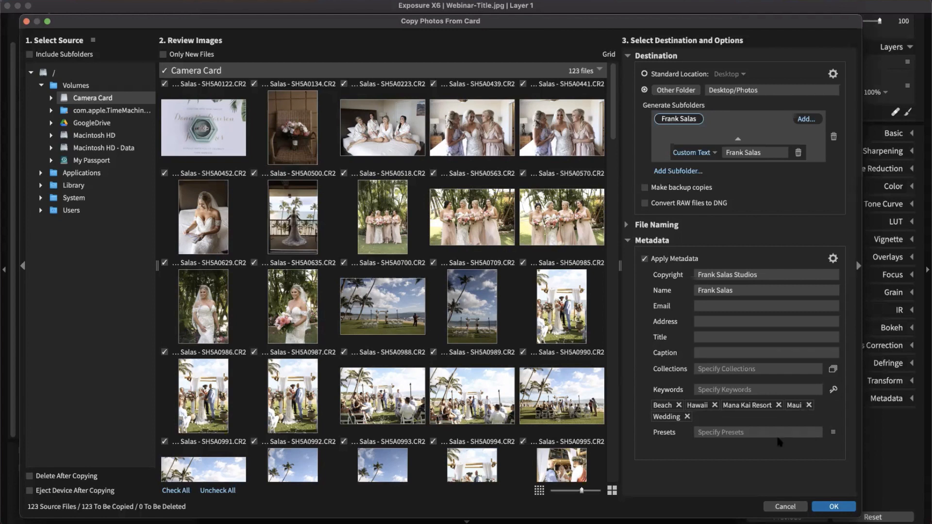
click(687, 416)
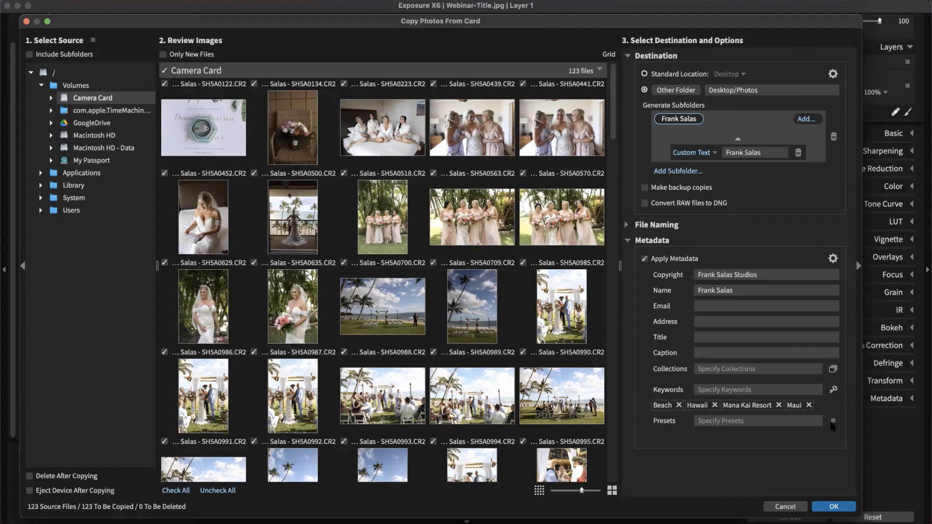
Step: Browse the preset categories list without applying any preset
click(833, 421)
mouse_move(835, 366)
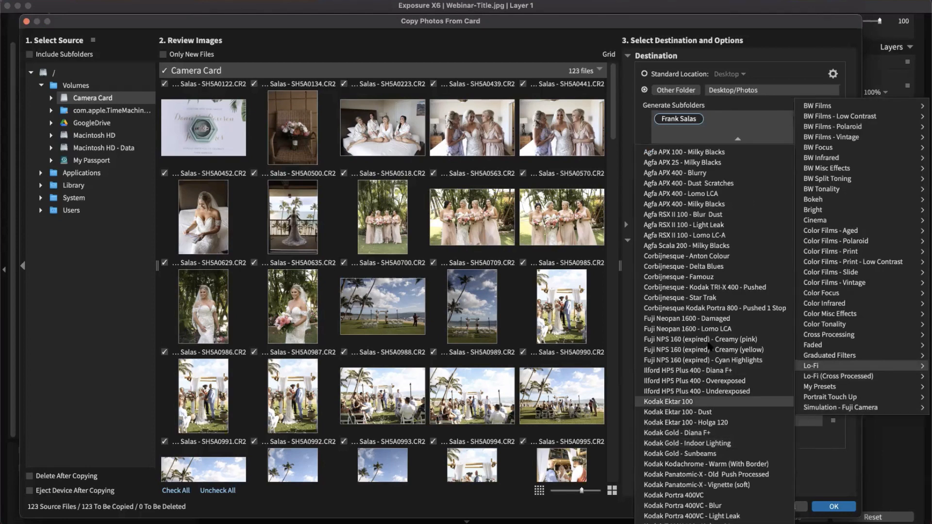
click(837, 436)
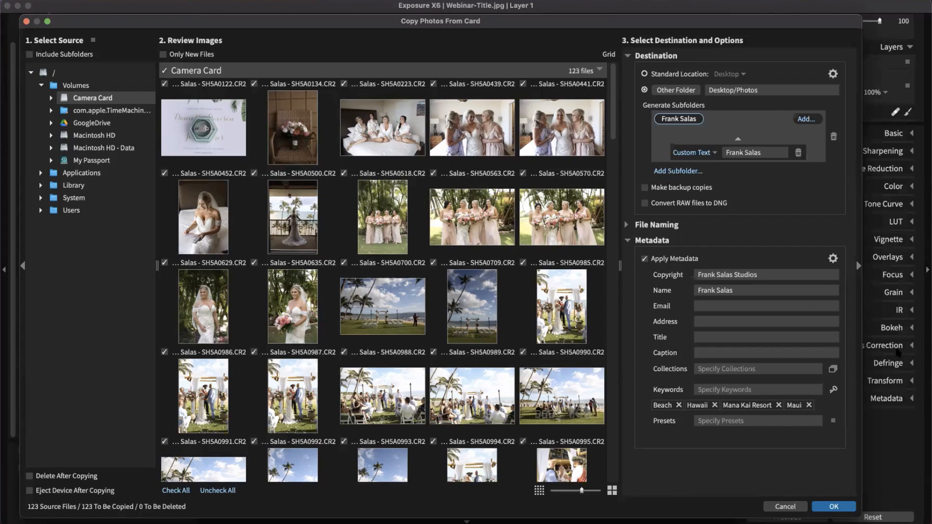
Step: Turn off Apply Metadata and start copying the 123 photos to Desktop/Photos
click(644, 259)
click(627, 240)
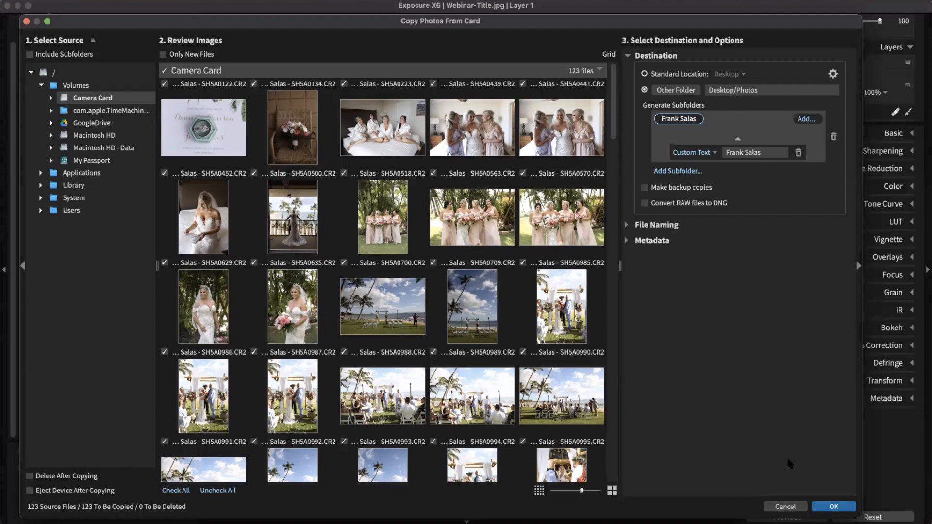
click(842, 507)
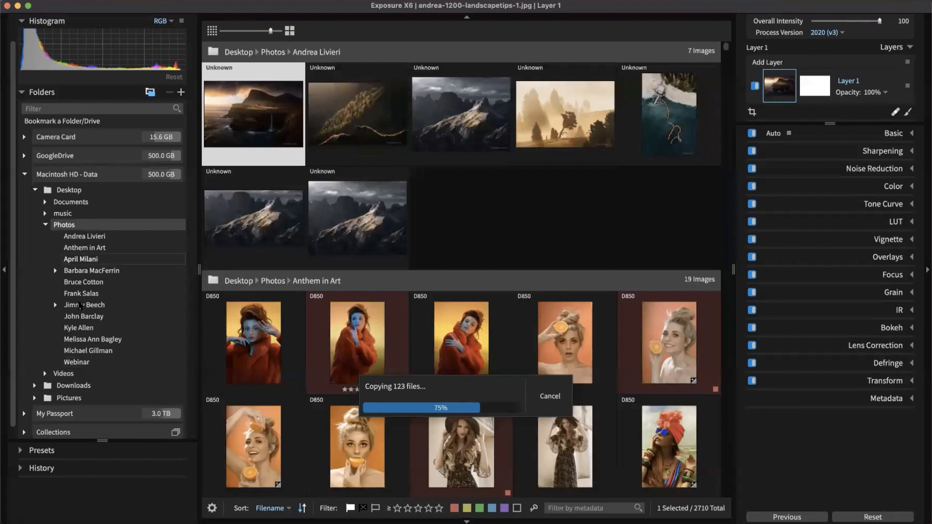
Step: Watch the copies arrive in the destination folder and select ceremony photo SH5A1049
click(92, 293)
drag(561, 388, 547, 308)
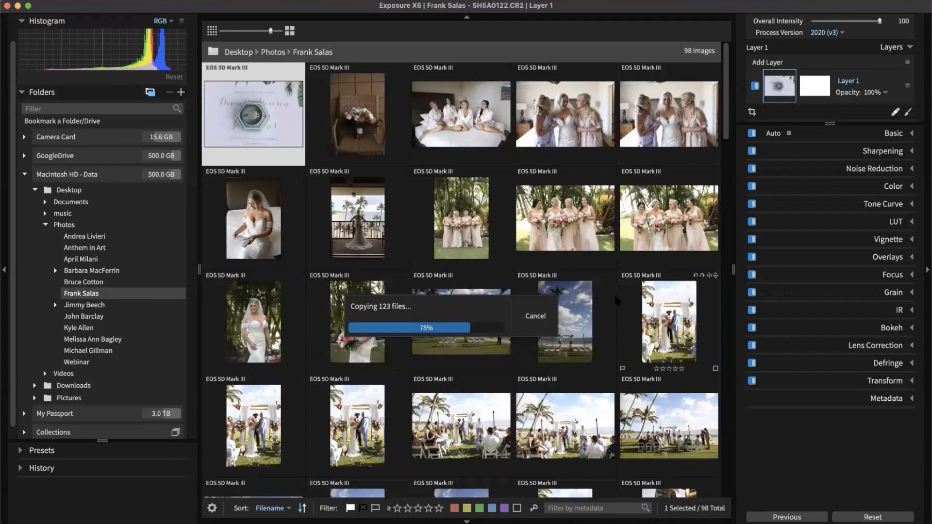
scroll(573, 313, down, 10)
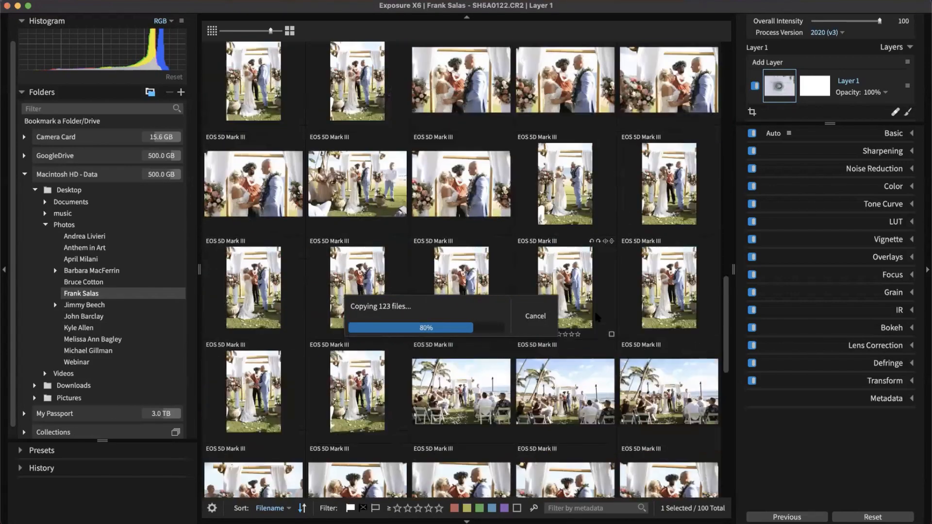
scroll(592, 319, down, 10)
scroll(645, 403, down, 5)
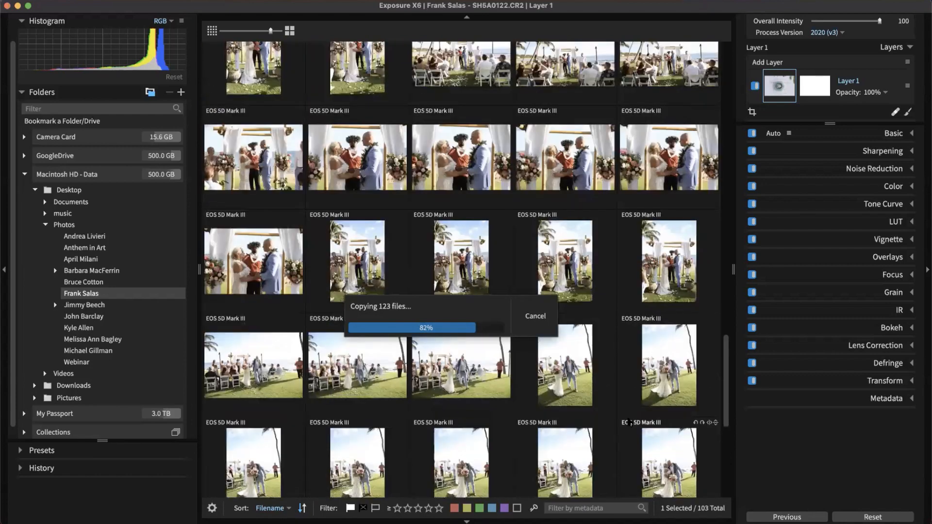
drag(455, 313, 700, 369)
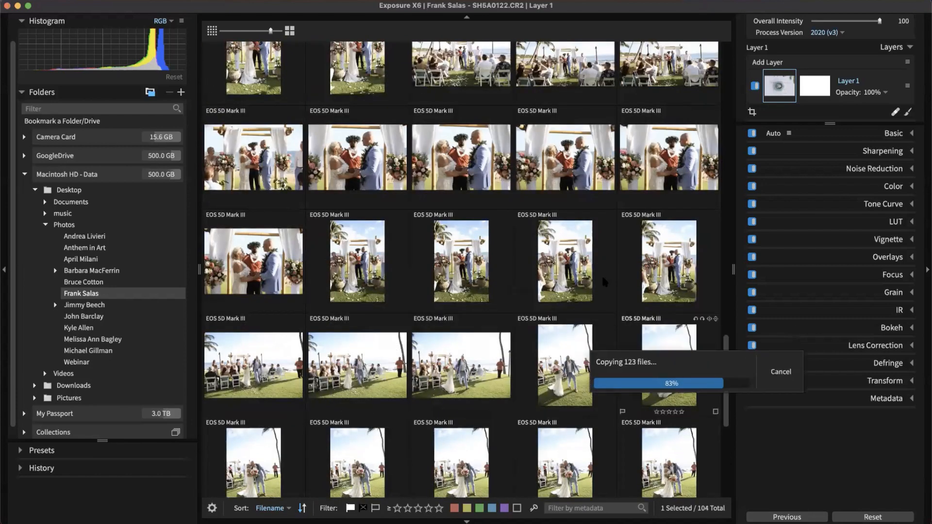
click(551, 294)
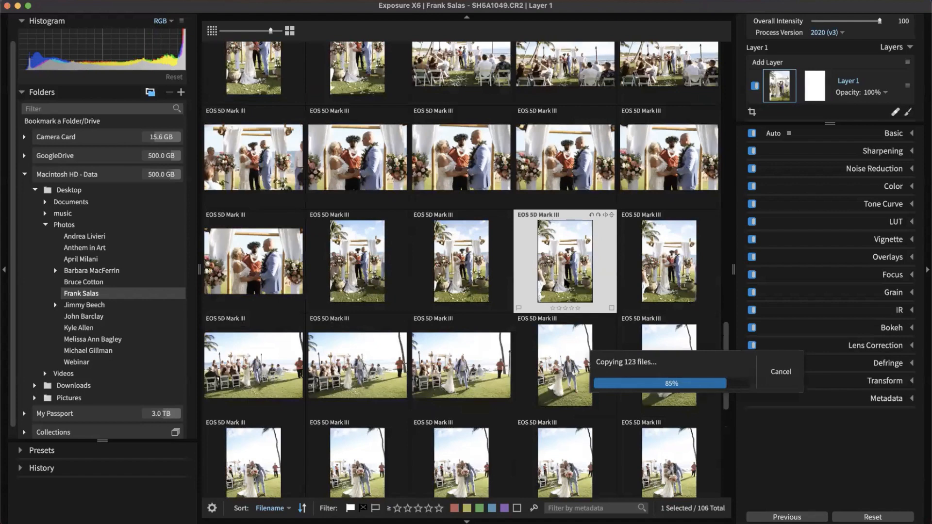
drag(647, 344, 778, 440)
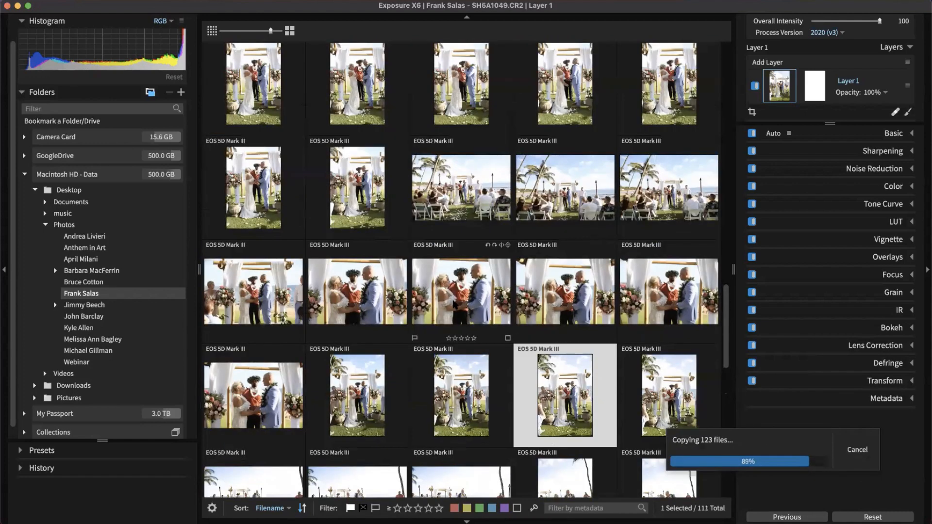
Step: Flag a ceremony photo near SH5A1043 as a pick
click(455, 304)
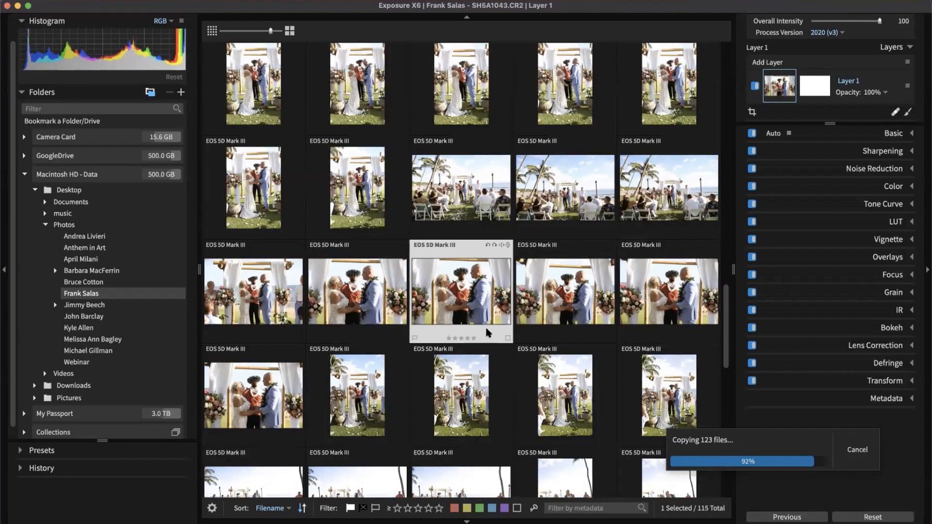
scroll(485, 339, down, 2)
click(519, 344)
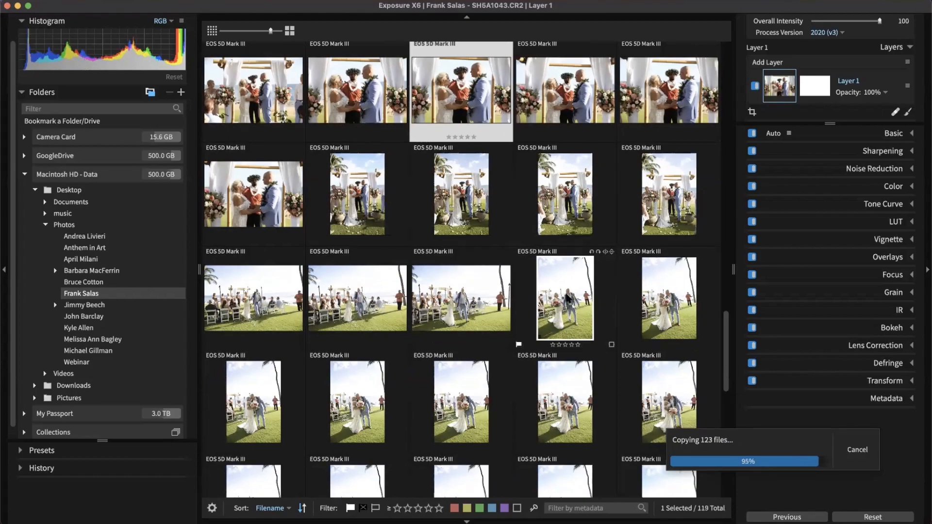
scroll(569, 302, up, 3)
scroll(568, 301, up, 8)
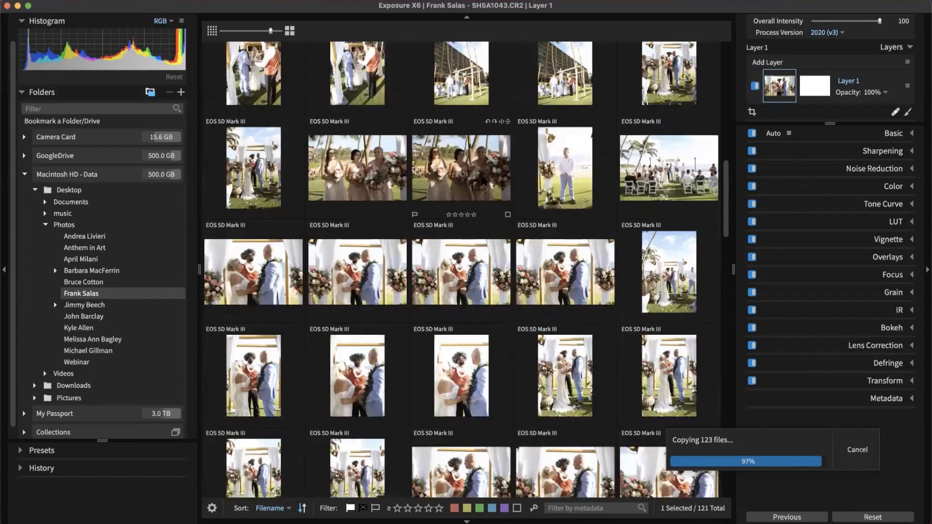
Step: Select the bridesmaids photo and adjust its exposure in the Basic panel
click(469, 170)
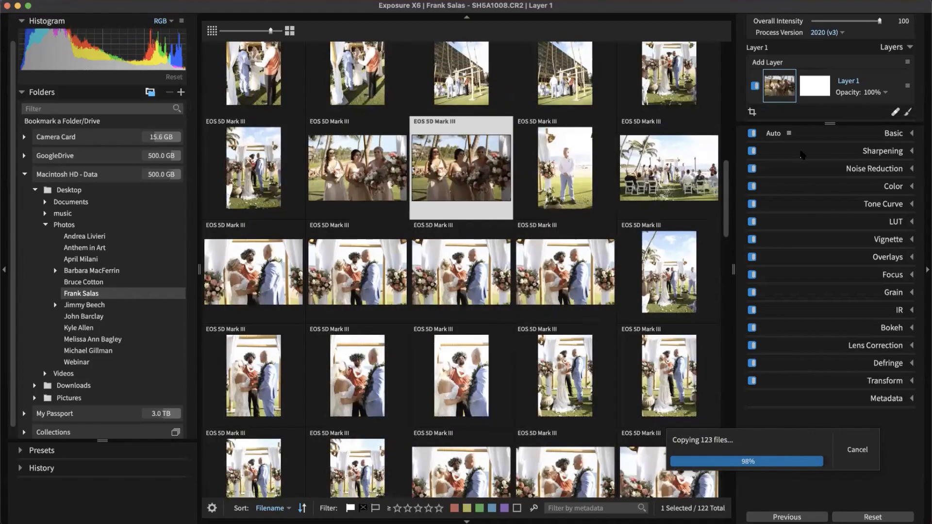
click(895, 134)
mouse_move(838, 208)
mouse_down()
mouse_move(849, 209)
mouse_move(833, 210)
mouse_up()
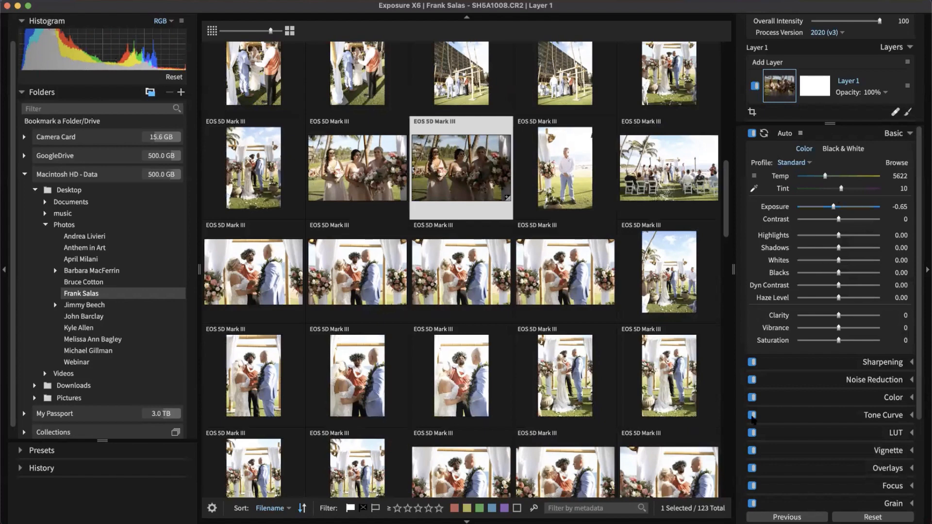
Step: Scroll through the 123 wedding thumbnails, then bring a Finder window over Exposure
scroll(693, 386, down, 5)
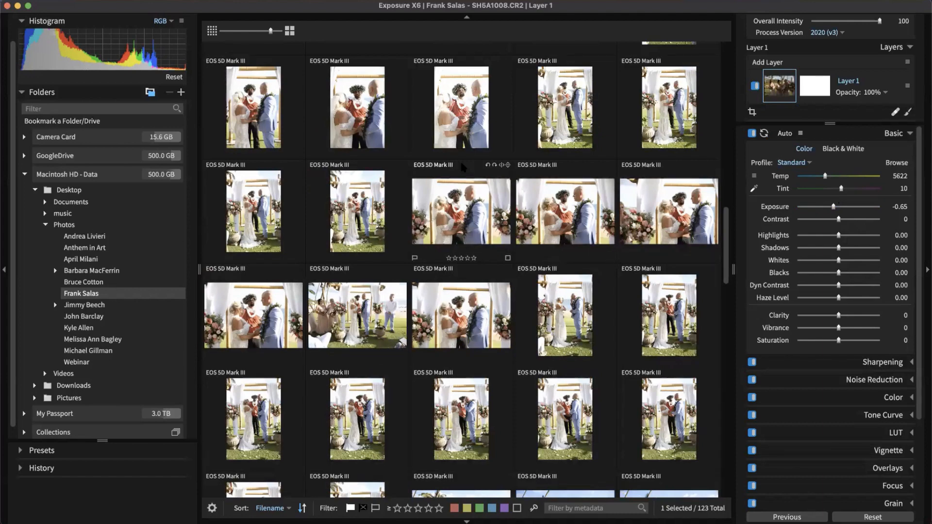
scroll(728, 145, up, 2)
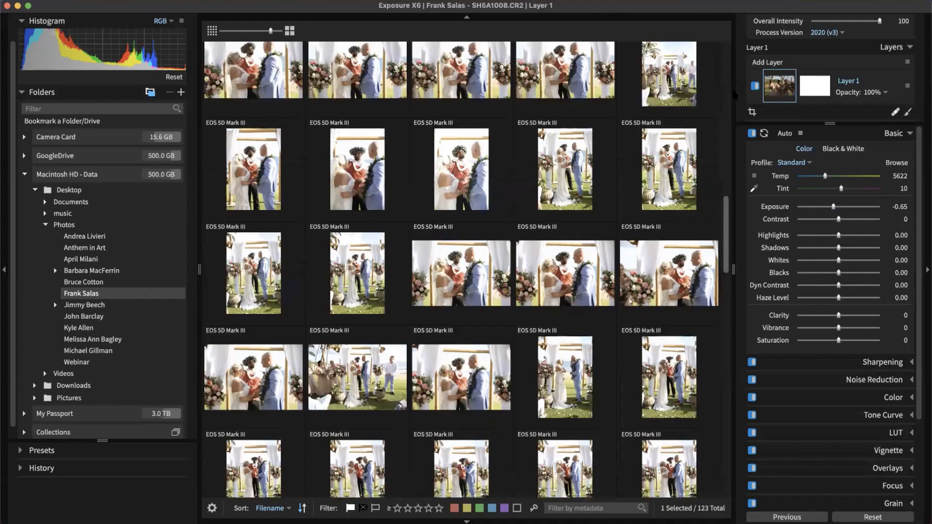
scroll(735, 96, up, 10)
scroll(566, 316, down, 15)
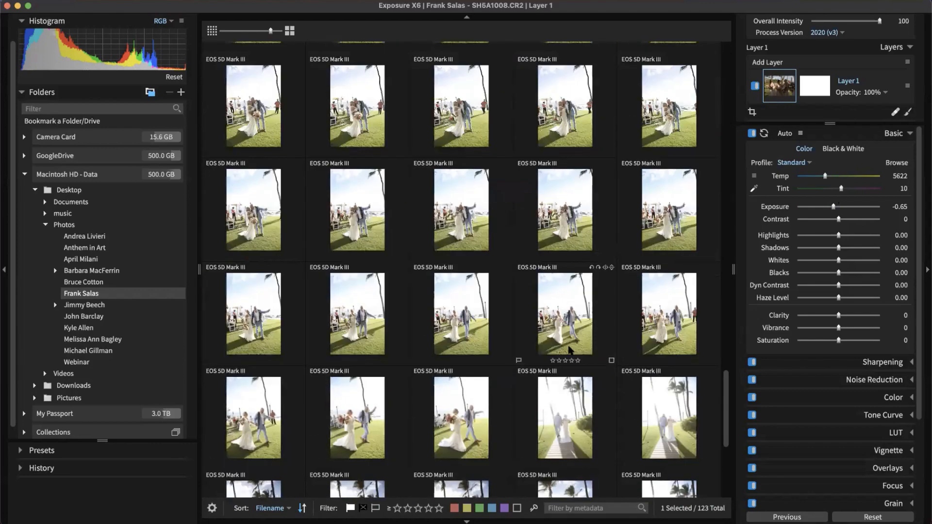
scroll(570, 350, up, 5)
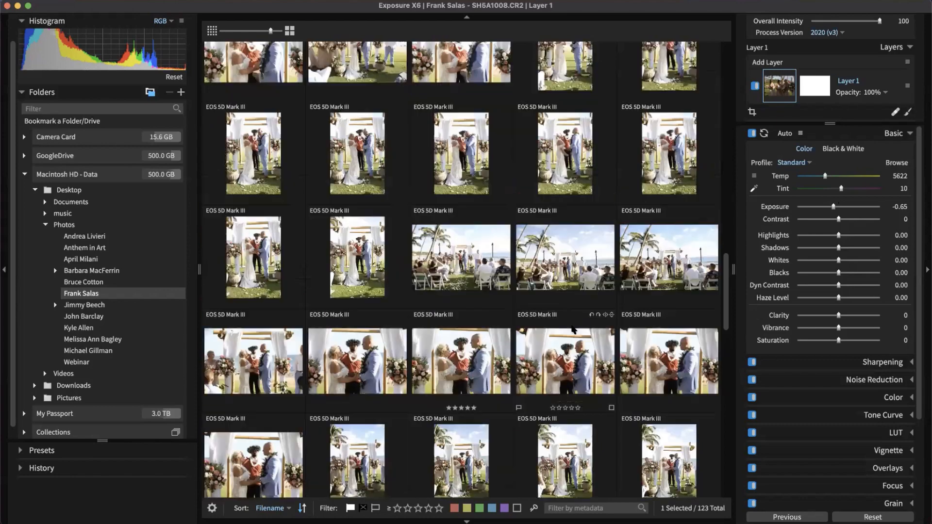
scroll(572, 330, up, 10)
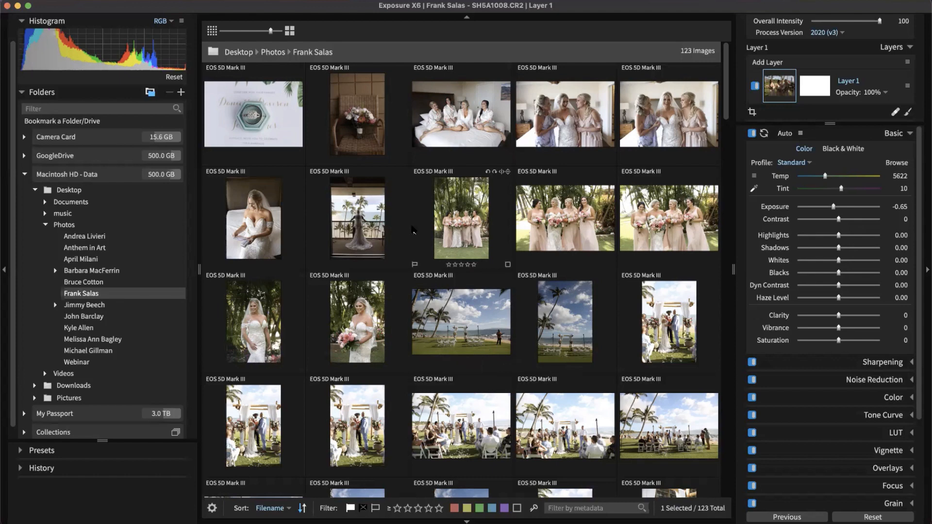
scroll(97, 243, up, 2)
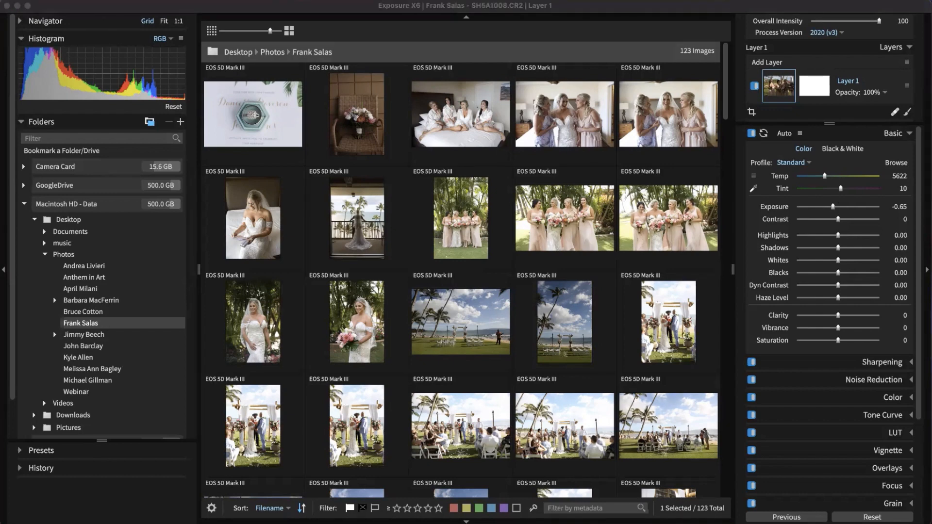
drag(284, 307, 373, 88)
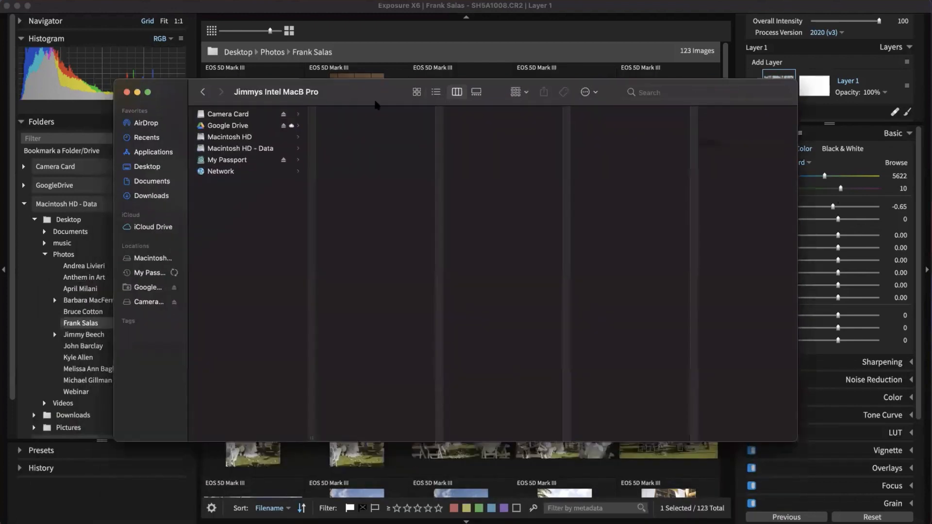
Step: Browse Desktop > Photos > wedding folder > Exposure Software > Exposure X6 to find the .exposurex6 files
click(159, 168)
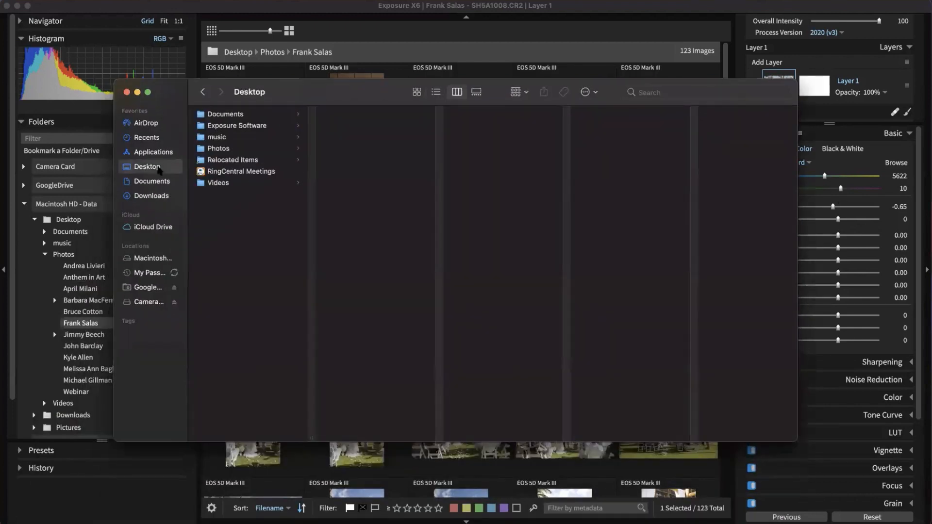
click(227, 149)
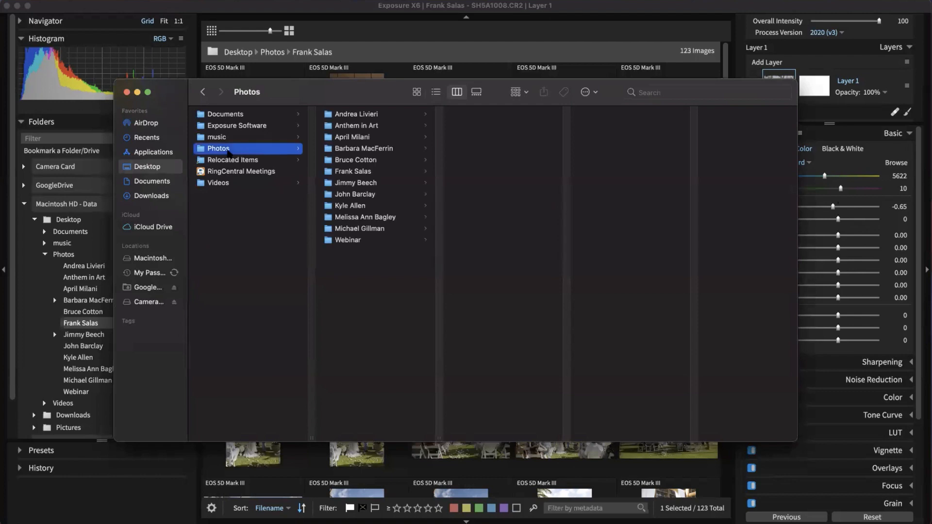
click(369, 171)
click(369, 173)
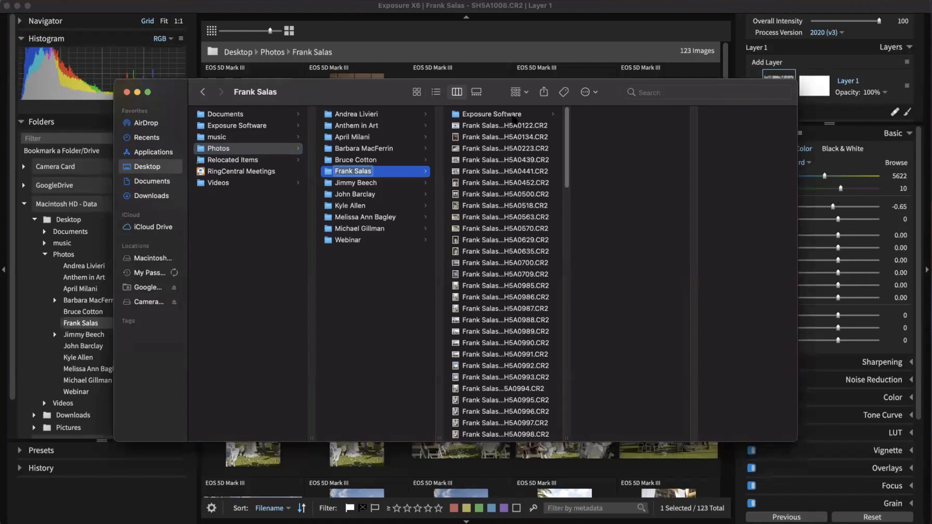
click(514, 117)
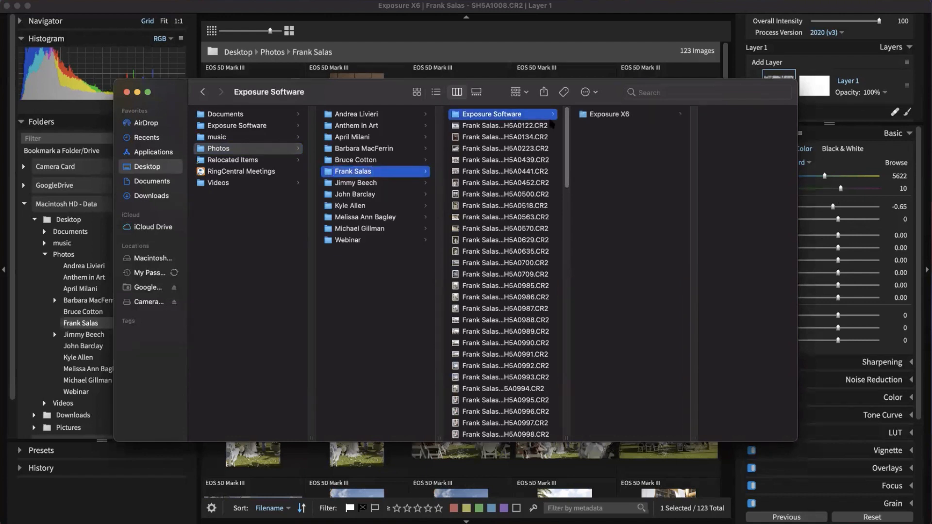
click(611, 115)
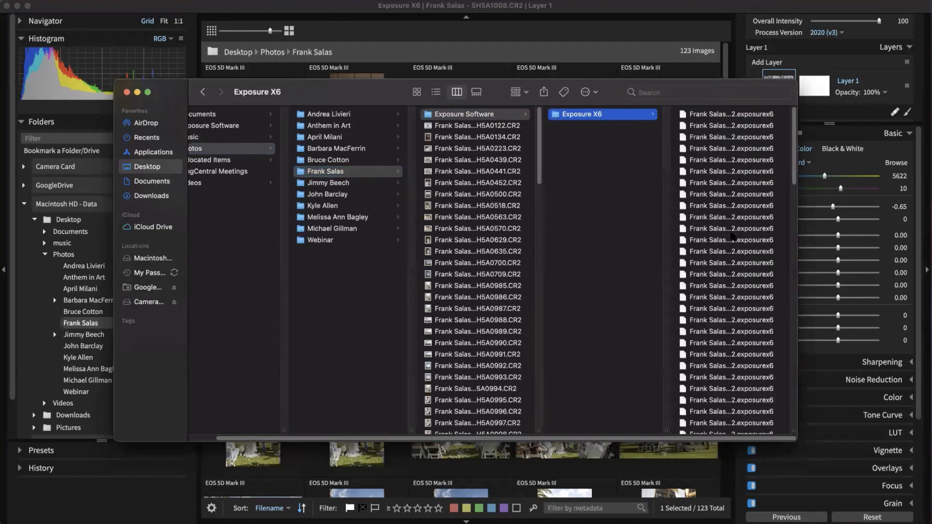
click(378, 178)
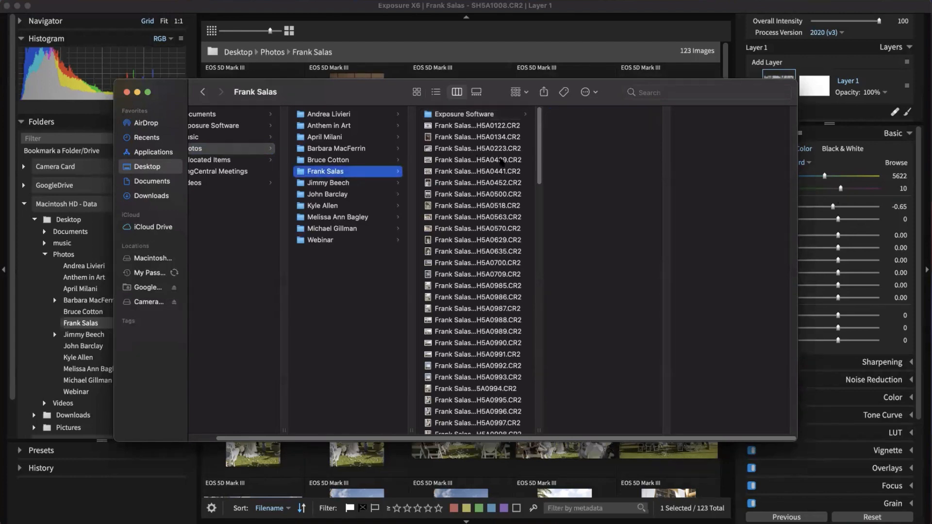
Step: Reposition Finder, revisit the Exposure Software folder, and return to Exposure X6
drag(443, 95, 536, 94)
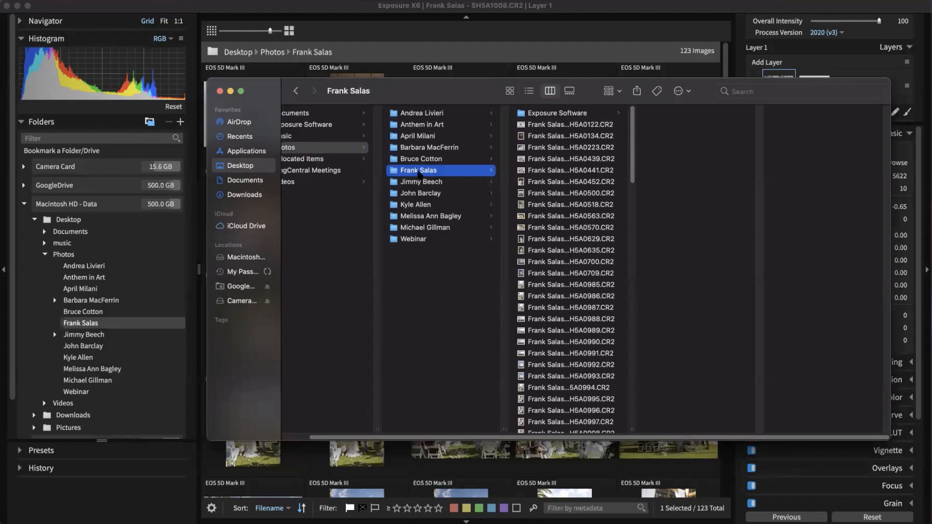
drag(395, 171, 431, 281)
drag(584, 104, 578, 124)
click(578, 132)
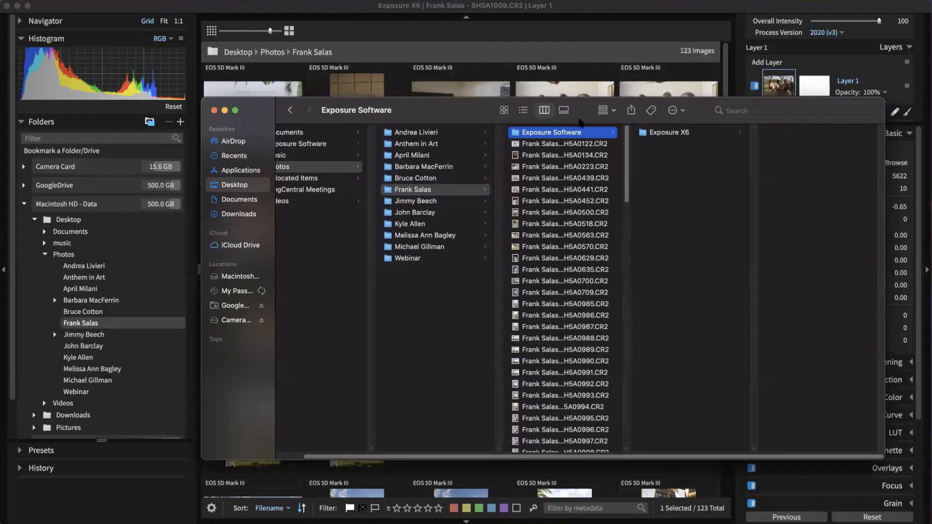
drag(582, 121, 1, 522)
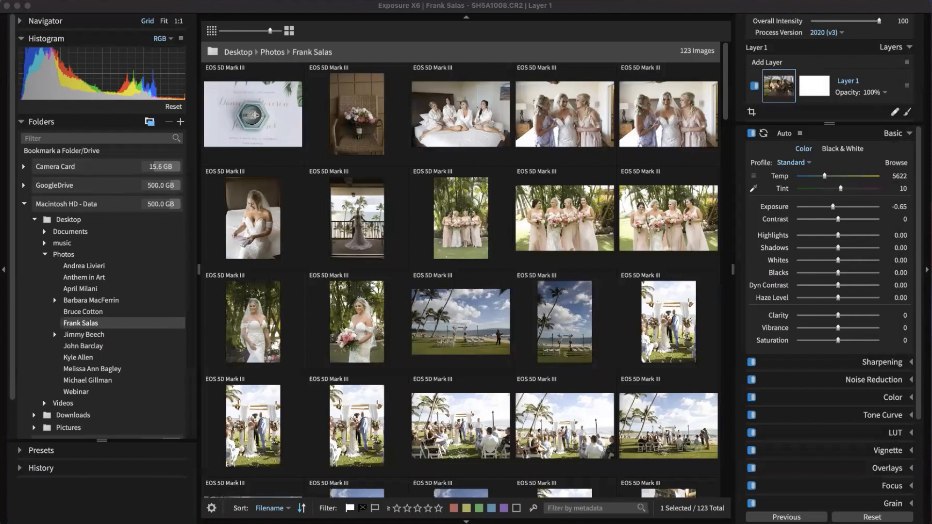
click(351, 11)
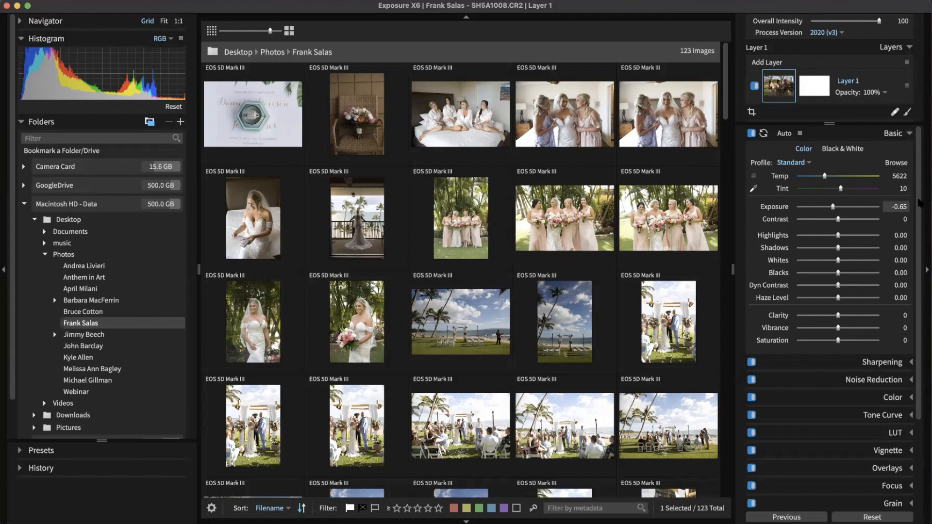
Step: Hide both side panels, size thumbnails to six per row, then restore the folders panel
click(926, 270)
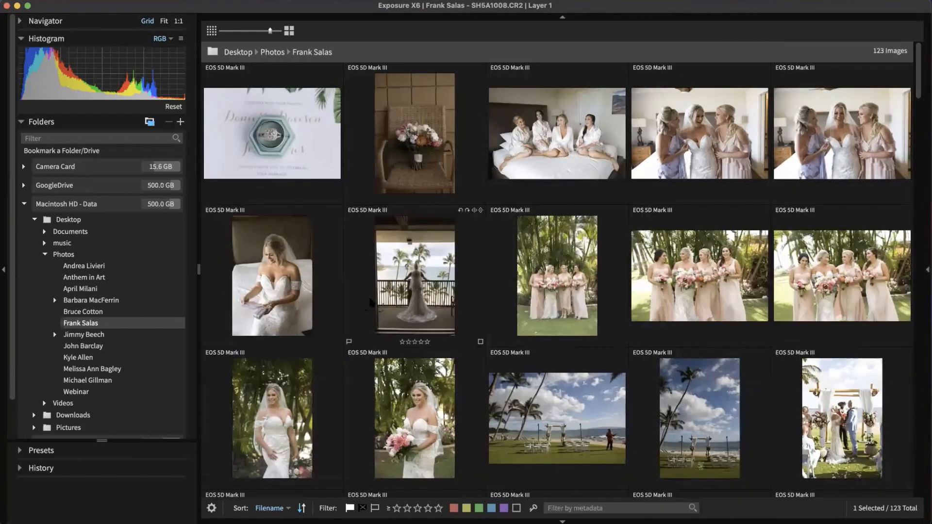
click(4, 269)
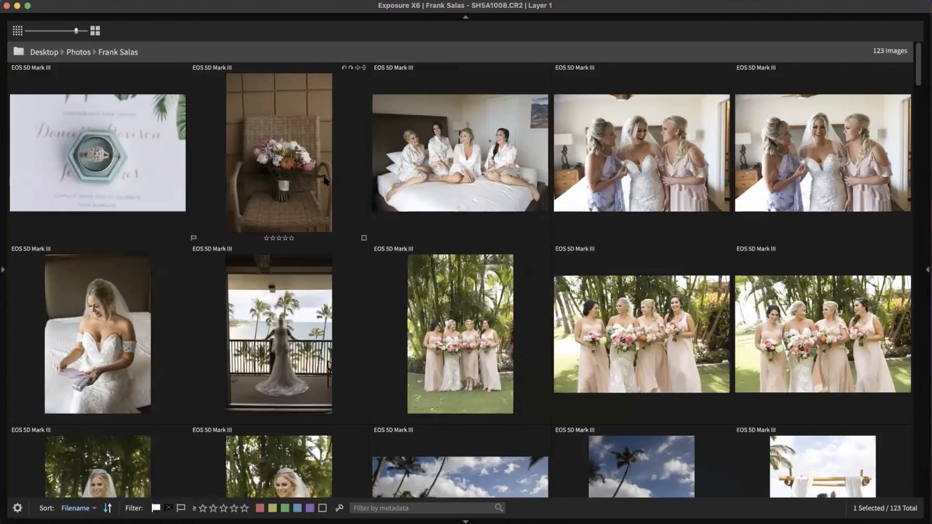
click(18, 31)
scroll(279, 179, down, 15)
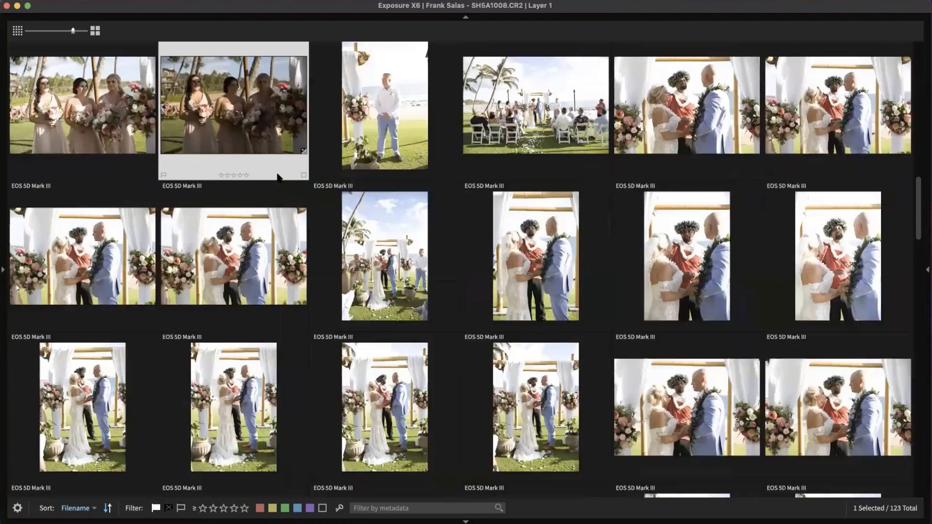
scroll(279, 179, up, 15)
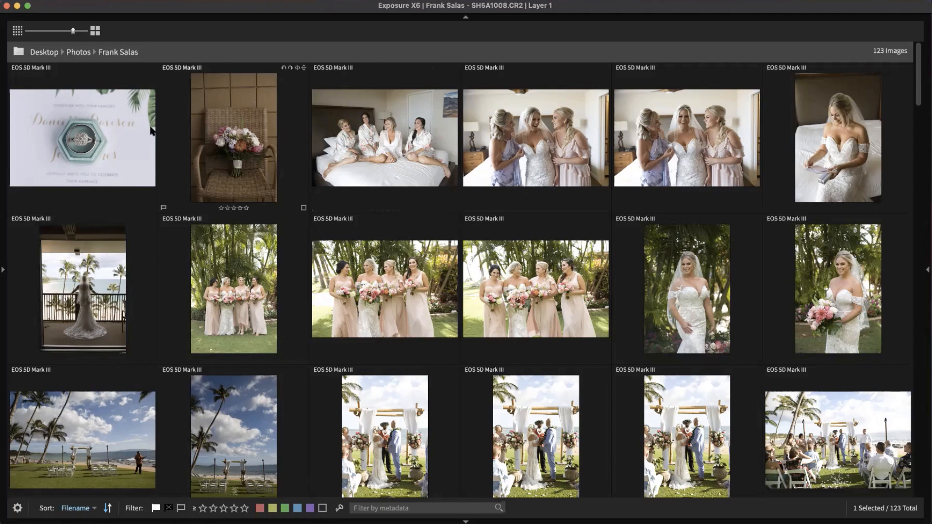
click(6, 182)
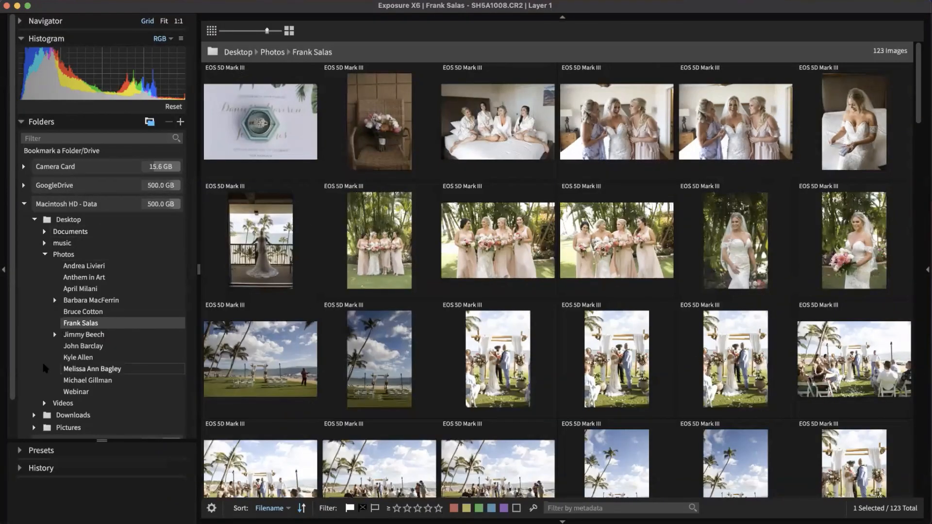
Step: Expand Collections > My Collections > Family Photos and open two of its collections
scroll(58, 357, down, 2)
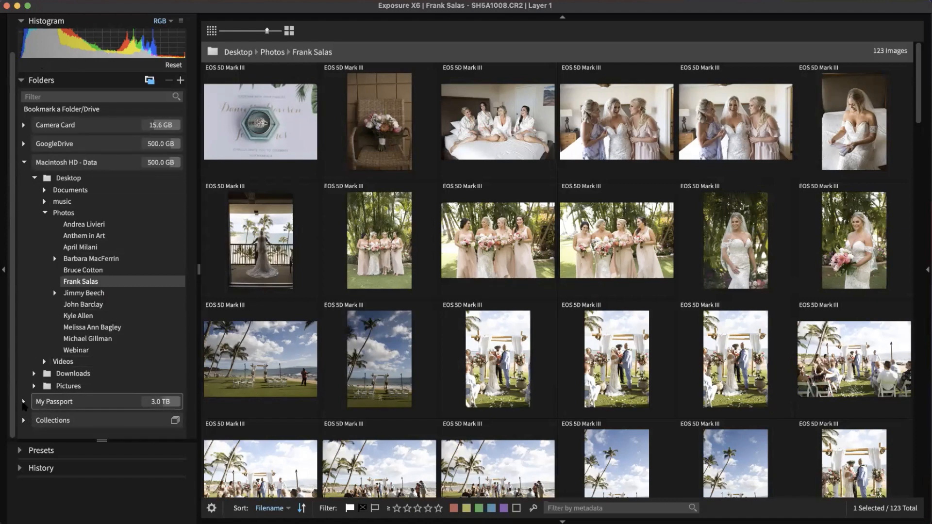
click(24, 421)
scroll(42, 399, down, 5)
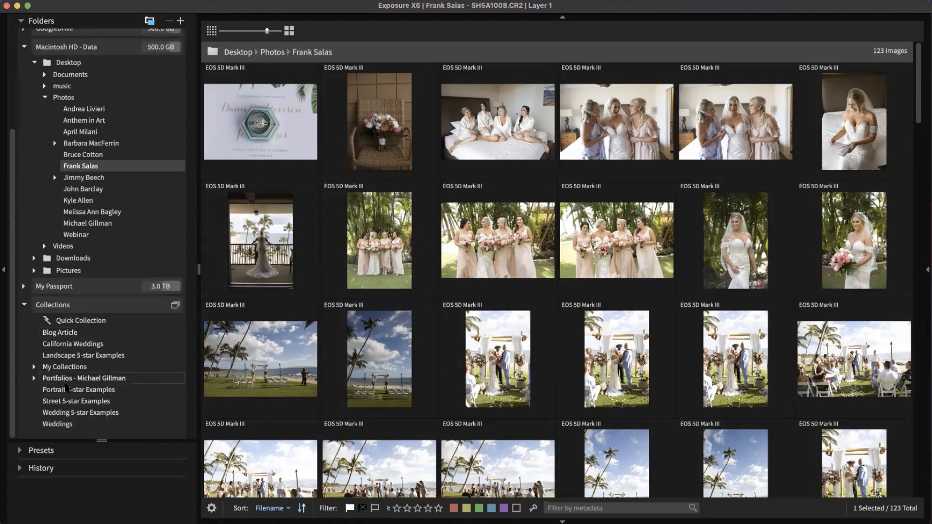
click(34, 367)
click(46, 378)
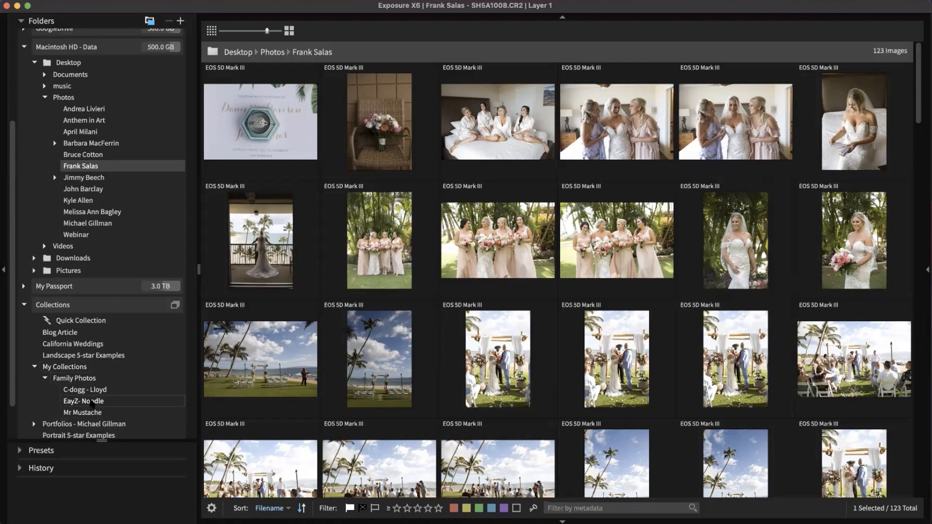
click(90, 400)
click(90, 389)
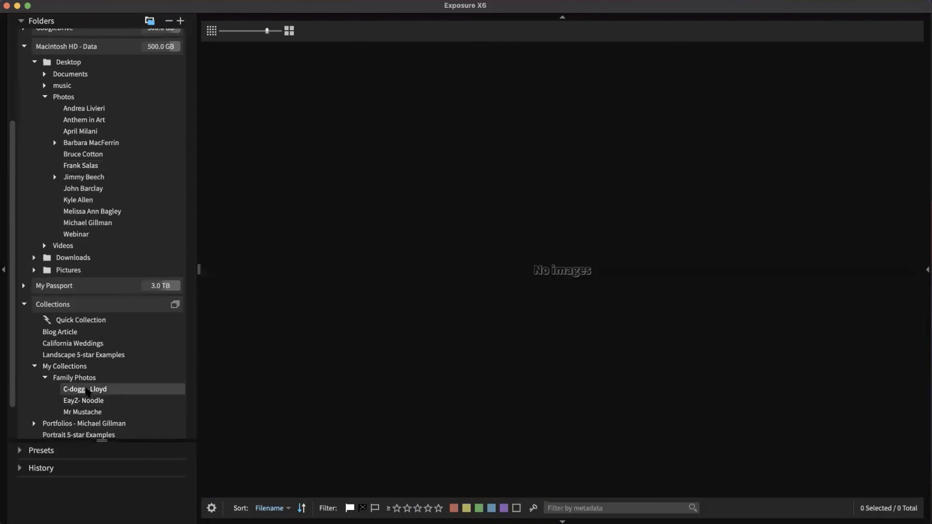
Step: Collapse My Collections and the Collections section to return to the Folders tree
scroll(65, 376, up, 2)
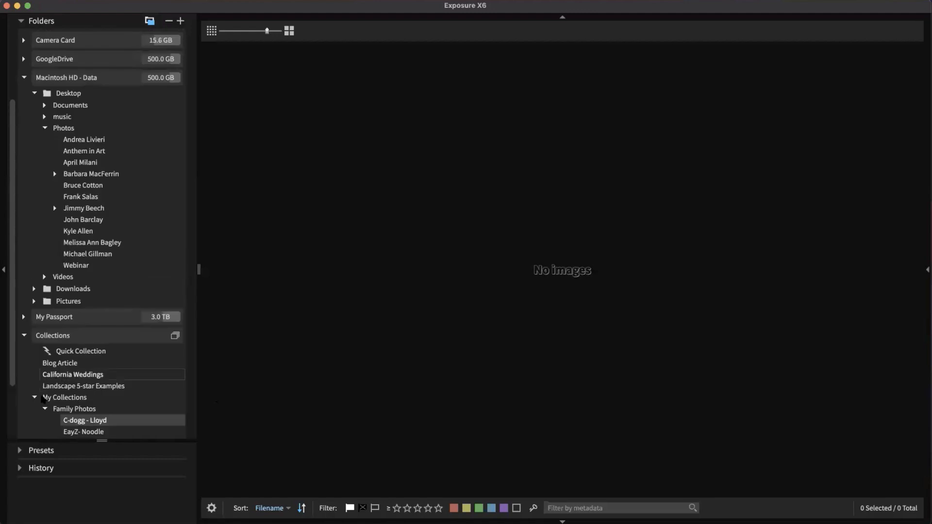
click(35, 397)
scroll(53, 384, down, 2)
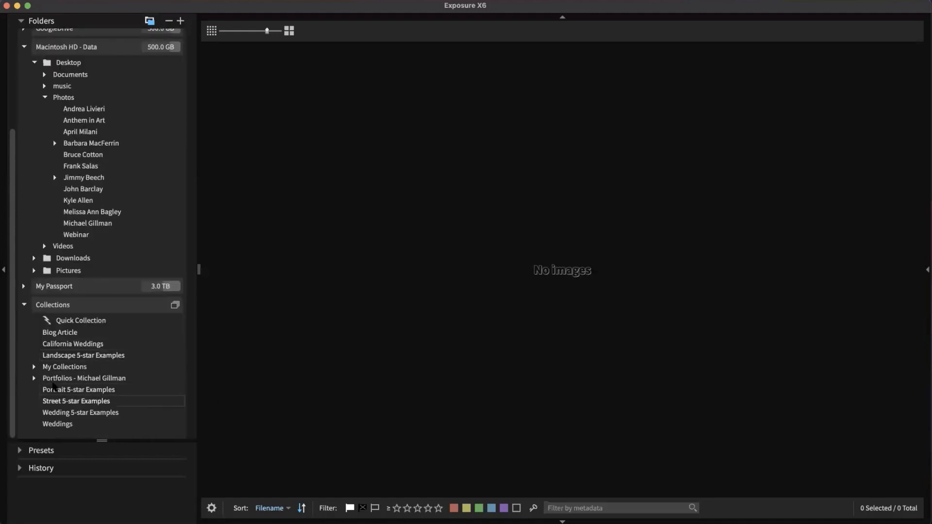
click(71, 372)
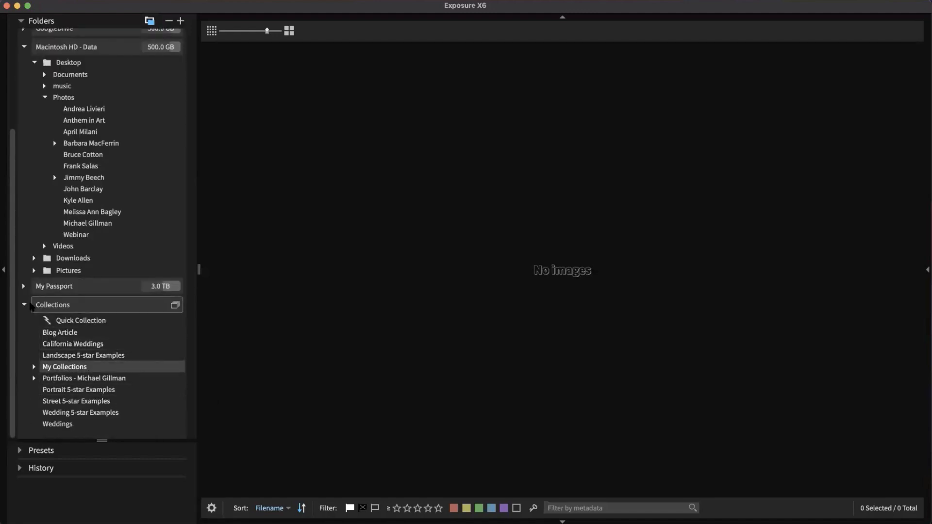
click(25, 306)
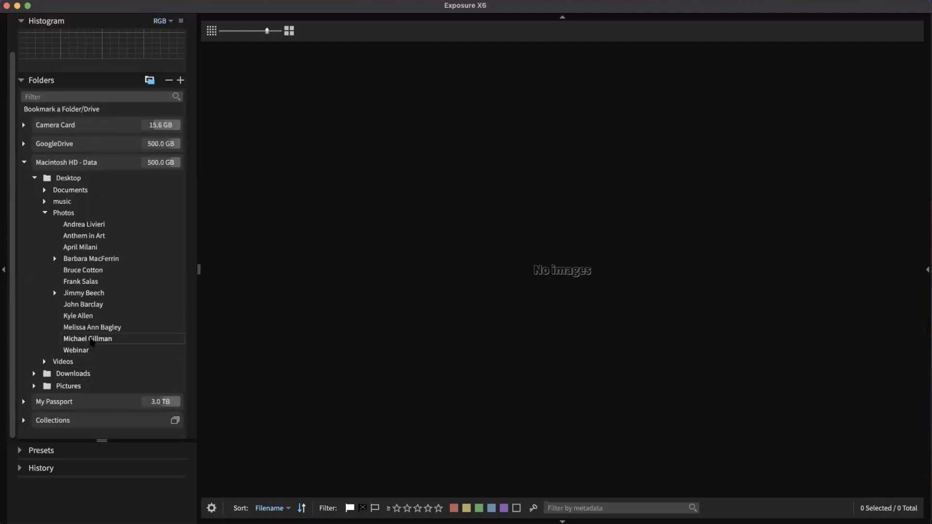
Step: Open the 123-photo wedding folder under Desktop > Photos, hide the side panel, and select the ring photo
click(90, 283)
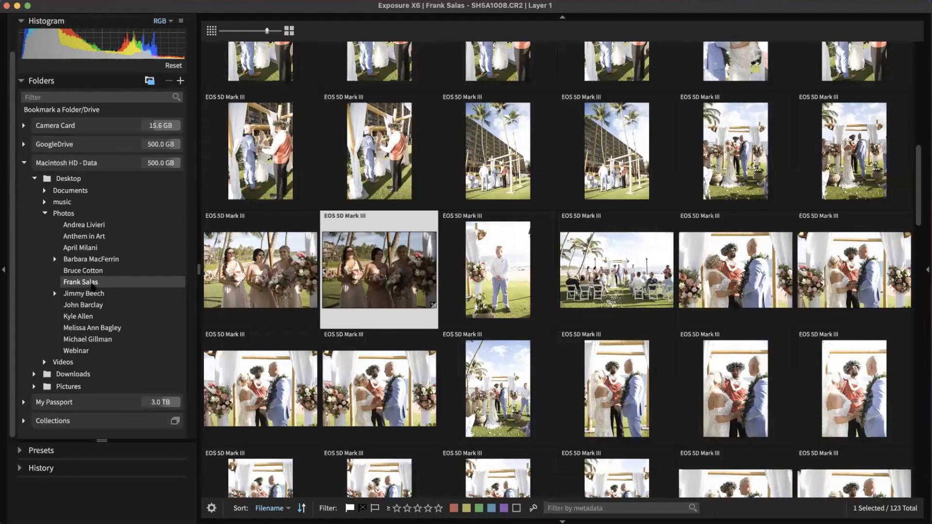
click(4, 268)
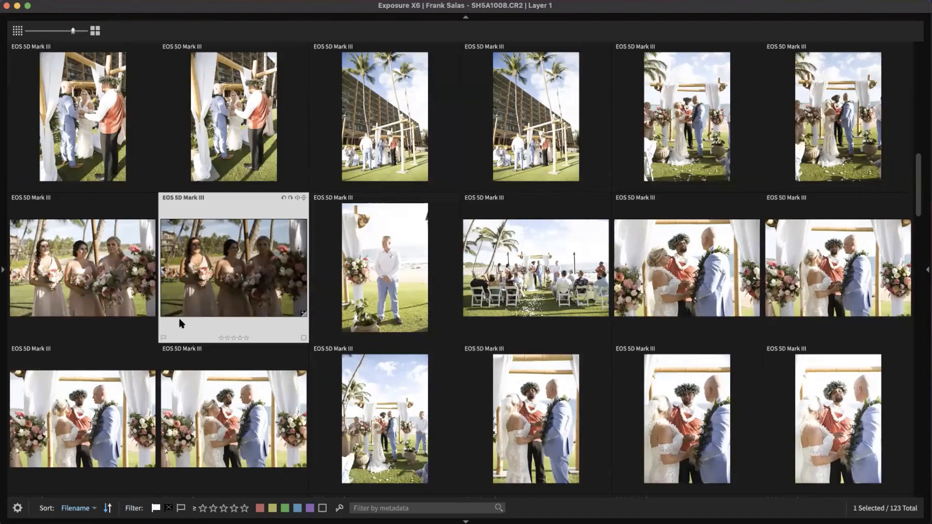
scroll(167, 269, up, 10)
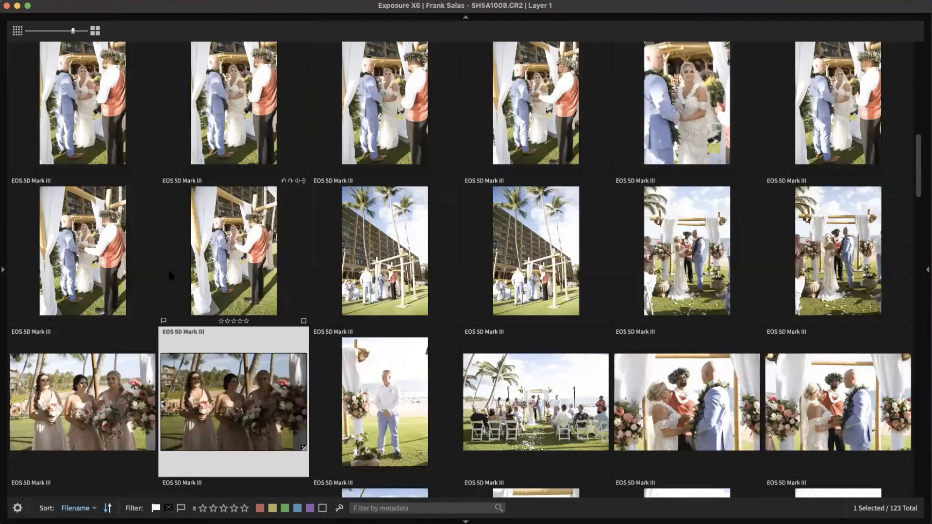
scroll(159, 239, down, 3)
scroll(156, 247, up, 3)
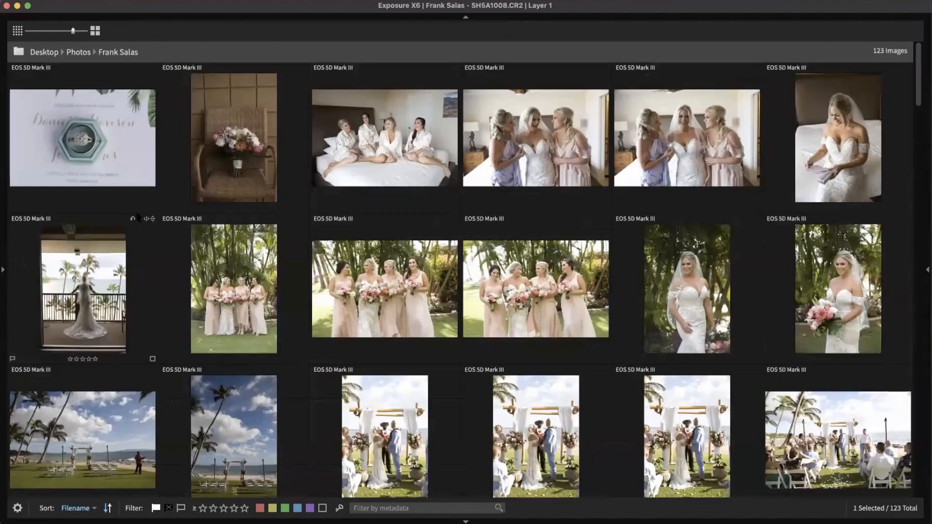
scroll(155, 251, down, 4)
scroll(116, 184, up, 5)
click(111, 174)
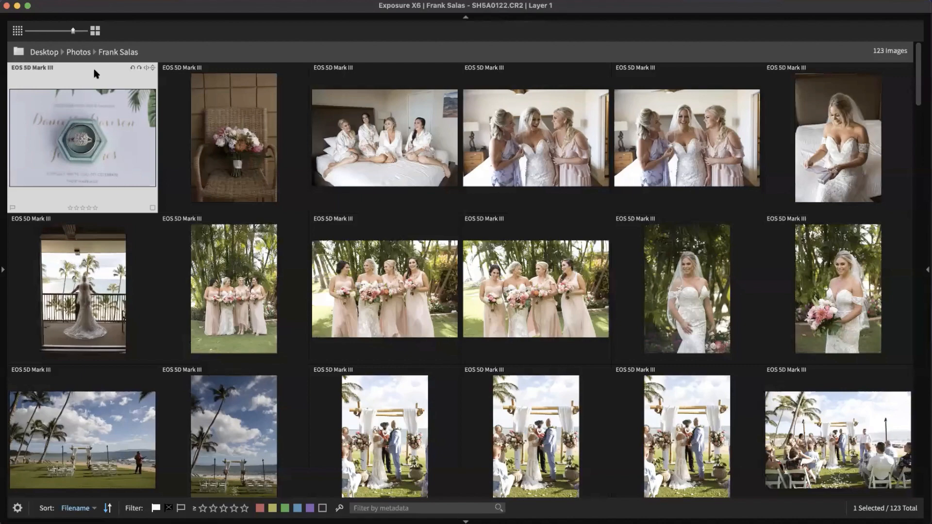
Step: Enlarge the thumbnails and test the pick, reject and clear flags on the ring photo
click(95, 30)
click(94, 31)
click(94, 31)
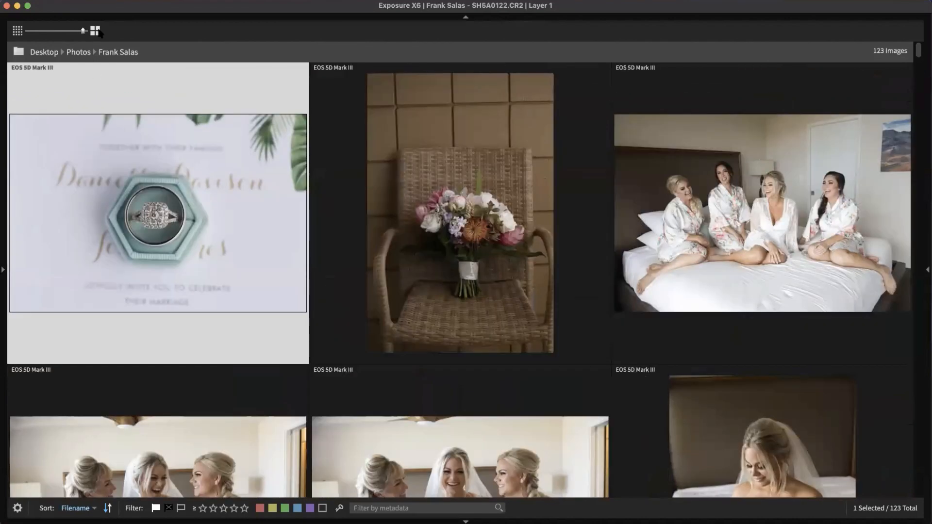
click(12, 359)
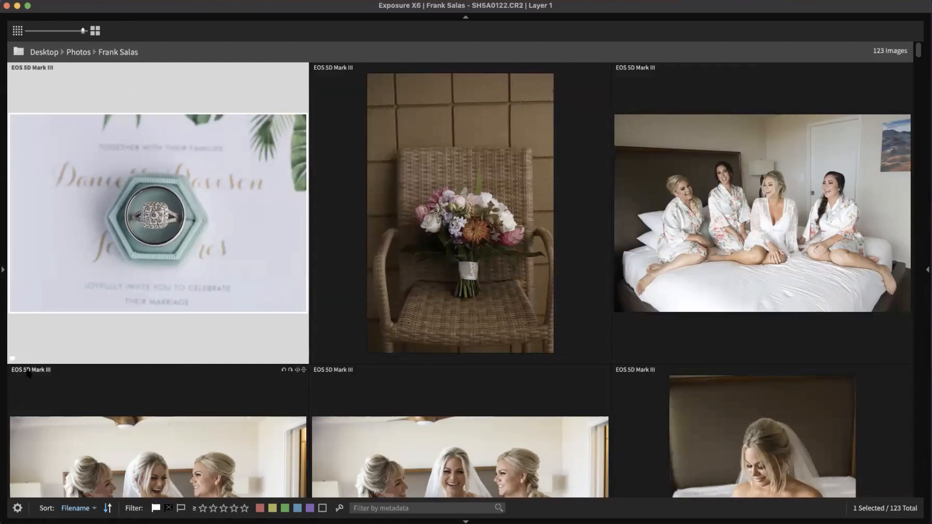
click(13, 359)
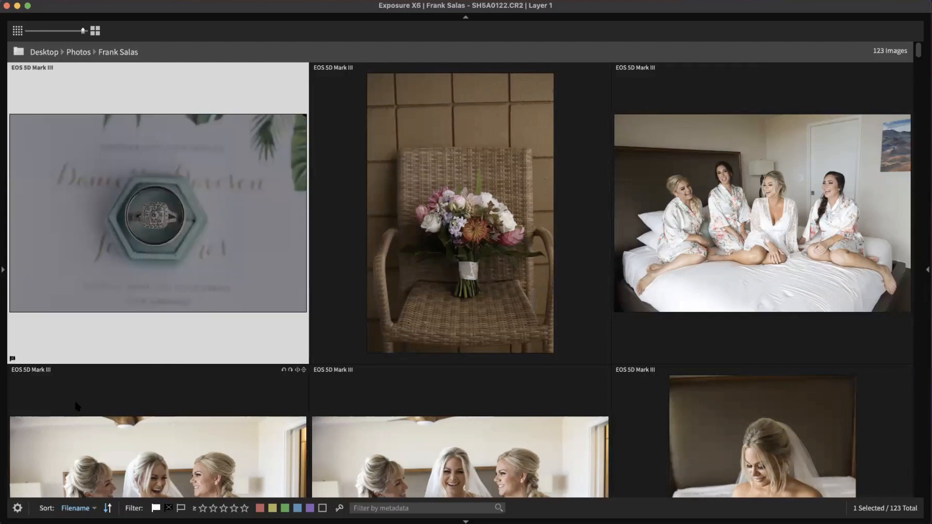
click(12, 360)
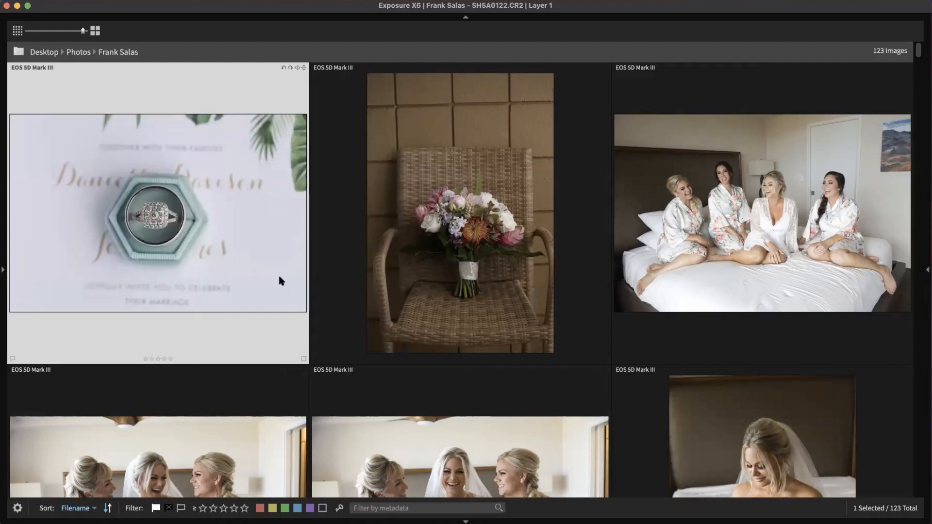
Step: Shrink the thumbnails down to seven per row
click(18, 31)
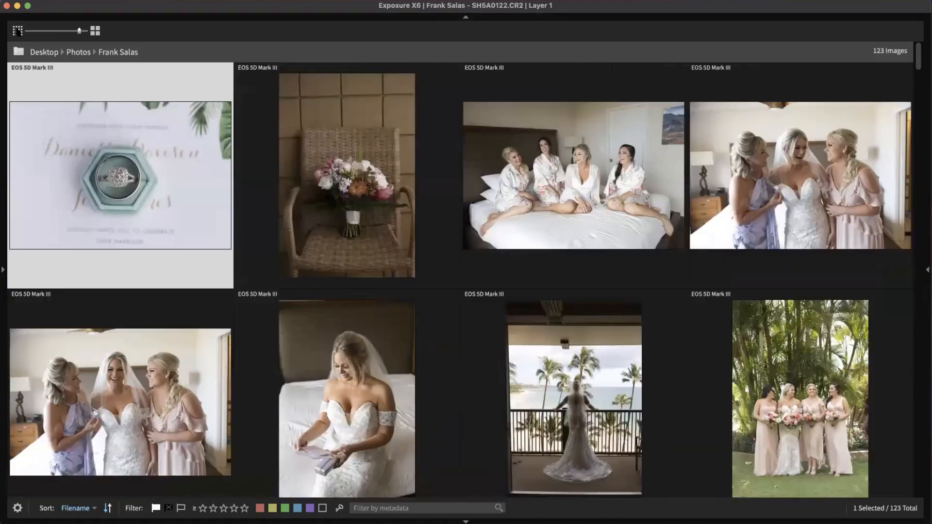
click(18, 31)
click(18, 31)
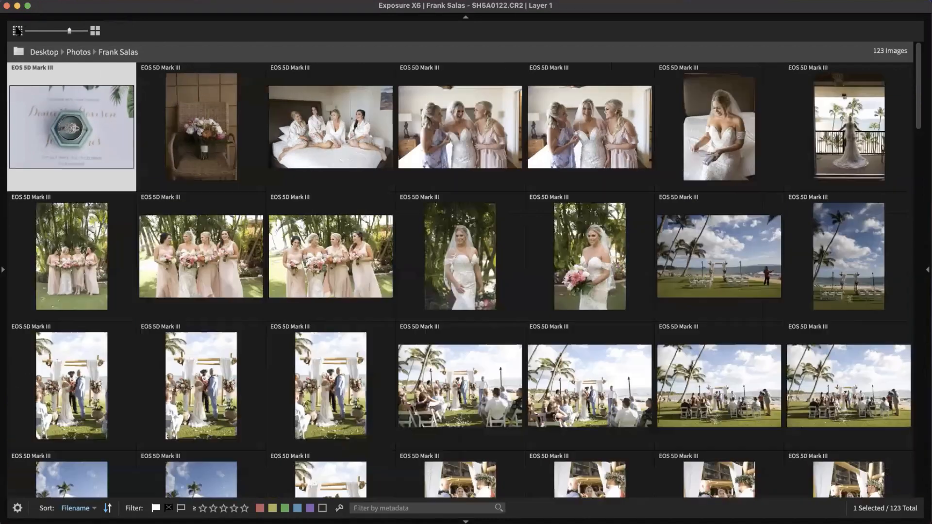
click(17, 31)
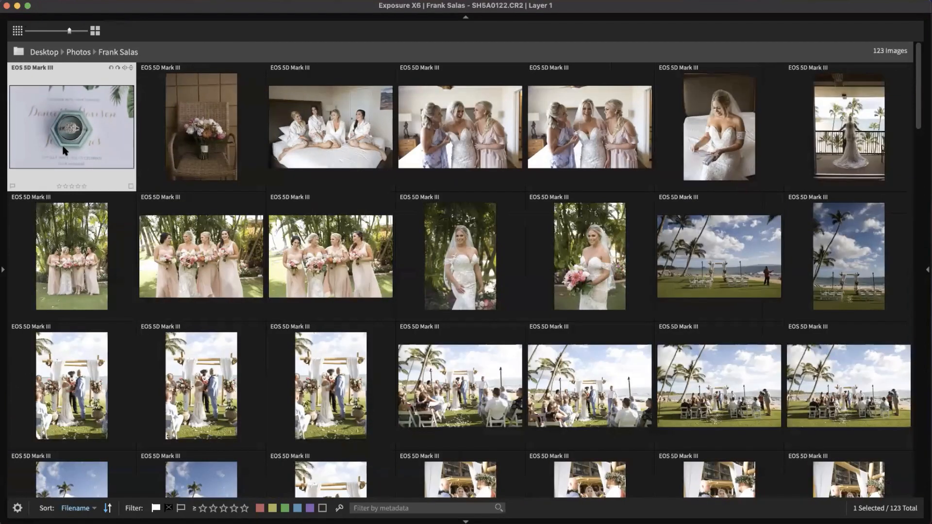
Step: Flag the ring and bouquet photos as picks and reject the fourth photo
key(p)
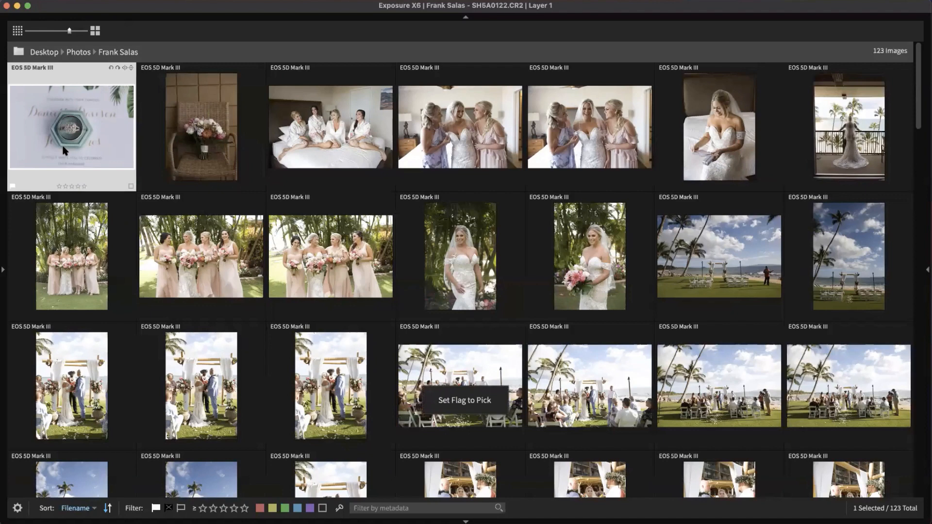
key(Right)
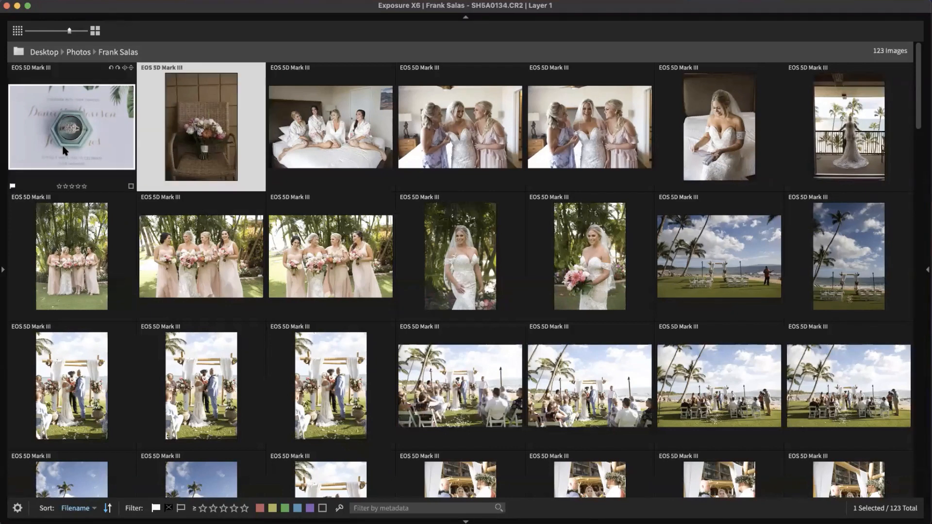
key(p)
key(Right)
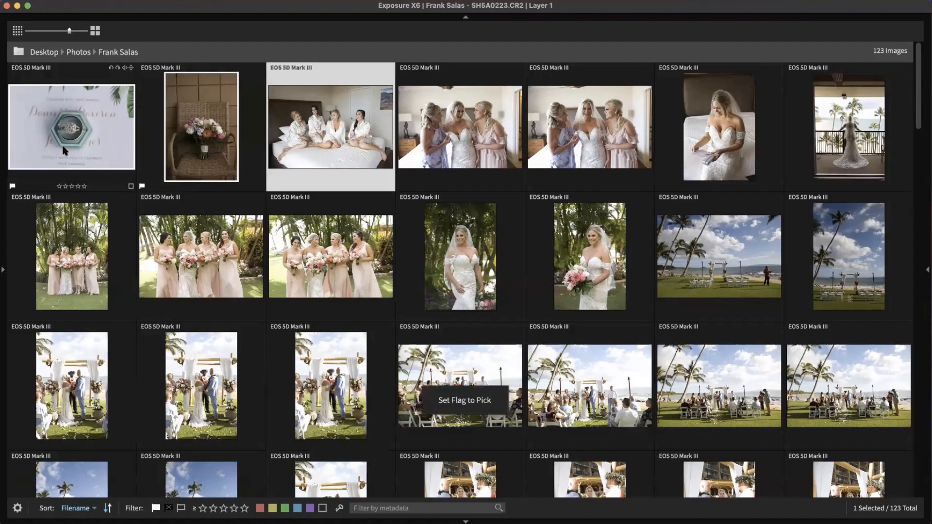
key(Right)
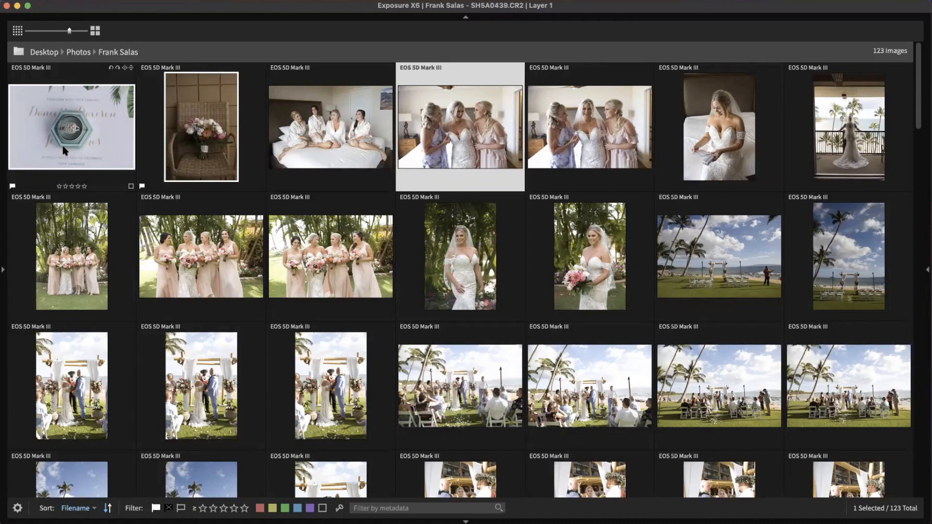
key(x)
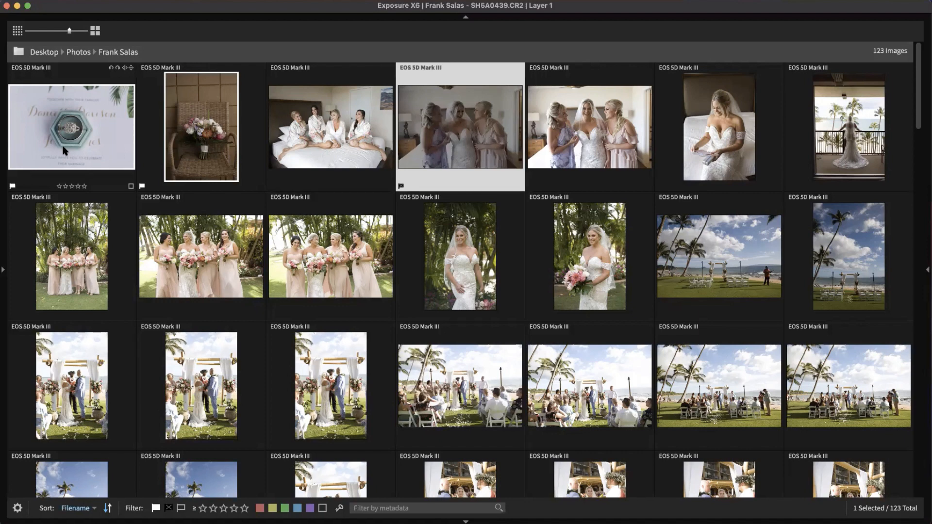
key(x)
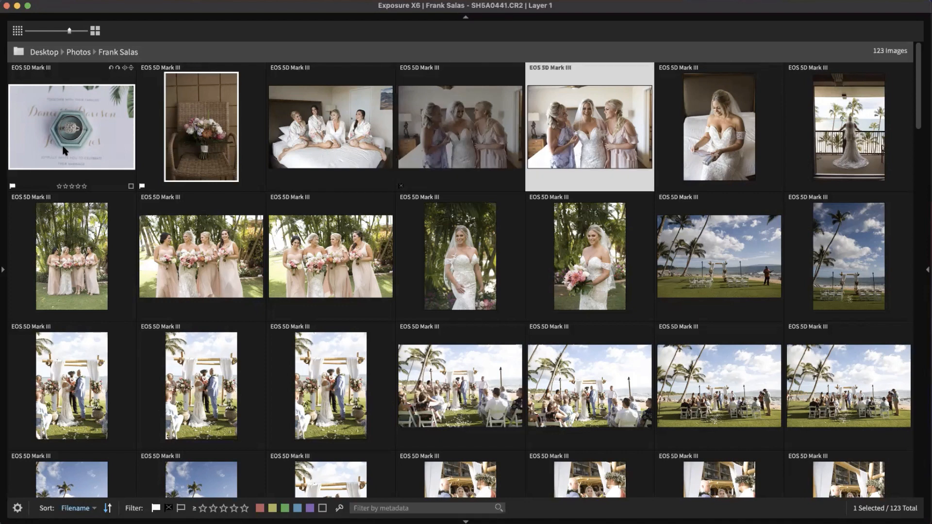
Step: Flag the photo of the women on the bed as a pick
key(Right)
key(Right)
key(Left)
key(Left)
key(Left)
key(Left)
key(Left)
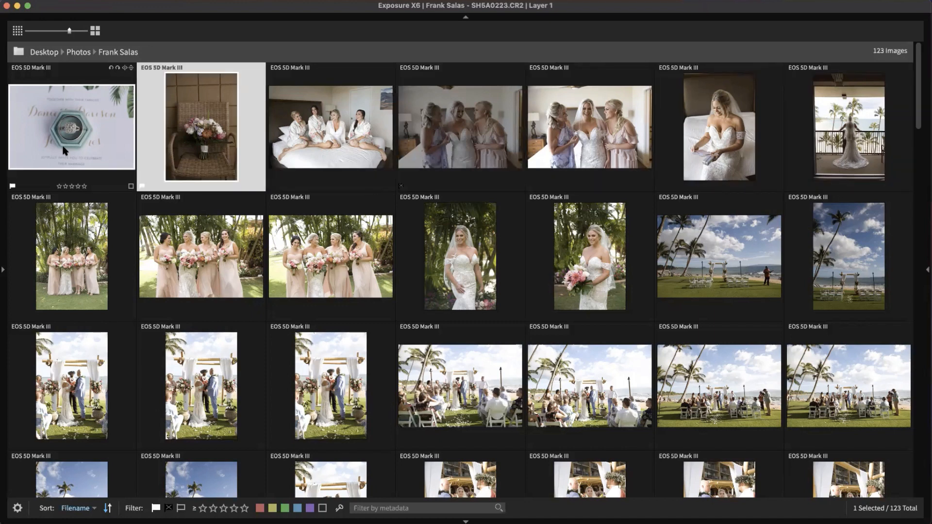
key(Right)
key(p)
Step: Compare the fifth and sixth photos and flag the fifth as a pick
key(Right)
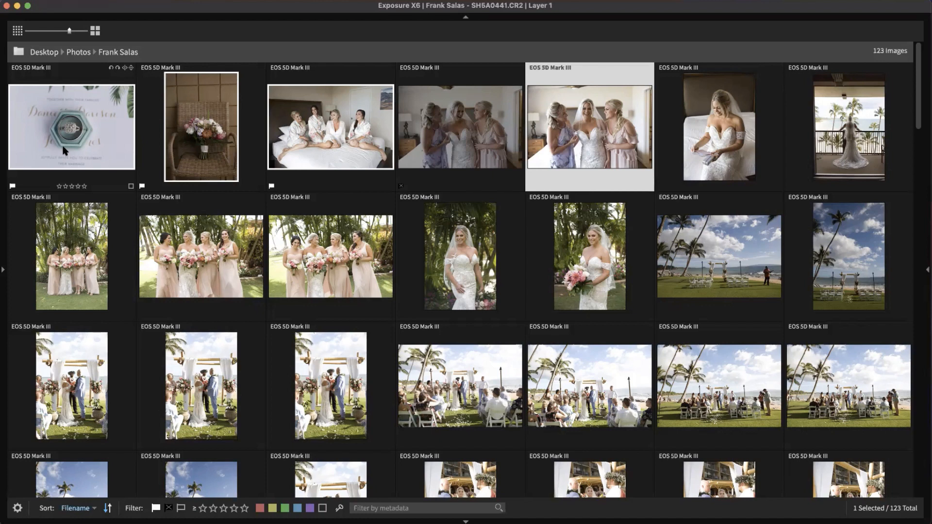
key(Right)
key(Left)
key(Right)
key(Left)
key(Right)
key(Left)
key(Right)
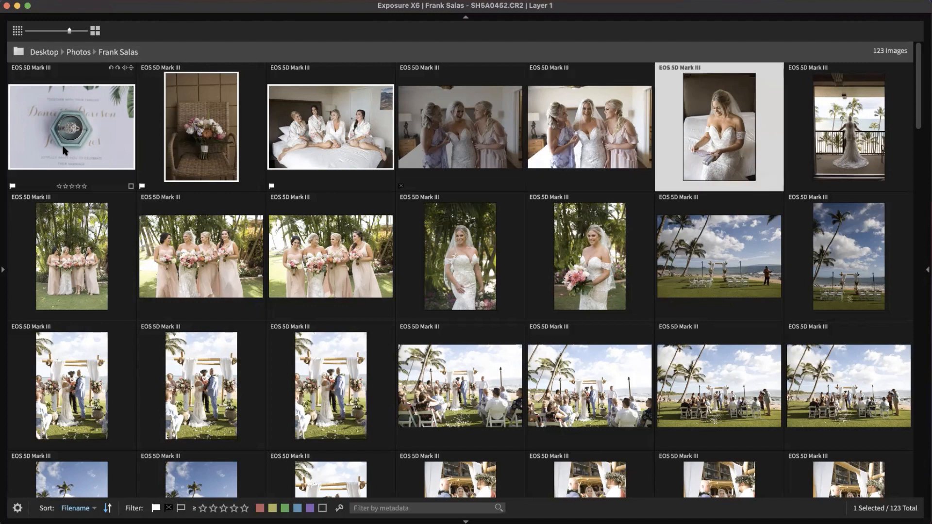
key(Left)
key(Right)
key(Left)
key(Right)
key(Left)
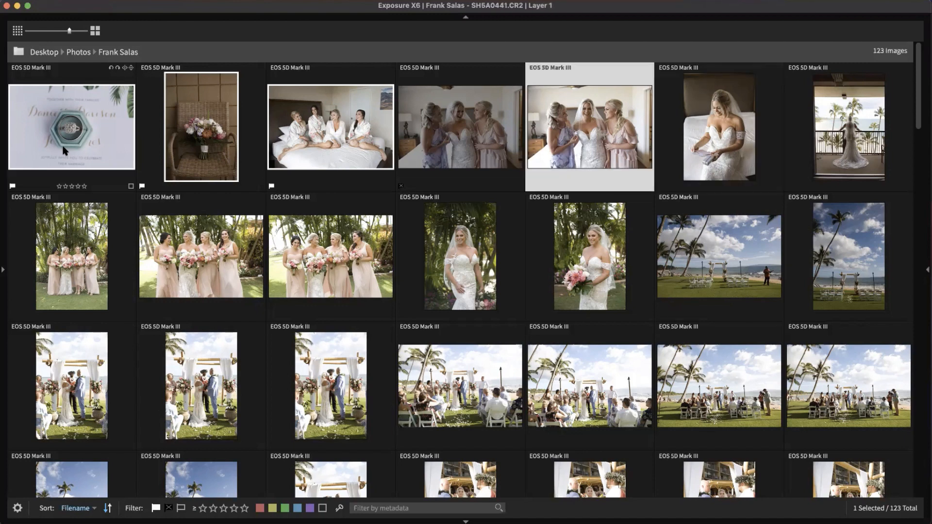
key(p)
Step: Pick the sixth, balcony, bridesmaids and bride portrait photos, rejecting one bridesmaids shot
key(Right)
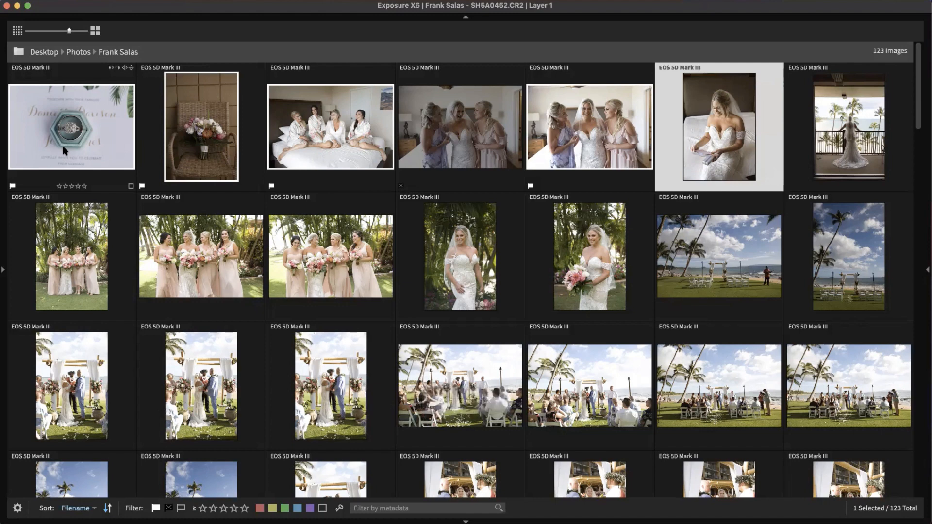
key(p)
key(Right)
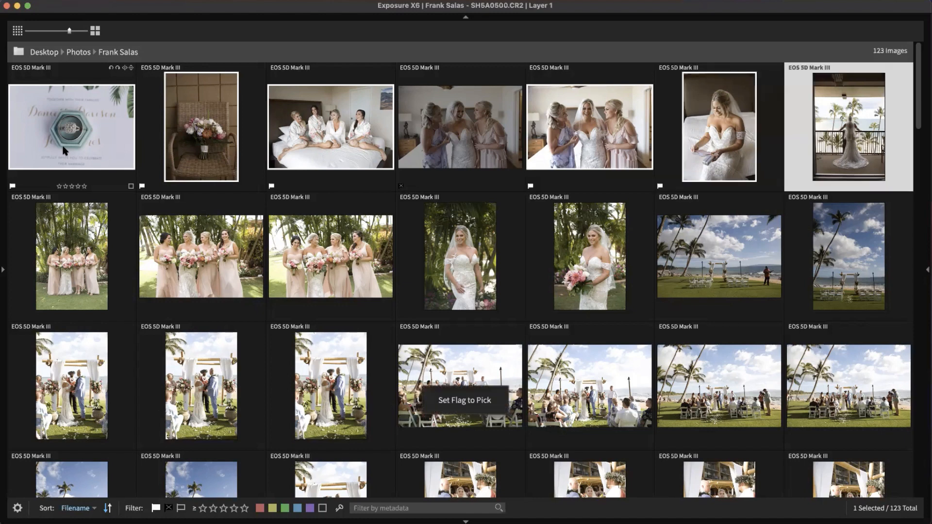
key(p)
key(Right)
key(p)
key(Right)
key(p)
key(Right)
key(x)
key(Right)
key(p)
key(Right)
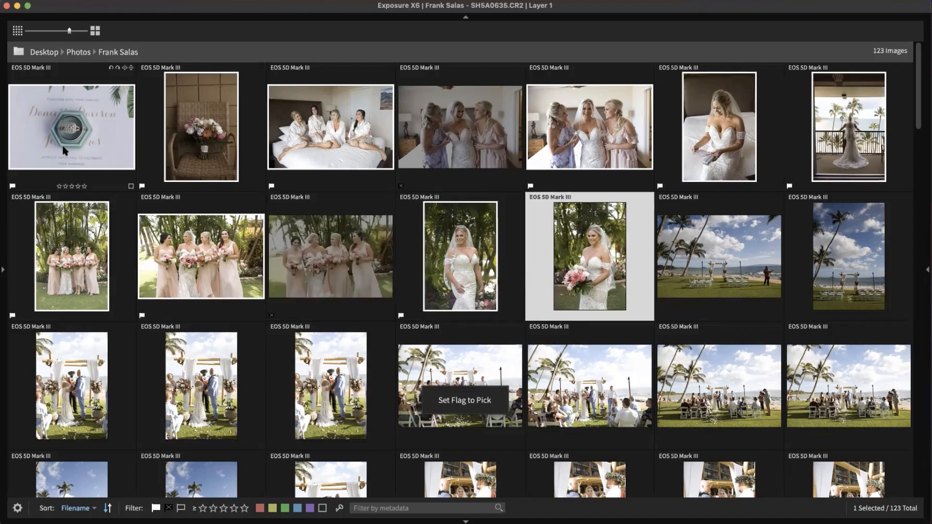
key(p)
key(Right)
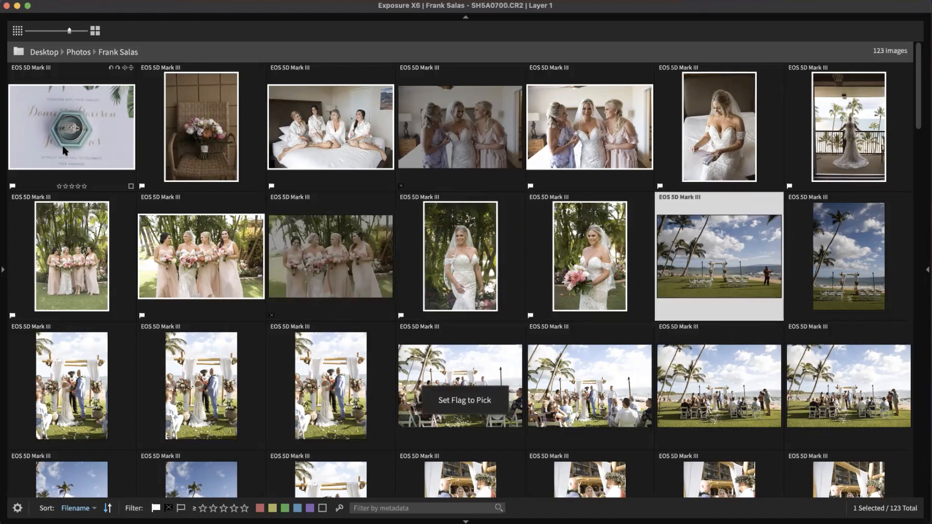
Step: Rapidly flag the remaining photos through the ceremony shots as picks or rejects
key(p)
key(Right)
key(x)
key(Right)
key(p)
key(Right)
key(x)
key(Right)
key(x)
key(Right)
key(p)
key(Right)
key(p)
key(Right)
key(x)
key(Right)
key(p)
key(Right)
key(x)
key(Right)
key(p)
key(Right)
key(p)
key(Right)
key(p)
key(Right)
key(x)
key(Right)
key(p)
key(Right)
key(x)
key(Right)
key(p)
key(Right)
key(p)
key(Right)
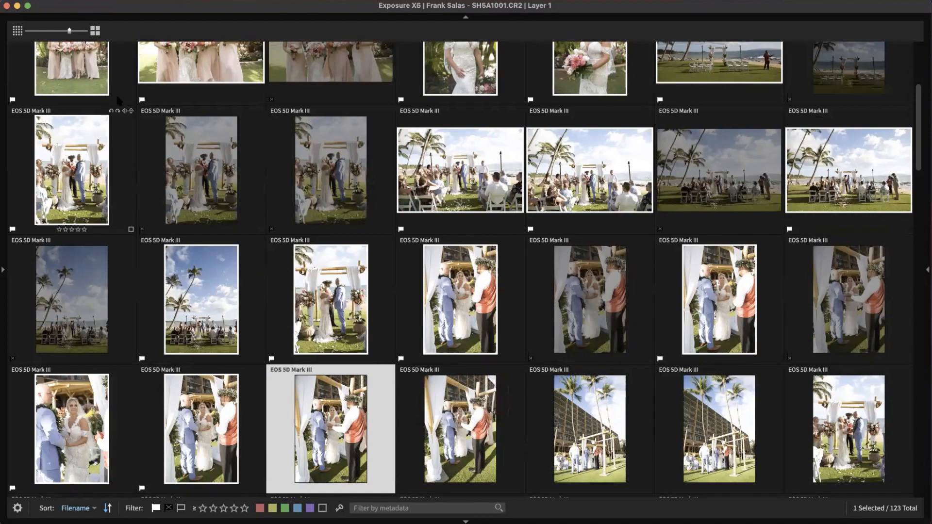
Step: Scroll to the top, reselect the ring invitation photo and enlarge the thumbnails one size
scroll(456, 219, up, 2)
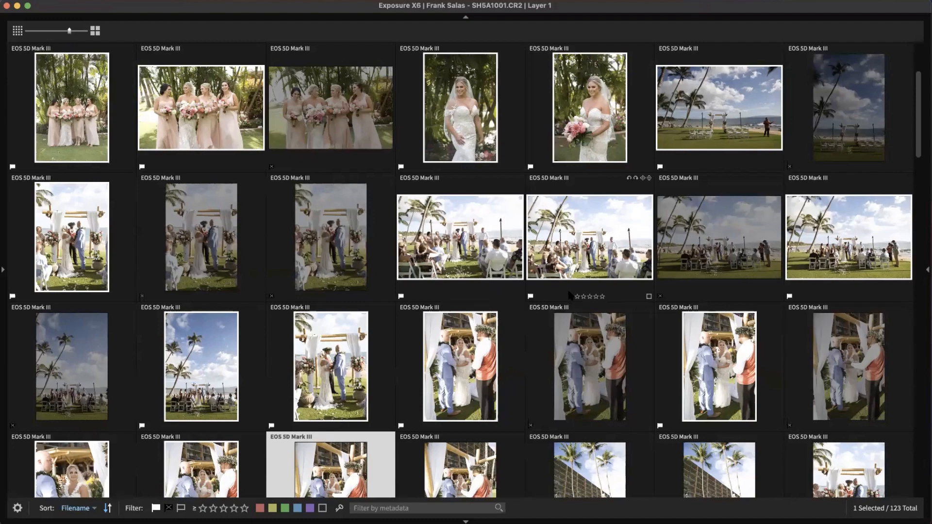
scroll(579, 281, up, 5)
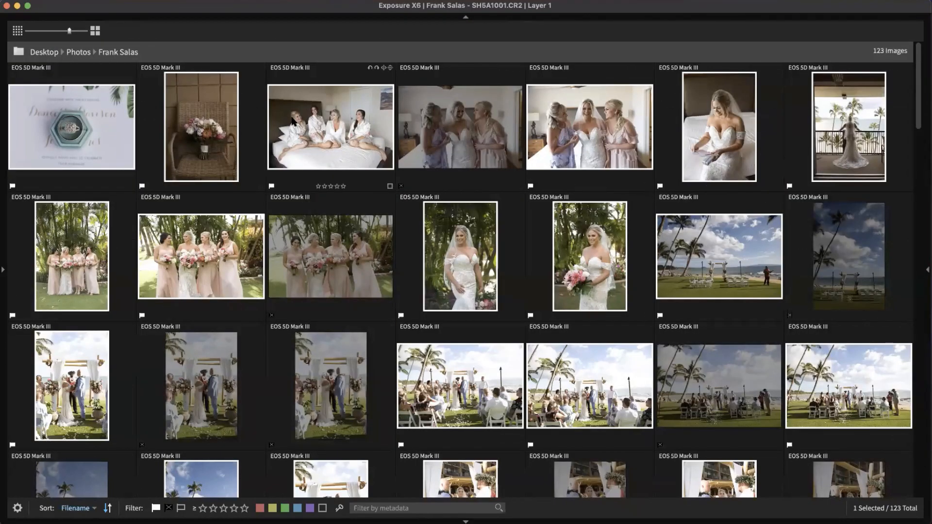
click(97, 132)
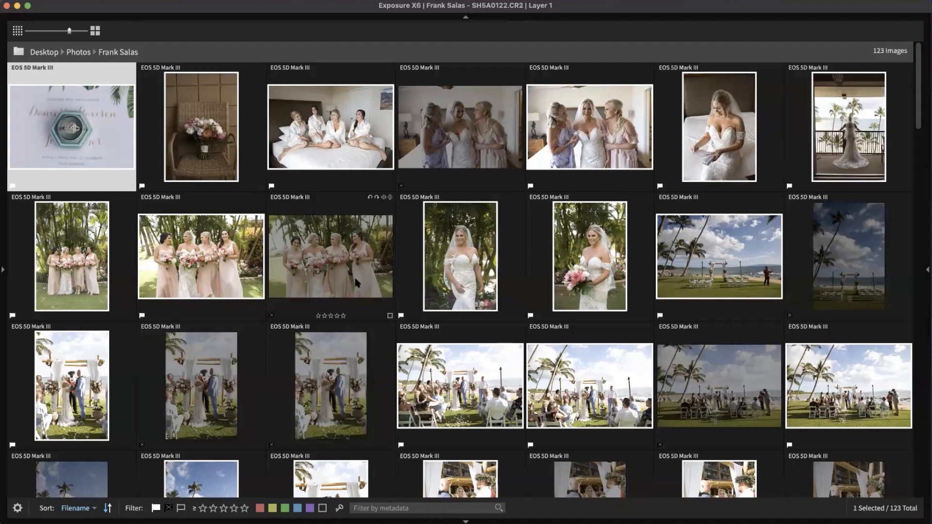
click(235, 260)
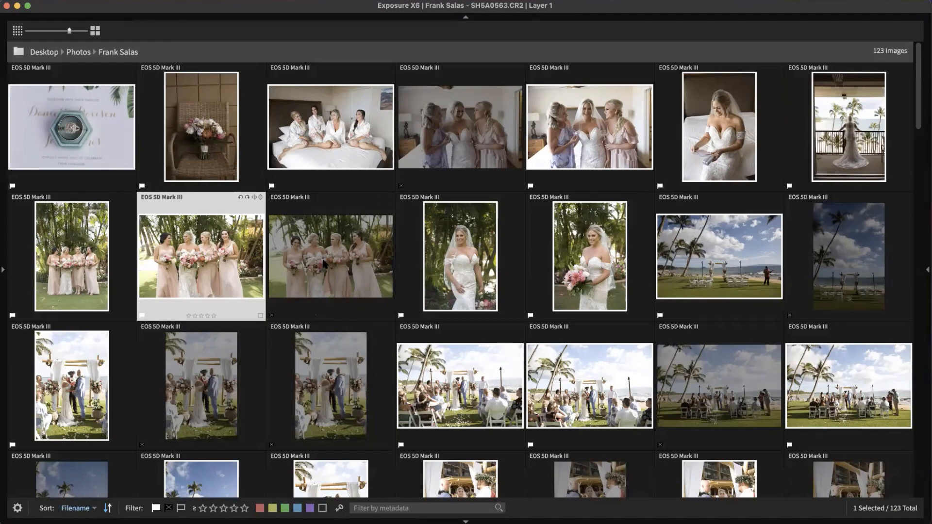
shift+click(313, 275)
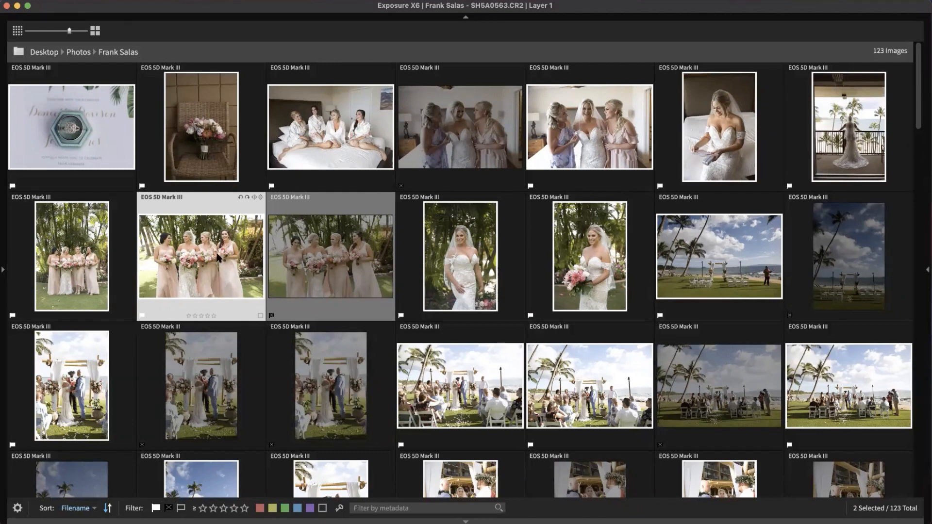
click(460, 127)
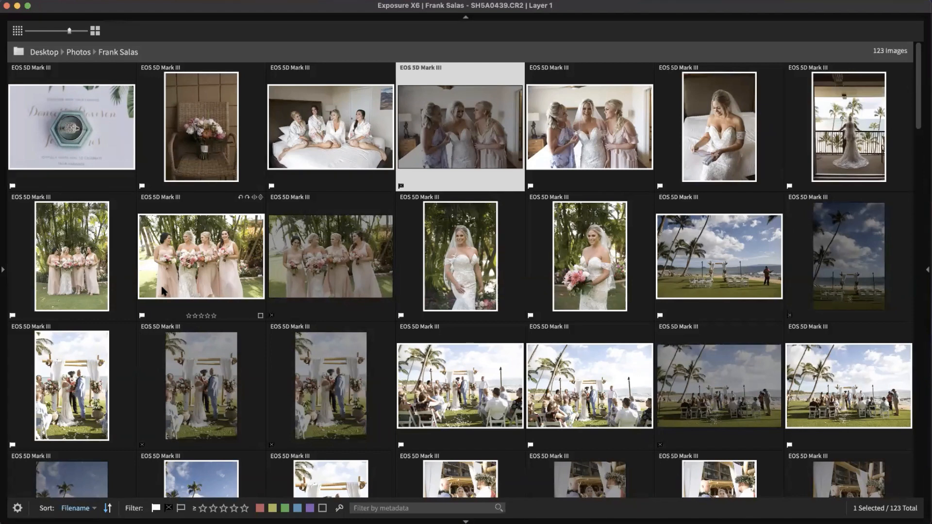
click(97, 112)
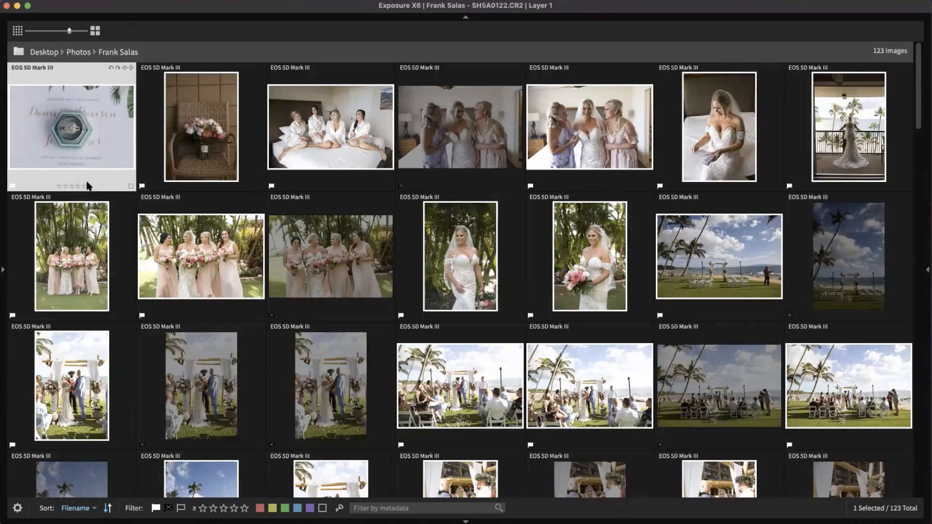
click(95, 30)
Step: Show four thumbnails per row; rate the ring photo 5, bouquet 4, bridesmaids-on-bed 3 stars
click(95, 31)
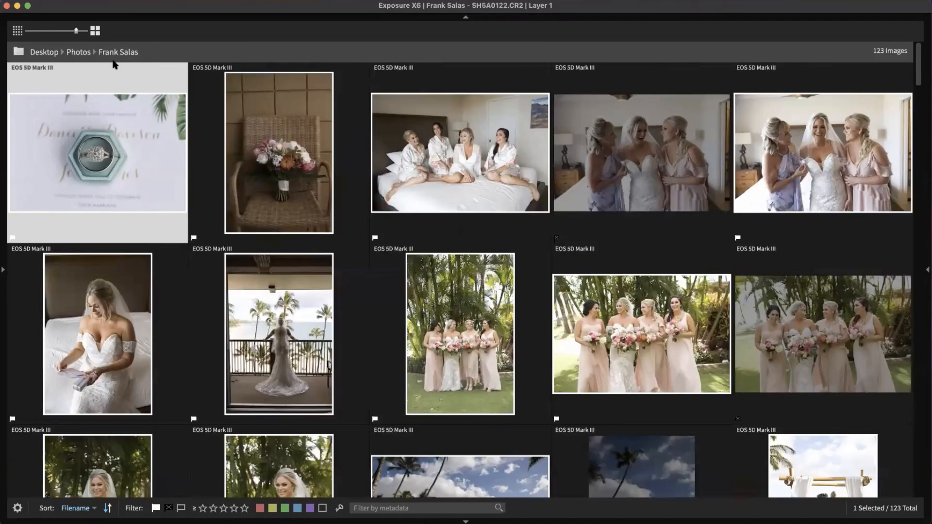
click(95, 31)
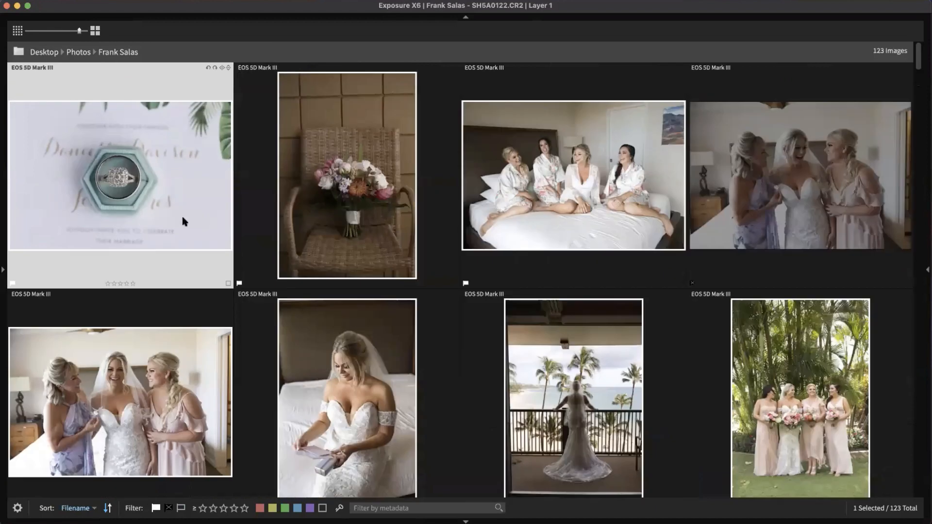
click(134, 285)
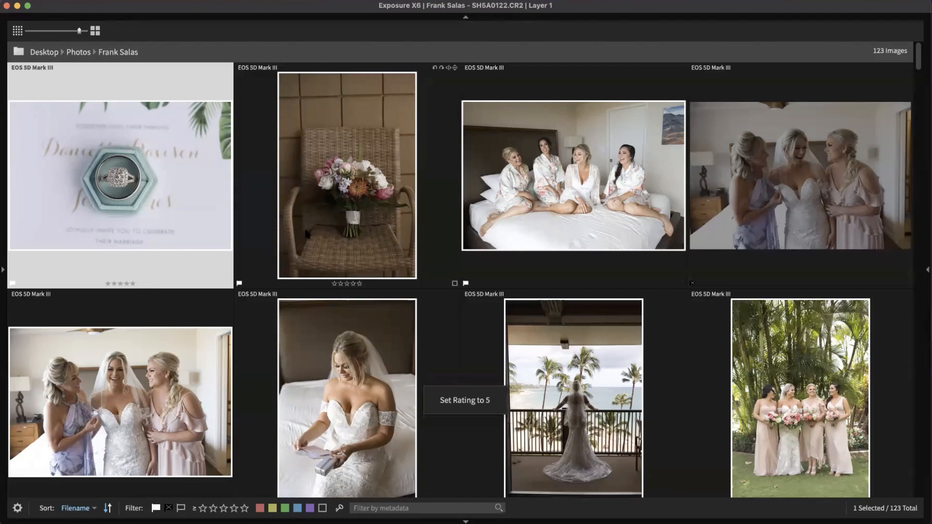
click(311, 249)
key(4)
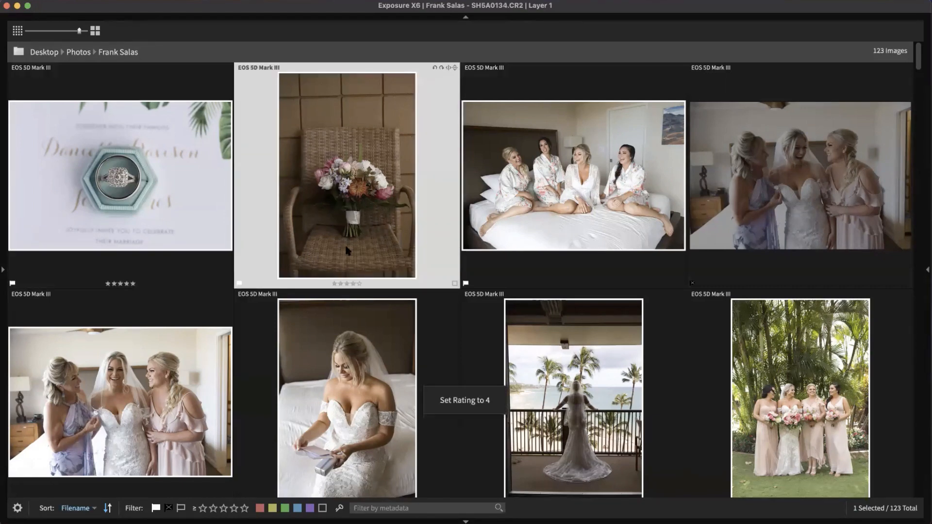
click(527, 214)
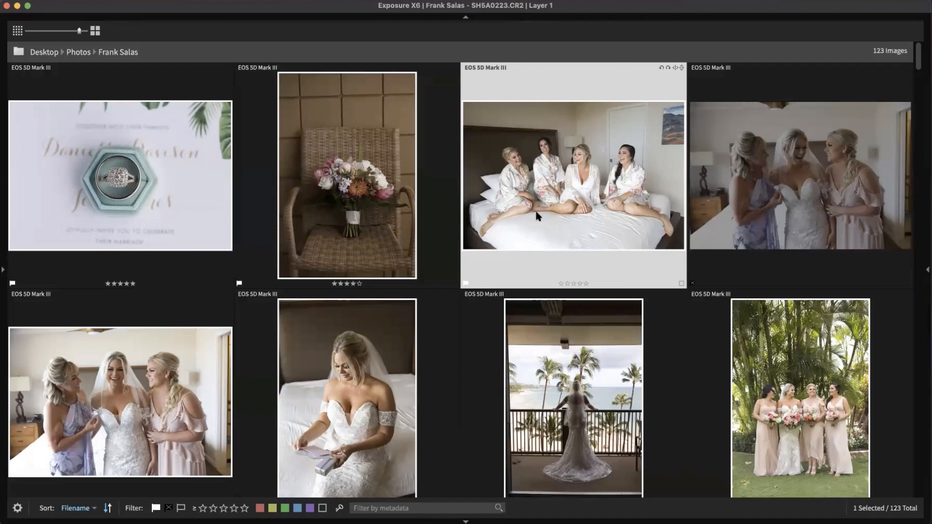
key(3)
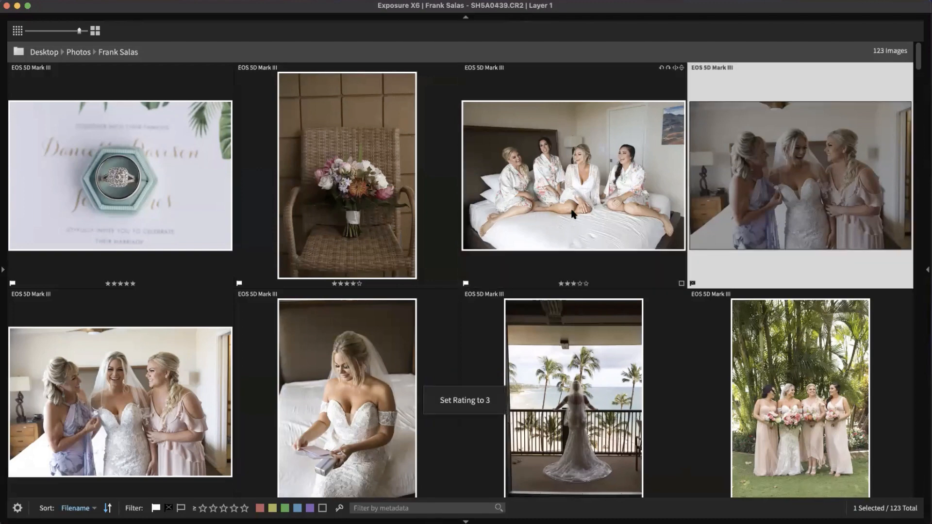
Step: Rate the following photos 4, 2, 3, 5, 4, 3, 5, 4, 4, 2, 3, 5 and 4 stars
key(4)
key(2)
key(3)
key(5)
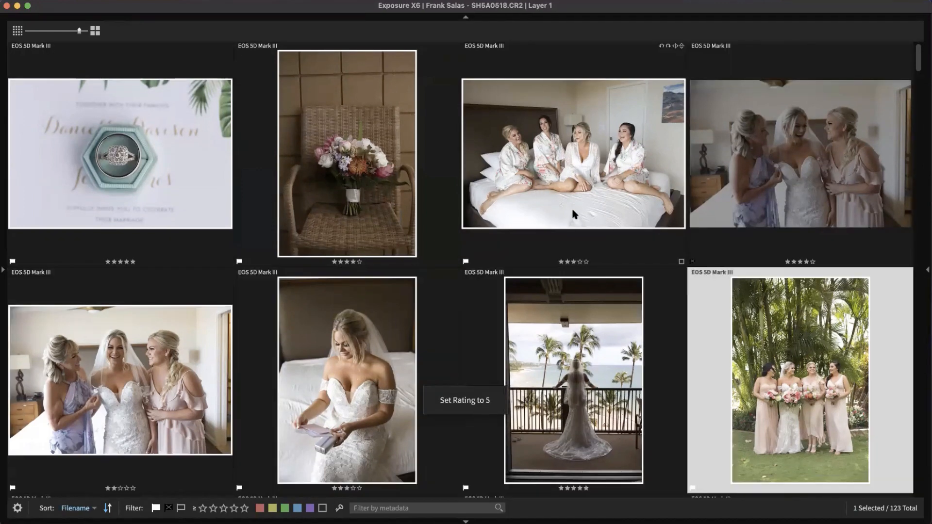
key(4)
key(3)
key(5)
key(4)
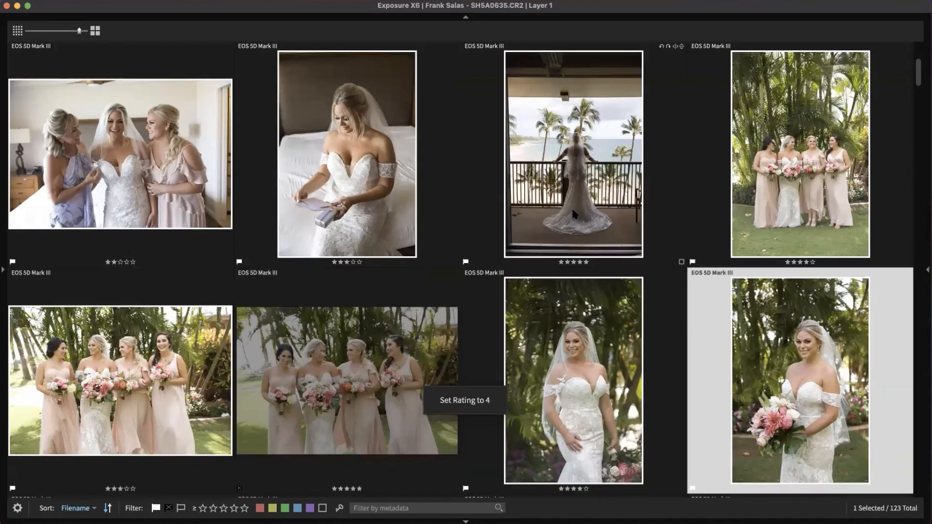
key(4)
key(2)
key(3)
key(5)
key(4)
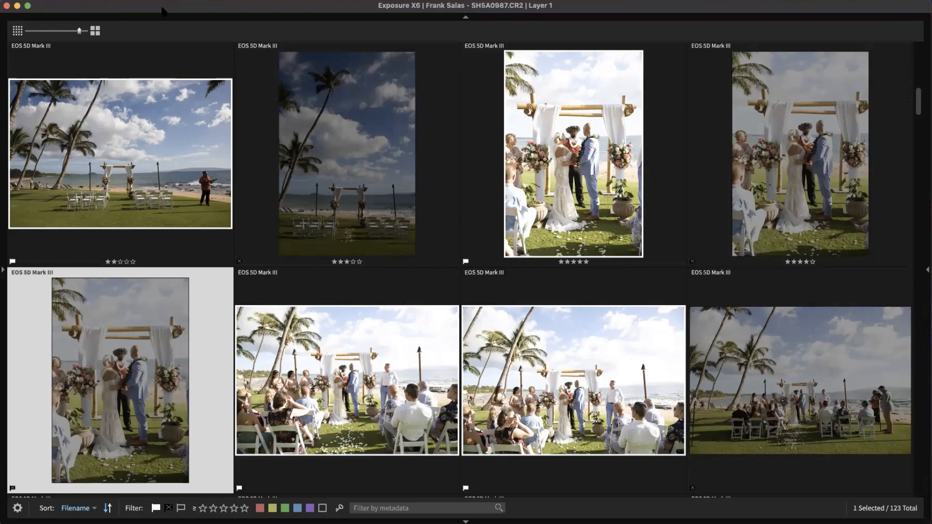
key(super+shift+slash)
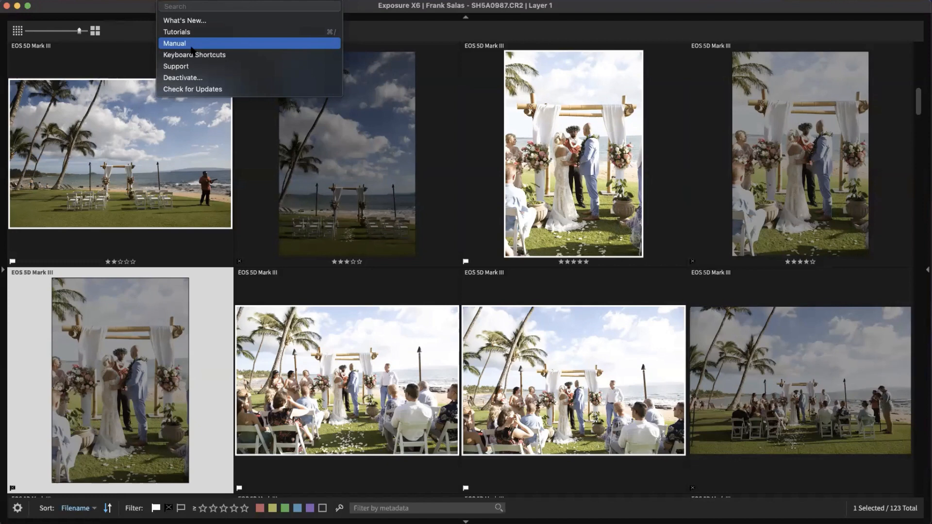
click(146, 9)
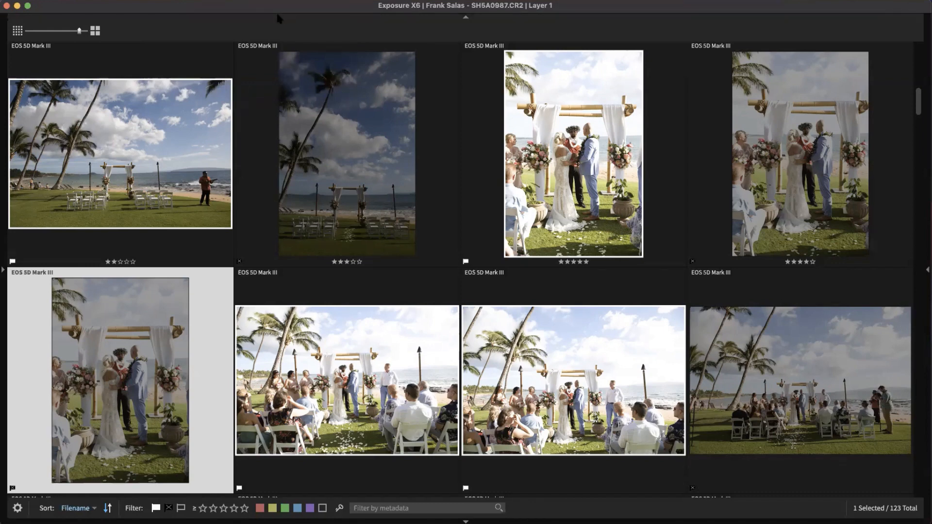
mouse_move(251, 158)
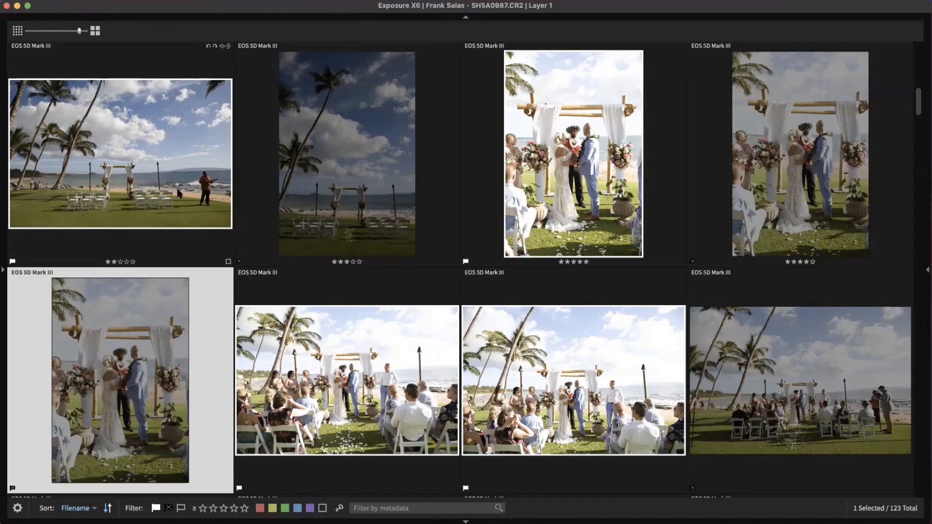
Step: Select the ring invitation photo at the top of the grid
scroll(191, 199, down, 5)
scroll(192, 199, up, 8)
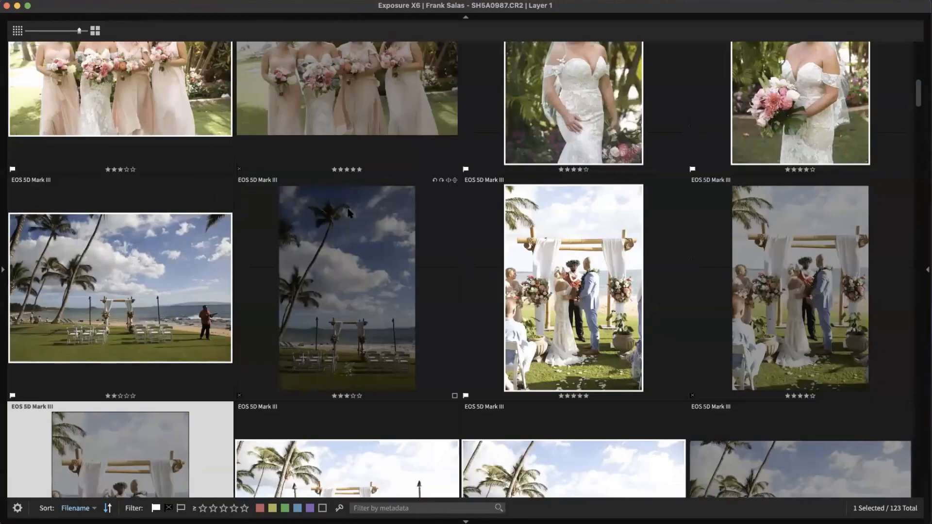
scroll(364, 214, up, 6)
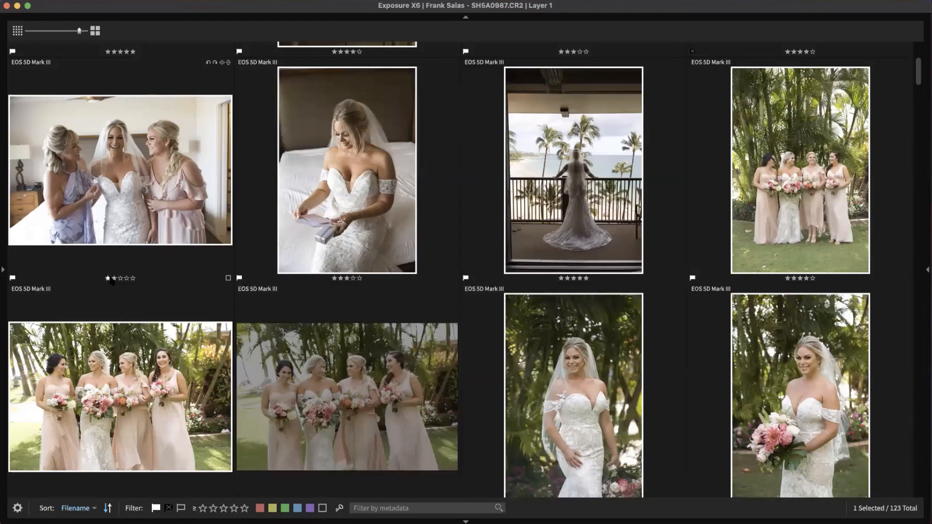
scroll(113, 219, up, 3)
scroll(116, 224, up, 3)
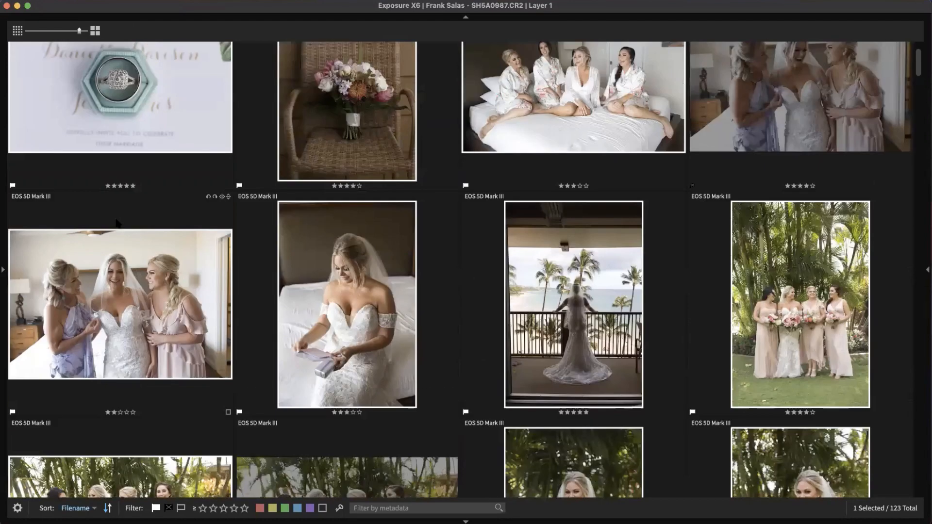
scroll(117, 224, up, 3)
click(164, 159)
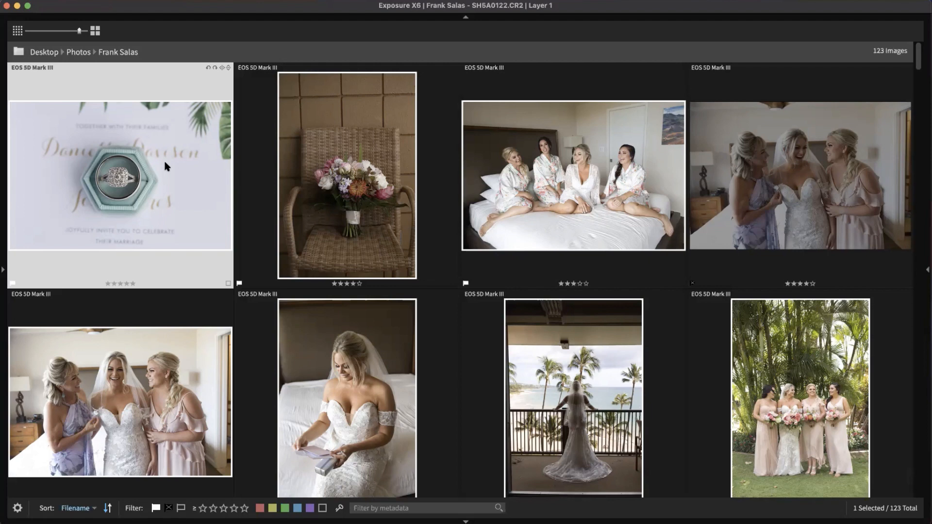
Step: Shrink the thumbnails to seven per row and add both bed photos to the selection
click(18, 29)
click(18, 29)
click(18, 30)
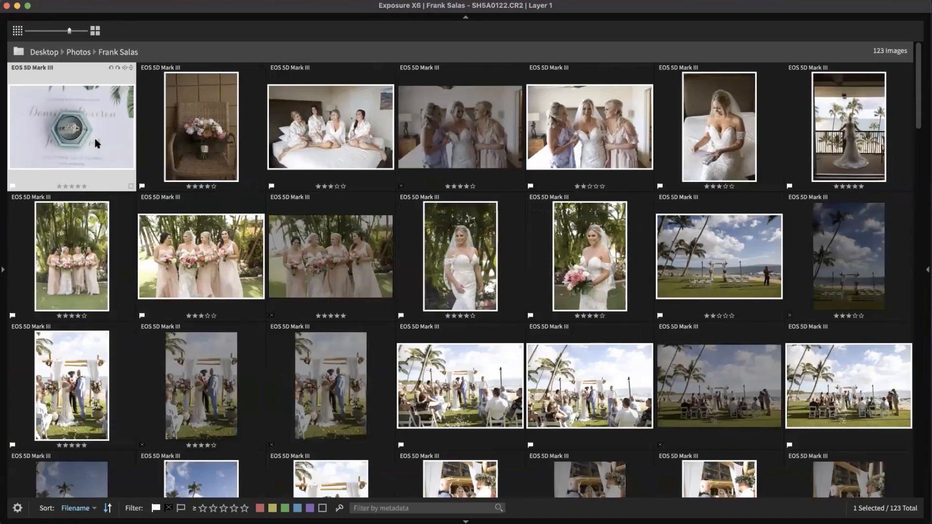
super+click(353, 137)
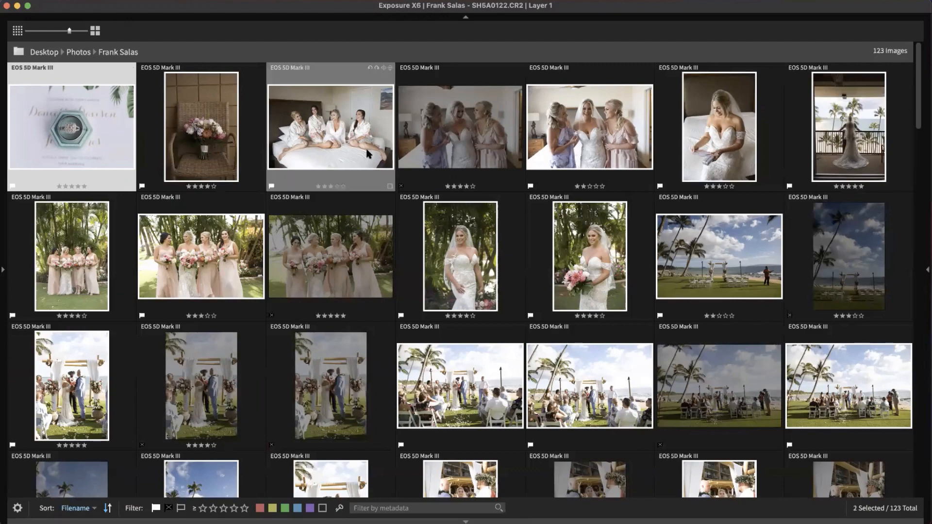
super+click(714, 150)
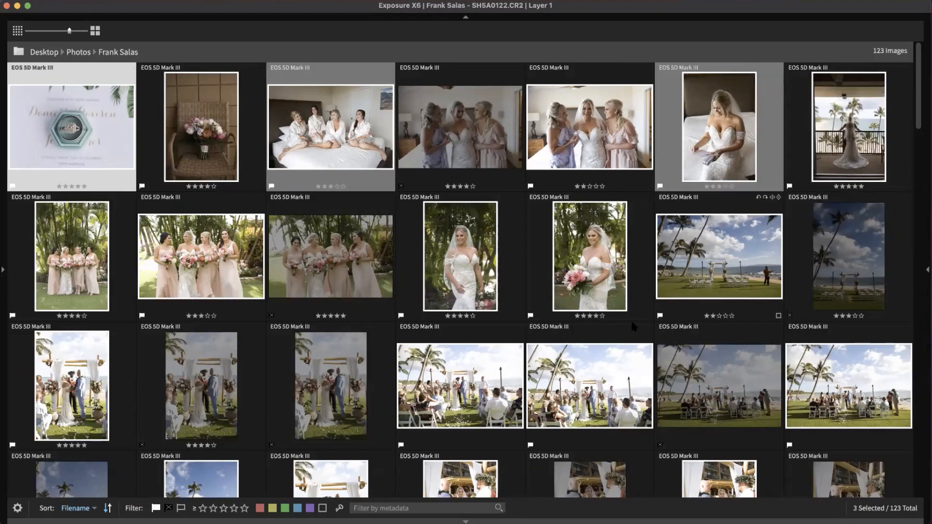
Step: Add the beach ceremony setup, bride with bouquet and one more photo to the selection
super+click(701, 258)
super+click(609, 277)
scroll(587, 291, down, 3)
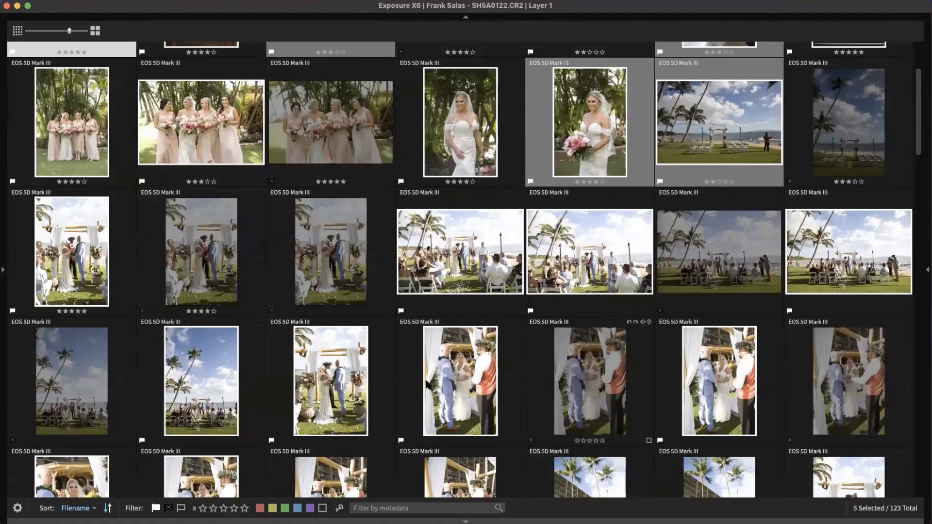
super+click(478, 387)
scroll(498, 339, up, 3)
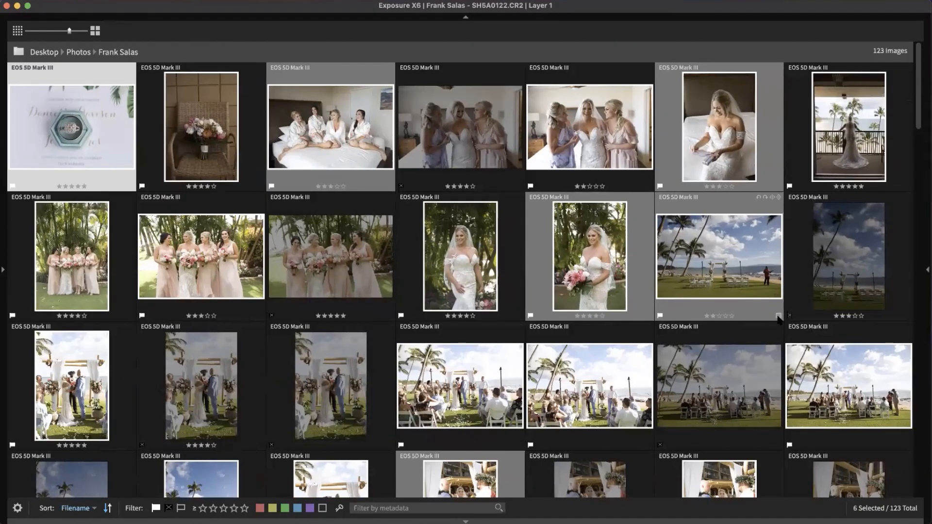
Step: Apply a yellow colour label to the six selected photos and narrow the selection to the ring photo
click(778, 317)
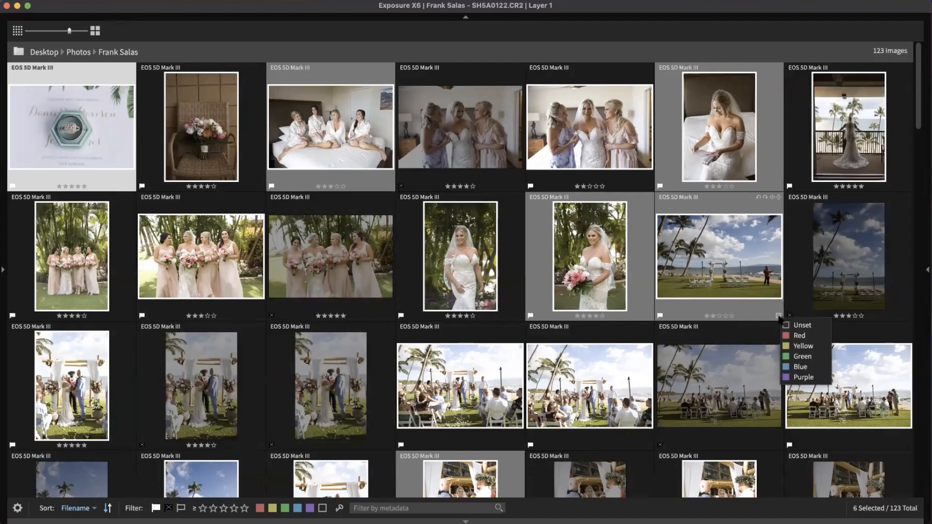
click(803, 346)
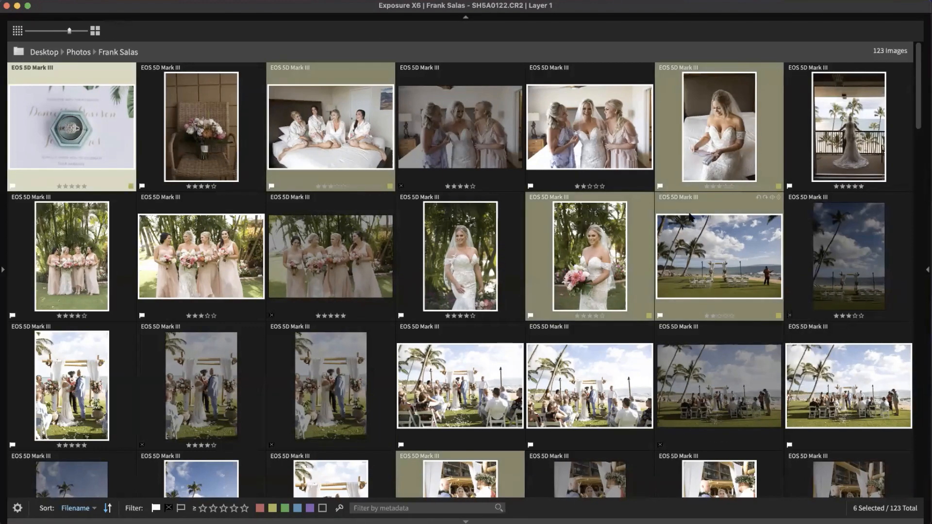
key(super+d)
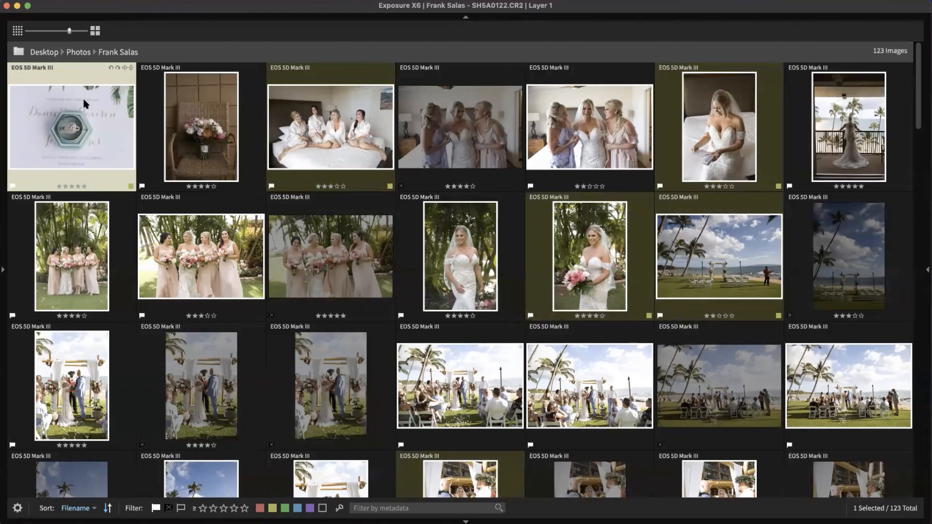
Step: Give the bouquet-on-chair photo a blue label
click(174, 128)
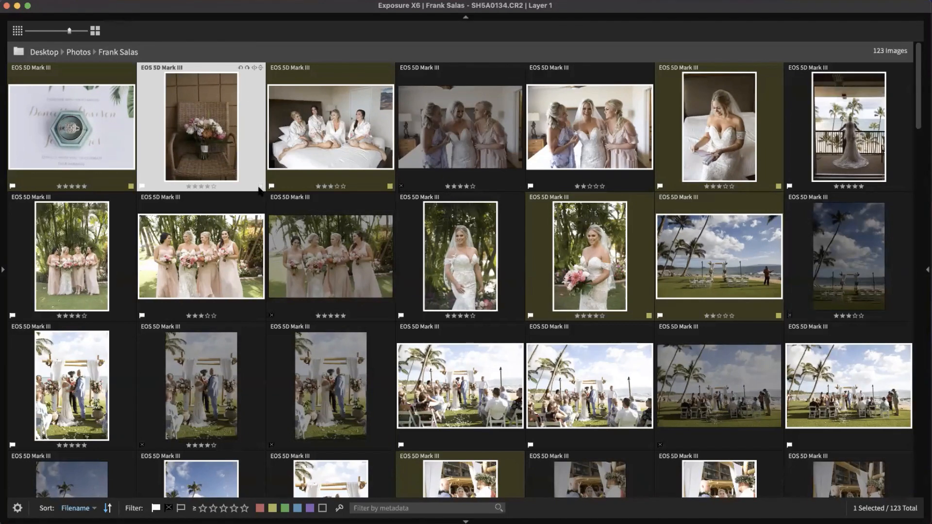
key(9)
click(450, 144)
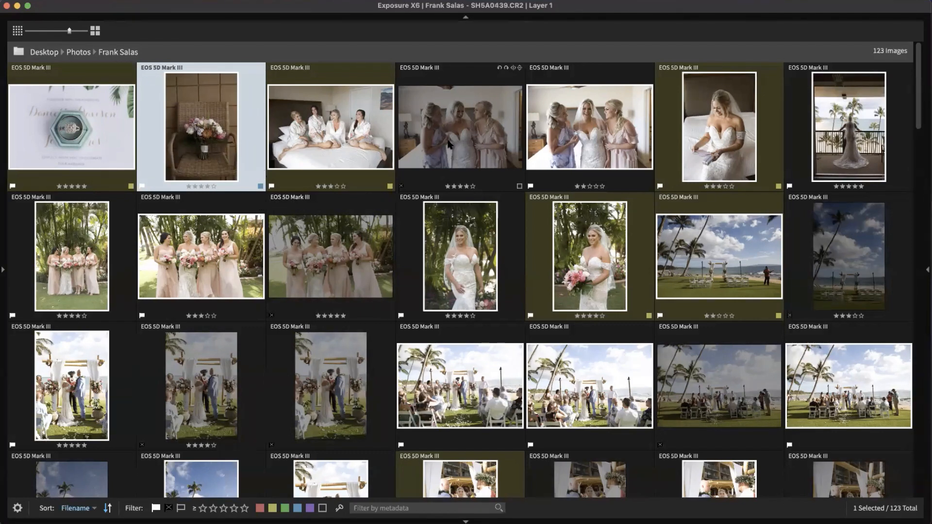
click(254, 262)
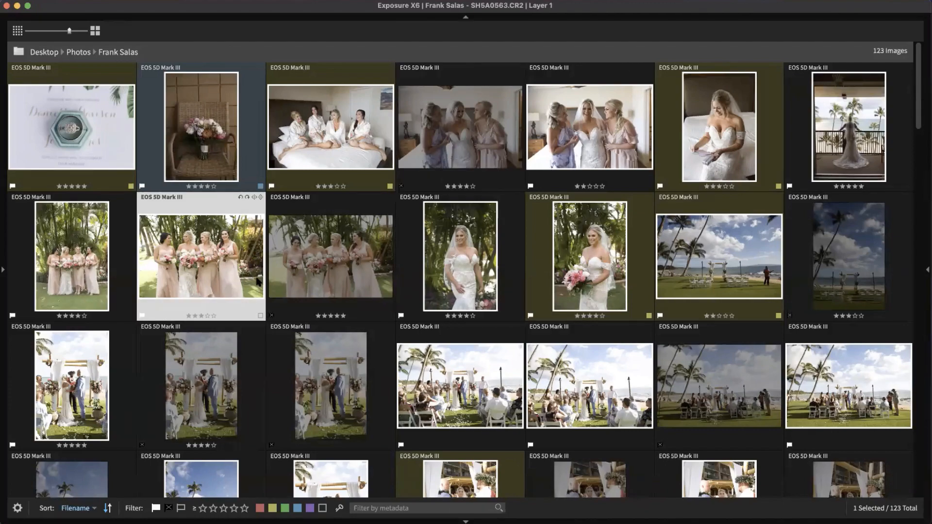
Step: Label a bride-and-groom recessional photo blue, then scroll back to the top of the grid
scroll(308, 296, down, 3)
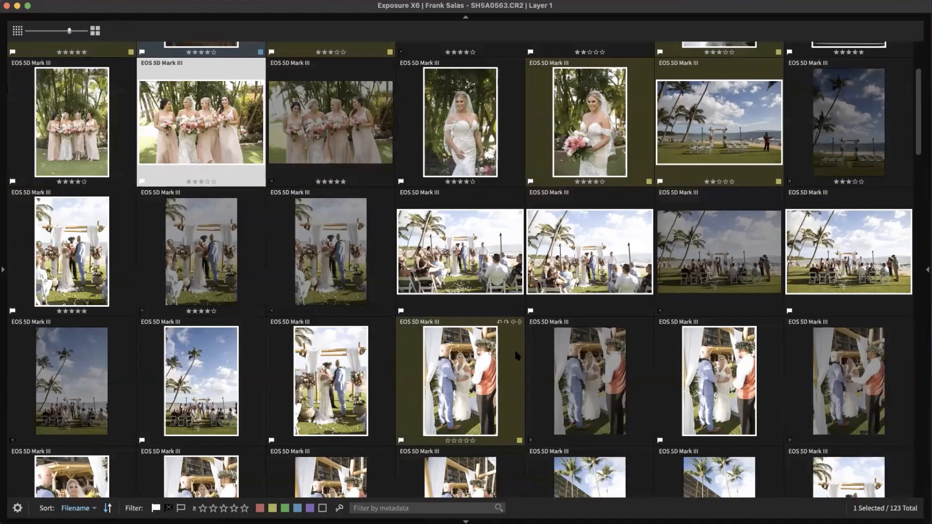
scroll(514, 349, down, 20)
scroll(528, 348, up, 5)
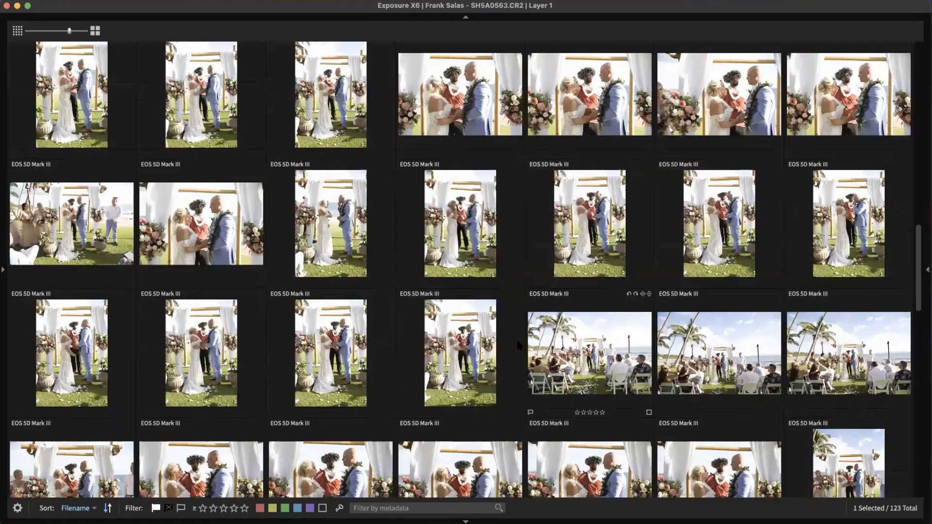
scroll(520, 347, down, 3)
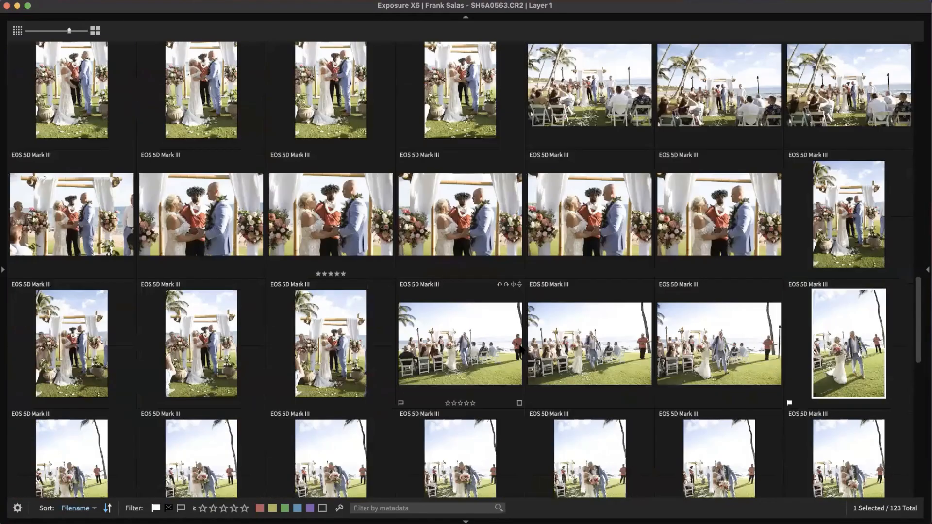
scroll(520, 348, up, 5)
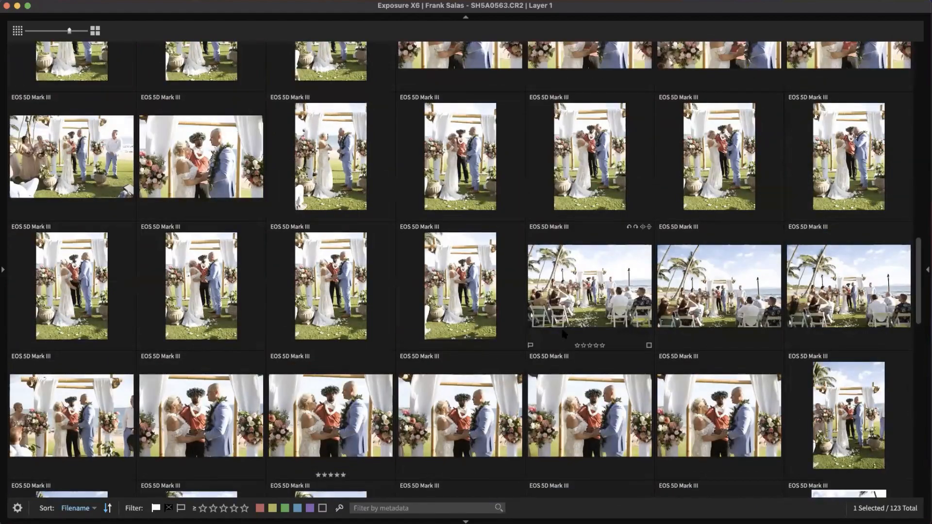
scroll(564, 336, down, 8)
scroll(565, 336, up, 2)
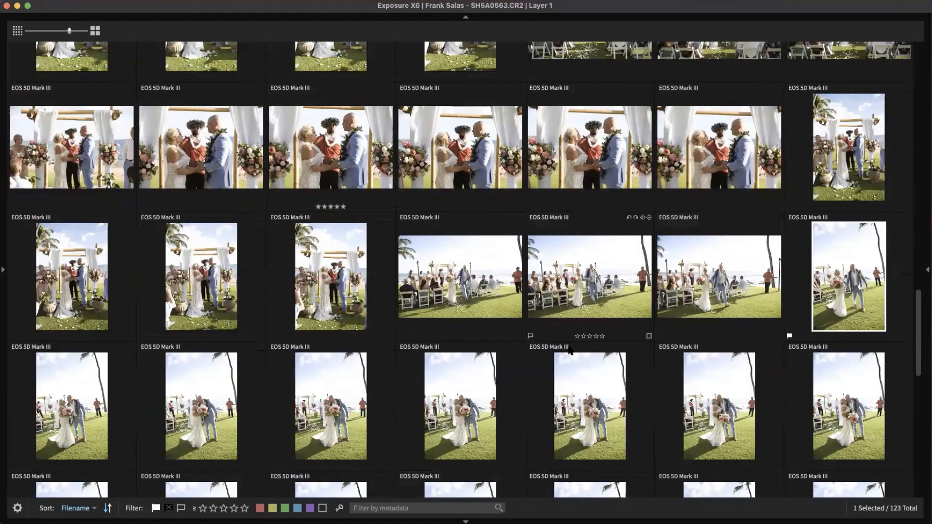
scroll(590, 386, down, 3)
click(589, 386)
click(595, 296)
key(9)
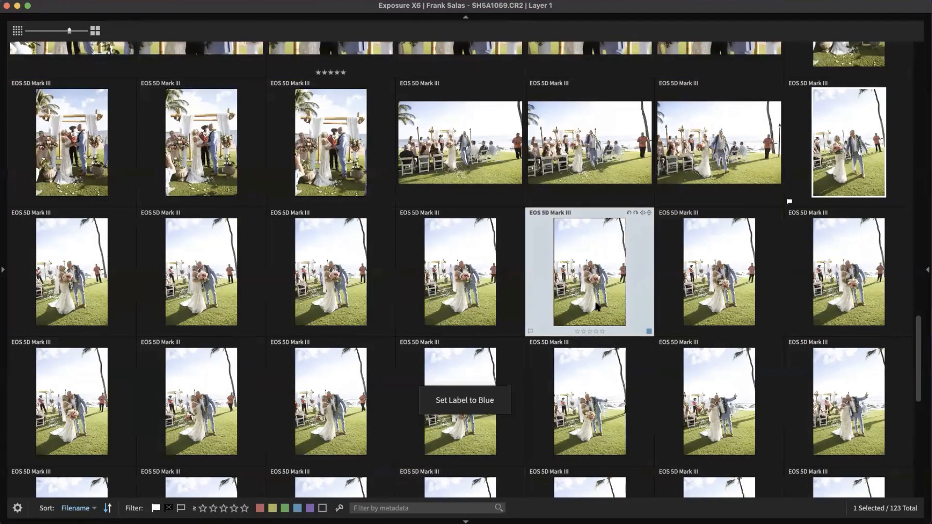
scroll(580, 368, down, 3)
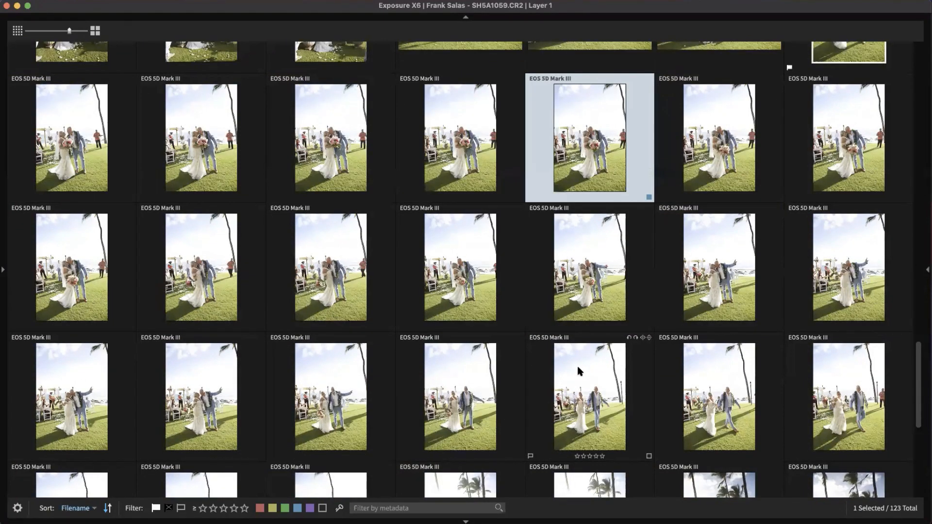
scroll(576, 367, up, 15)
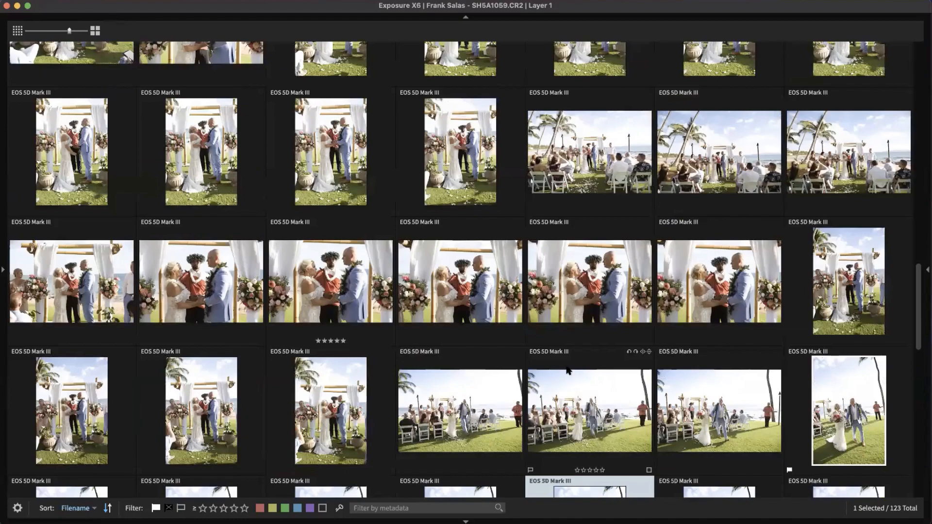
scroll(571, 319, up, 15)
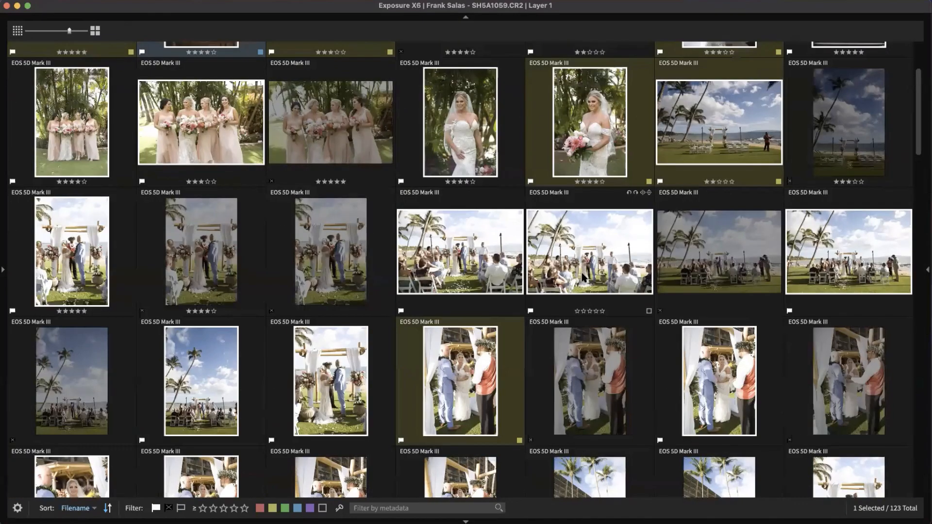
scroll(563, 197, up, 3)
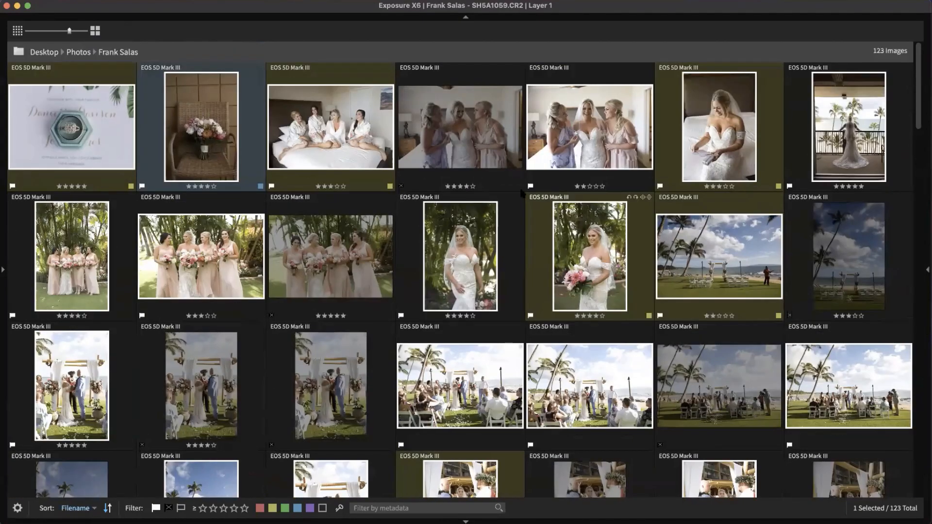
Step: Open the ring photo in single view and browse ahead, labelling the balcony photo yellow
double_click(109, 133)
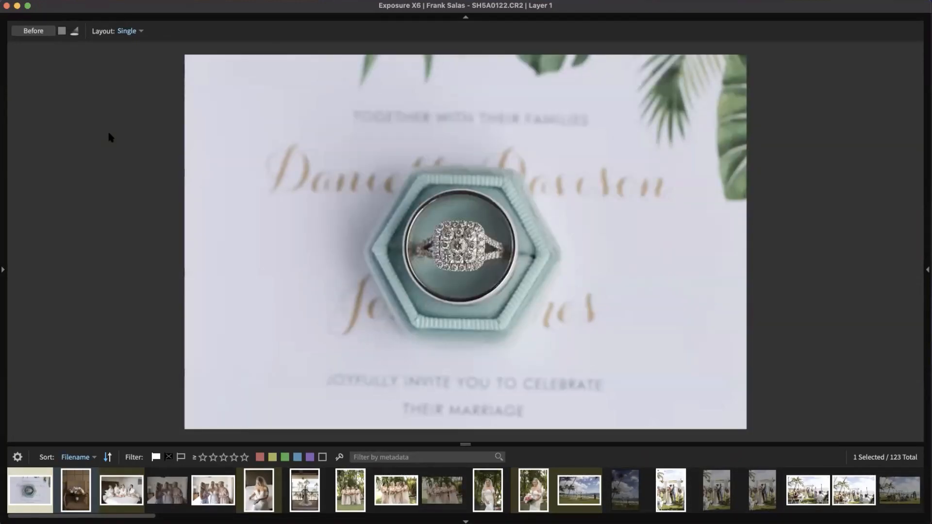
key(Right)
key(Right)
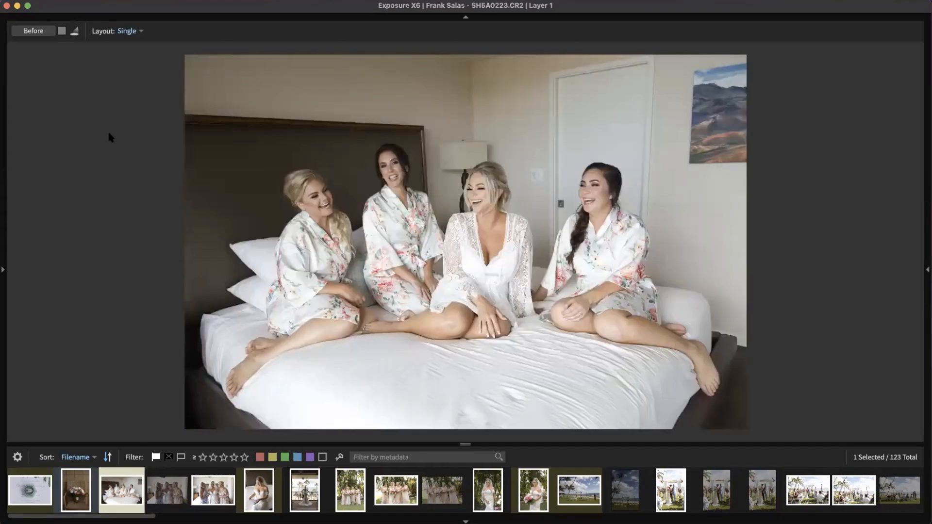
key(Right)
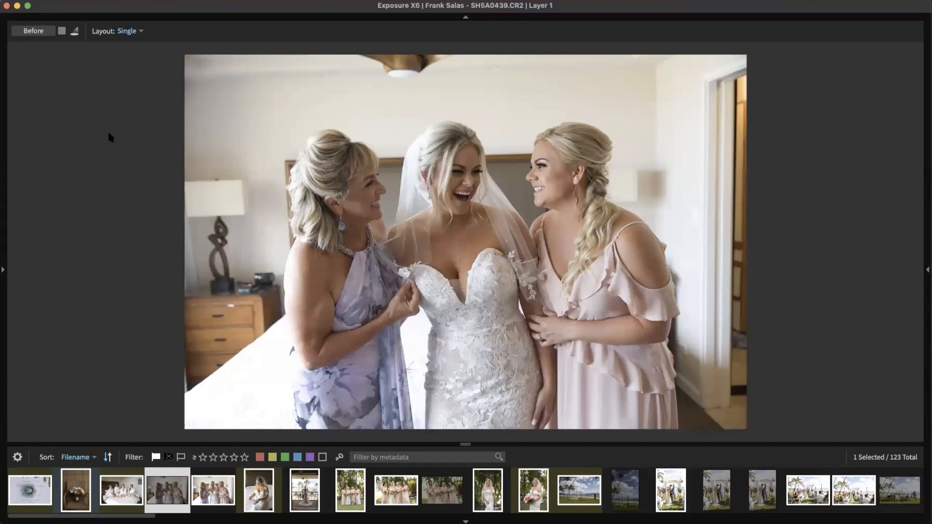
key(Left)
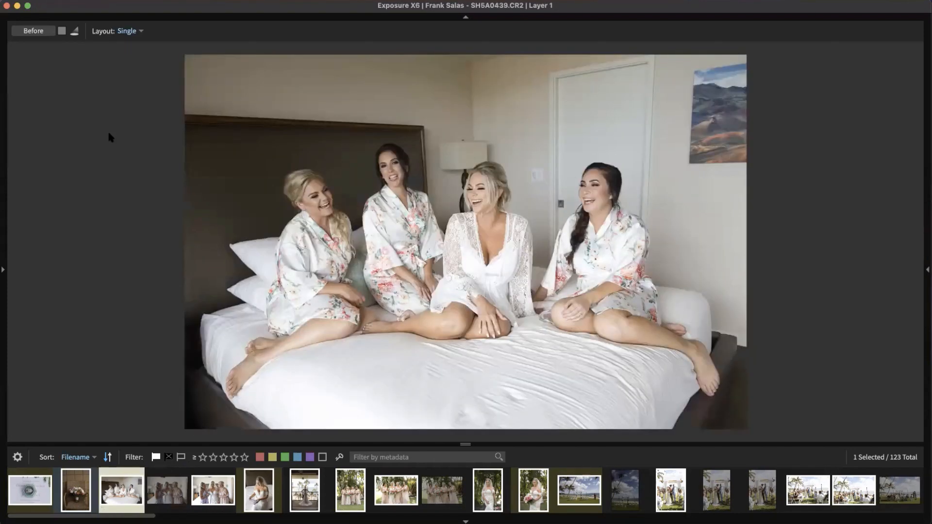
key(Right)
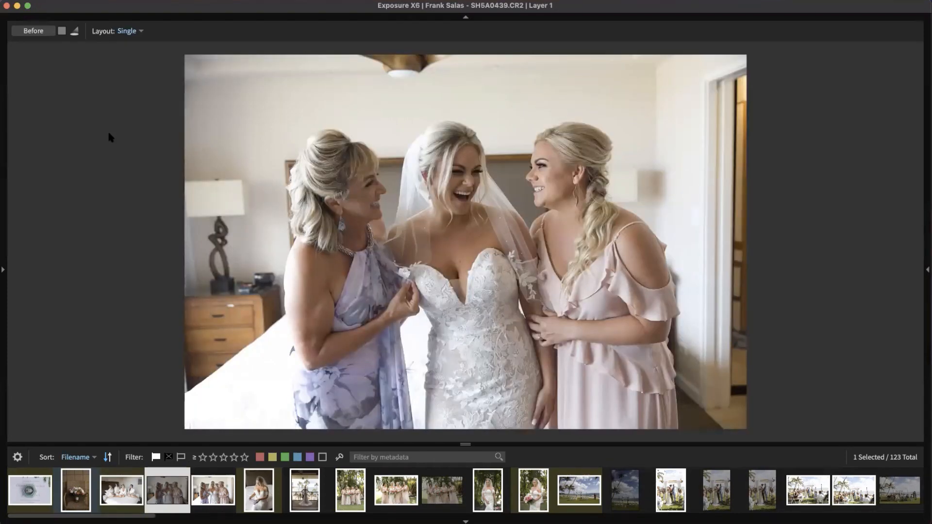
key(Right)
key(Right)
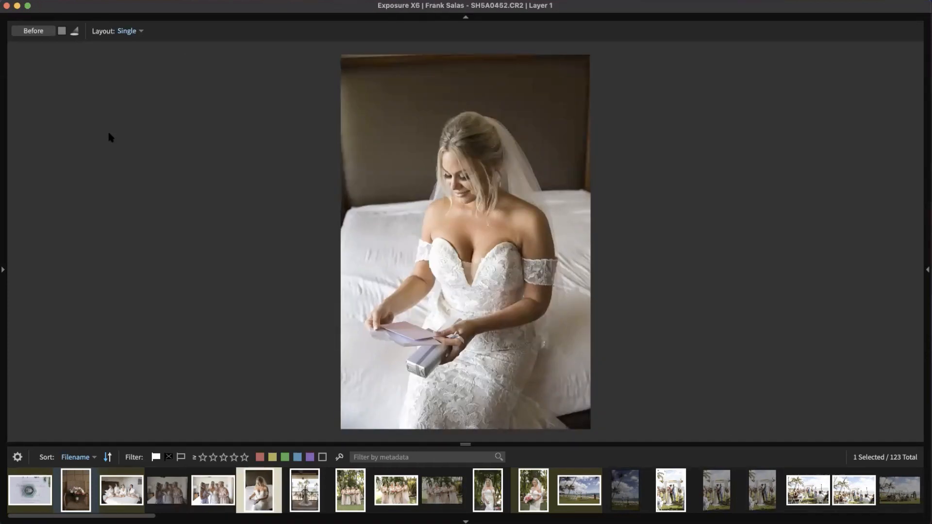
key(Right)
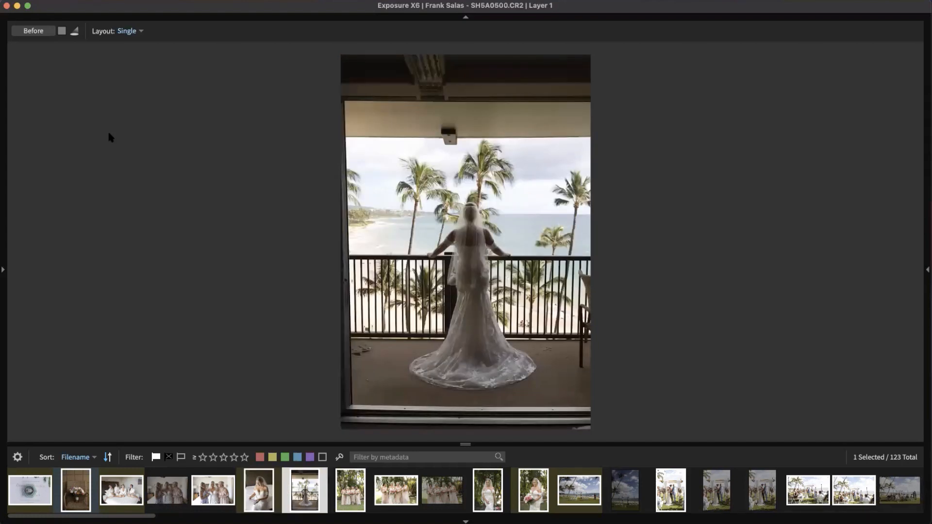
key(7)
key(Right)
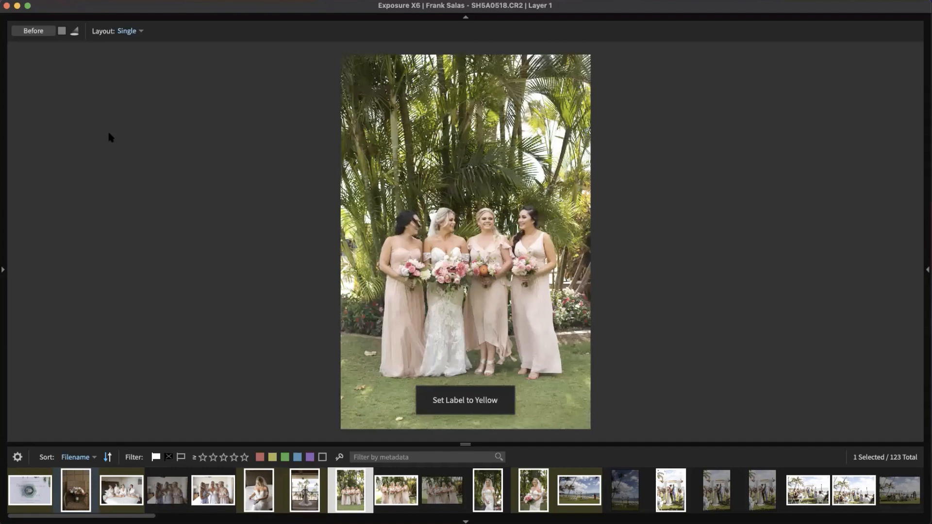
key(Right)
key(Right)
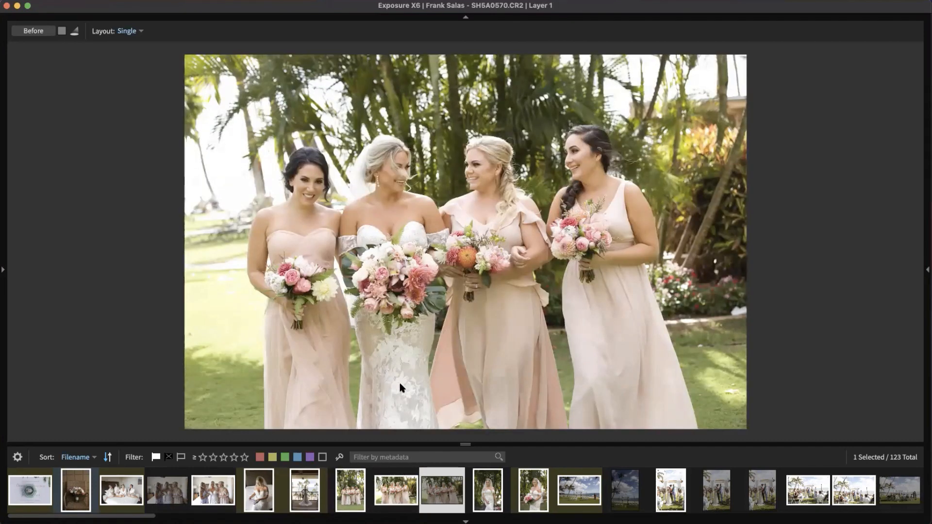
Step: Jump to a later ceremony photo, flag successive photos as picks or rejects, then return to Grid view
drag(152, 516, 327, 516)
click(310, 496)
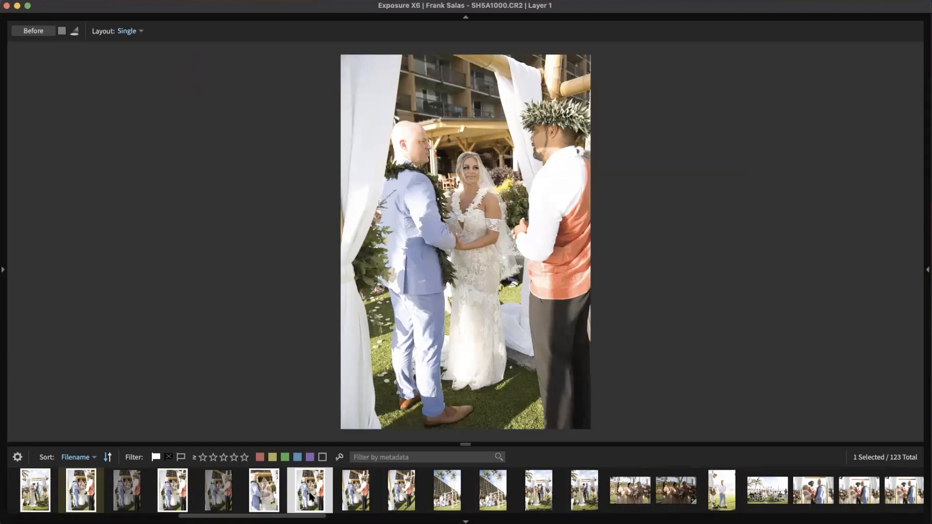
key(u)
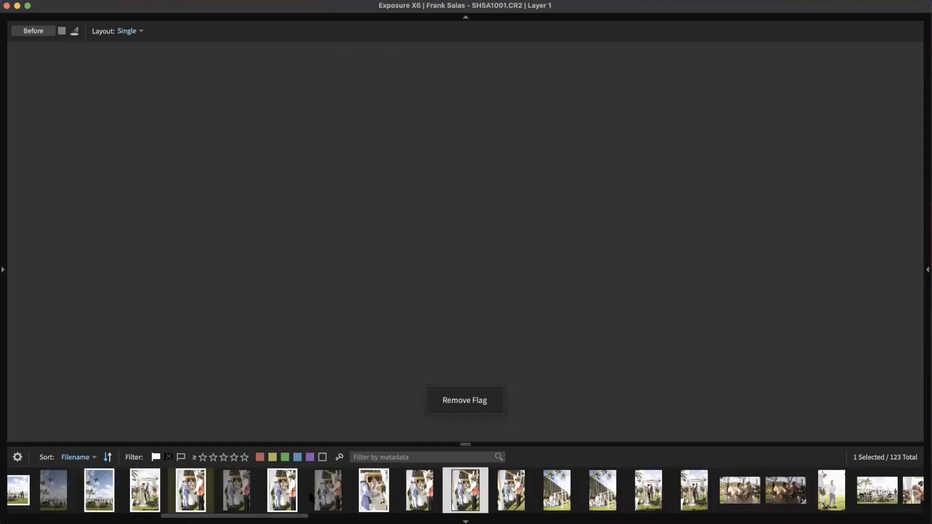
key(p)
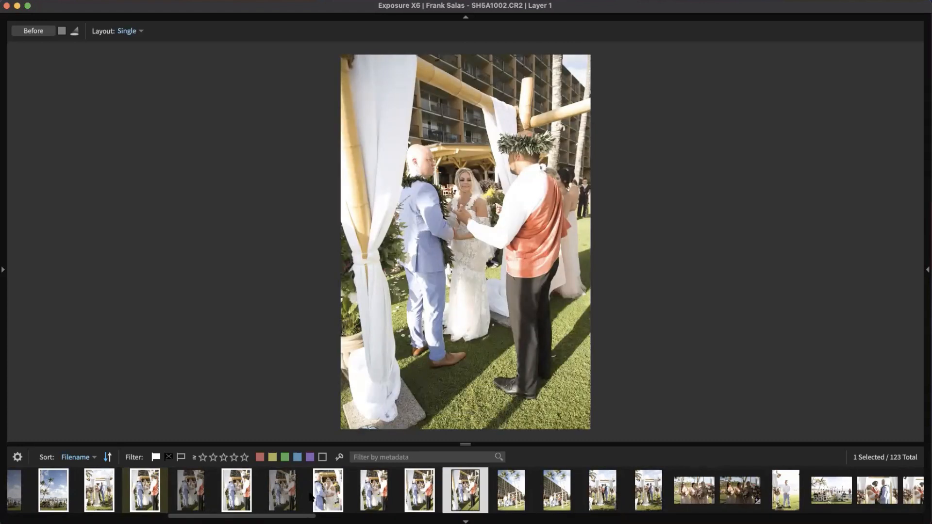
key(x)
key(x)
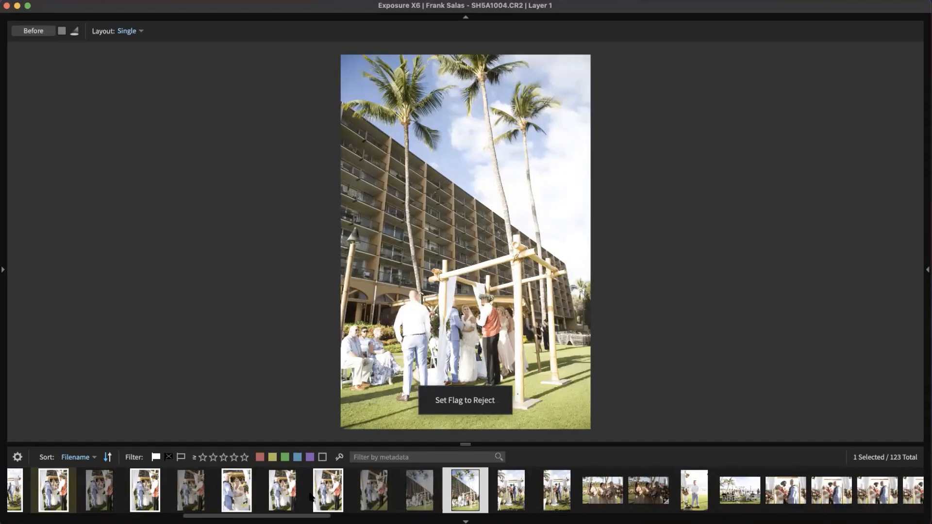
key(x)
key(p)
key(x)
key(p)
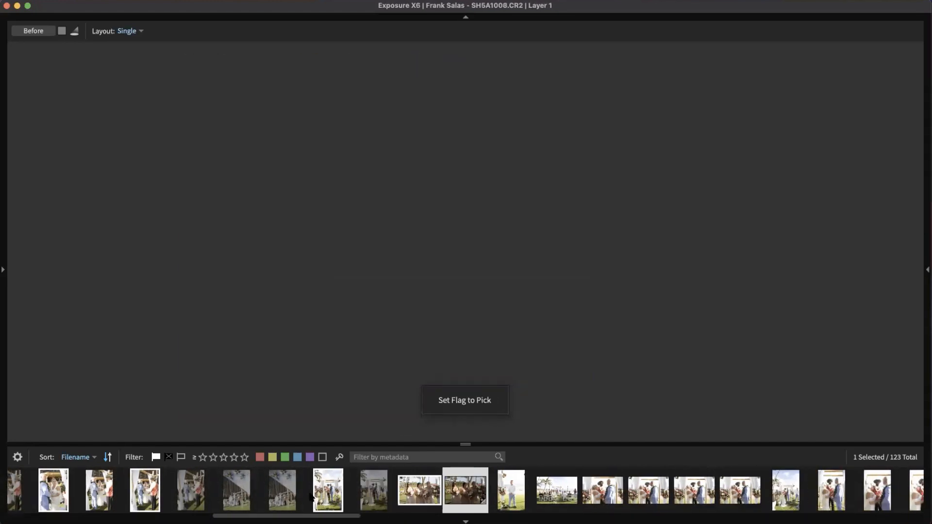
key(p)
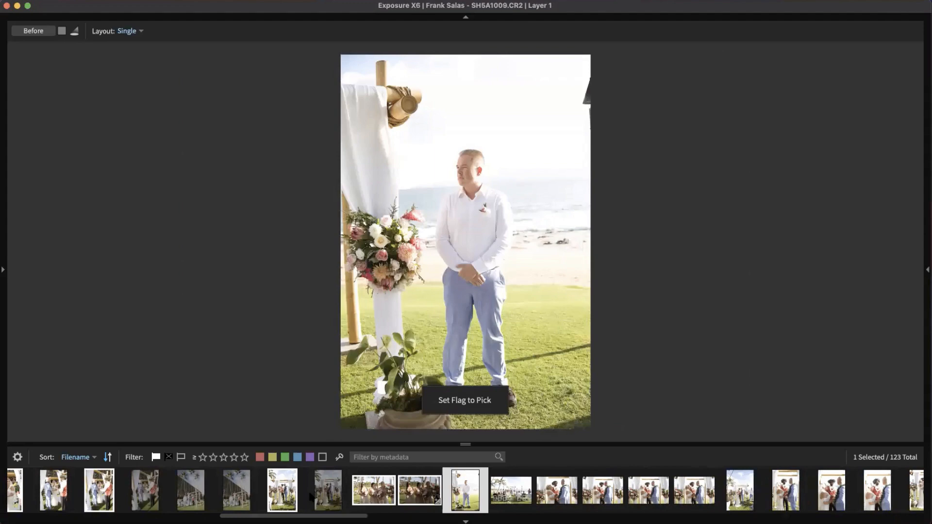
key(g)
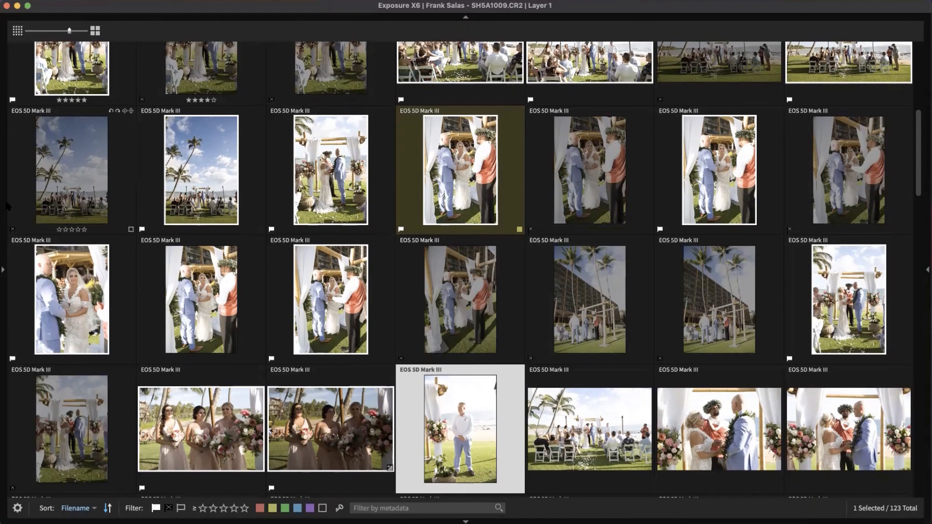
Step: Open another photographer's 24-image folder from the side panel and view 6I3A3338.jpg on its own
click(4, 206)
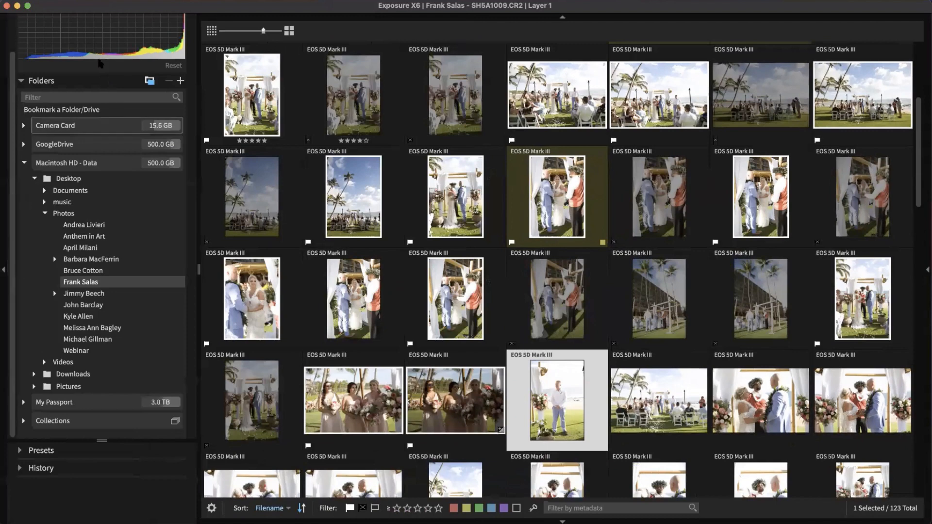
scroll(141, 253, up, 2)
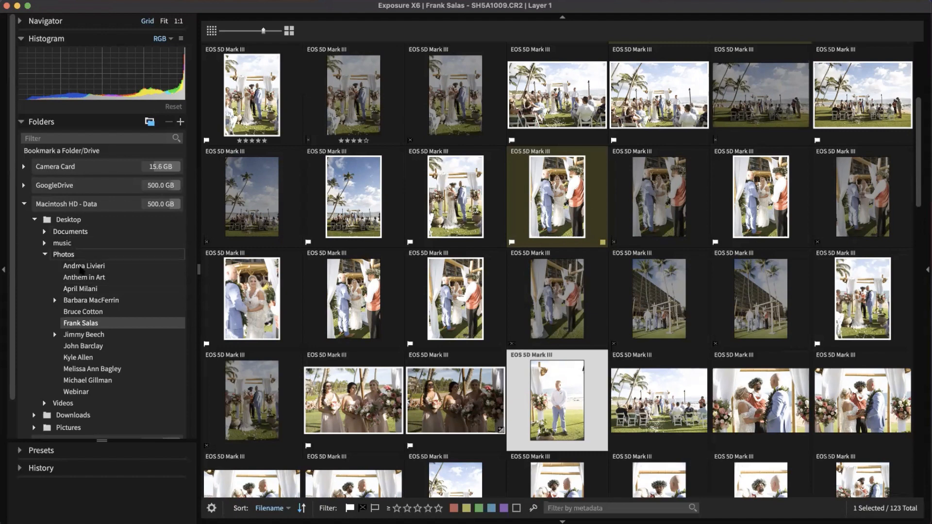
click(85, 290)
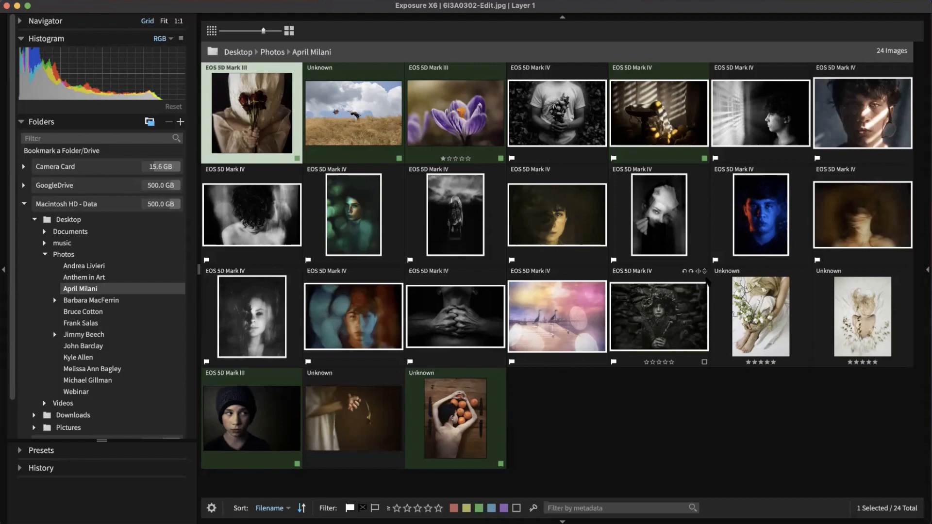
key(Right)
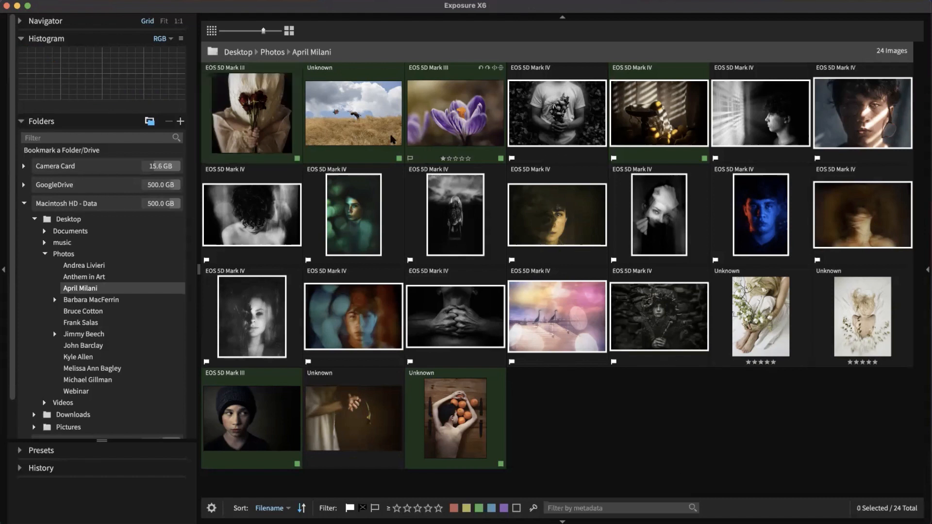
key(g)
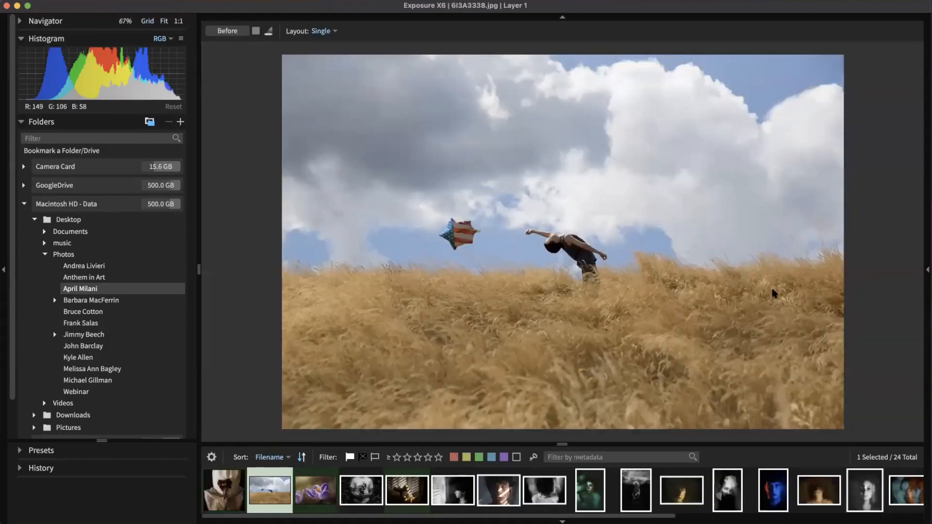
Step: Show the Adjustments panel and inspect Lens Correction and its Distortion Correction, leaving both unchanged
click(926, 279)
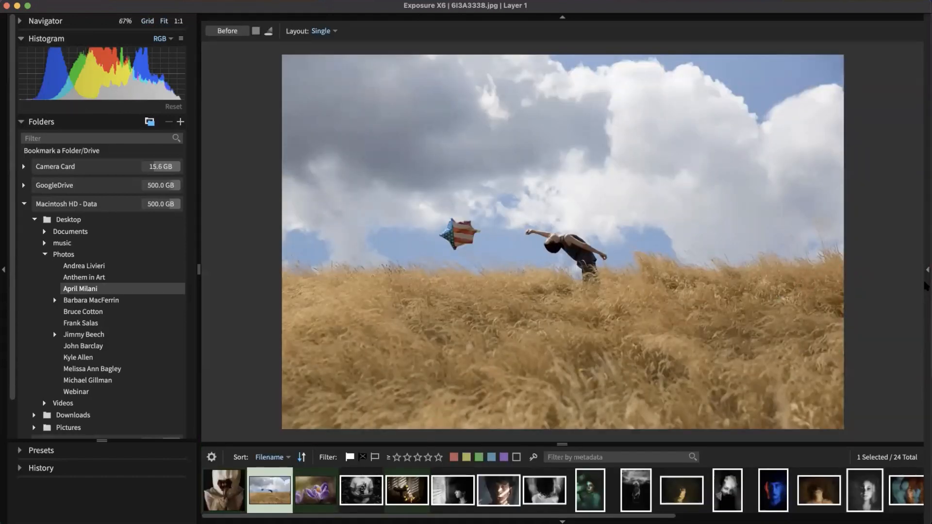
click(893, 133)
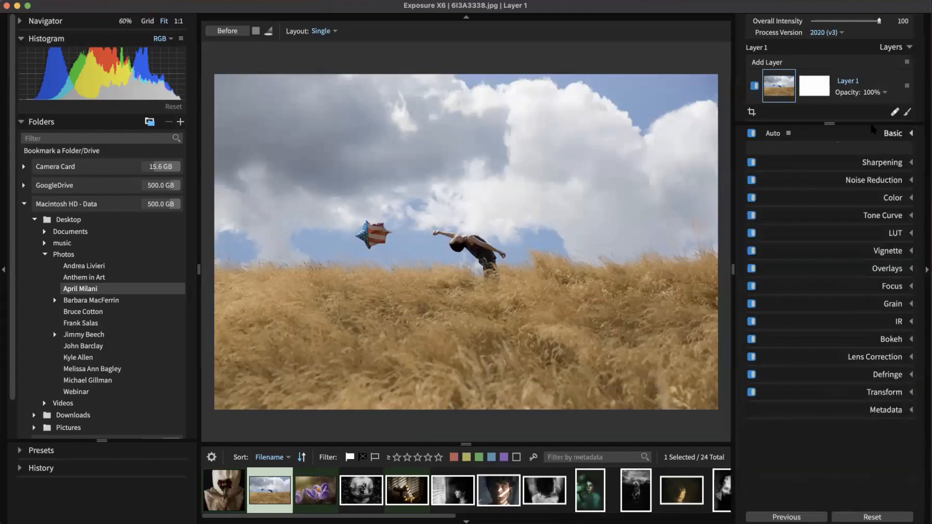
click(876, 347)
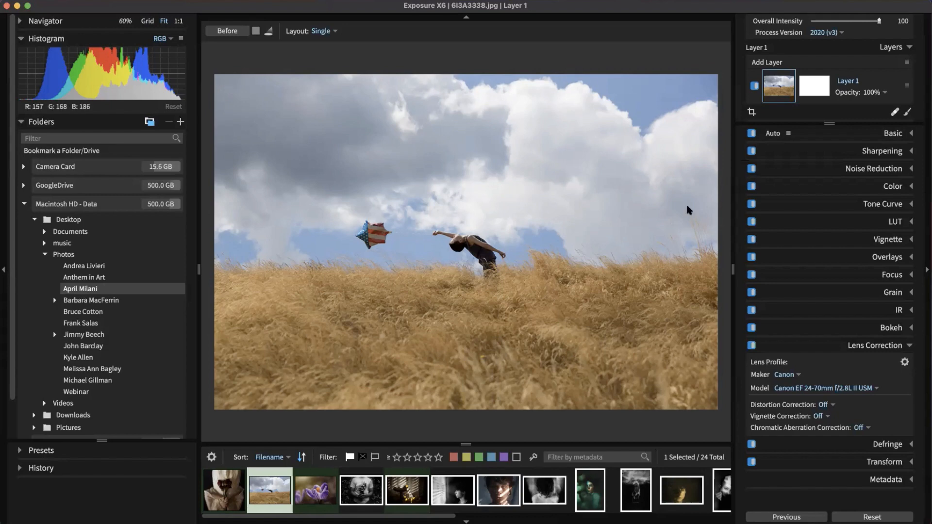
scroll(689, 210, down, 1)
scroll(634, 188, up, 2)
scroll(634, 190, down, 1)
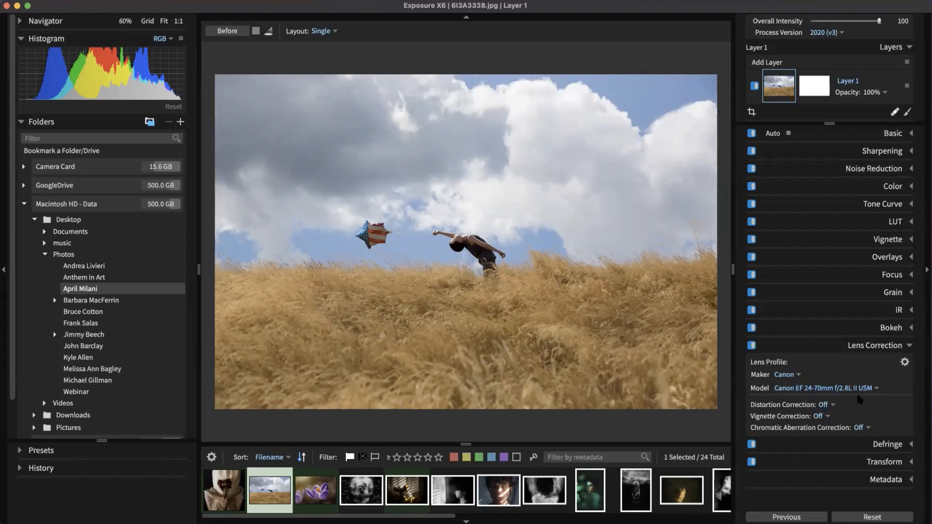
click(829, 405)
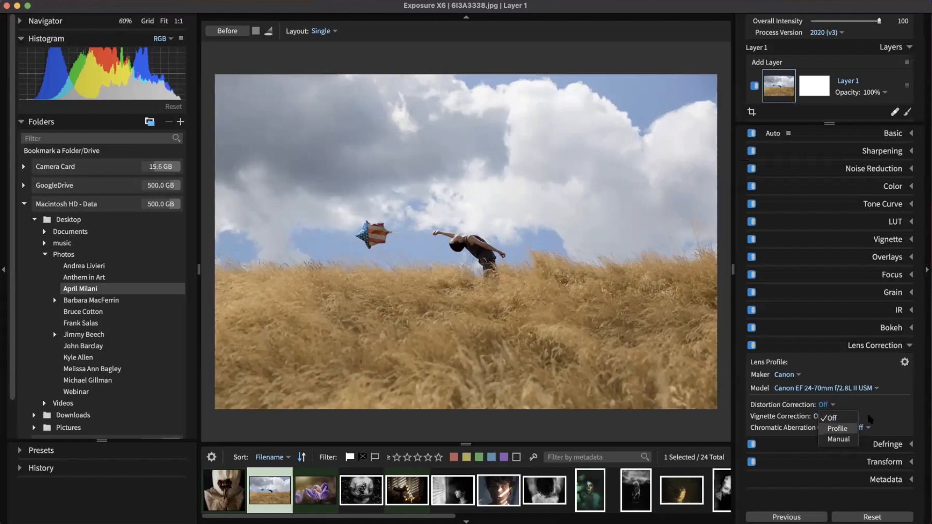
click(872, 414)
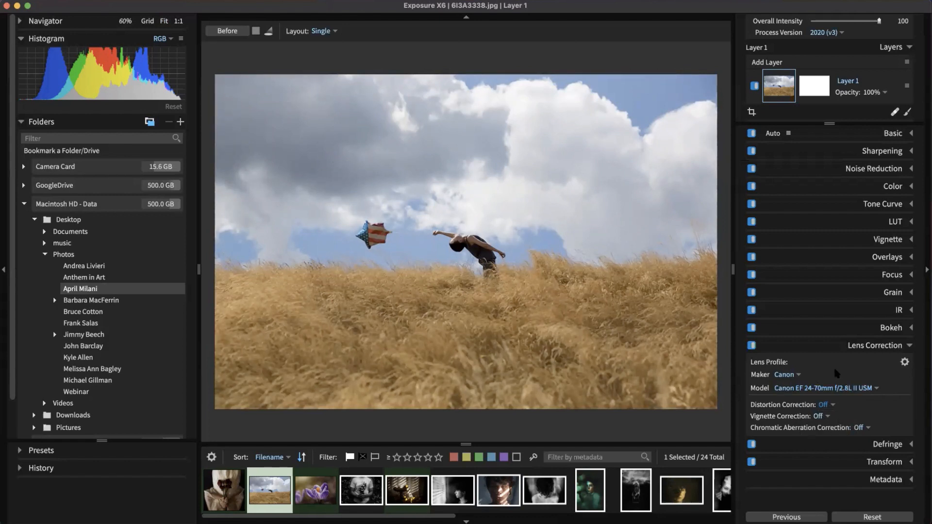
click(752, 346)
click(752, 345)
click(882, 348)
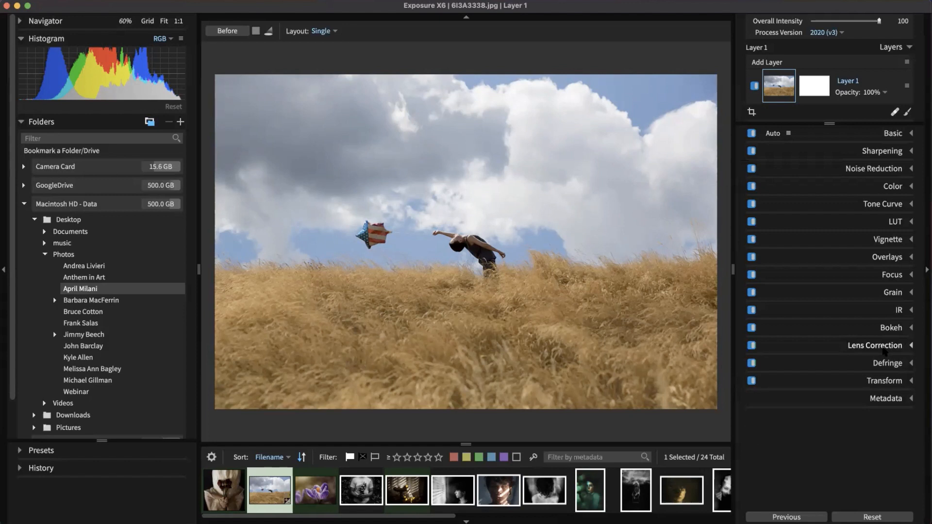
click(893, 381)
mouse_move(835, 398)
mouse_down()
mouse_move(846, 400)
mouse_move(830, 400)
mouse_move(827, 411)
mouse_up()
double_click(827, 410)
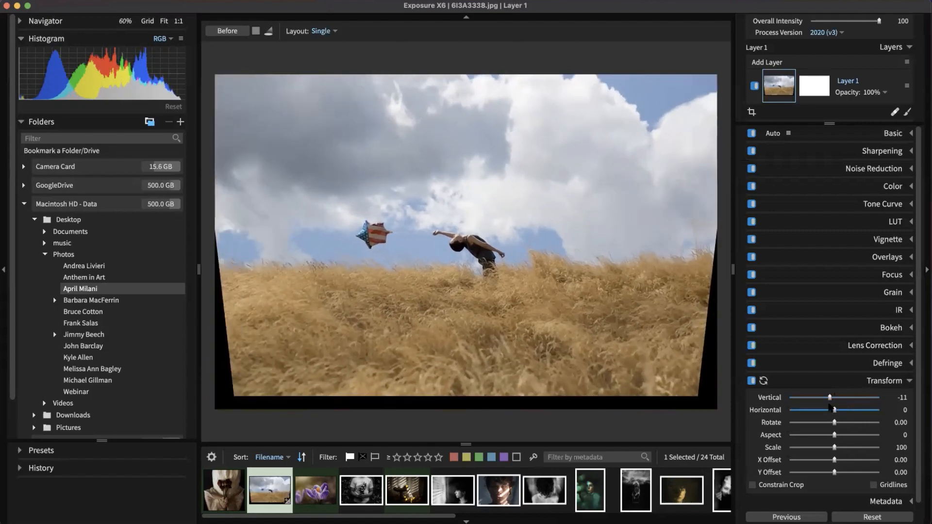
double_click(830, 399)
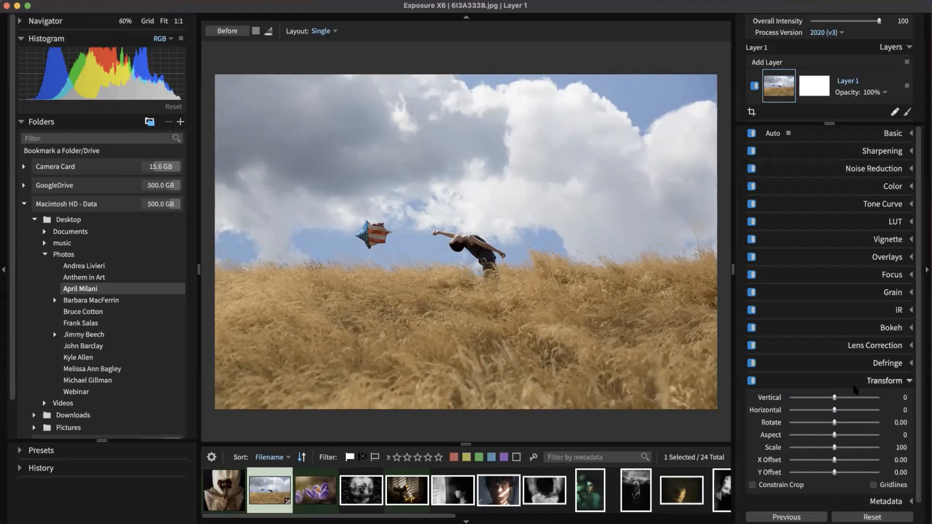
click(877, 383)
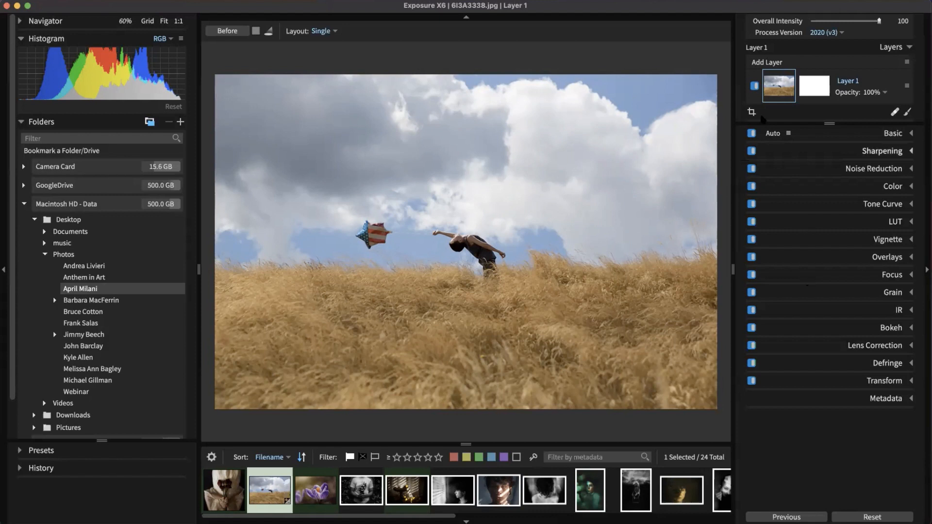
Step: Straighten the field photo by 0.53° by drawing a level line along the horizon
click(751, 112)
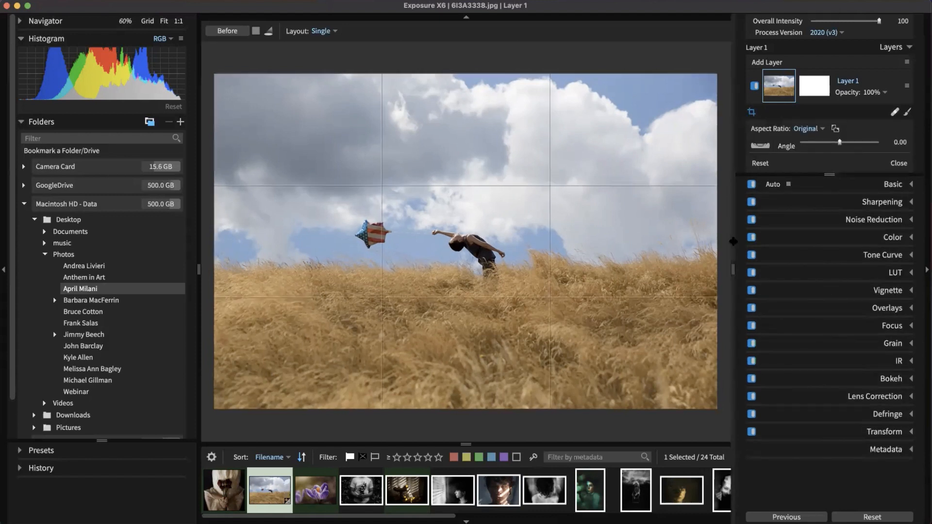
click(760, 147)
drag(291, 256, 214, 264)
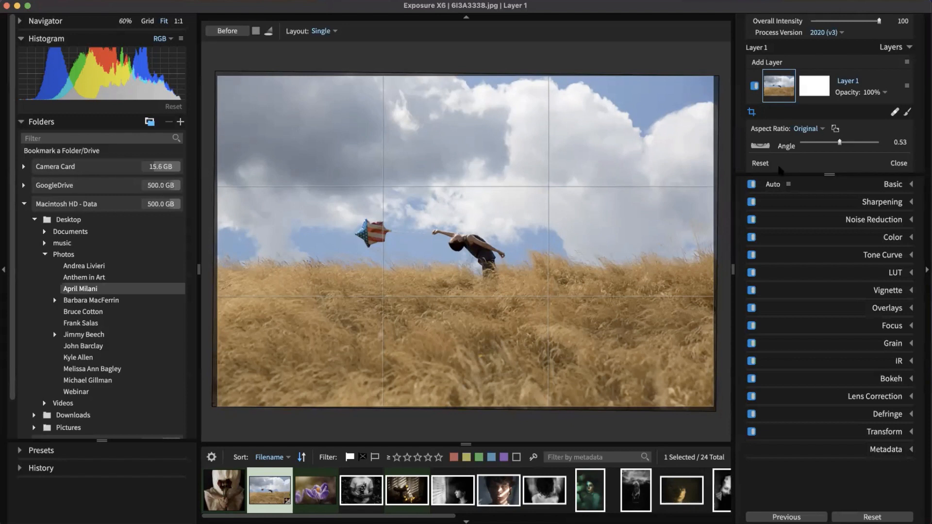
click(898, 163)
Step: Try a 16x9 crop, settle on Original aspect, extend the crop corners and apply it
click(822, 130)
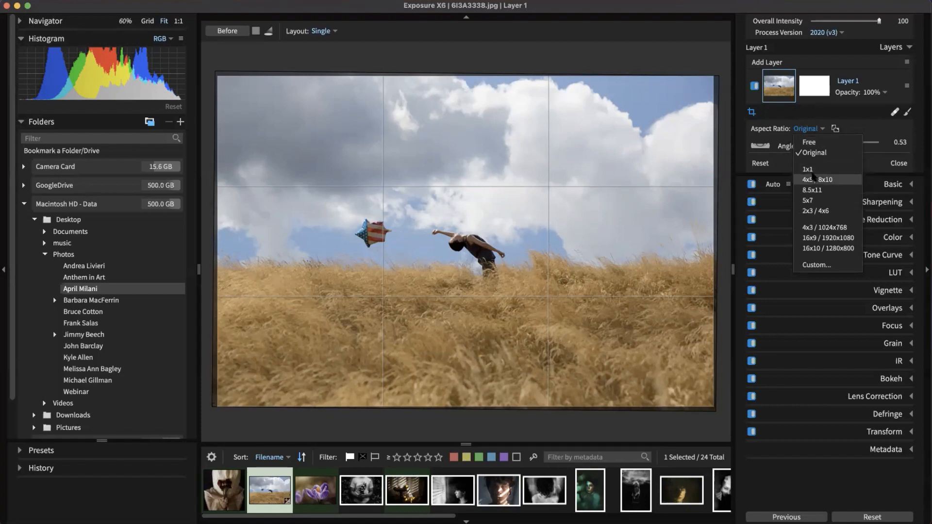
click(828, 238)
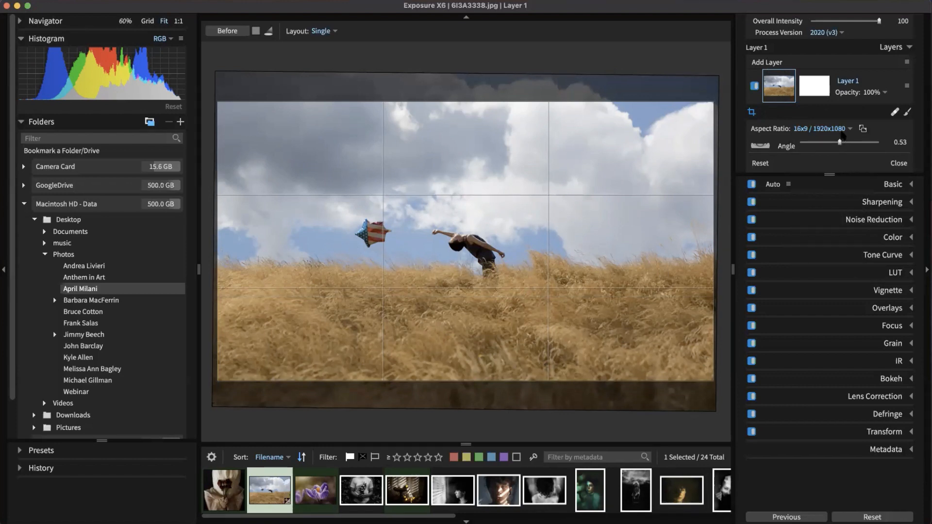
click(837, 129)
click(835, 152)
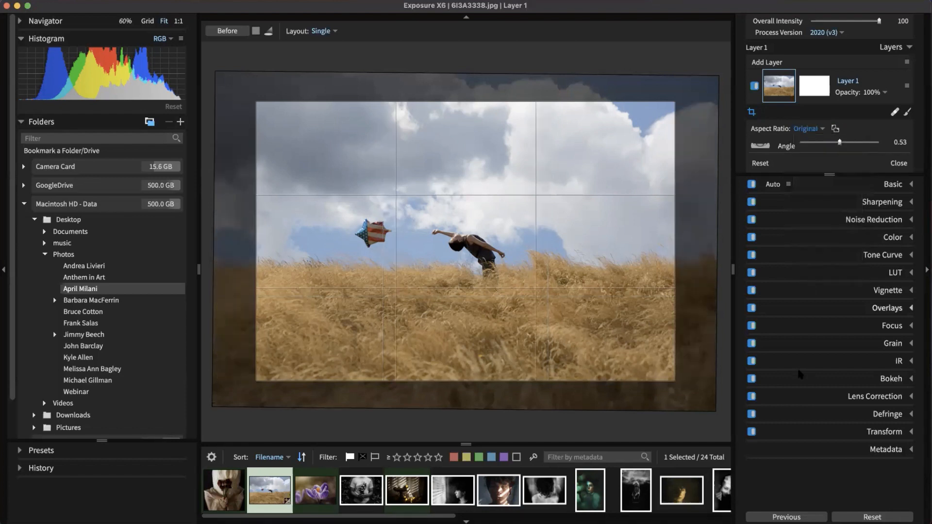
click(808, 129)
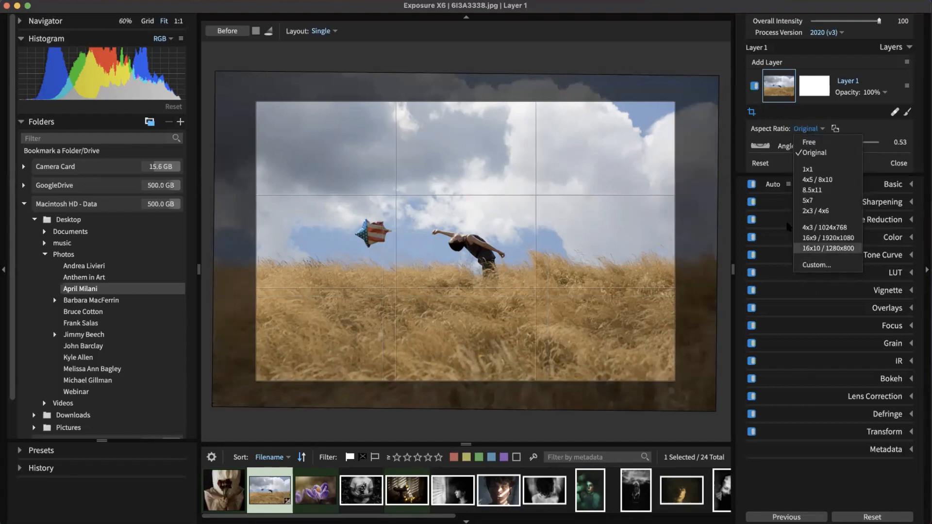
click(825, 153)
drag(671, 105, 694, 96)
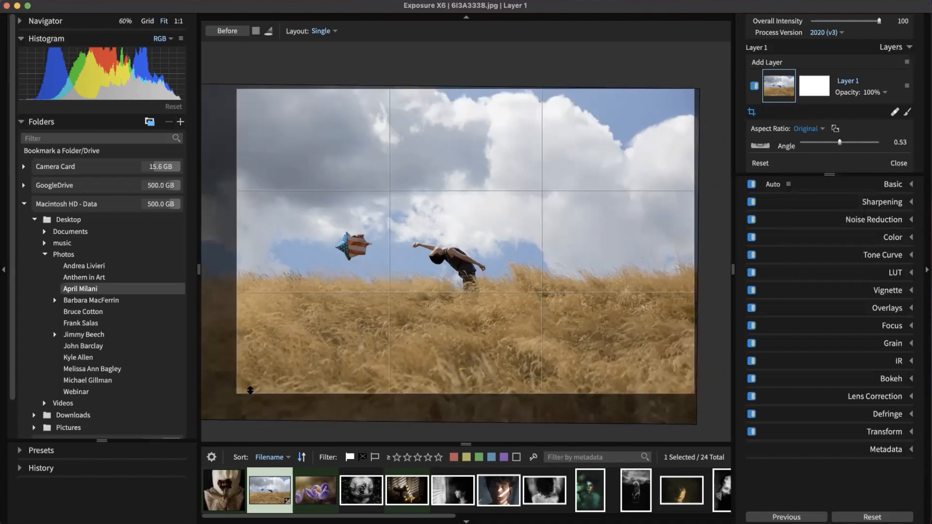
drag(241, 393, 185, 412)
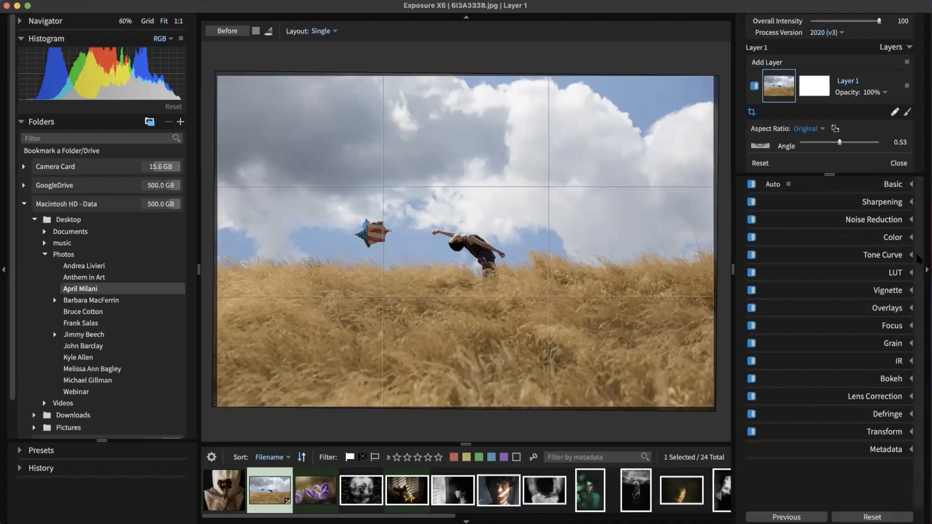
click(897, 163)
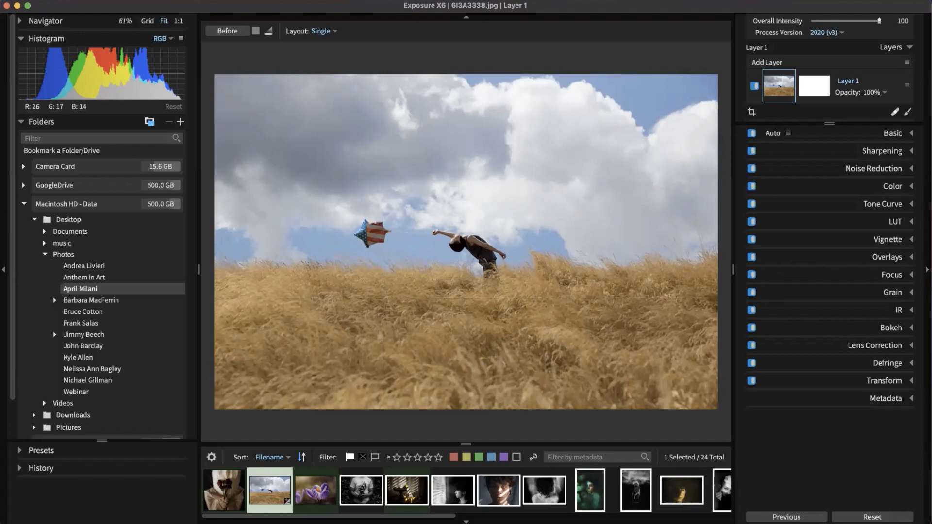
Step: View the photo at 1:1, pan to the balloon and figure, and expand Sharpening
click(456, 254)
drag(452, 255, 458, 216)
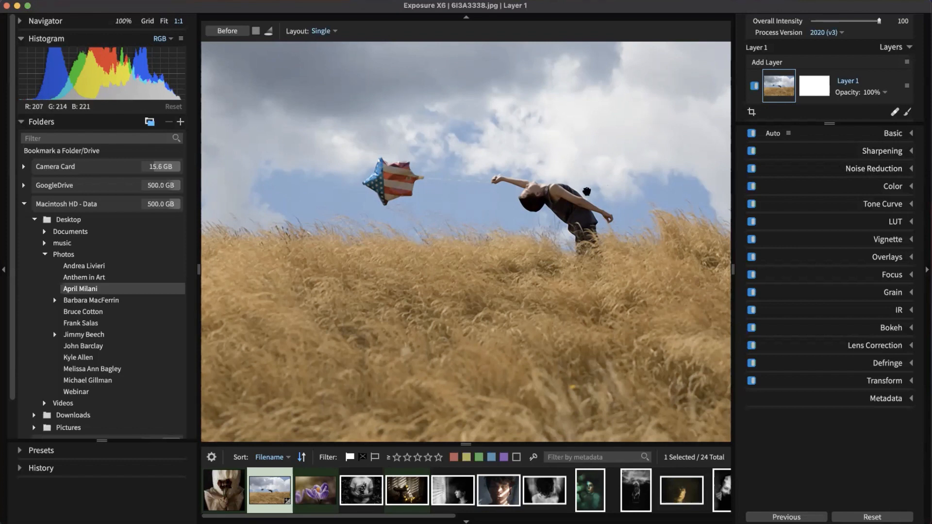
drag(595, 246, 547, 261)
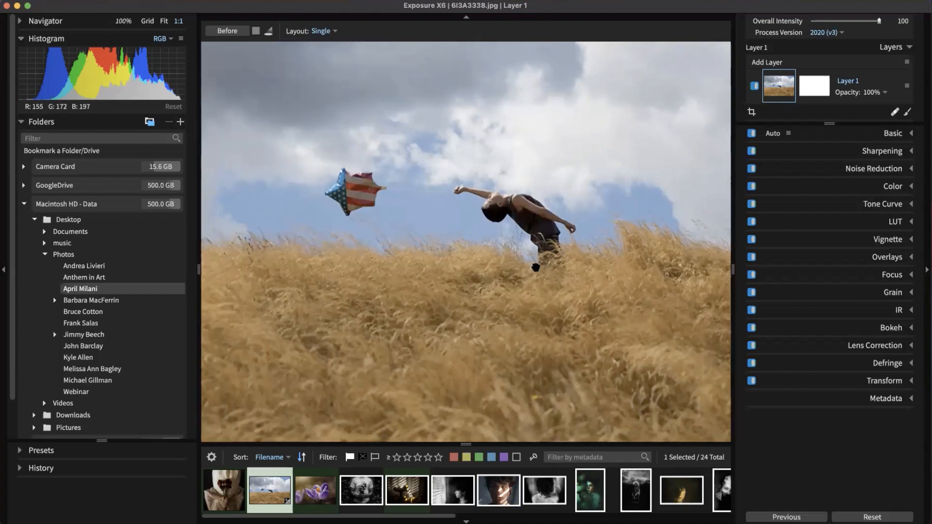
click(891, 151)
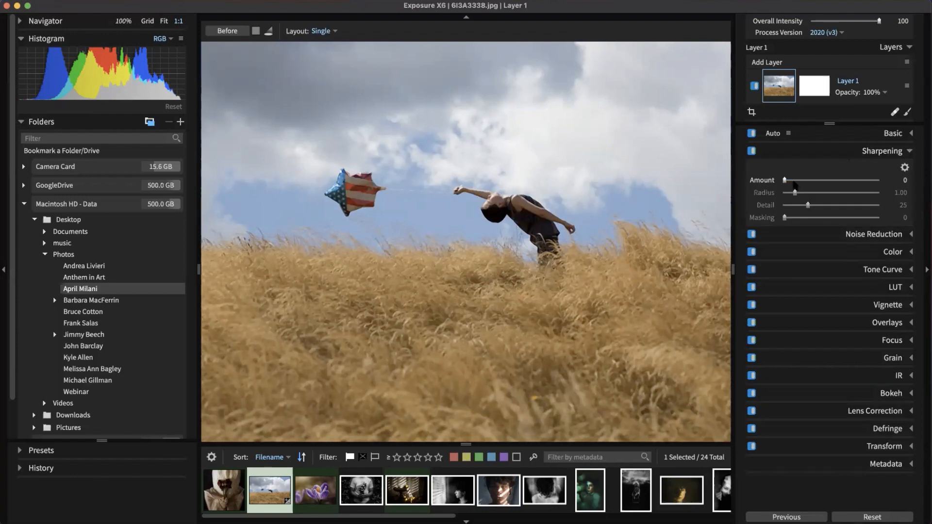
Step: Raise sharpening Amount to 131 and, previewing the edge mask, settle Radius at 1.47
drag(785, 181, 860, 185)
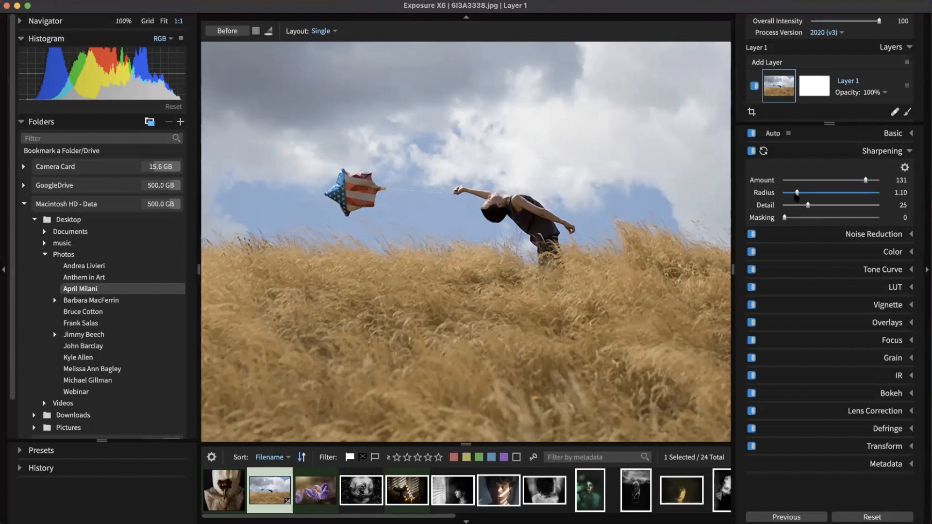
drag(797, 194, 797, 195)
alt+click(797, 194)
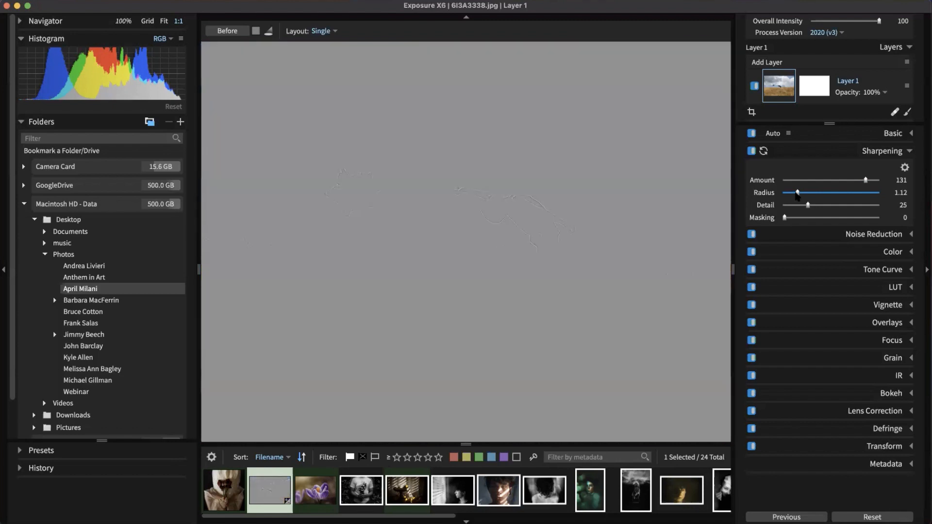
drag(797, 195, 900, 209)
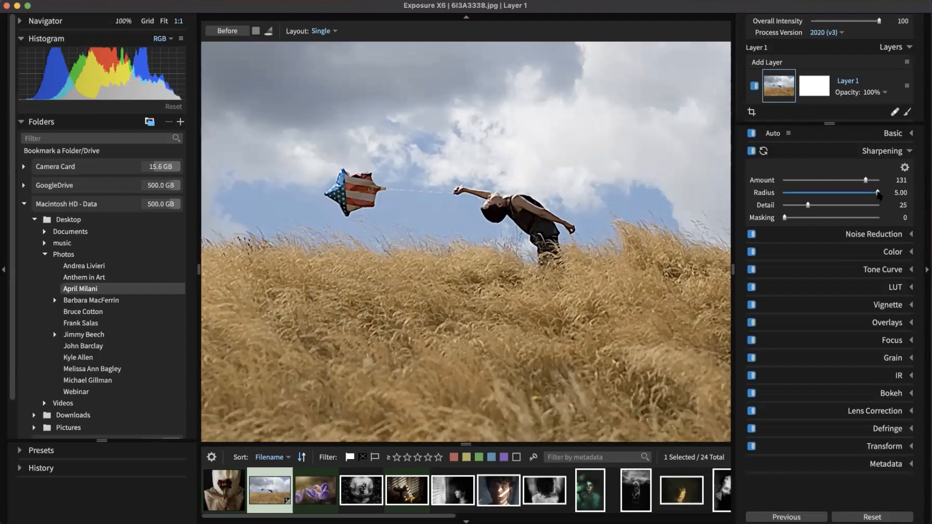
drag(879, 194, 880, 195)
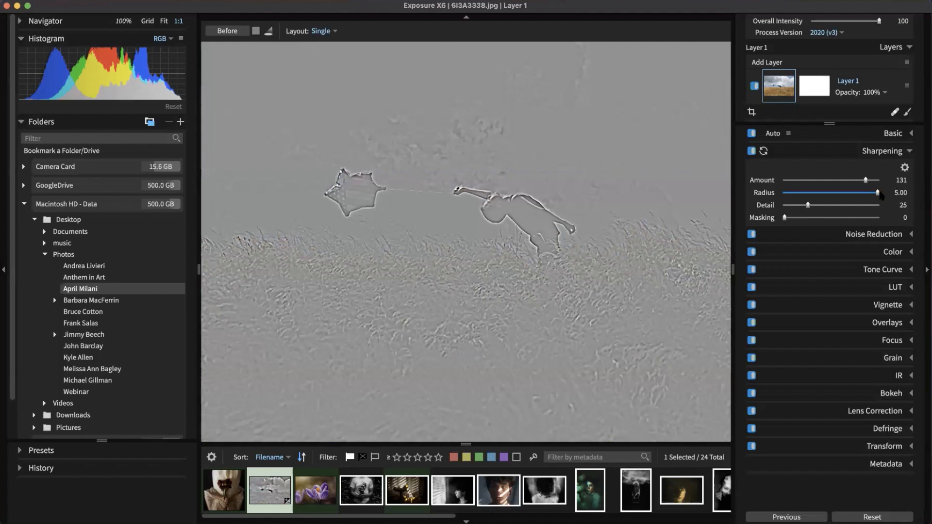
drag(879, 195, 880, 195)
drag(881, 195, 803, 196)
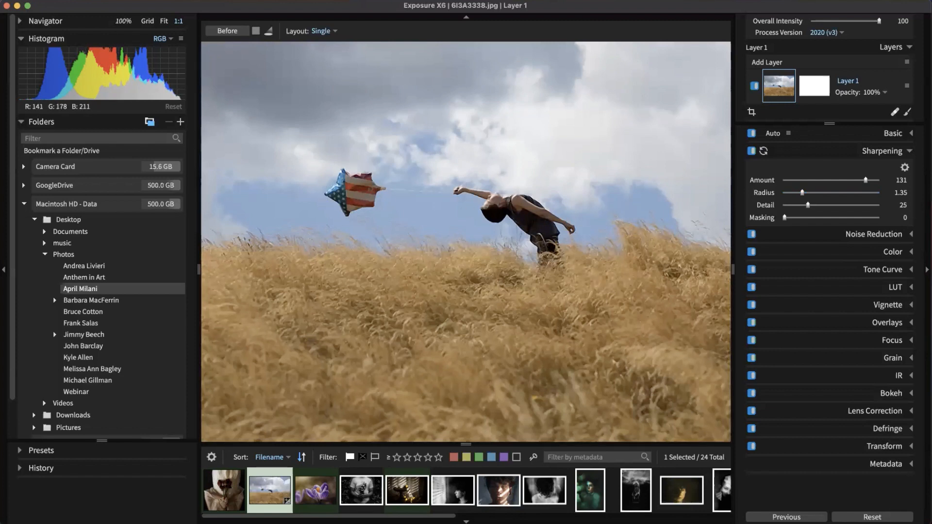
drag(802, 194, 804, 193)
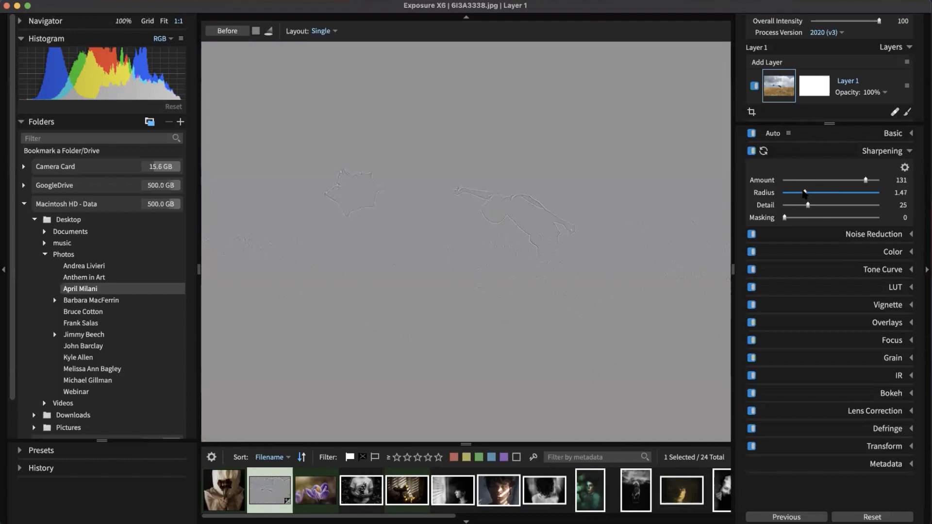
drag(804, 193, 804, 193)
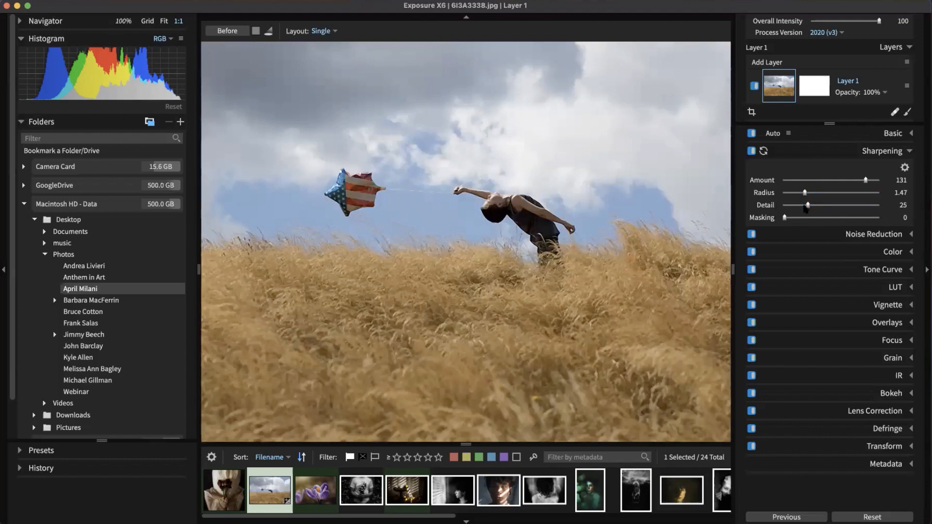
Step: Set sharpening Detail to 15, Masking to 82 and Amount to 57, then fit the photo in view
drag(808, 208, 824, 208)
drag(849, 203, 799, 210)
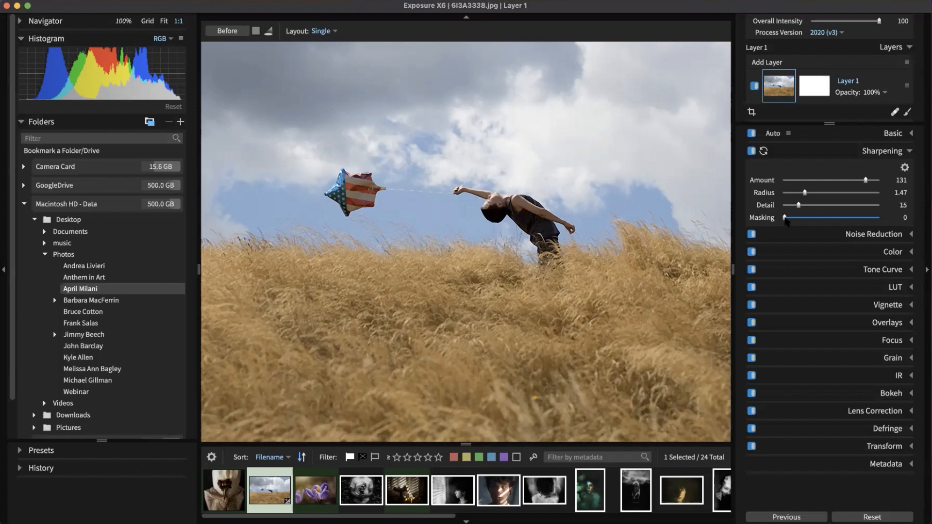
drag(785, 219, 860, 225)
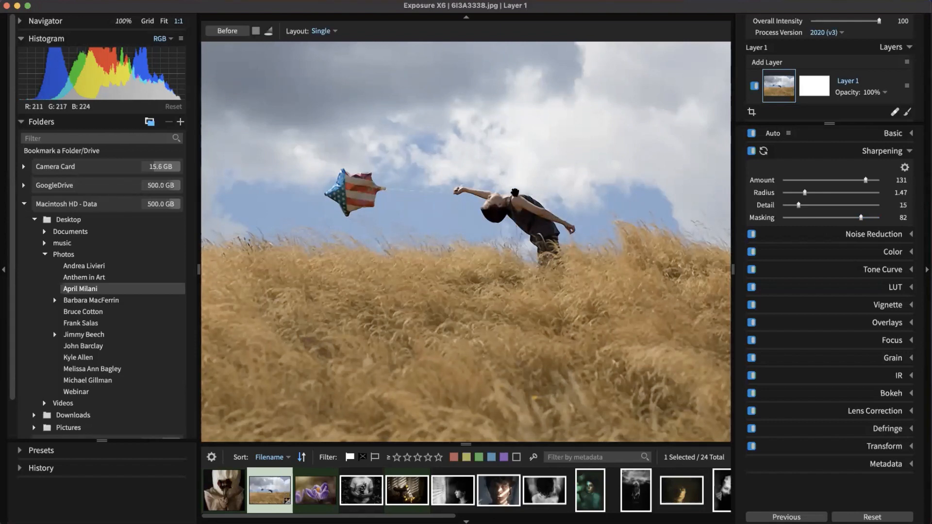
drag(865, 181, 820, 182)
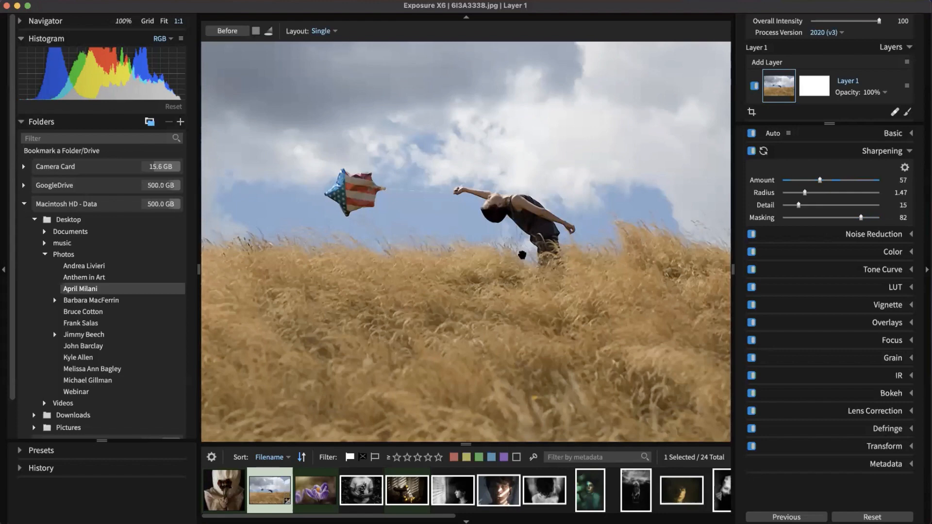
click(540, 352)
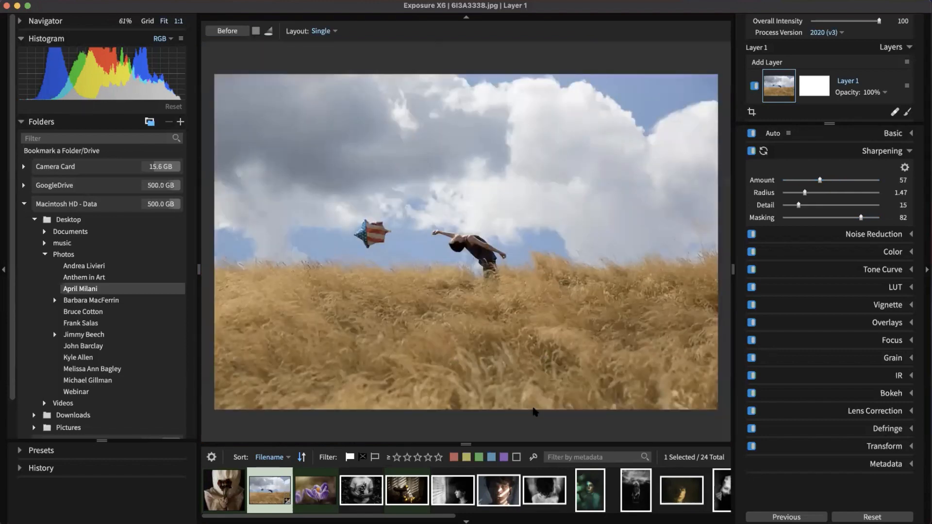
Step: Collapse Sharpening, glance at Noise Reduction, and open the purple crocus photo from the filmstrip
click(880, 153)
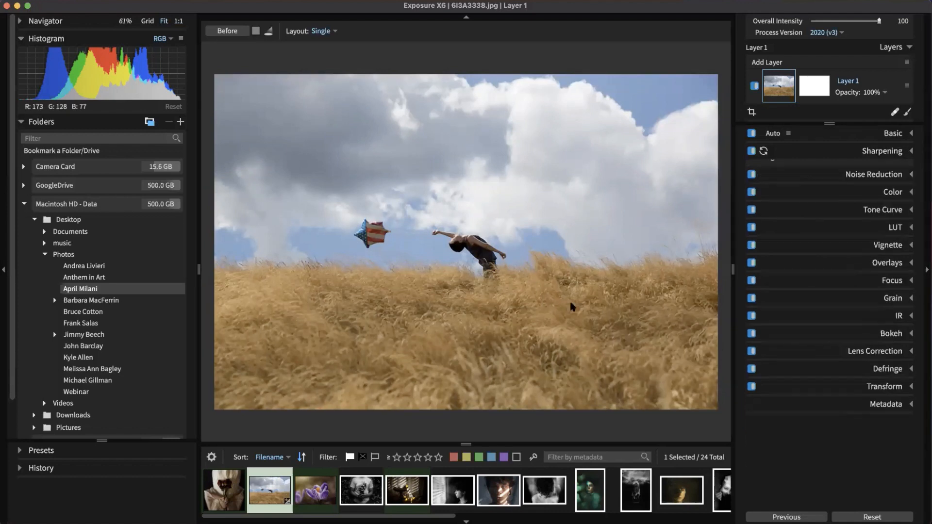
click(874, 168)
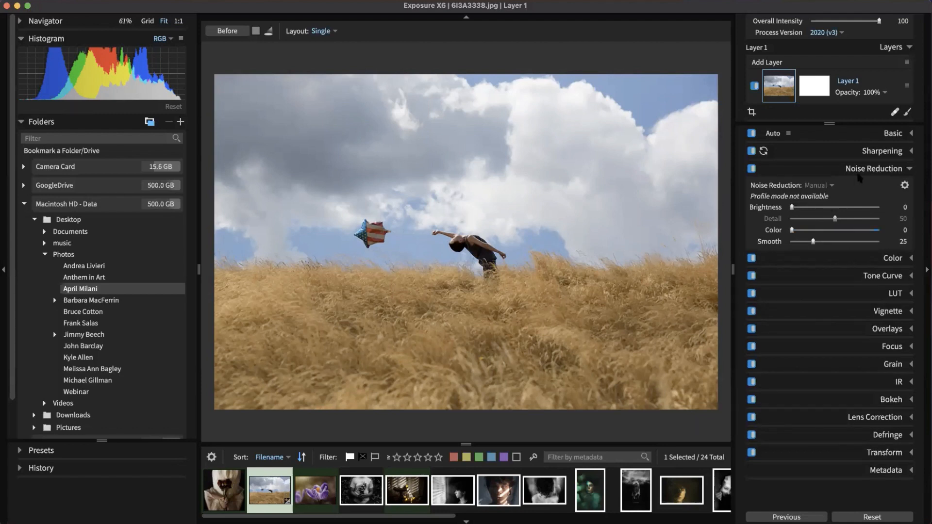
click(874, 169)
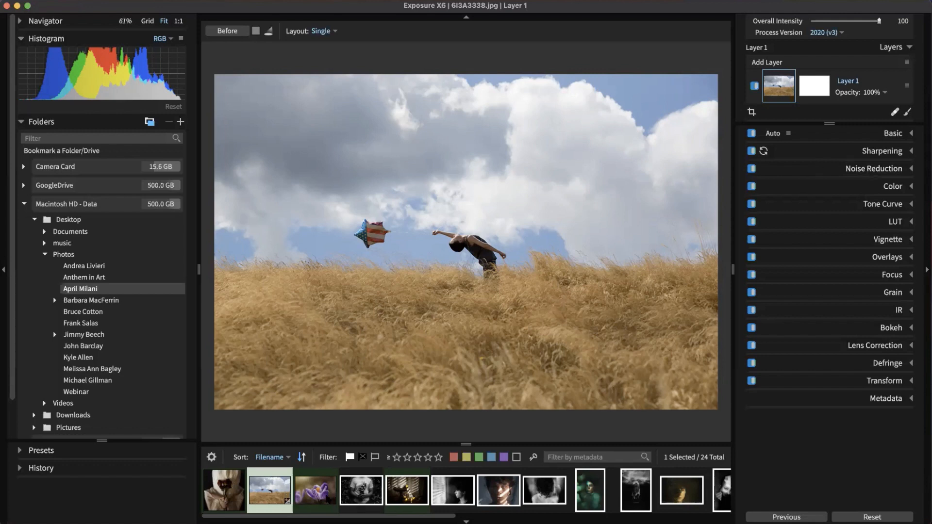
click(330, 500)
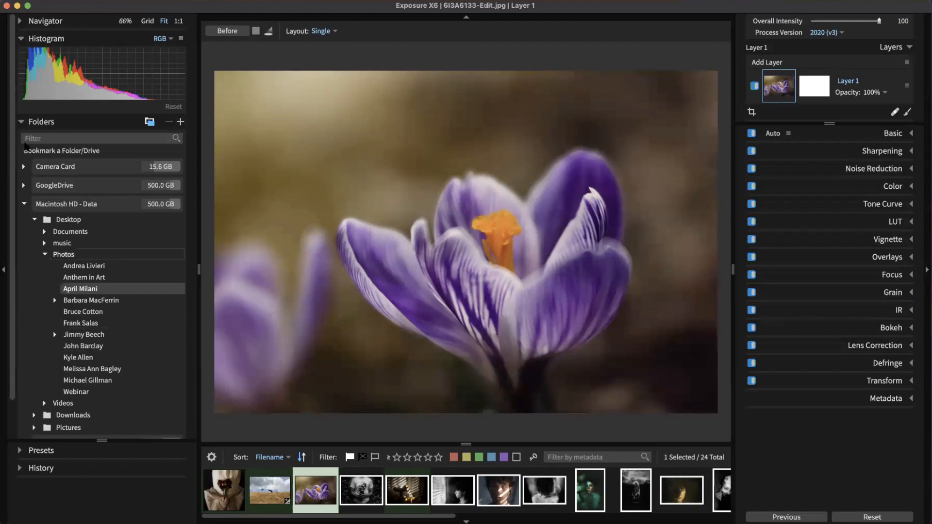
Step: Collapse the Folders panel, expand Presets, and collapse all preset categories
click(20, 121)
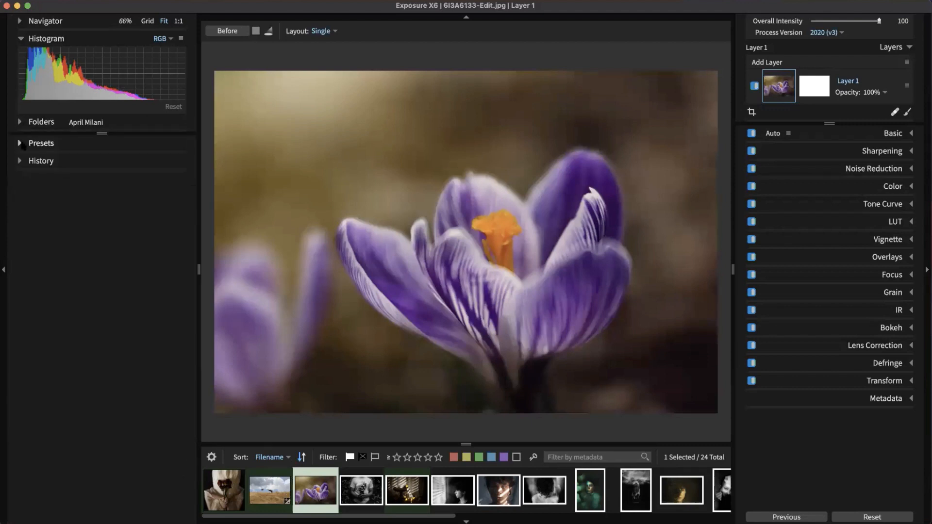
click(21, 143)
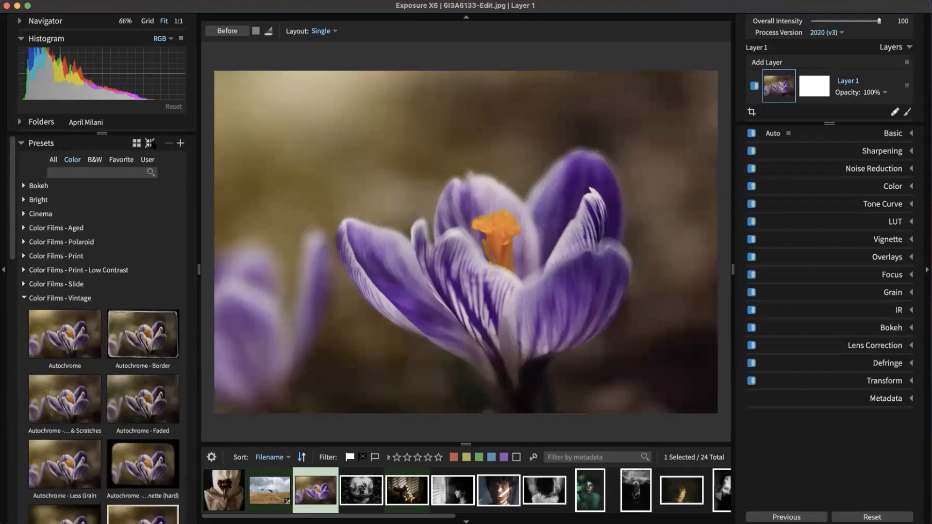
click(149, 144)
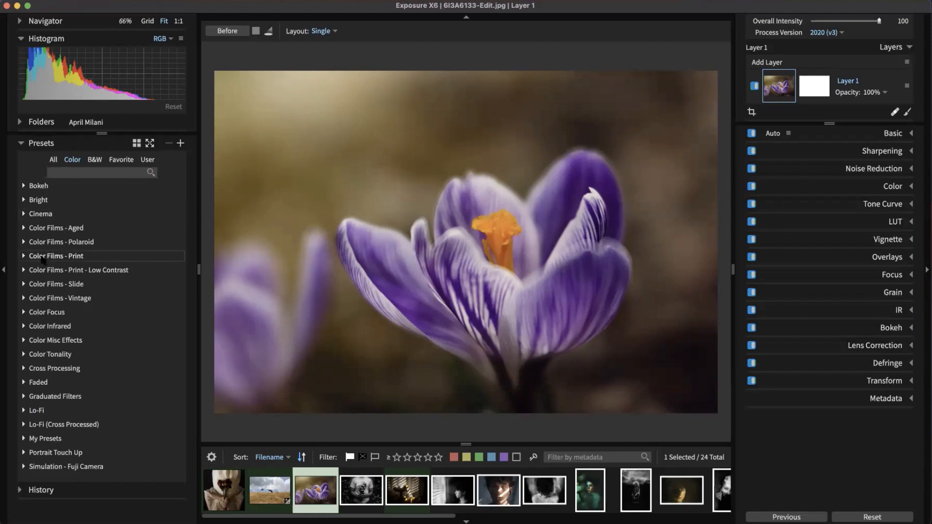
click(43, 258)
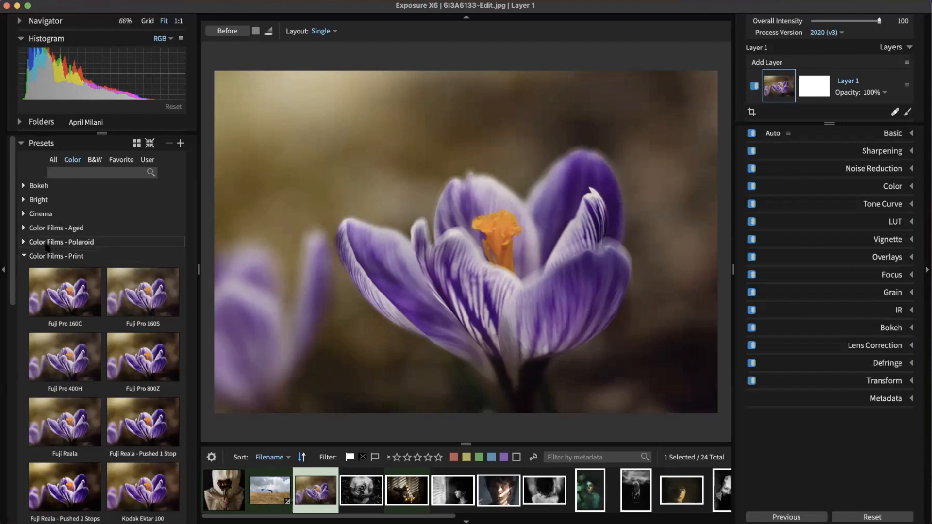
click(74, 271)
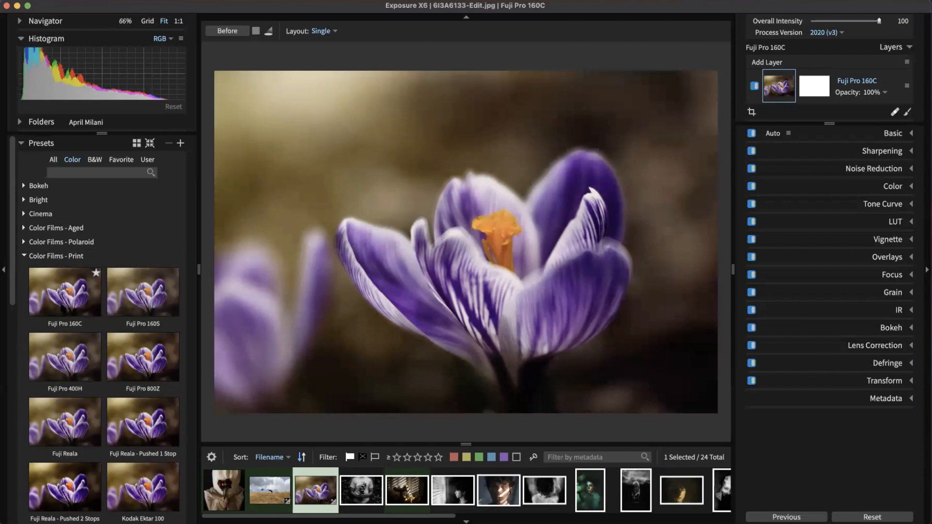
scroll(113, 304, down, 2)
click(134, 321)
click(132, 395)
scroll(141, 403, down, 2)
click(76, 405)
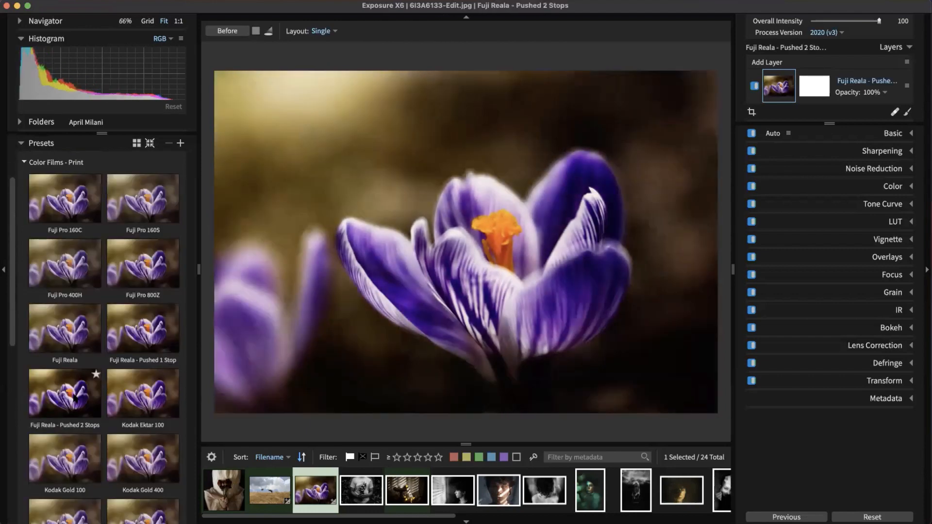
scroll(75, 404, down, 4)
click(145, 423)
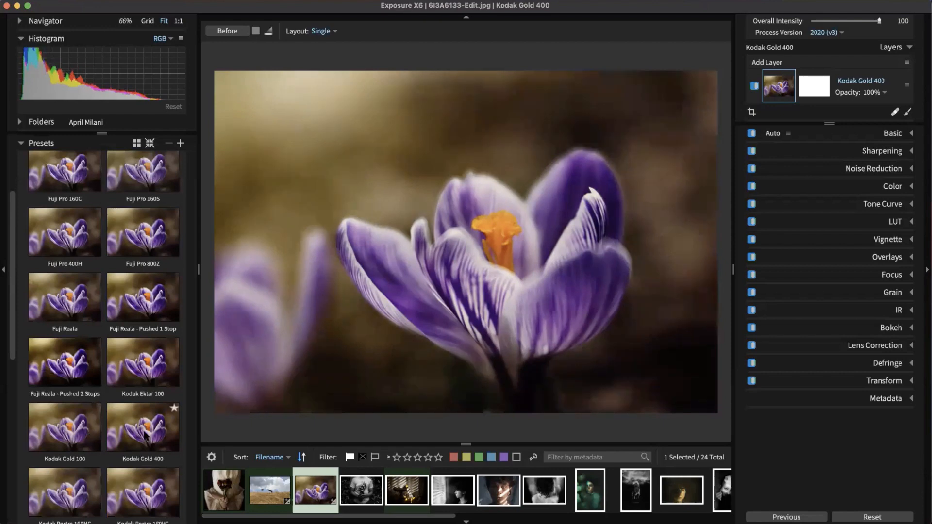
scroll(146, 423, down, 4)
click(139, 431)
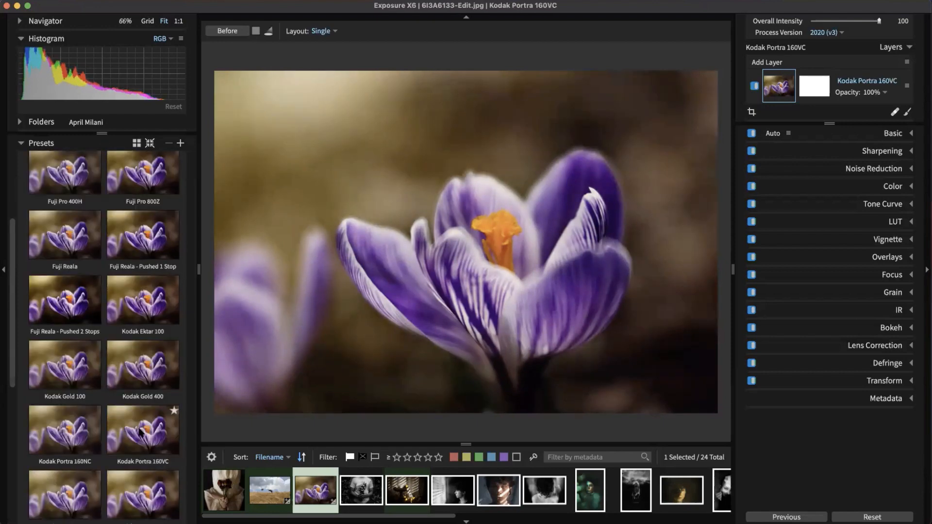
scroll(138, 428, up, 8)
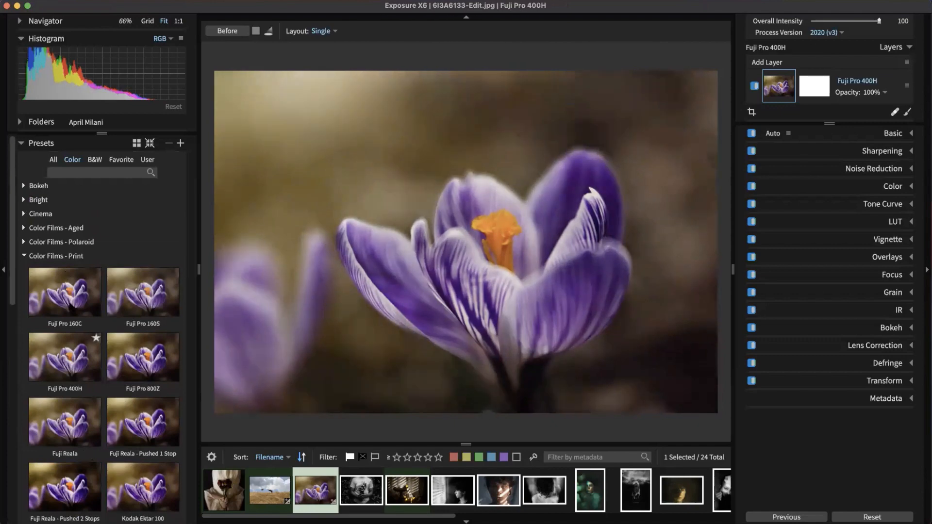
click(97, 297)
click(61, 256)
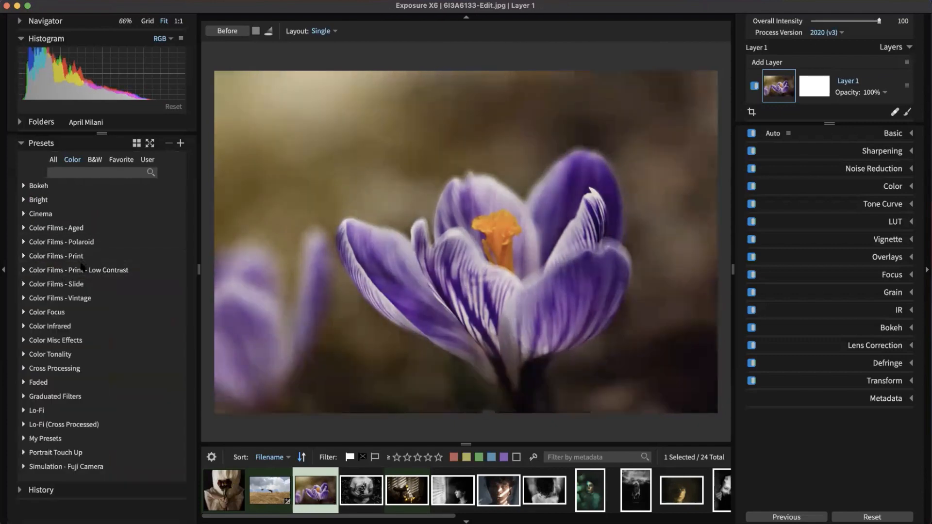
Step: Preview low-contrast Fuji Pro 800Z, Fuji Reala, Kodak Ektar 100 and Portra 160VC, then collapse the group
click(84, 270)
click(133, 386)
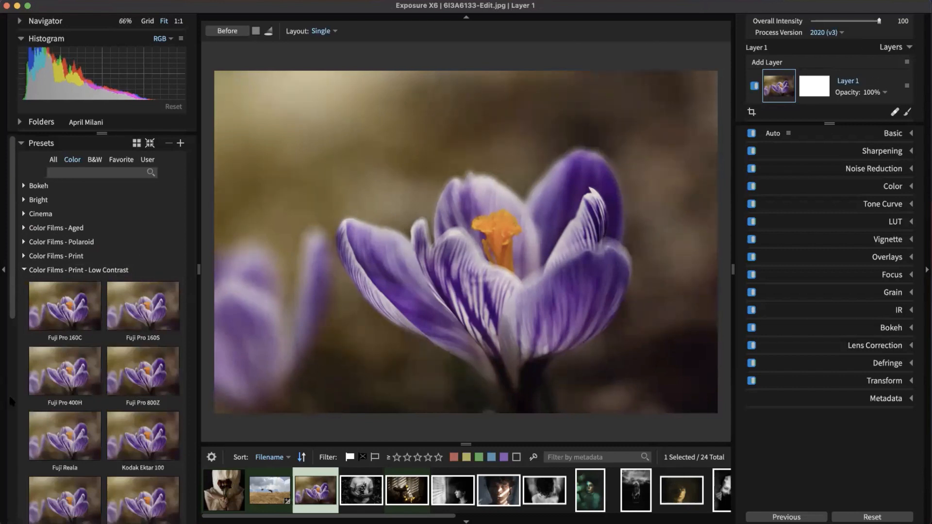
click(44, 439)
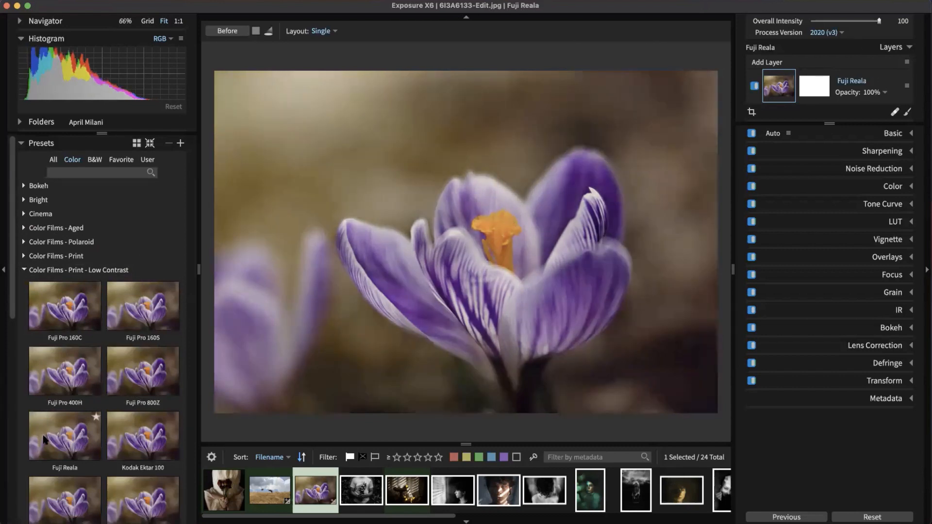
click(140, 443)
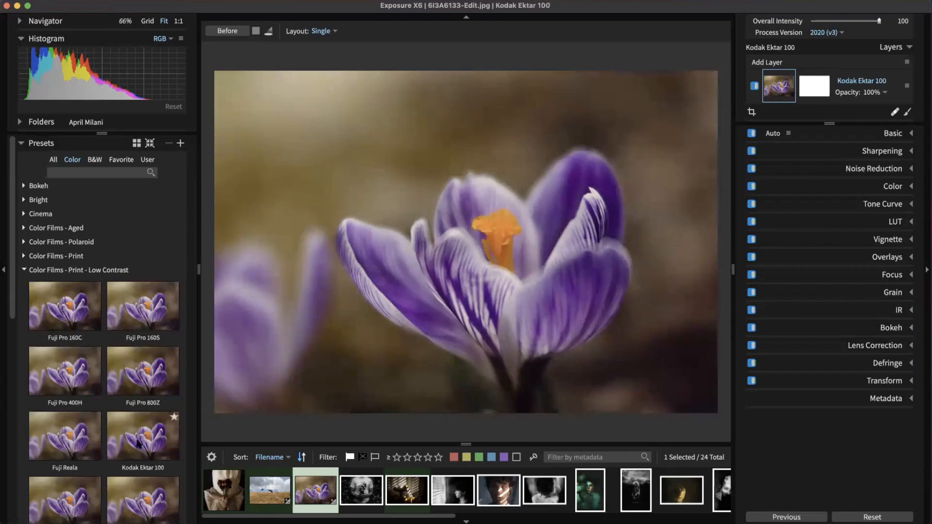
click(141, 394)
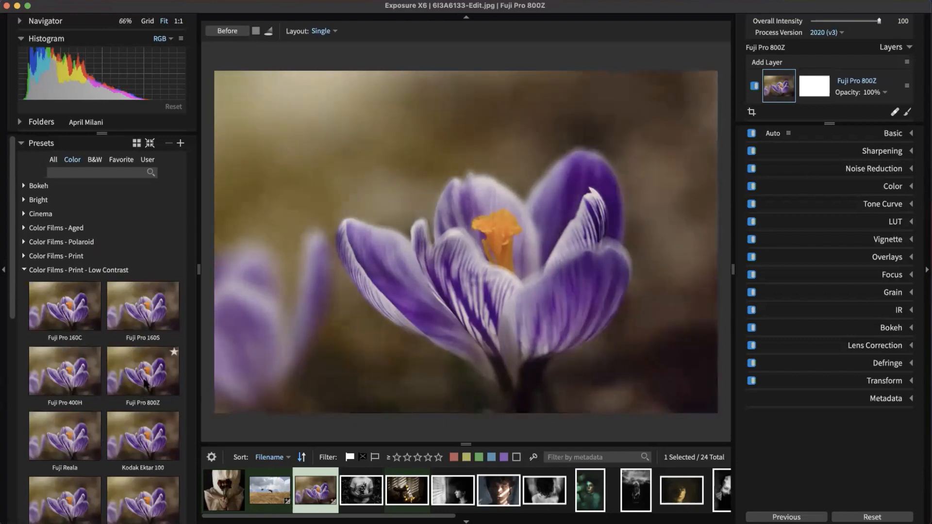
scroll(144, 387, down, 5)
click(141, 446)
scroll(121, 305, up, 5)
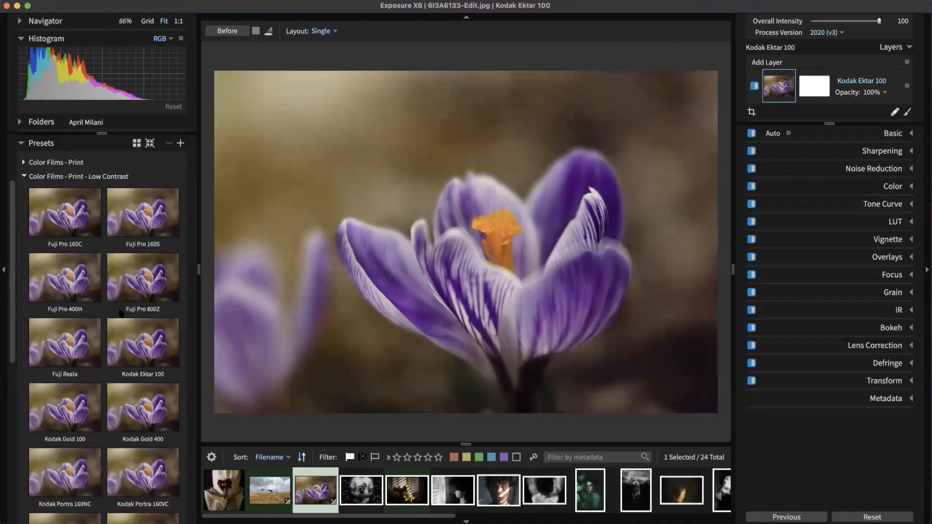
click(99, 270)
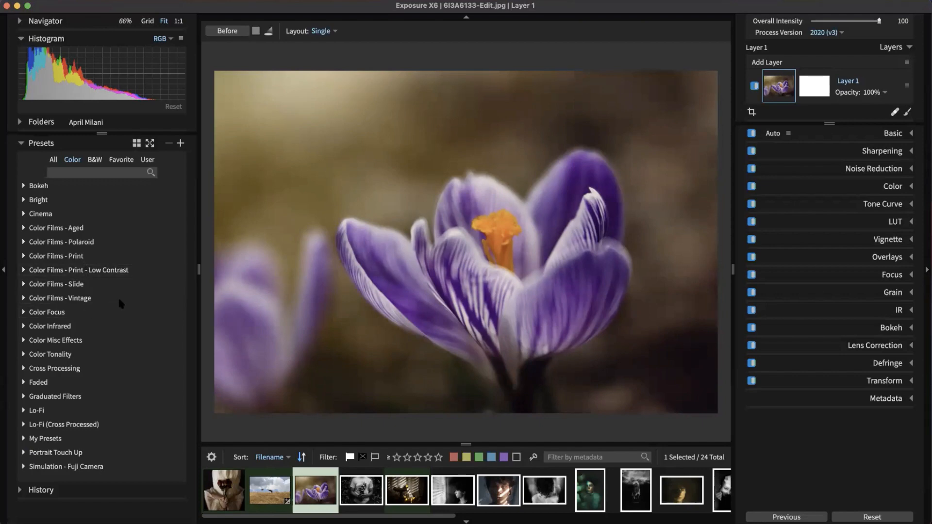
Step: From Color Films - Slide, compare Fuji Velvia 100F and settle on Fuji Velvia 50
click(63, 286)
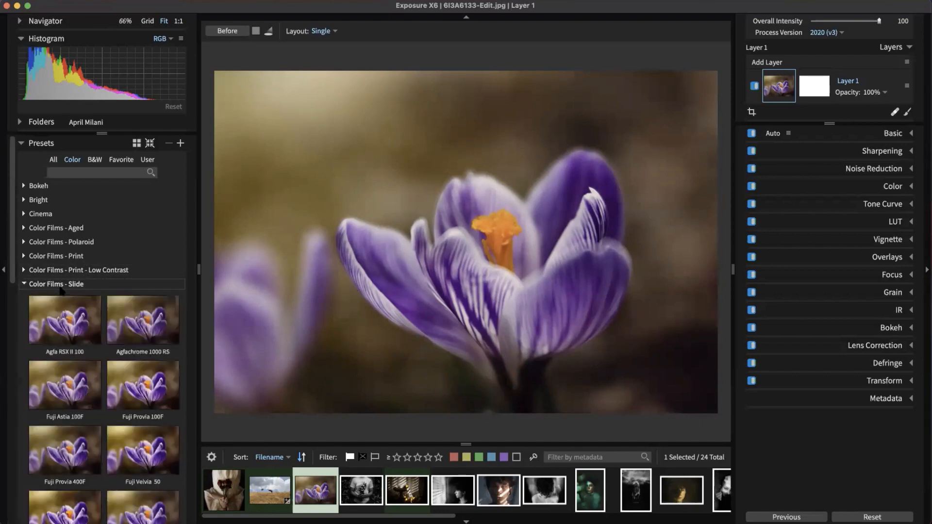
scroll(63, 291, down, 3)
click(125, 357)
scroll(126, 357, down, 2)
click(122, 361)
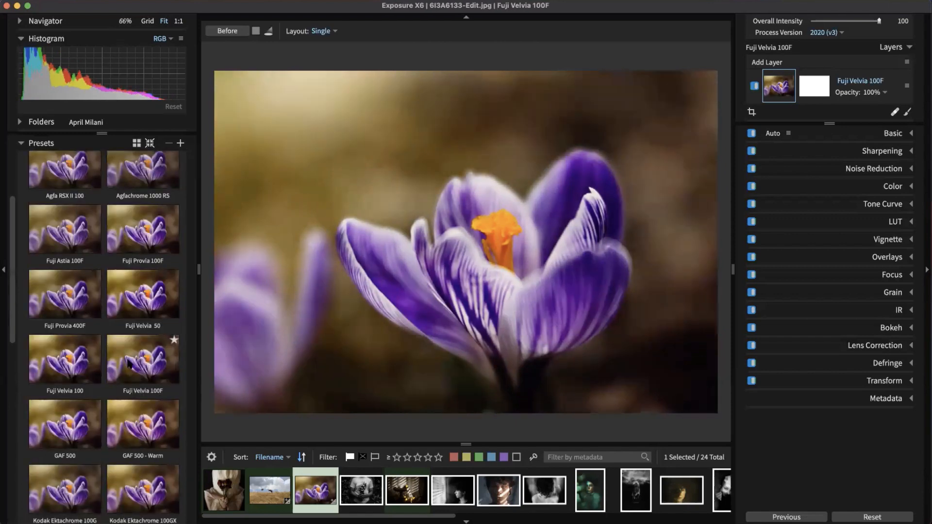
scroll(129, 364, down, 1)
click(148, 266)
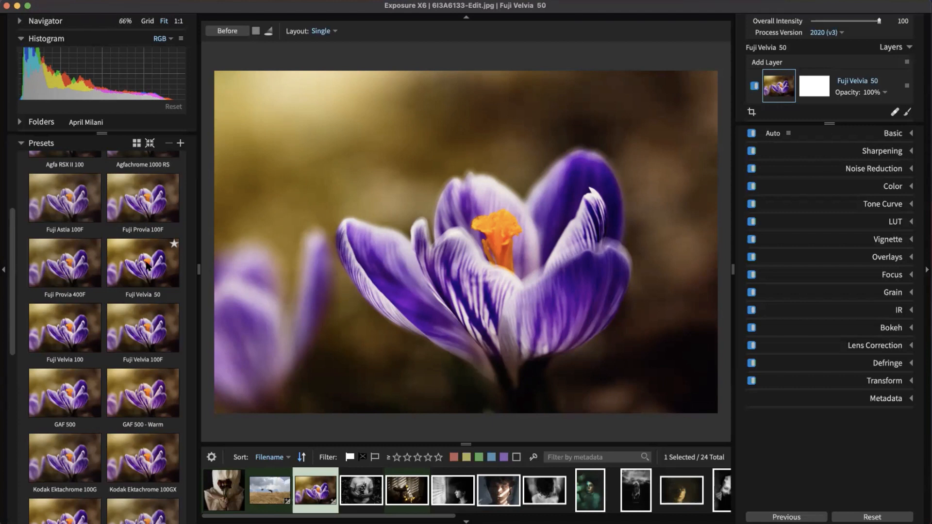
click(147, 265)
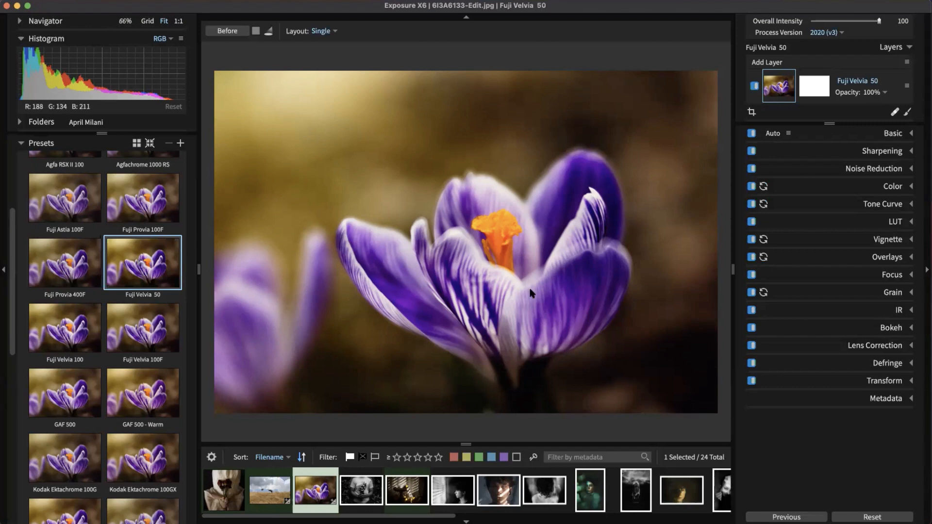
Step: Collapse the Color Films - Slide group and expand Color Films - Polaroid
scroll(544, 269, up, 1)
scroll(551, 258, down, 2)
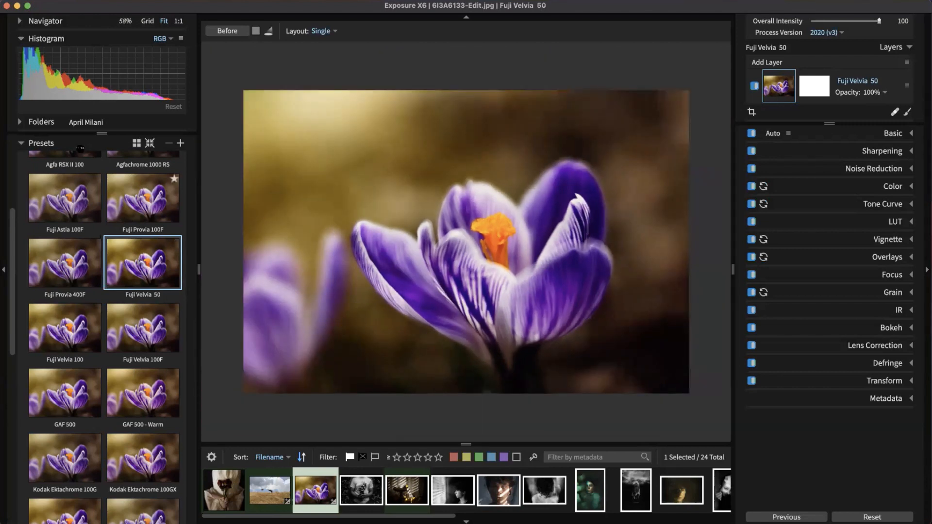
scroll(58, 280, up, 5)
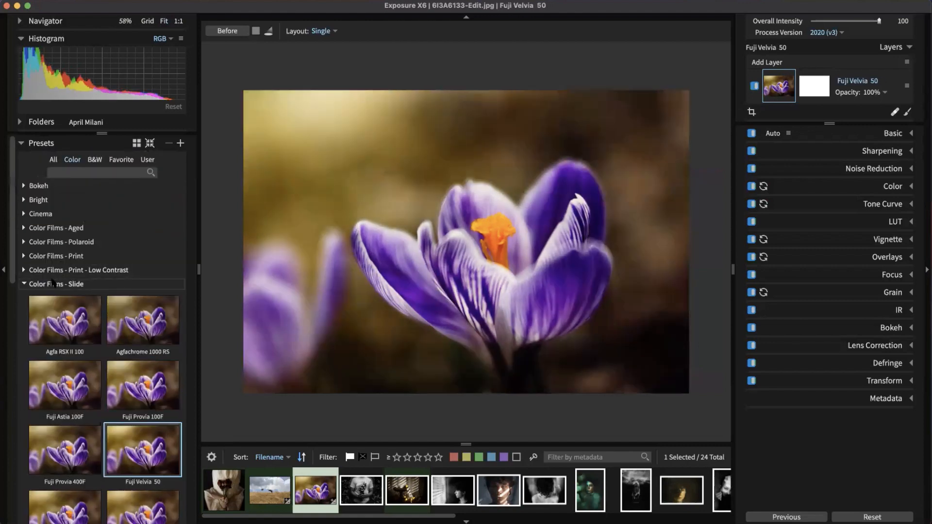
click(54, 283)
click(58, 241)
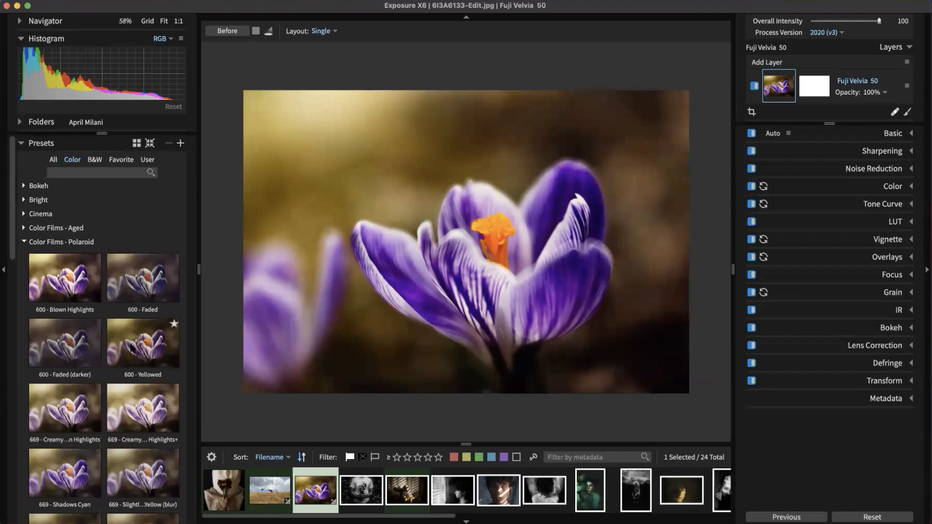
click(142, 343)
click(70, 337)
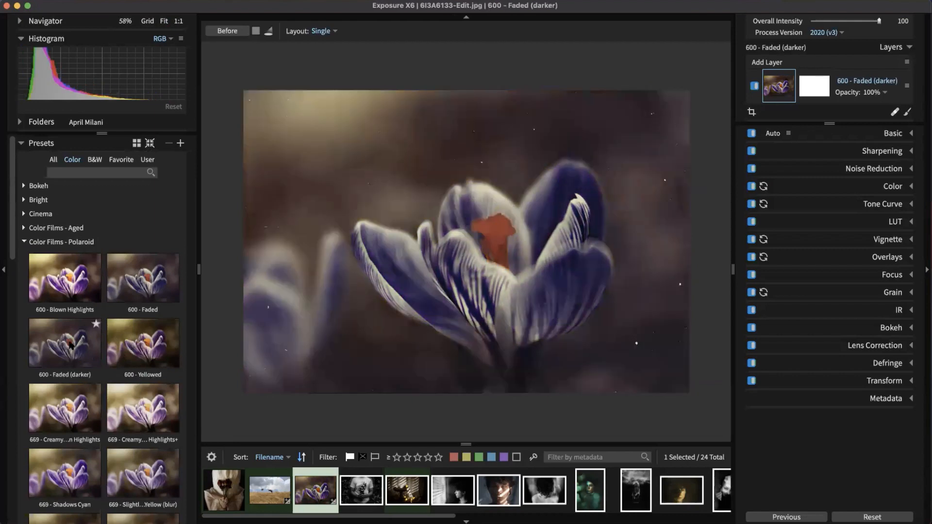
drag(61, 349, 764, 63)
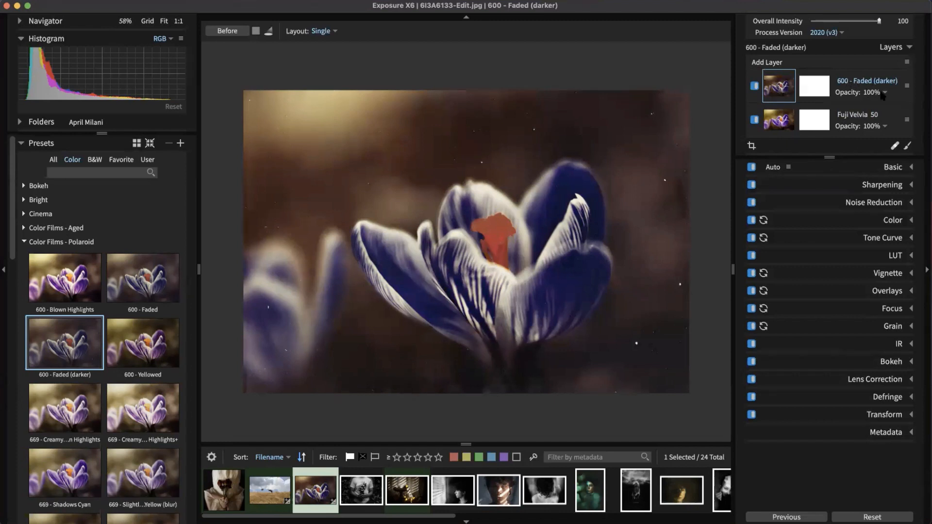
click(874, 94)
drag(877, 112, 836, 113)
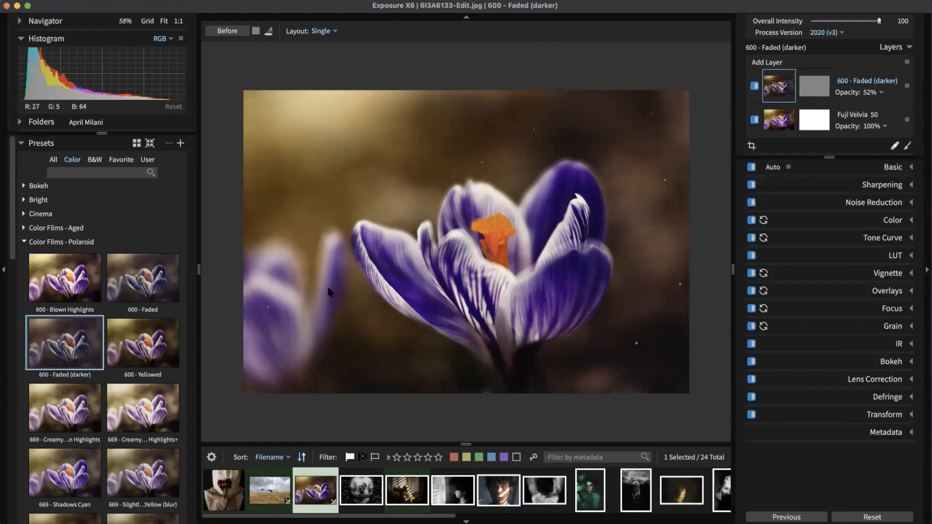
click(141, 334)
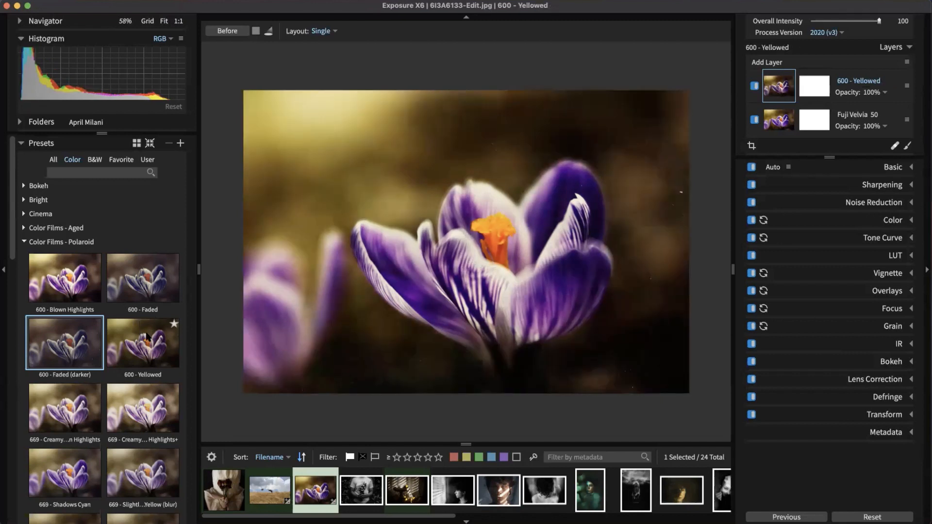
key(super+z)
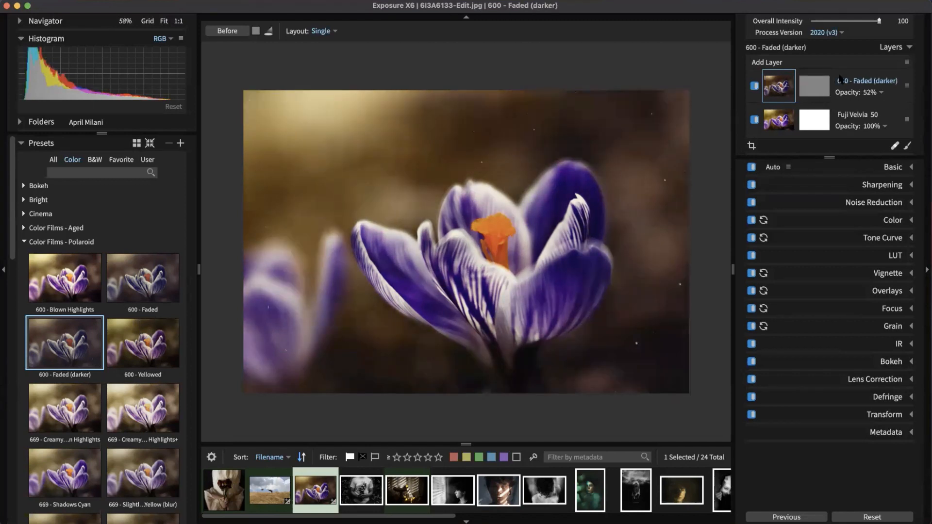
right_click(840, 80)
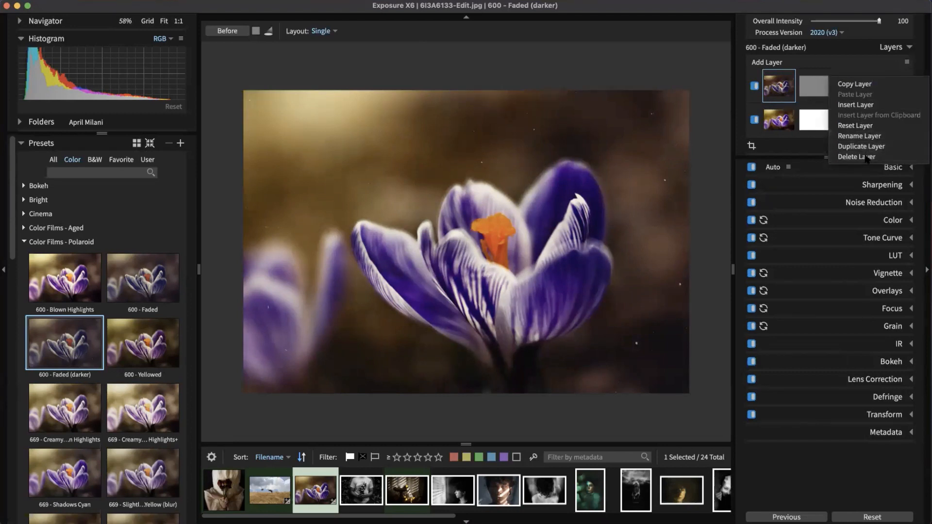
click(866, 156)
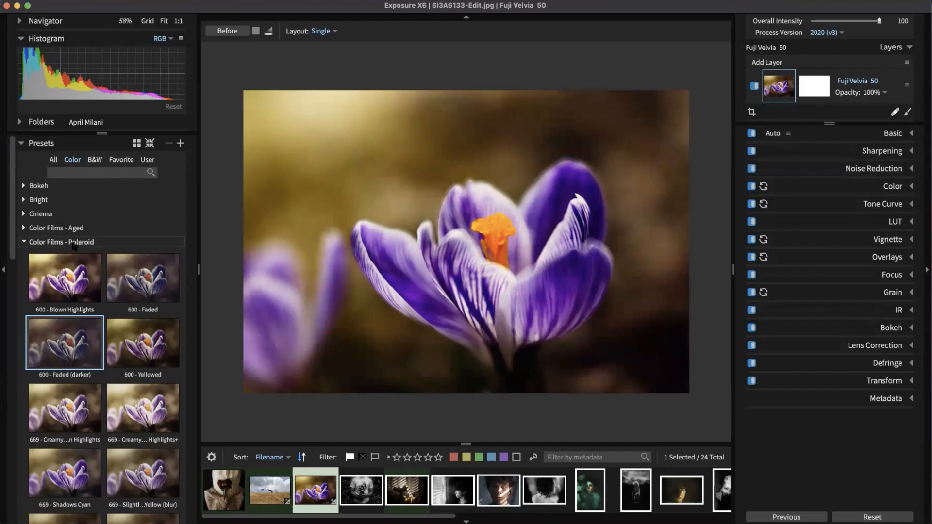
click(43, 242)
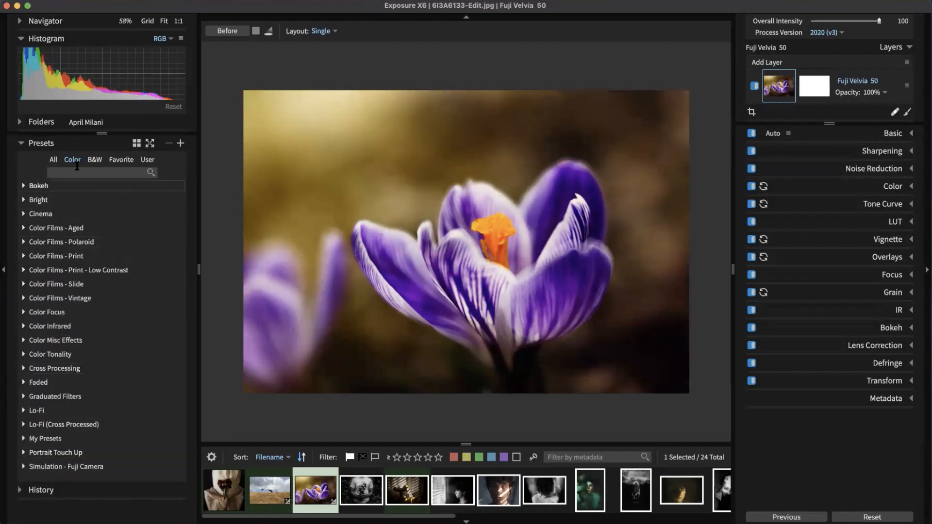
Step: Preview B&W Low Contrast looks like Agfa APX 100, Ilford Delta 100 and Fuji Neopan 1600
click(96, 161)
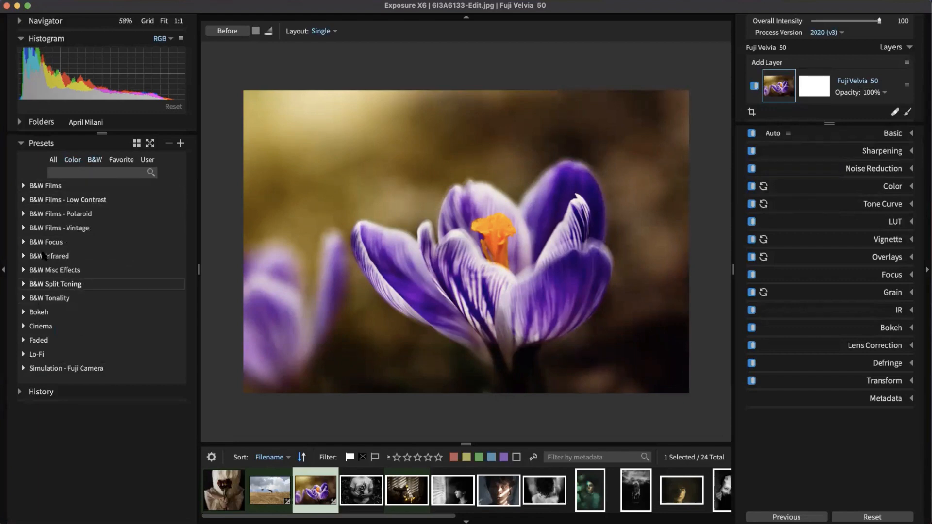
click(44, 201)
click(66, 261)
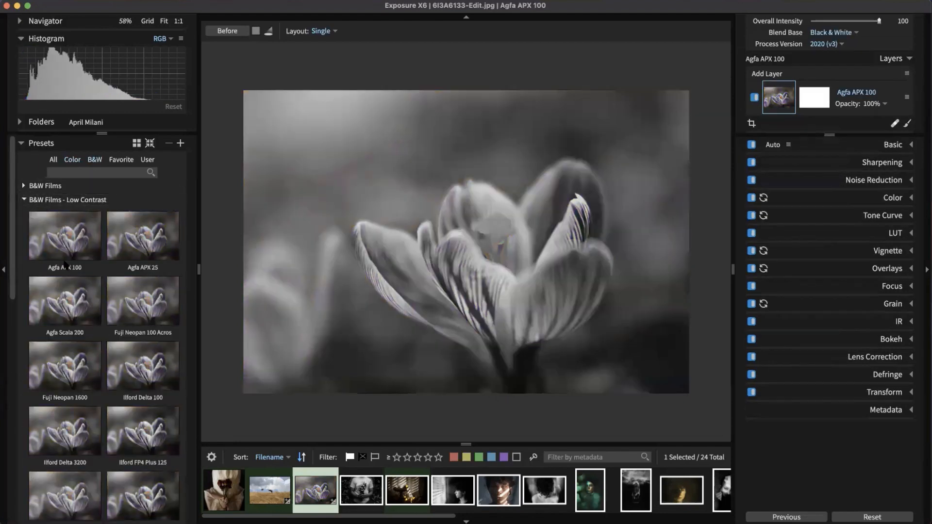
click(119, 309)
click(124, 354)
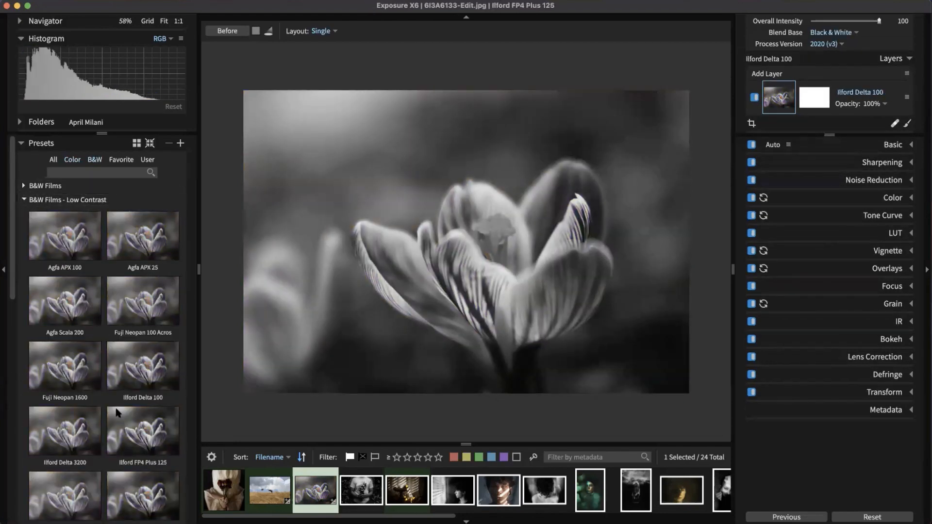
click(73, 426)
click(53, 368)
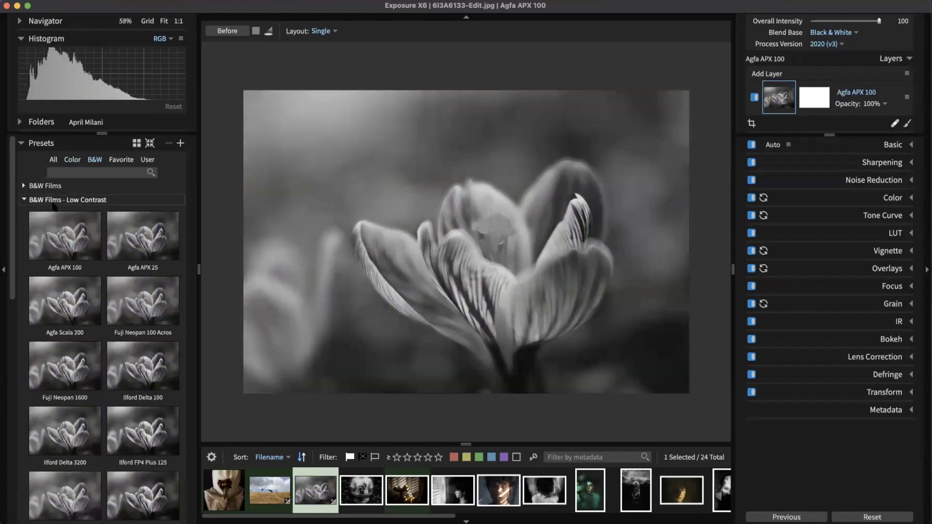
click(64, 202)
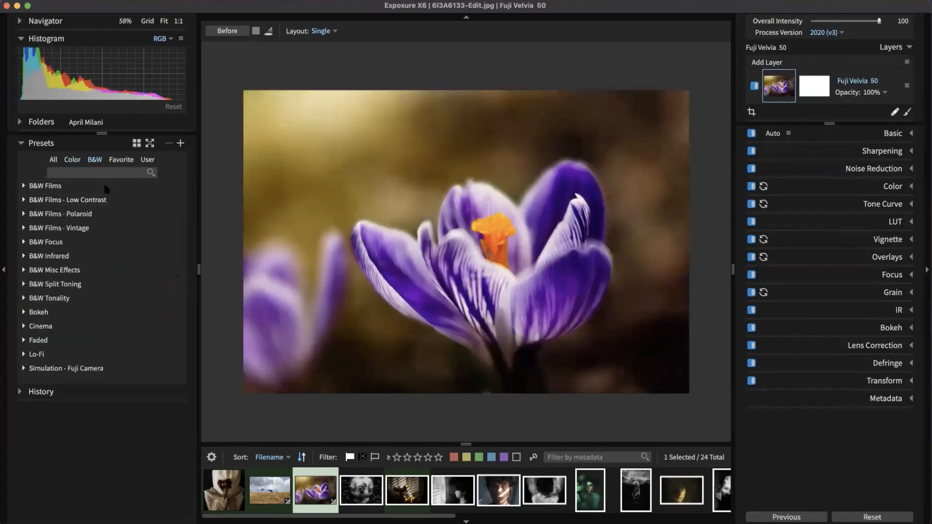
Step: Check the Favorite, User and All preset lists, then hide the left presets panel
click(124, 161)
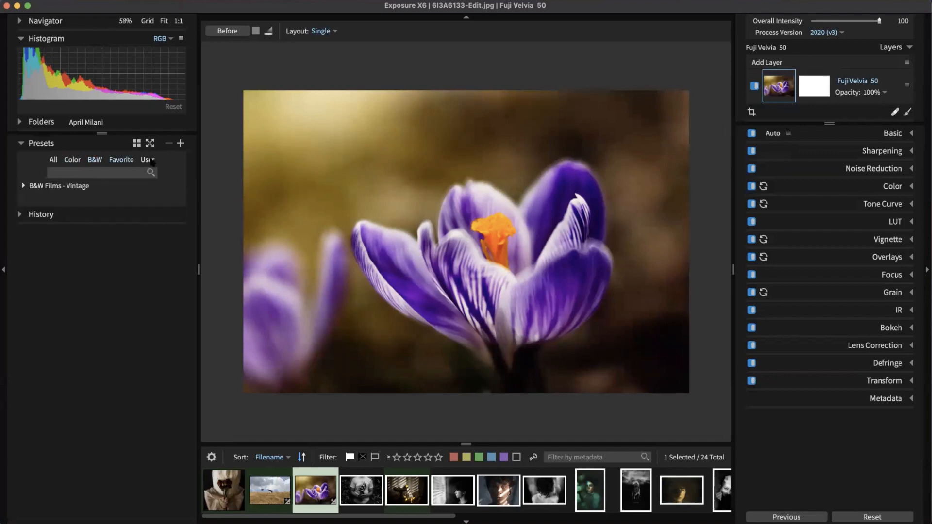
click(146, 161)
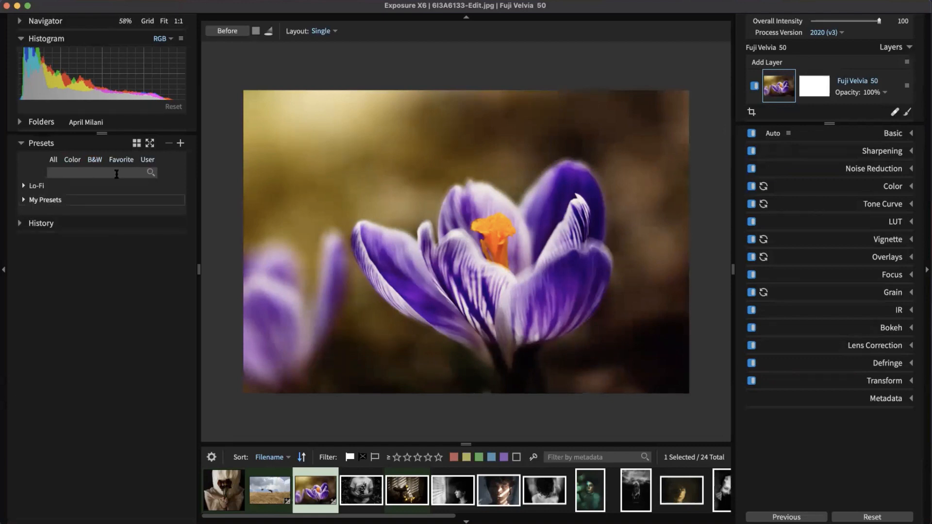
click(54, 160)
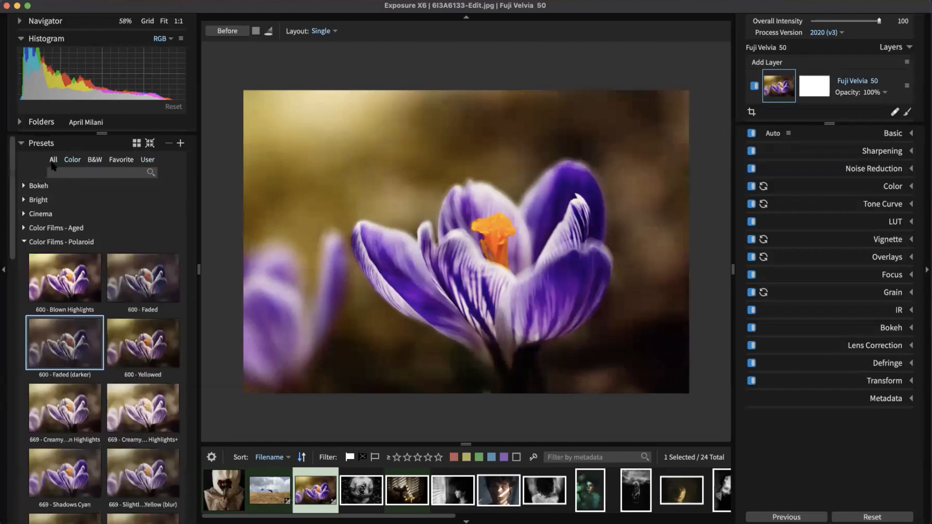
scroll(39, 266, down, 5)
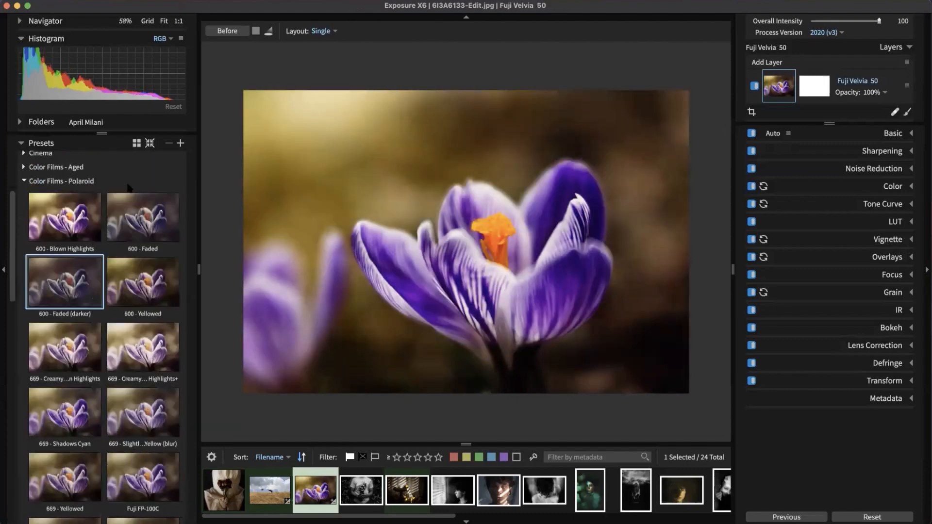
click(3, 269)
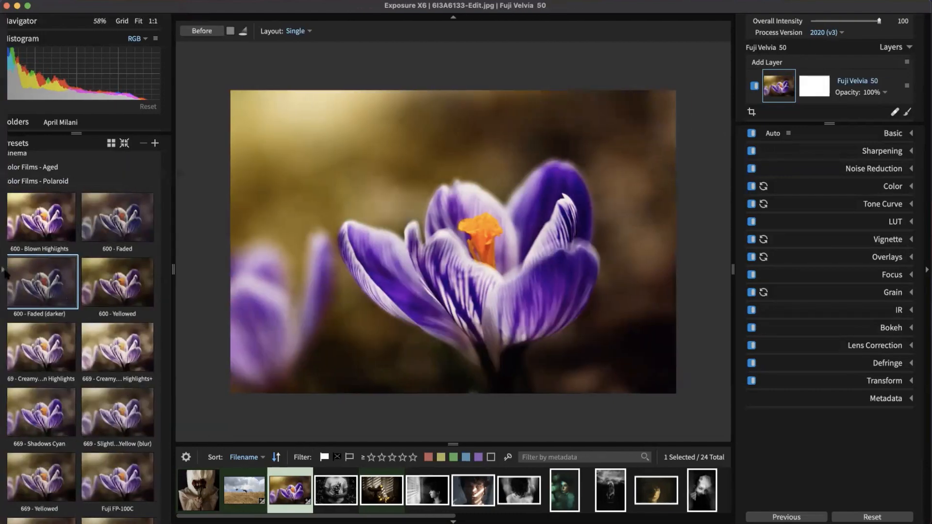
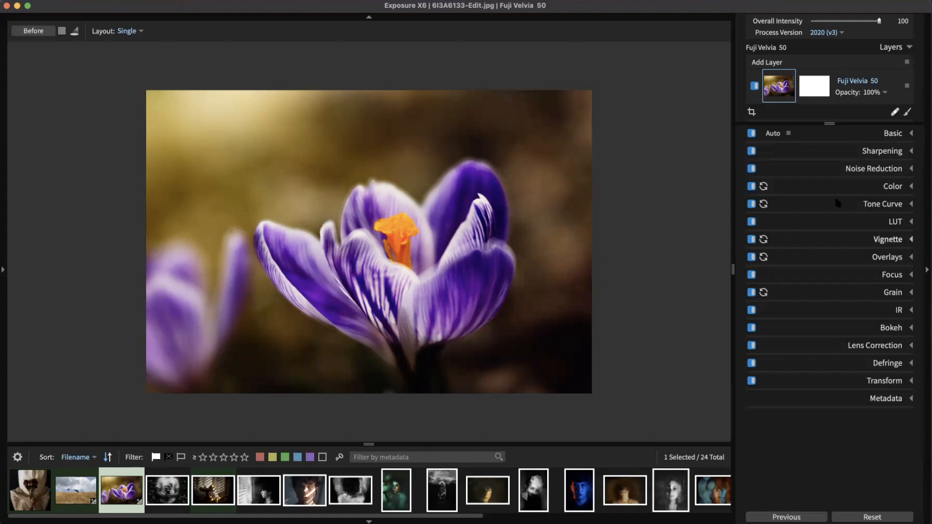
Step: Auto-tone the crocus photo (Exposure -0.36, Whites 15.97), then return to the 24-image grid
click(900, 139)
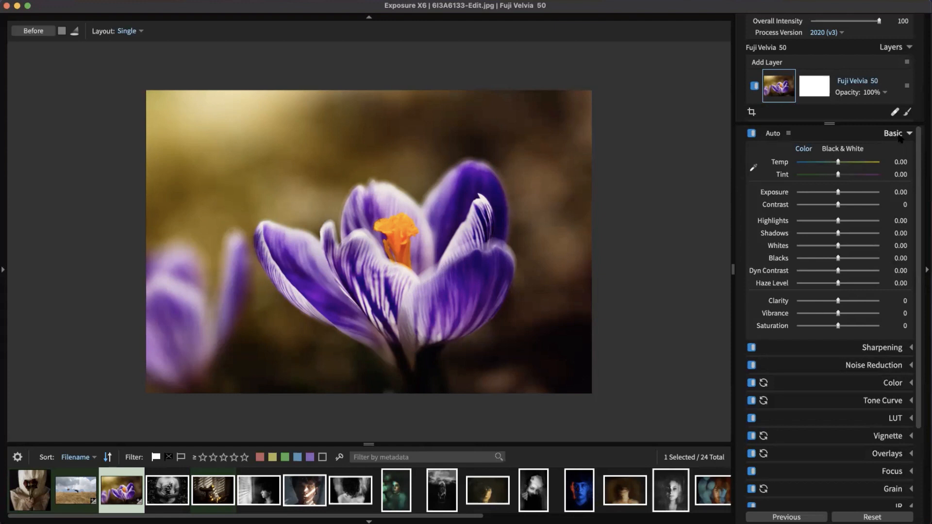
click(779, 135)
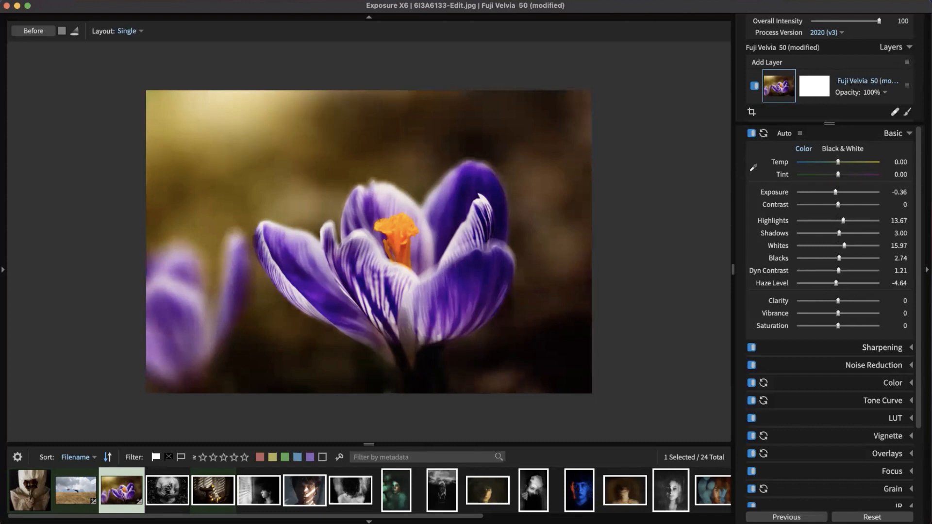
click(898, 518)
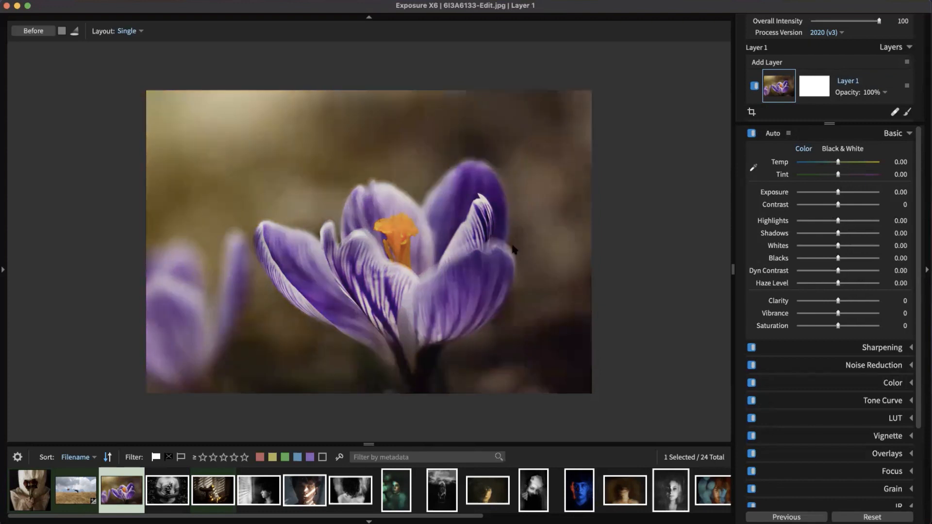
click(773, 136)
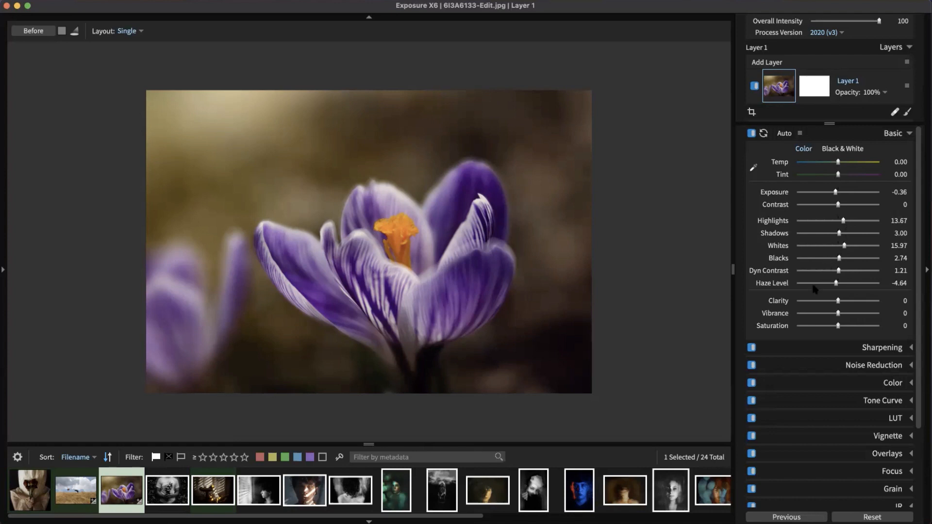
double_click(499, 201)
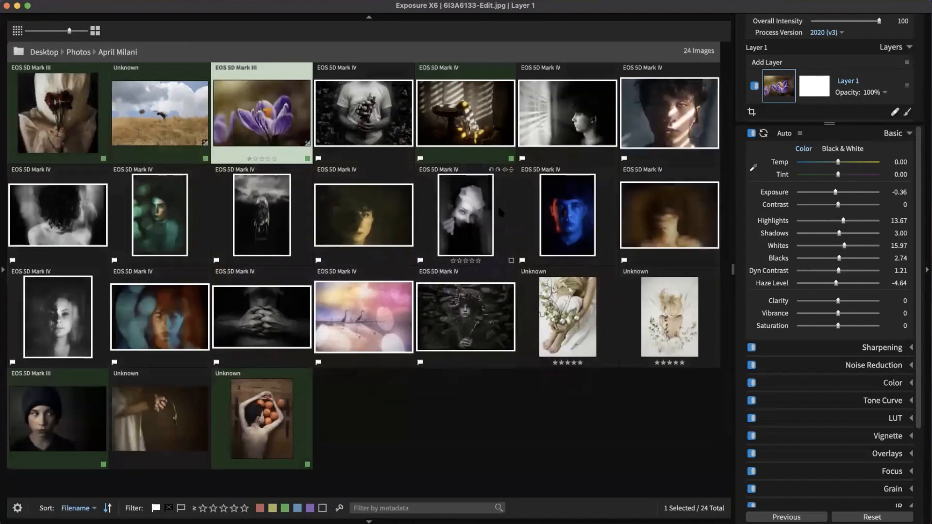
Step: Filter to the six green-labelled photos at larger thumbnails and auto-tone them all
click(285, 508)
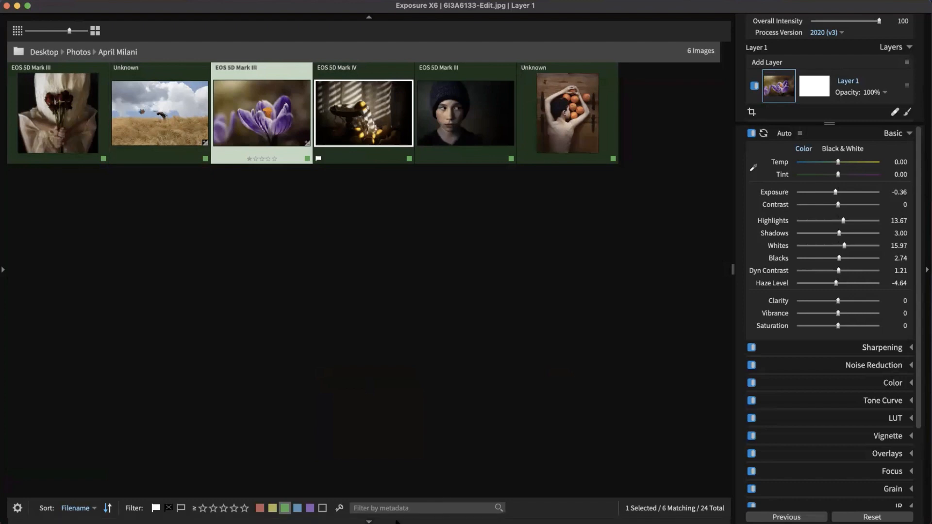
click(95, 31)
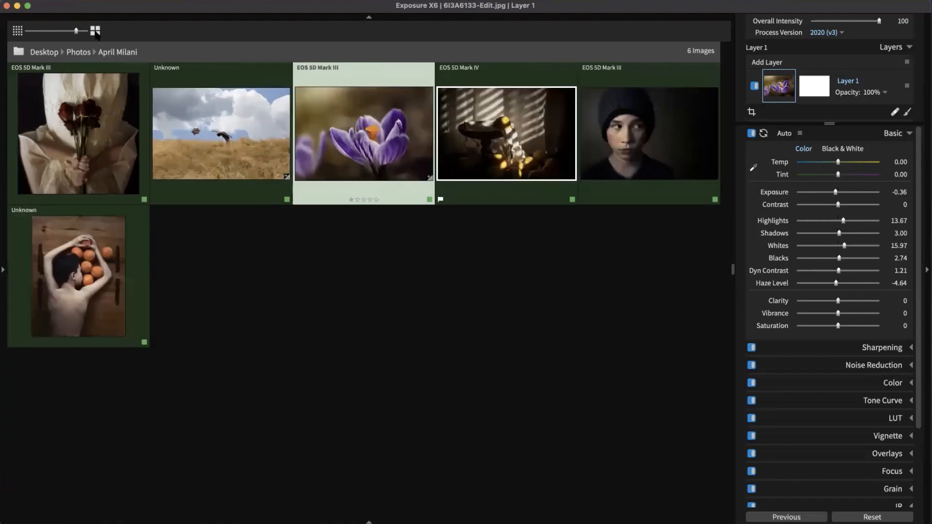
click(95, 30)
click(553, 346)
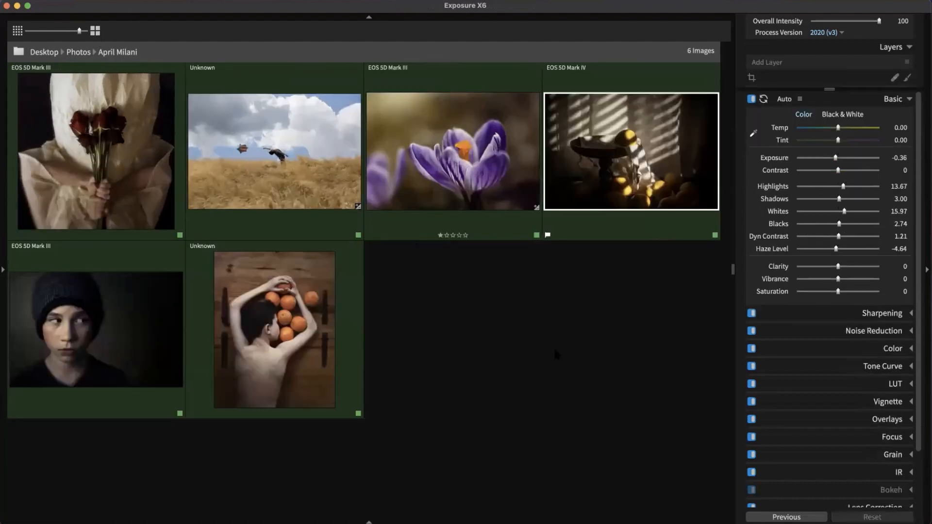
key(super+a)
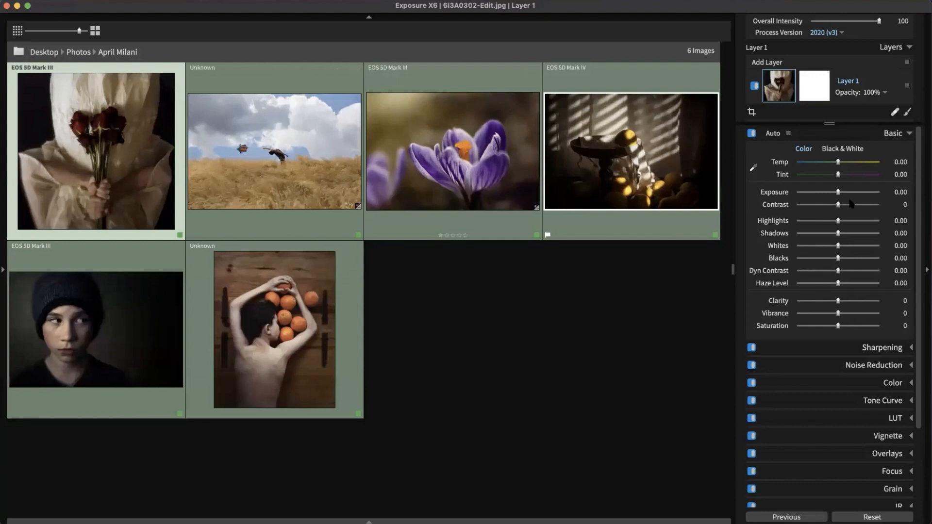
click(778, 135)
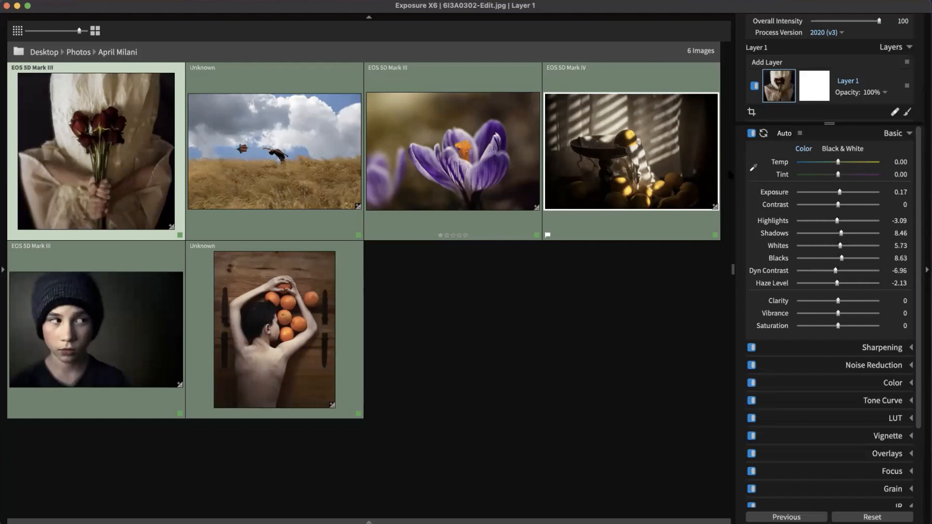
Step: With all six photos selected, raise the Auto Exposure Bias to -0.10
click(593, 333)
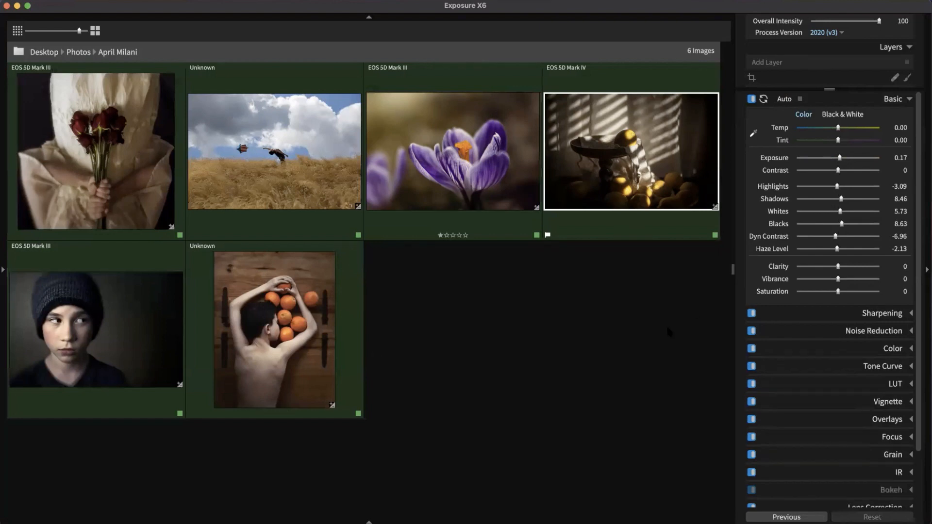
click(122, 209)
key(super+a)
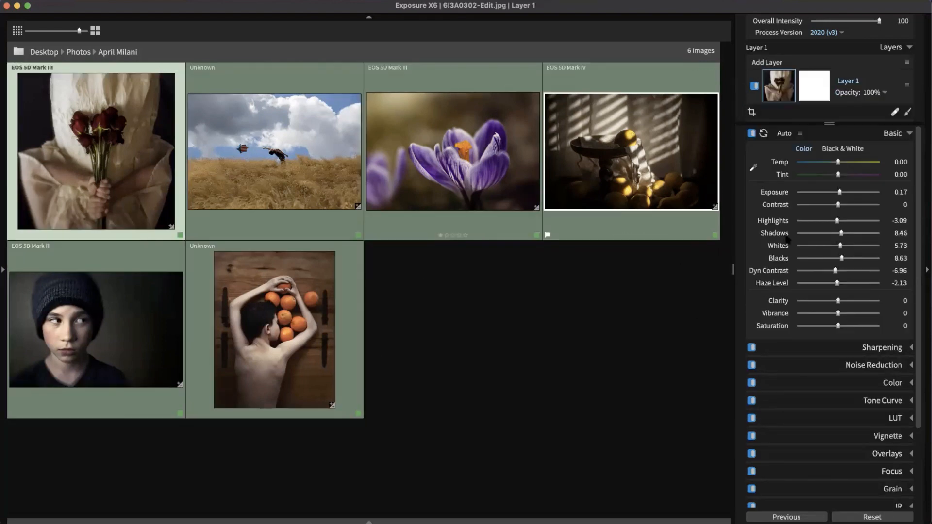
click(800, 134)
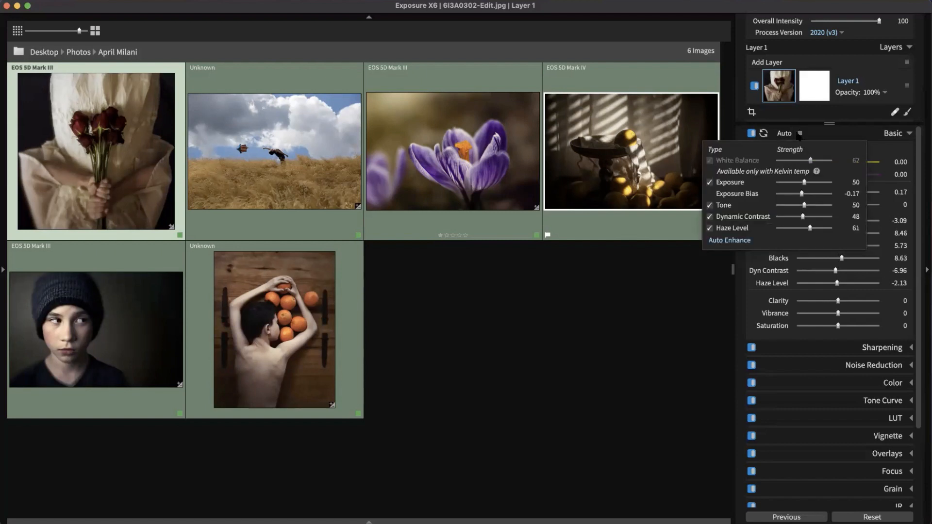
click(800, 134)
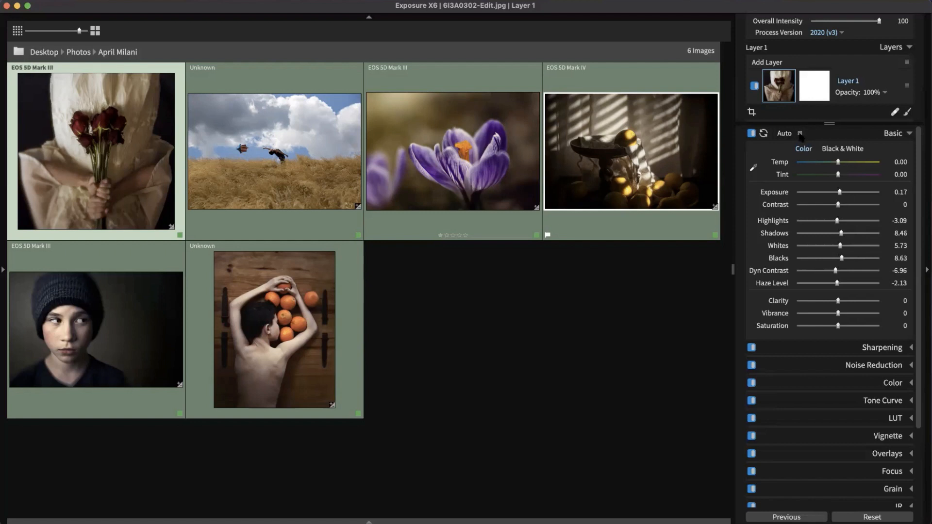
click(800, 134)
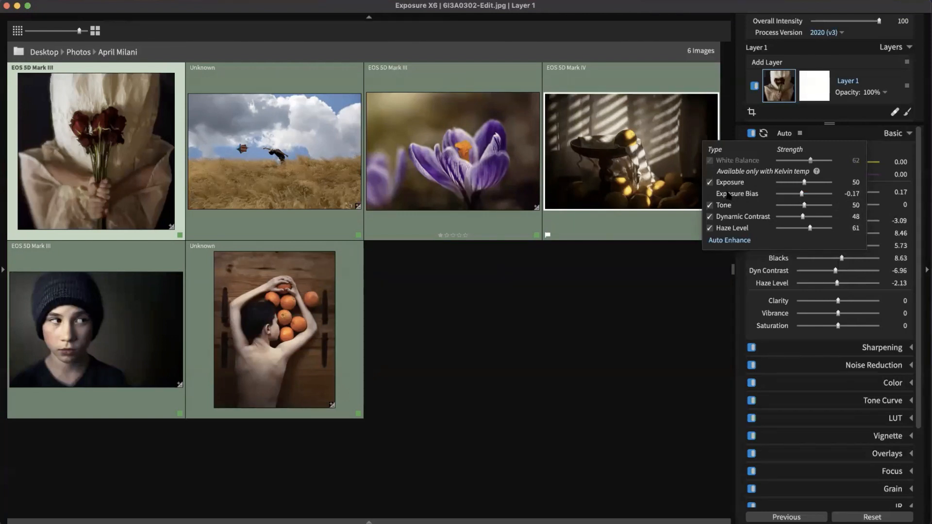
drag(802, 195, 812, 197)
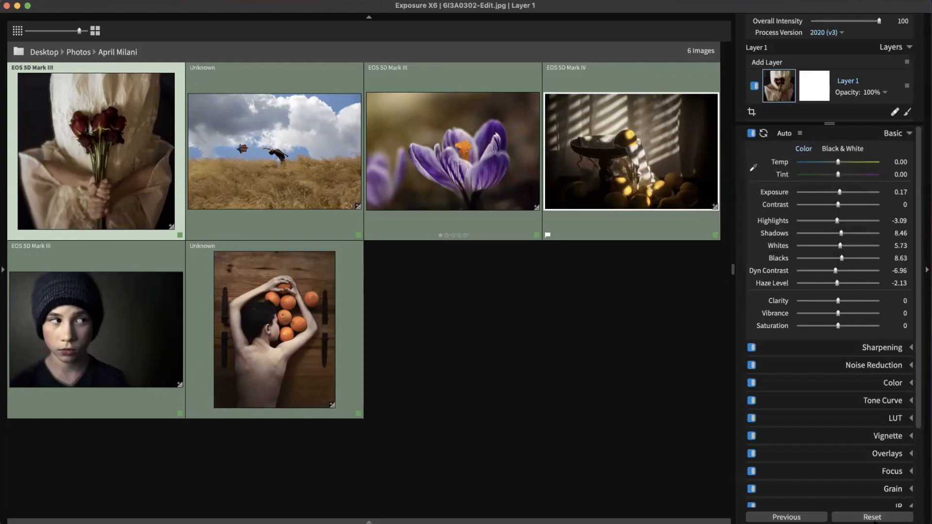
Step: Reset and reapply auto tone on all six, then open the roses portrait alone
click(874, 518)
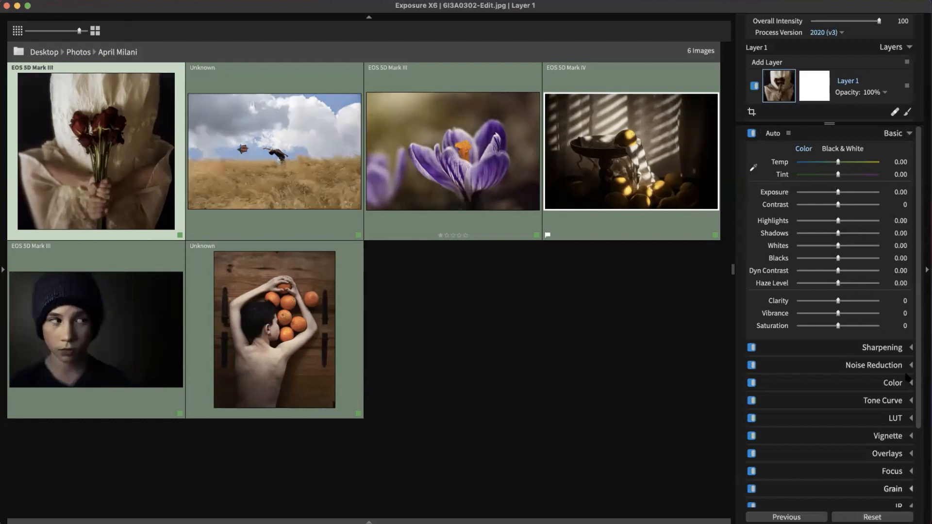
click(772, 134)
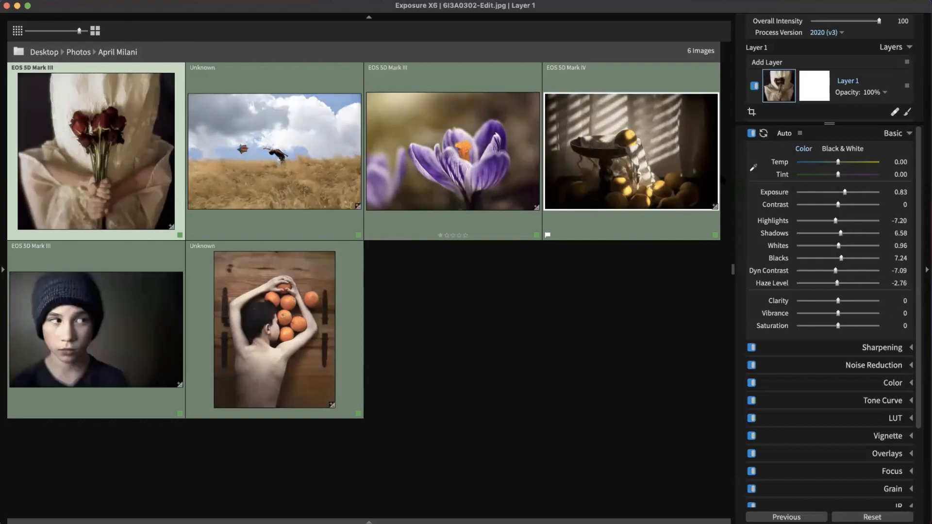
click(514, 405)
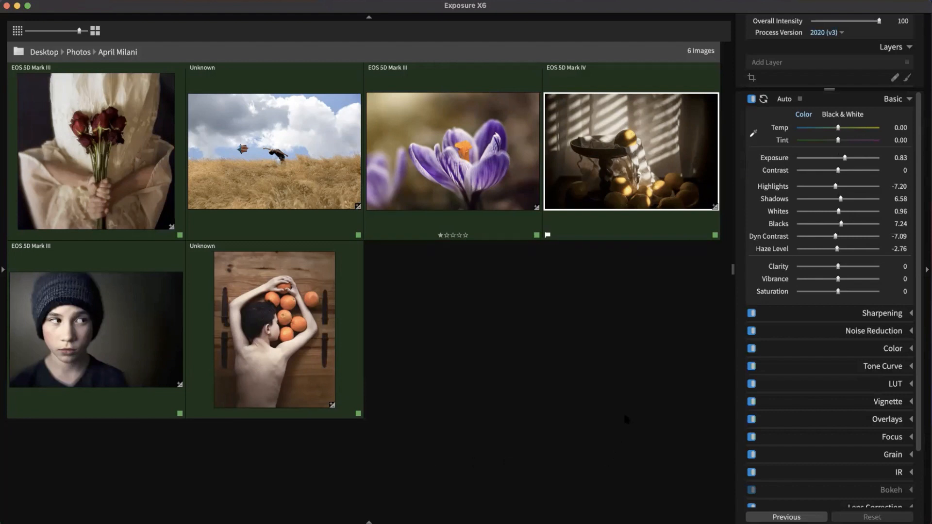
double_click(111, 146)
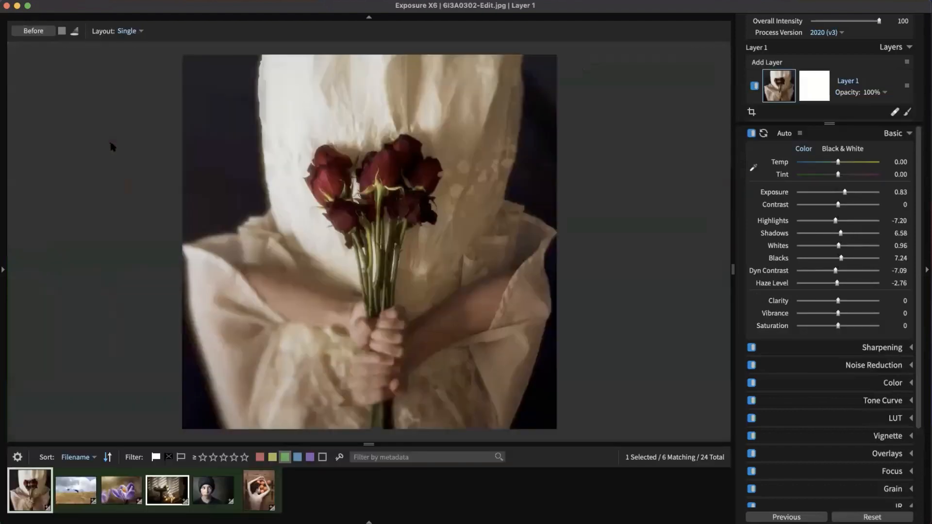
Step: Hide the filmstrip and set the roses portrait's exposure to 0.84 and contrast to -3
key(F6)
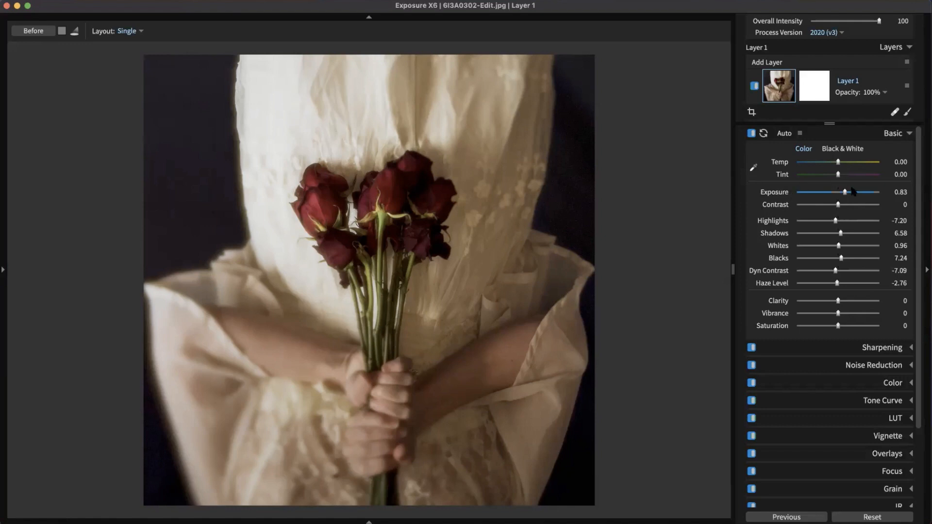
drag(833, 192, 846, 193)
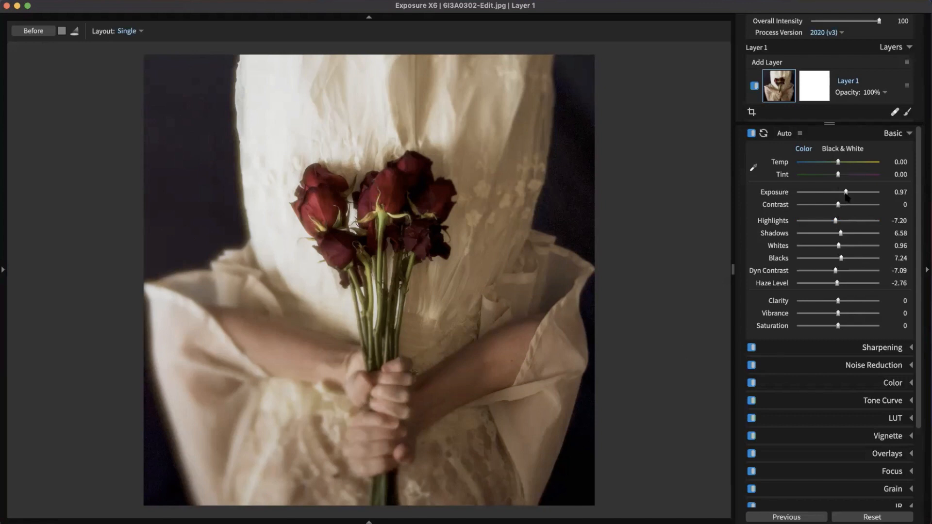
drag(847, 192, 845, 193)
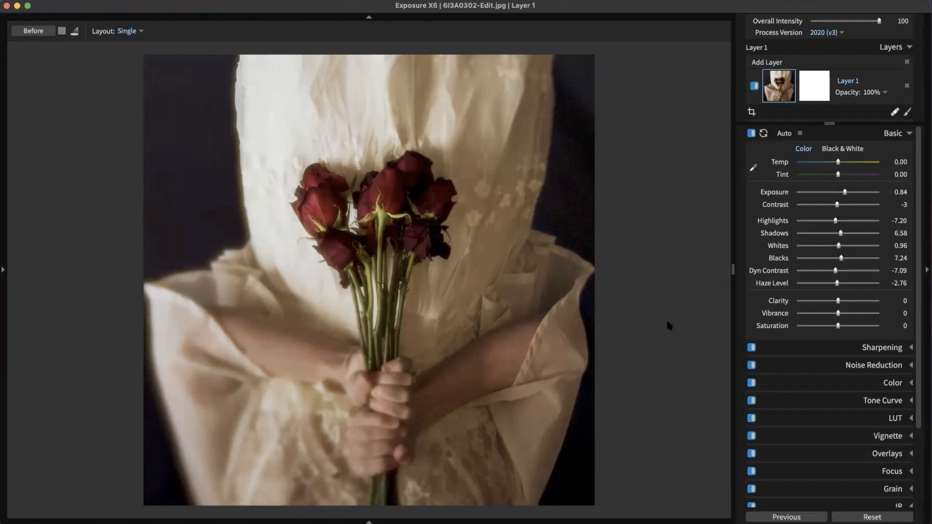
click(900, 138)
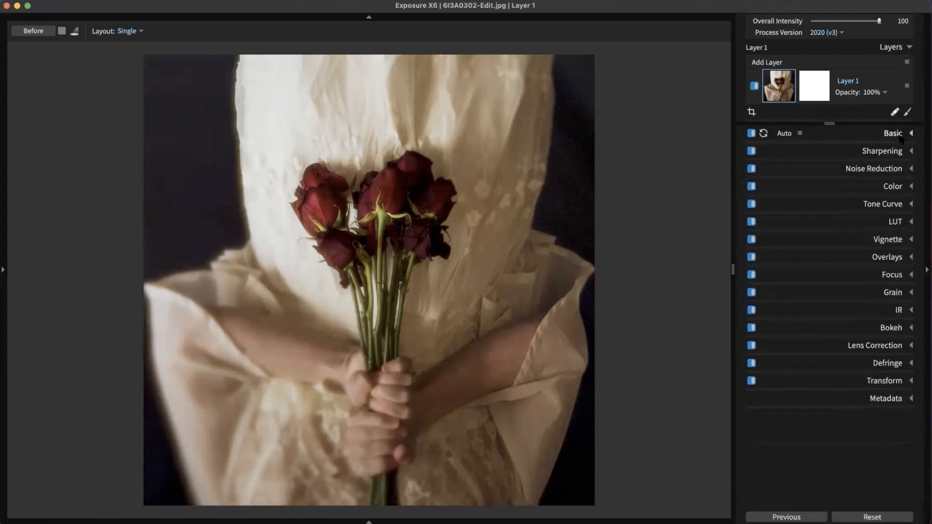
Step: In the Color panel, try a cooler balance, reset Cool/Warm to 0, and leave Color Filter Off
click(890, 189)
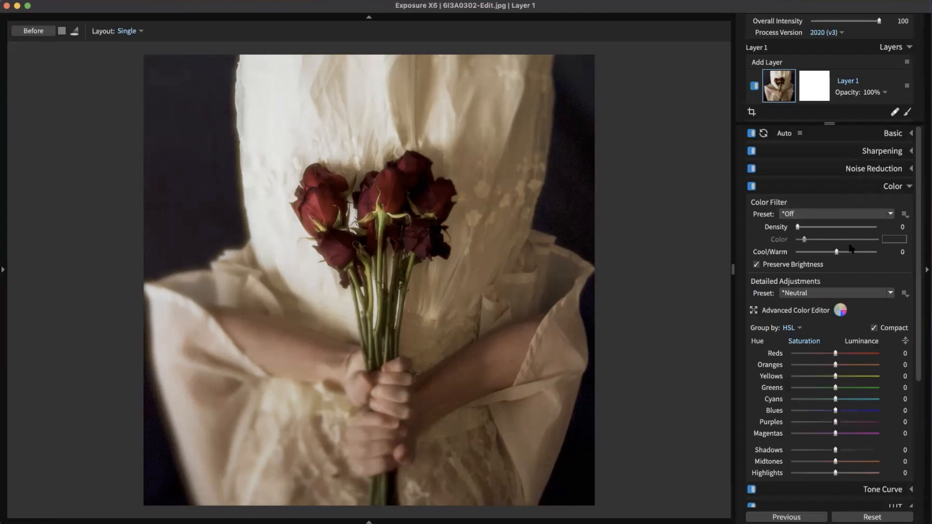
drag(836, 252, 860, 258)
double_click(860, 257)
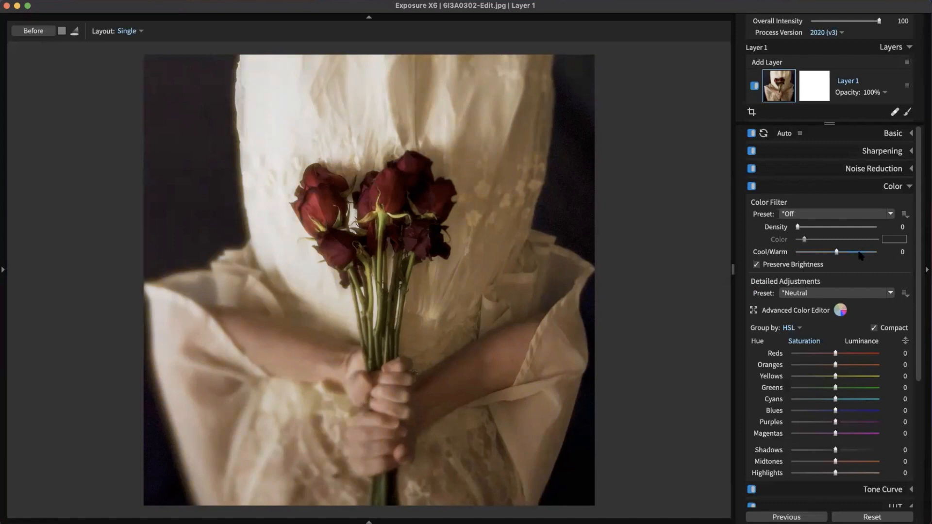
click(858, 217)
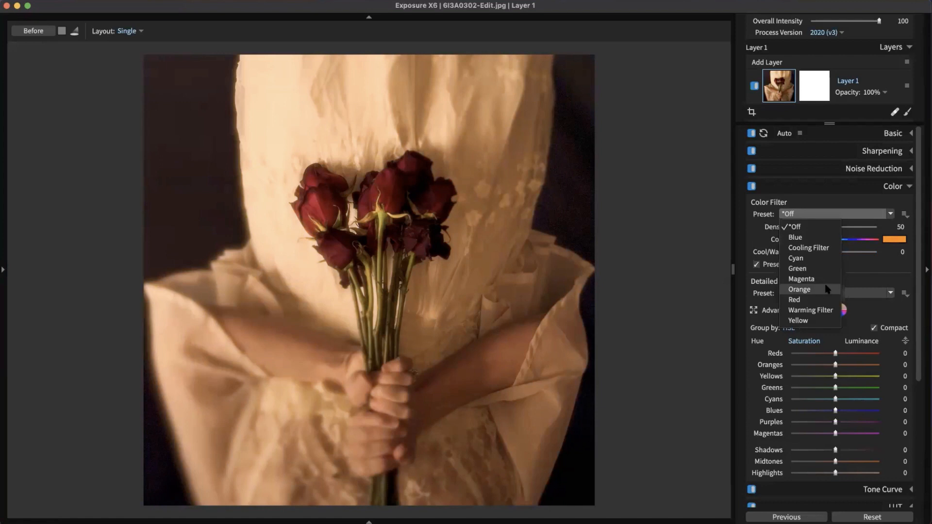
click(852, 202)
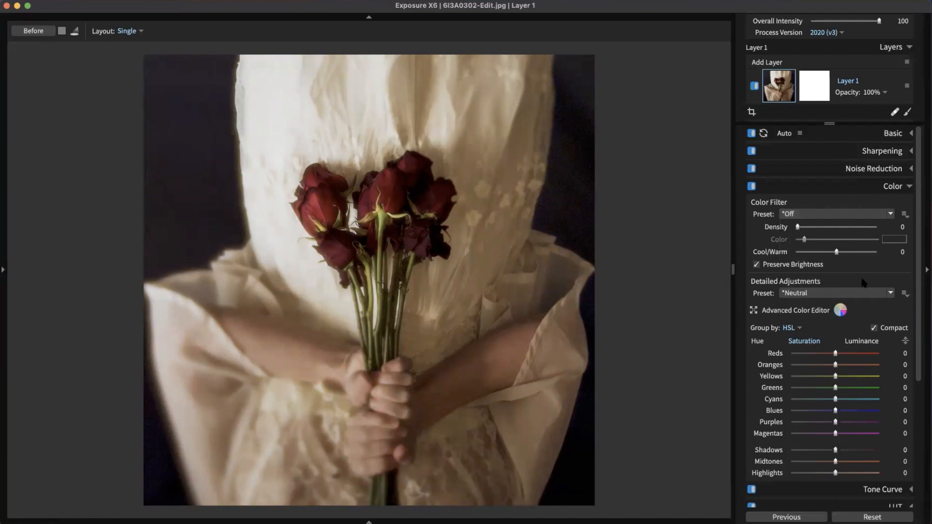
Step: Try the Reds HSL hue at -100 and +100, then settle on -20
scroll(861, 280, down, 2)
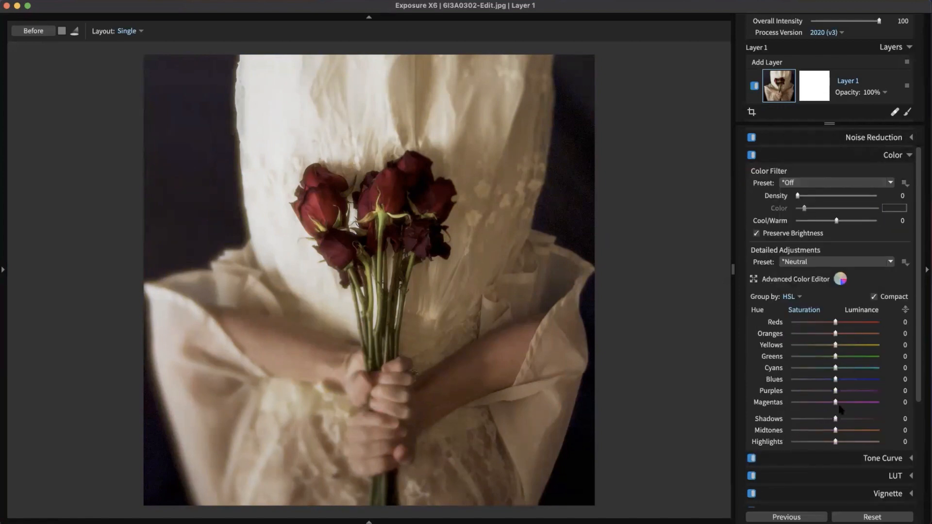
click(757, 309)
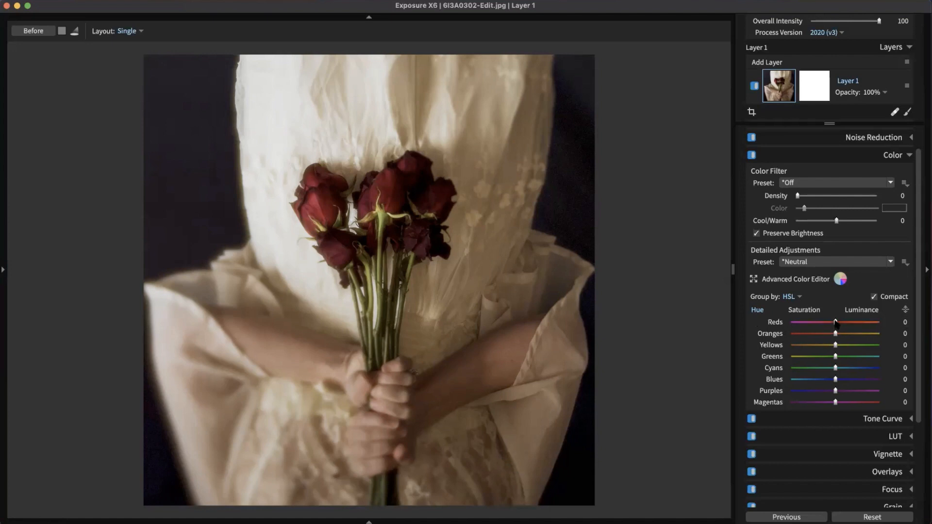
drag(836, 323, 787, 324)
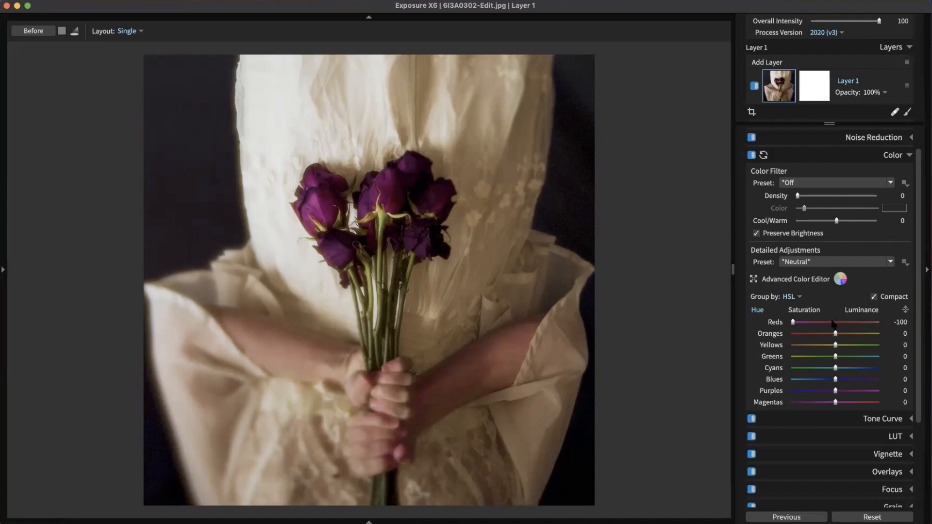
drag(788, 326, 900, 327)
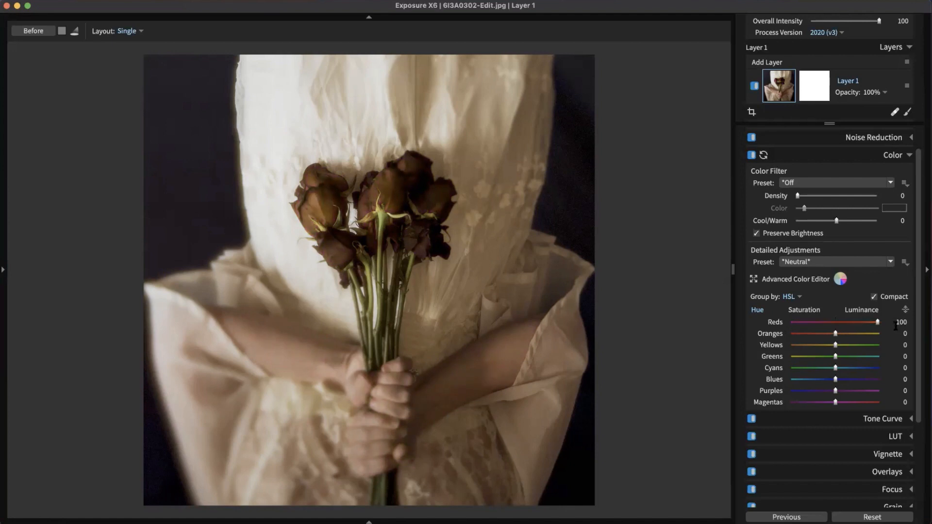
double_click(877, 322)
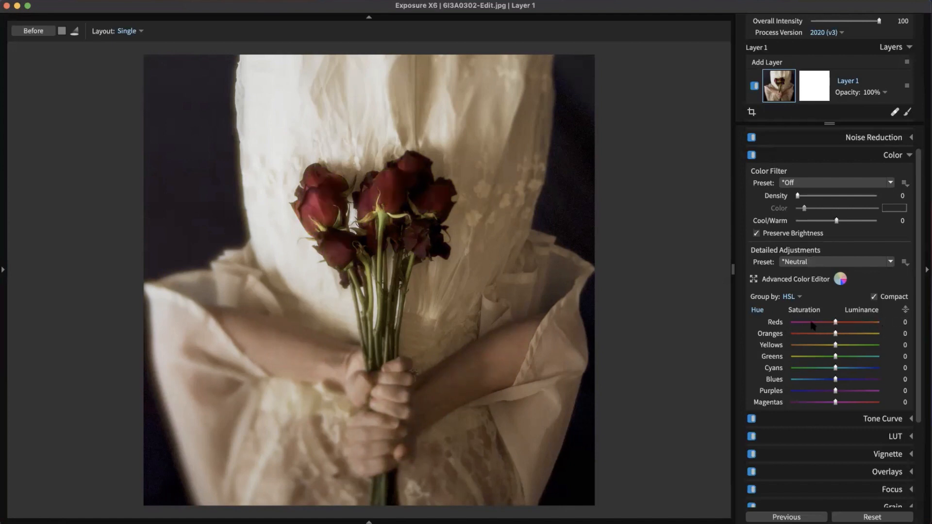
drag(835, 322, 825, 322)
Step: In HSL Saturation, try lowering Midtones, then reset it to 0
click(812, 310)
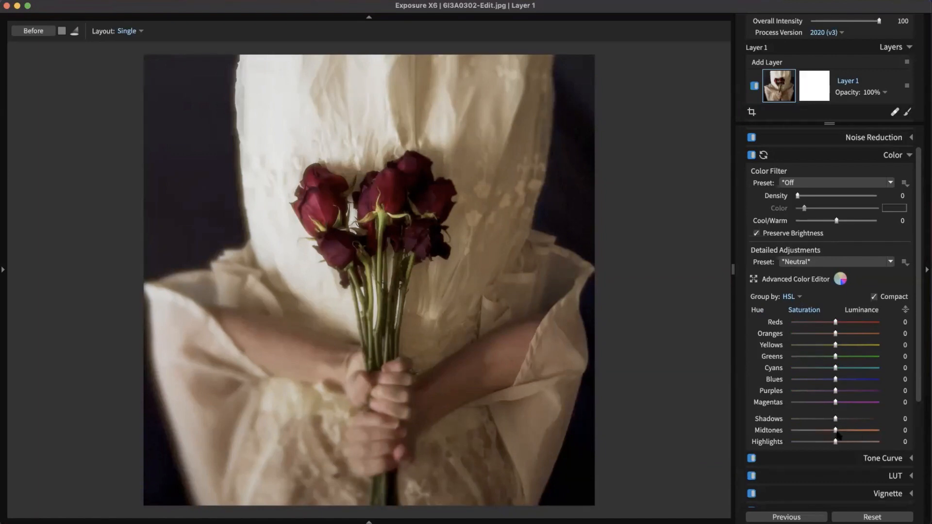
drag(838, 434, 820, 432)
drag(820, 431, 826, 433)
double_click(825, 430)
Step: With the targeted adjustment tool, drop Oranges saturation to -21 and boost Yellows to 28
click(906, 310)
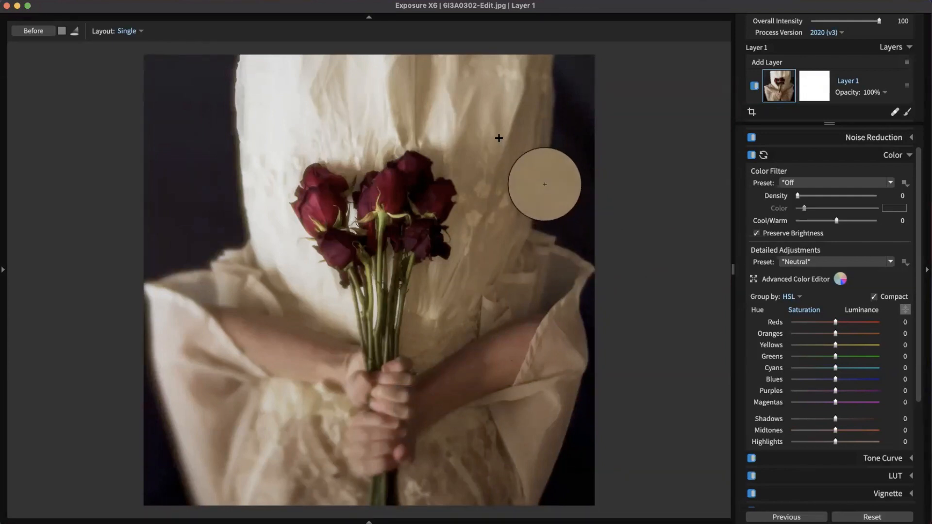
mouse_move(499, 137)
mouse_down()
mouse_move(504, 167)
mouse_move(509, 150)
mouse_up()
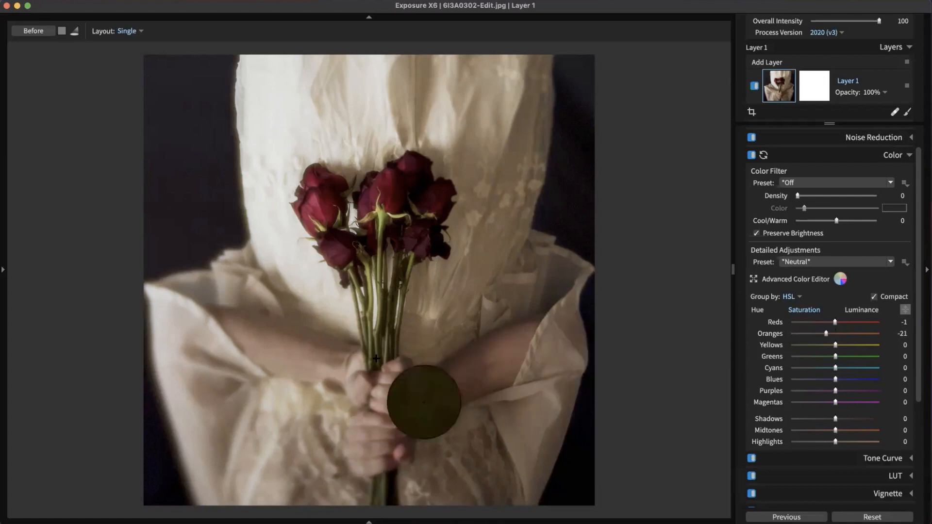
mouse_move(377, 355)
mouse_down()
mouse_move(379, 323)
mouse_move(380, 340)
mouse_up()
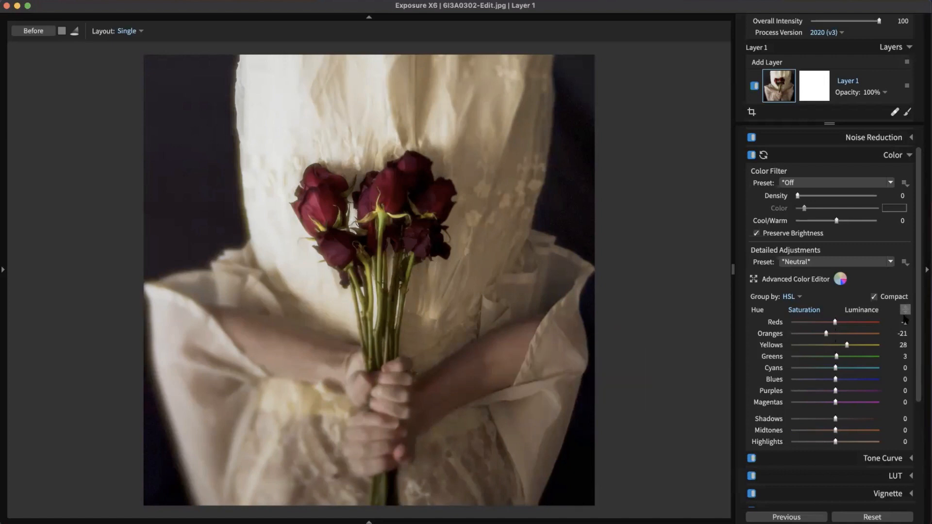
Step: Brighten the Reds luminance to 21 and collapse the Color panel
click(861, 312)
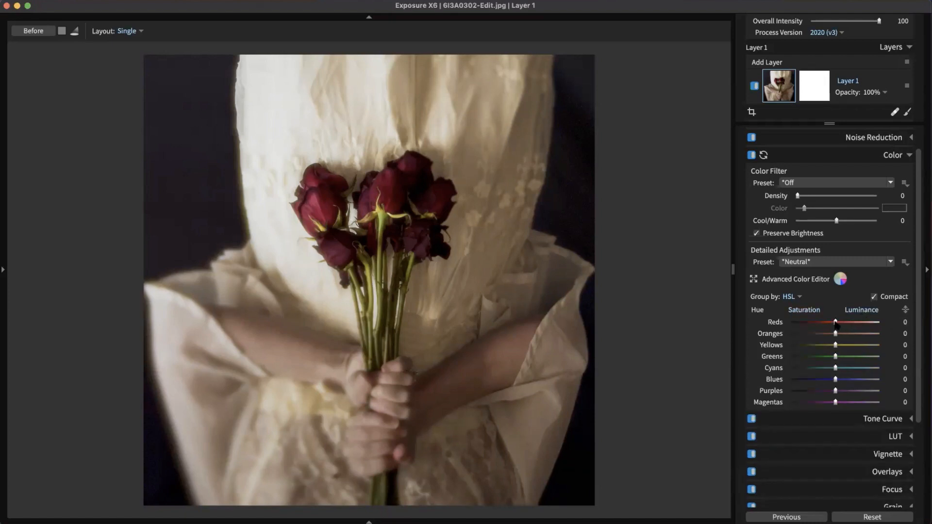
drag(836, 324, 845, 326)
click(899, 161)
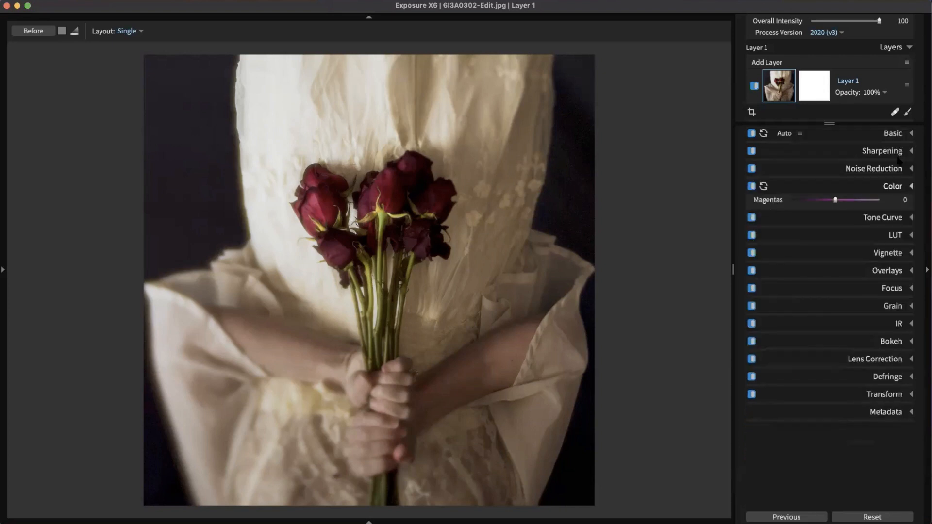
Step: Compare the portrait with colour adjustments off and on, then open the presets side panel
click(752, 186)
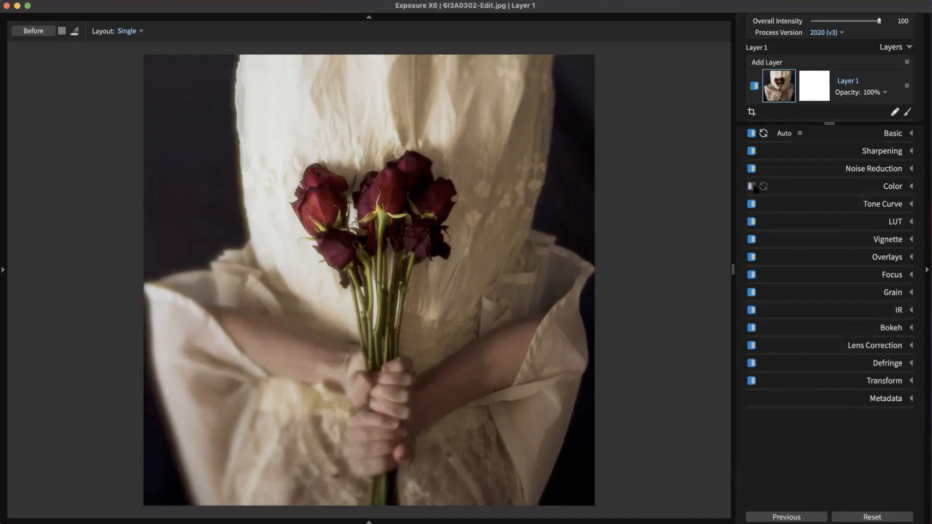
click(751, 186)
click(752, 186)
click(752, 186)
click(751, 187)
click(752, 186)
click(70, 17)
click(144, 18)
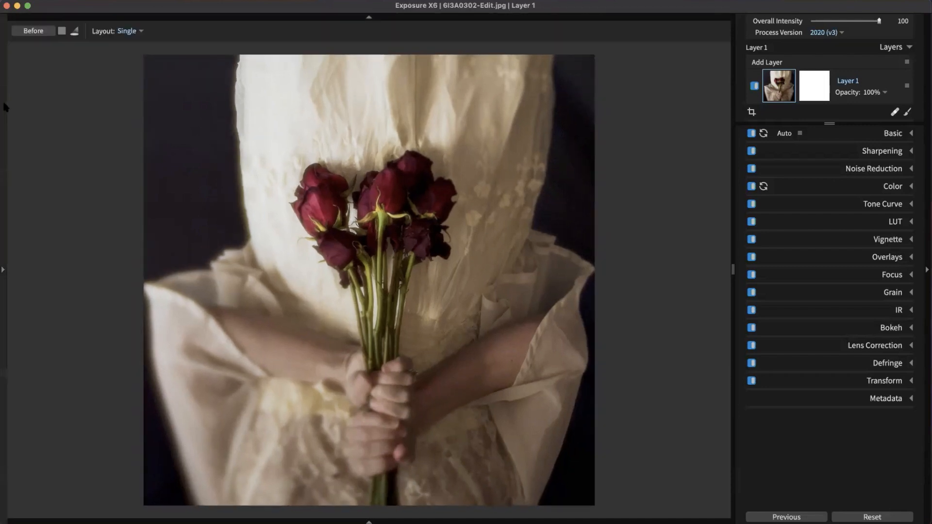
click(4, 104)
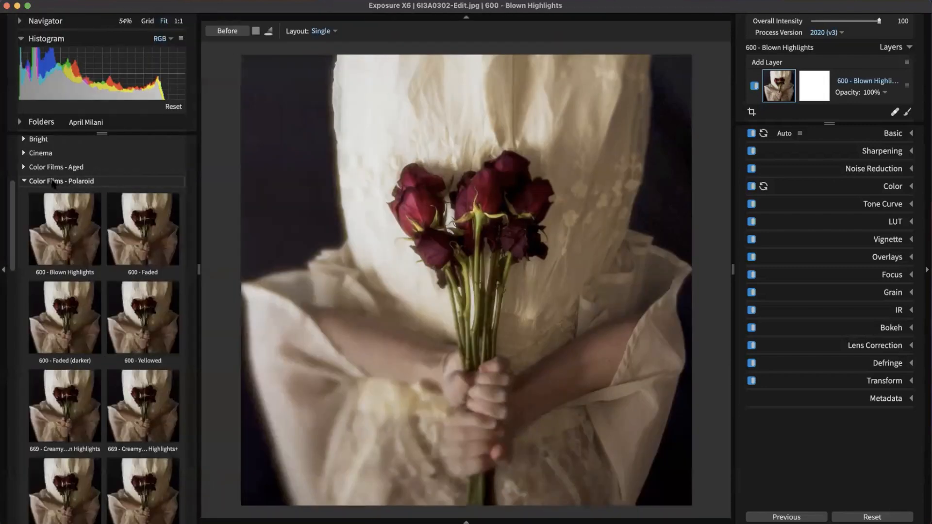
Step: Switch to Grid view and rotate the roses portrait, then rotate it back upright
click(54, 181)
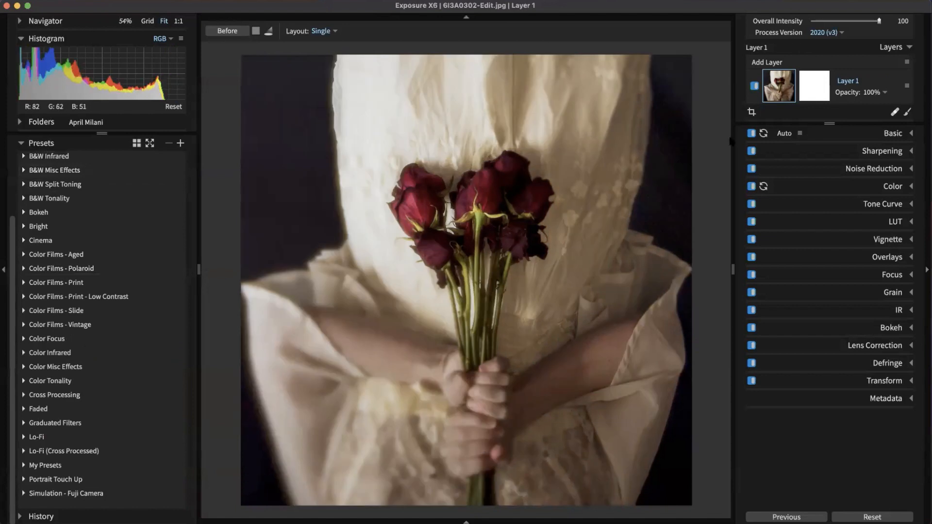
key(g)
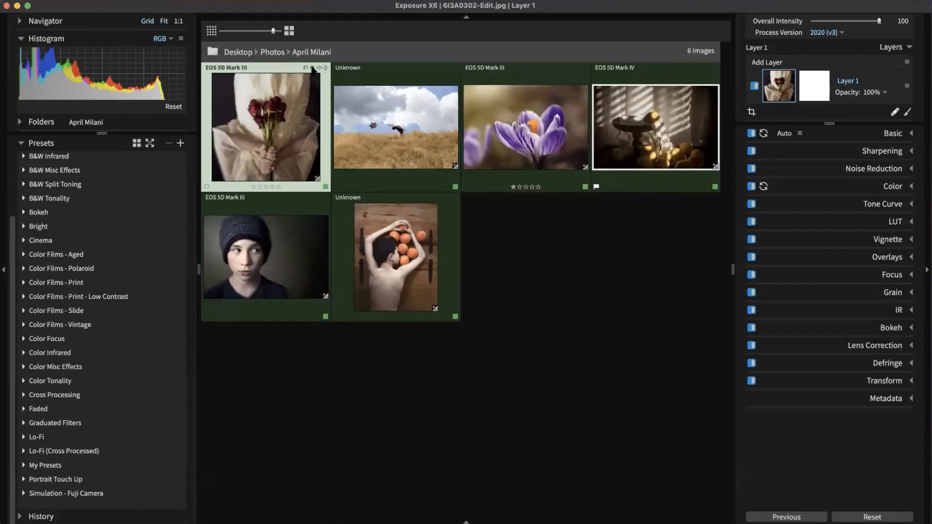
click(312, 67)
click(312, 67)
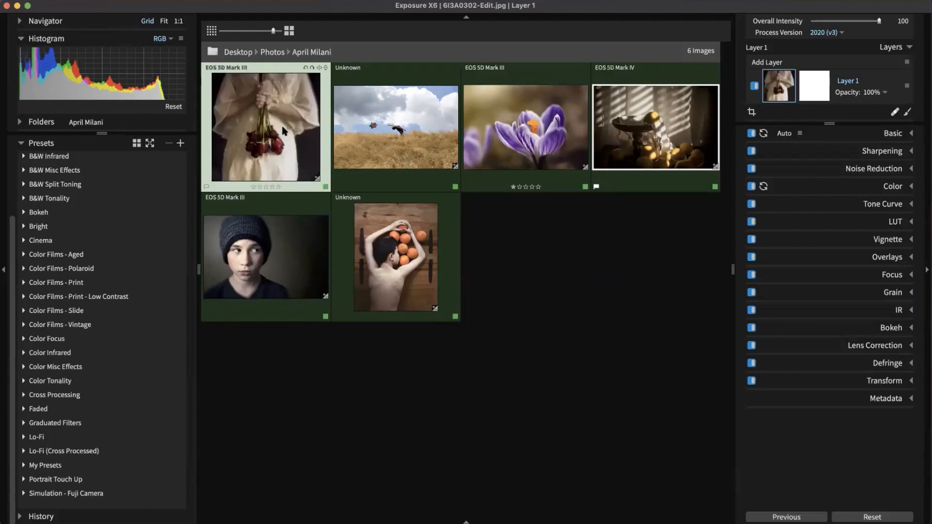
double_click(283, 127)
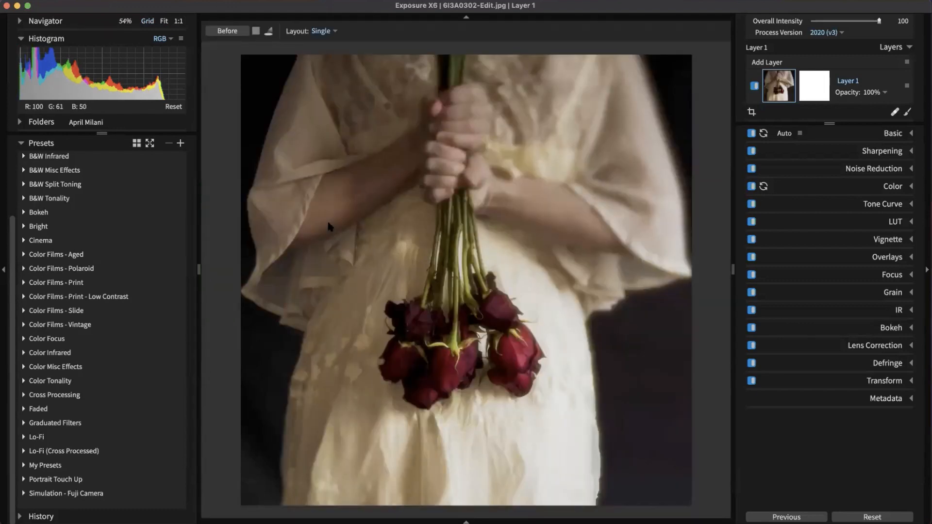
double_click(329, 227)
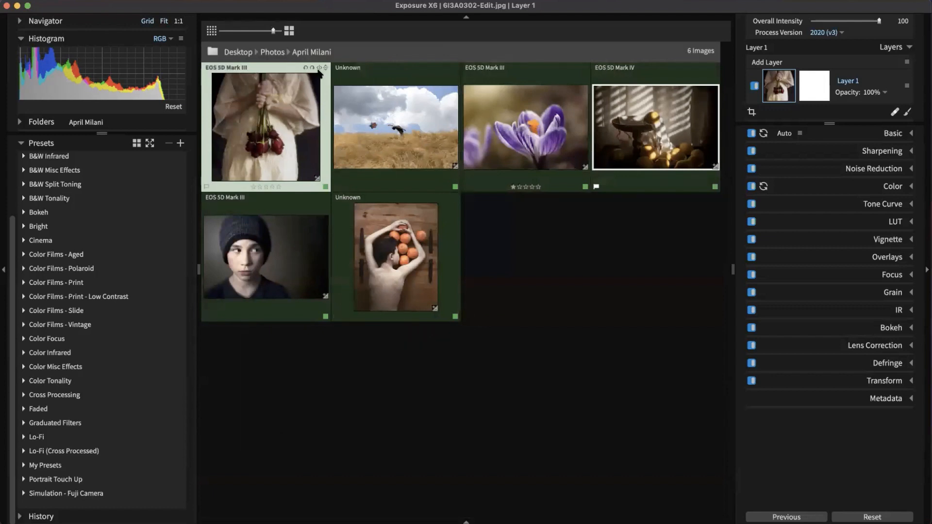
click(312, 68)
click(312, 68)
Step: Open the lemon-bowl still life for editing and expand its Tone Curve panel
click(545, 340)
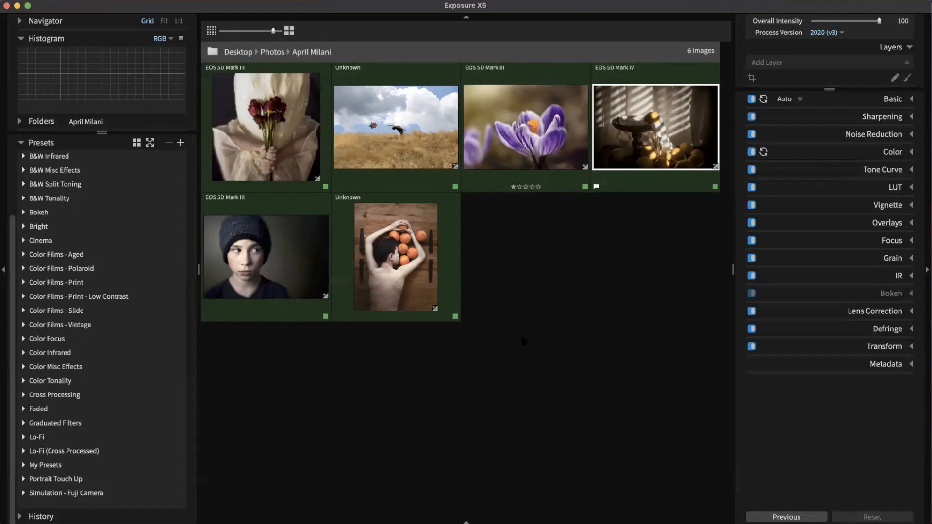
mouse_move(540, 156)
double_click(655, 127)
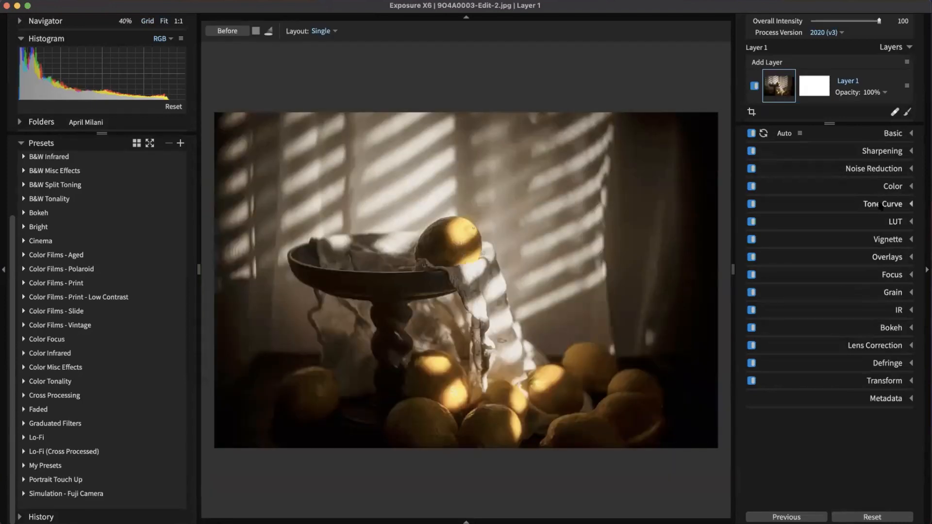
click(882, 204)
Step: Browse the lemon photo's Tone Curve settings and open the Tone Preset list, keeping Neutral
scroll(828, 199, down, 3)
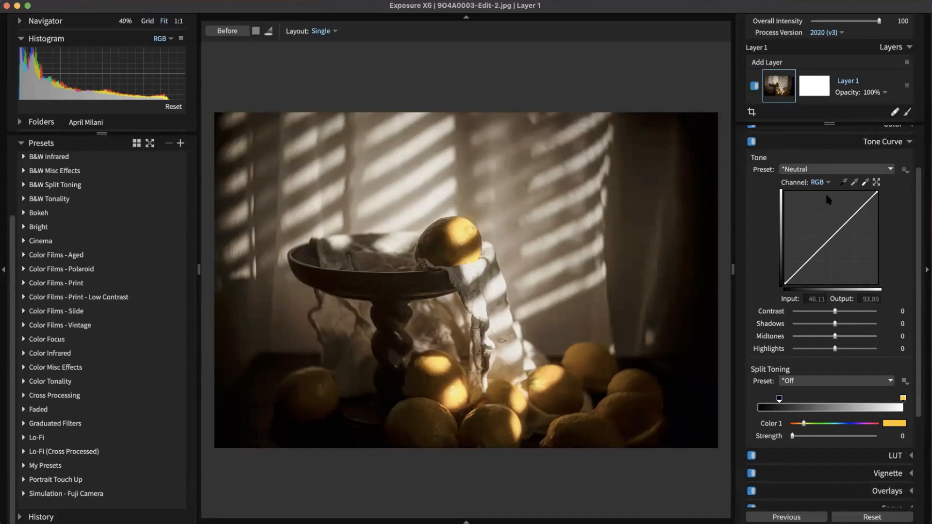
scroll(840, 249, up, 2)
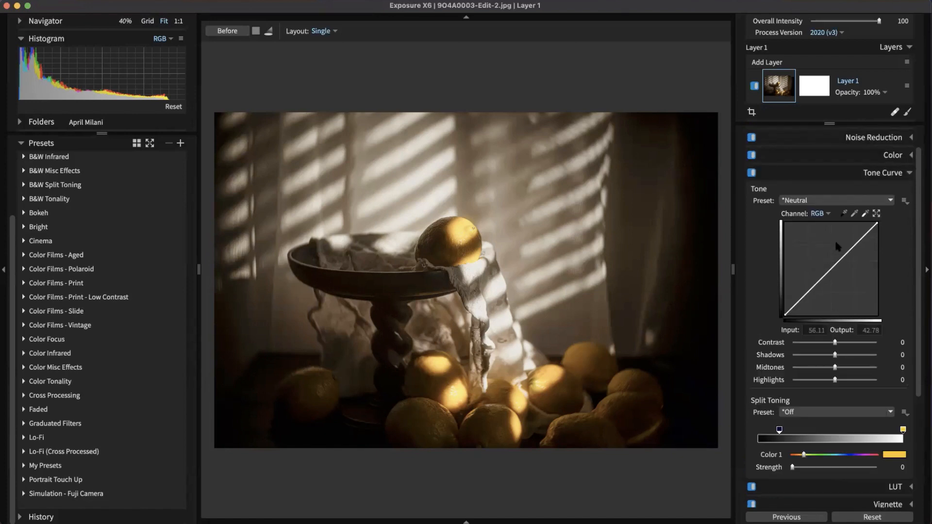
scroll(837, 246, up, 2)
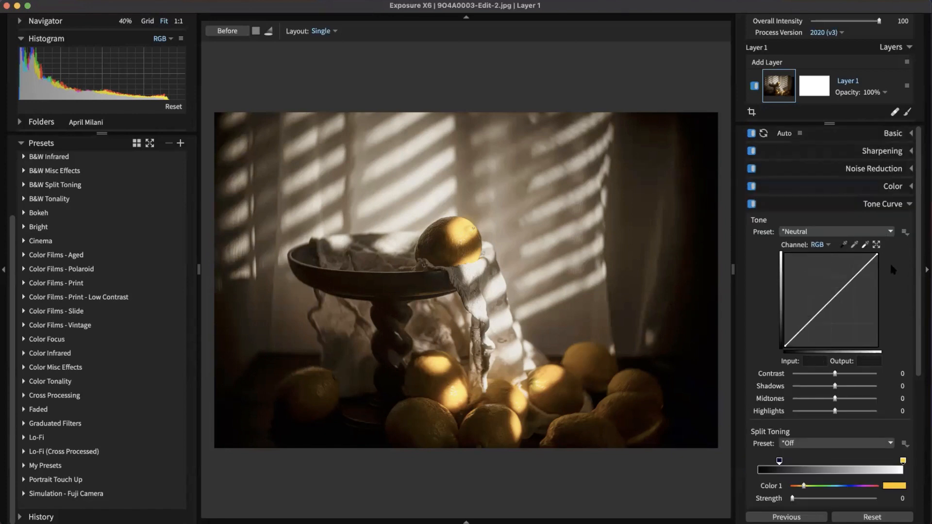
scroll(892, 270, down, 2)
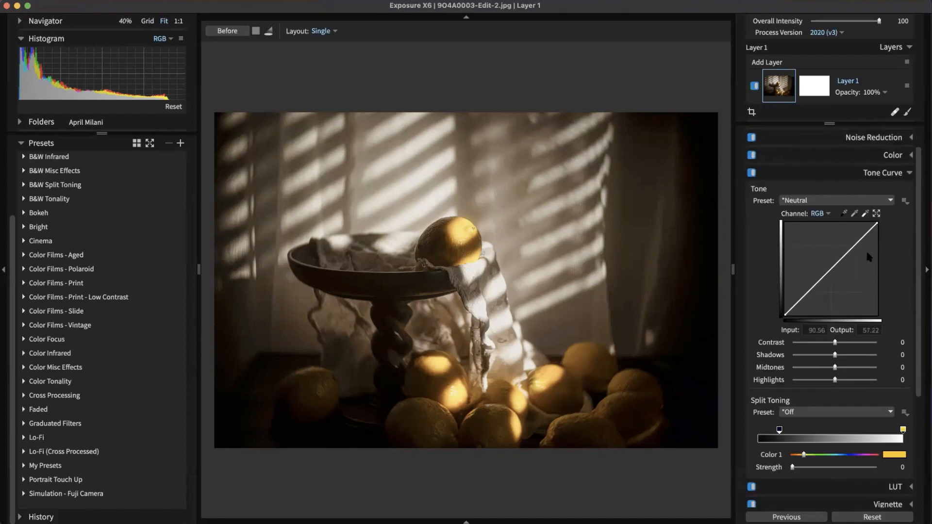
click(872, 200)
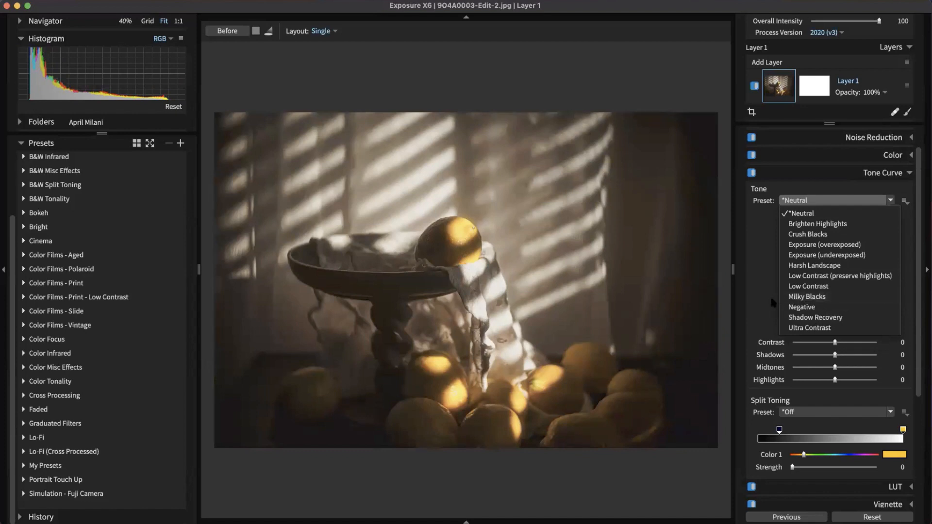
Step: Apply the Milky Blacks tone preset, try bending the curve, then delete the added points
click(798, 297)
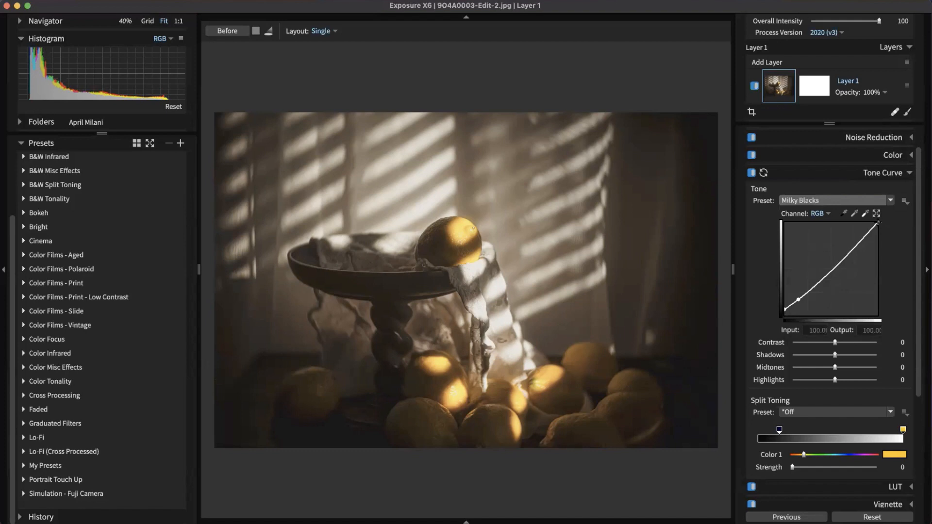
drag(877, 223, 902, 217)
drag(844, 255, 881, 250)
mouse_move(798, 300)
mouse_down()
mouse_move(821, 295)
mouse_move(818, 303)
mouse_move(762, 293)
mouse_move(786, 311)
mouse_up()
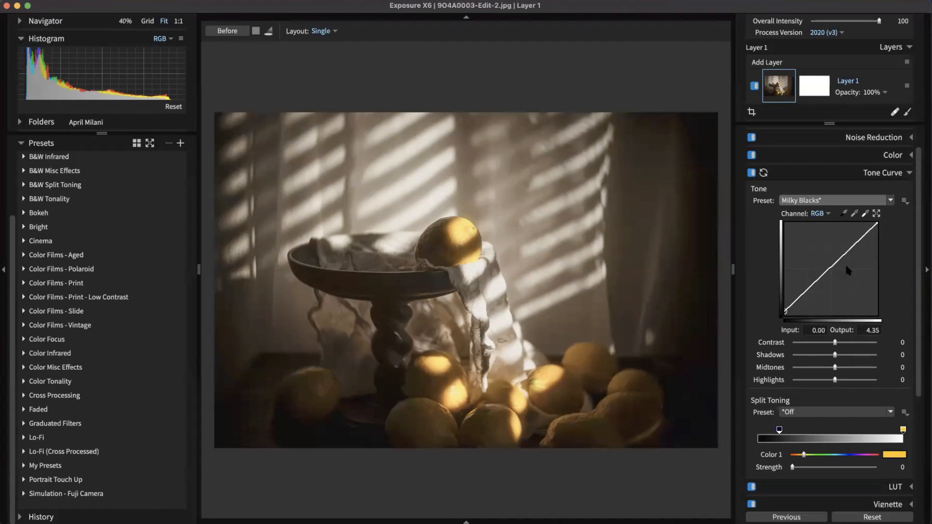
drag(830, 280, 765, 277)
Step: Try Shadows and Contrast changes, then reset both to 0 and straighten the curve again
drag(835, 354, 857, 354)
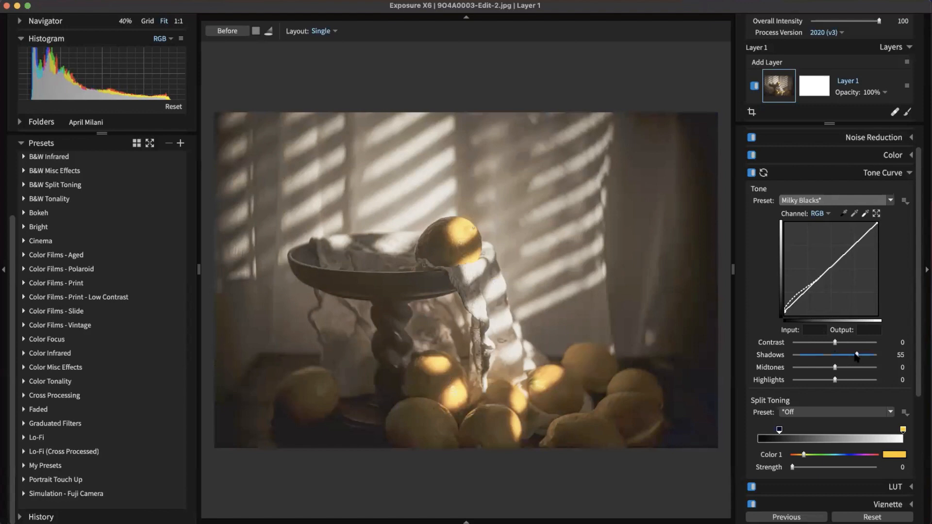
double_click(856, 356)
drag(834, 343, 867, 342)
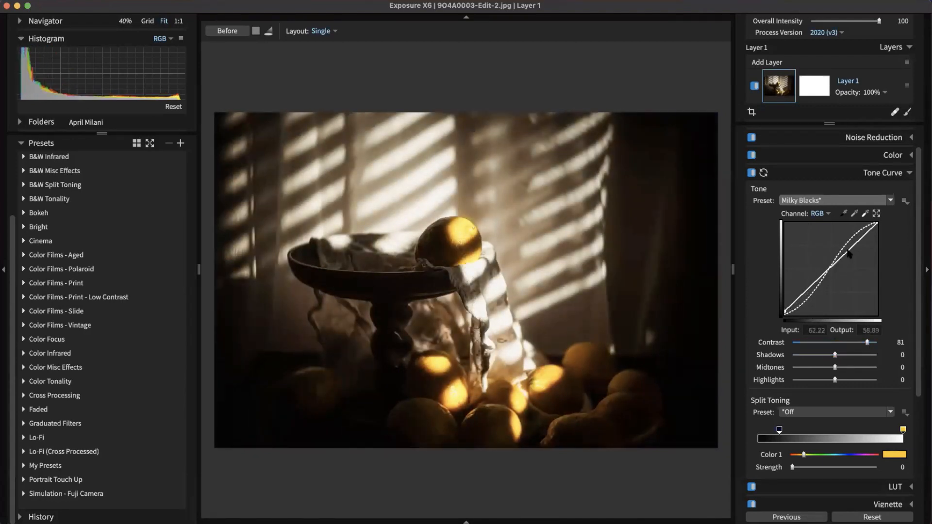
drag(852, 245, 834, 248)
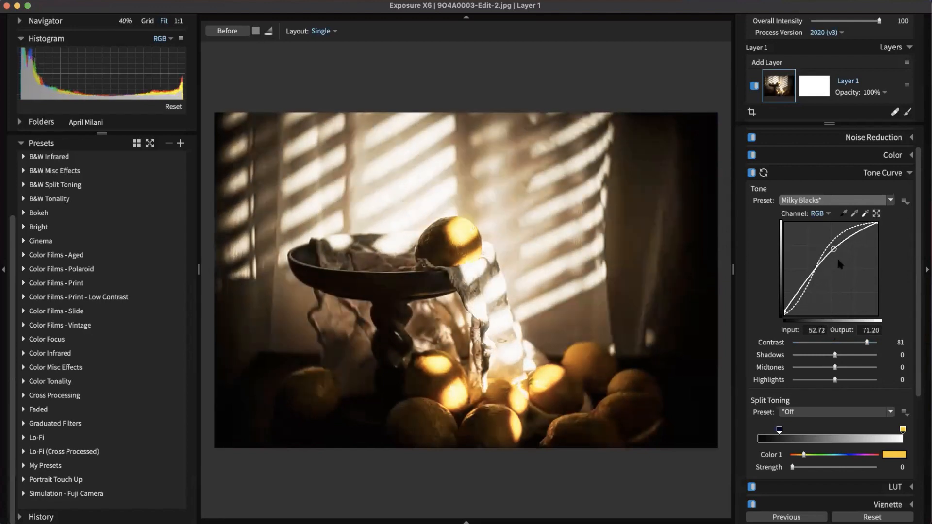
drag(867, 342, 861, 342)
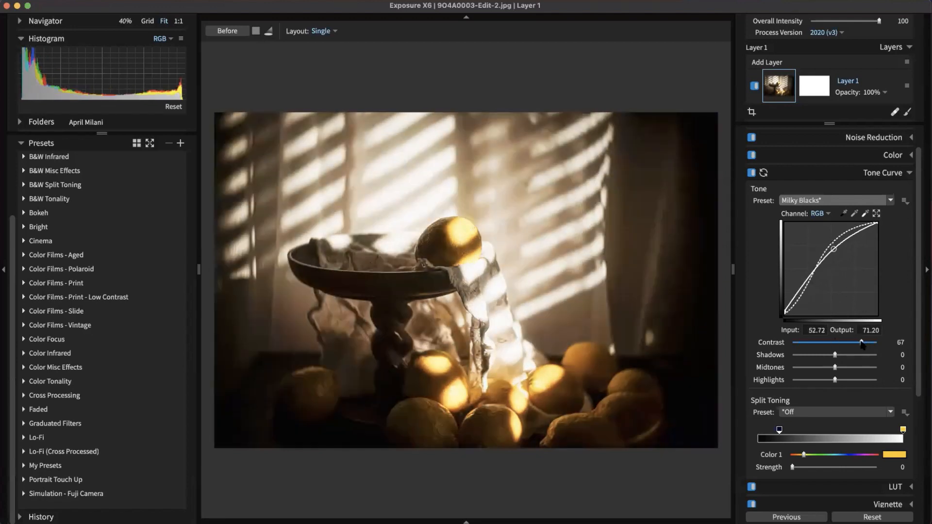
drag(833, 247, 888, 252)
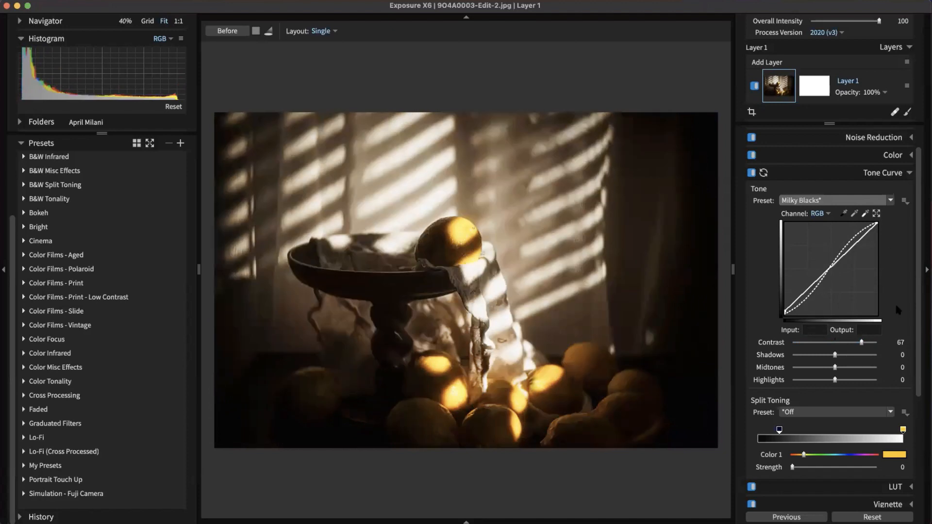
double_click(860, 343)
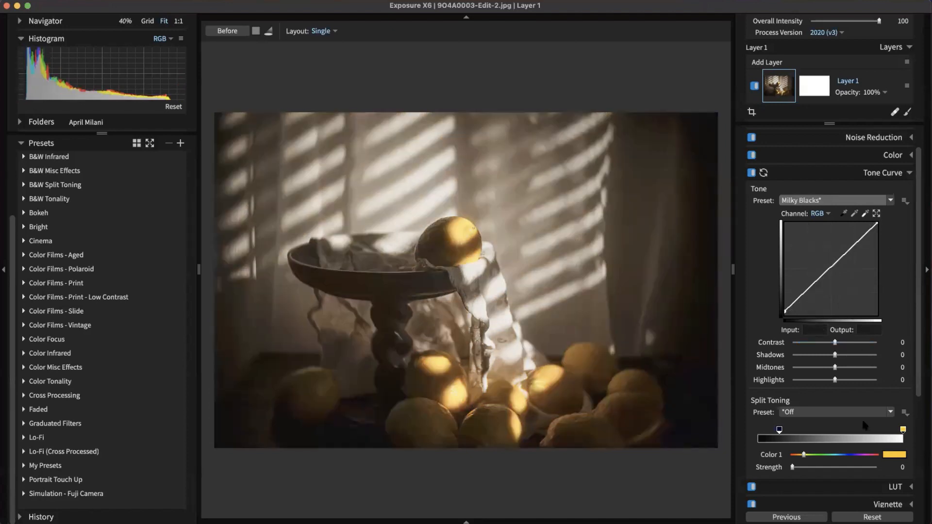
Step: Apply the Creamy Highlights/Cyan Shadows split toning preset and nudge its threshold and hue
scroll(889, 332, down, 3)
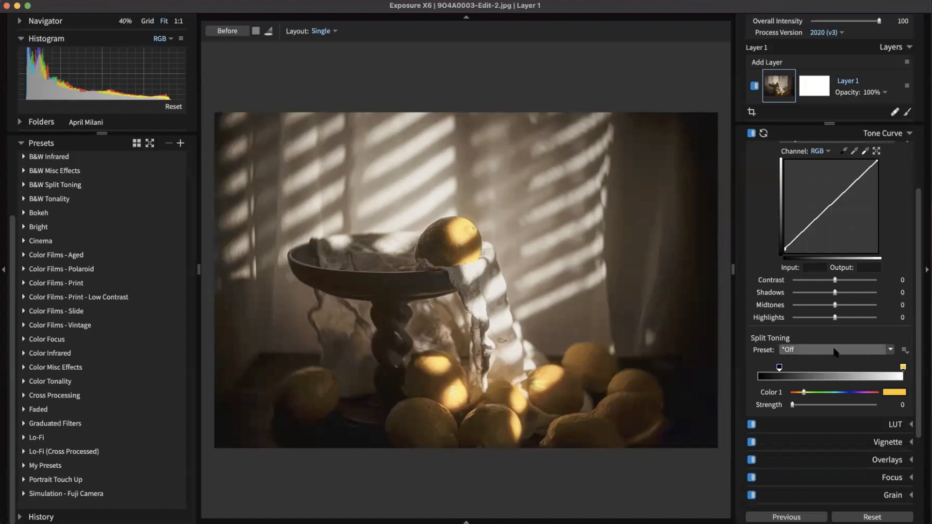
click(835, 349)
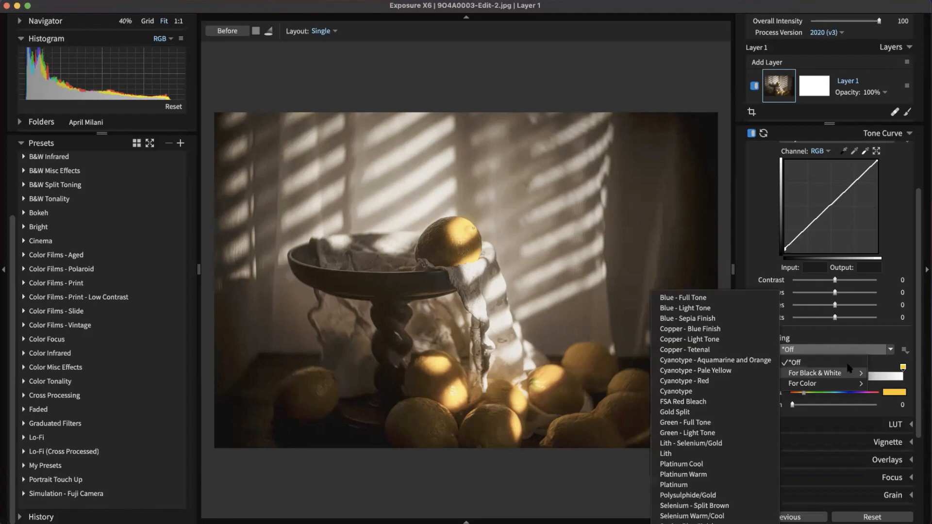
mouse_move(830, 377)
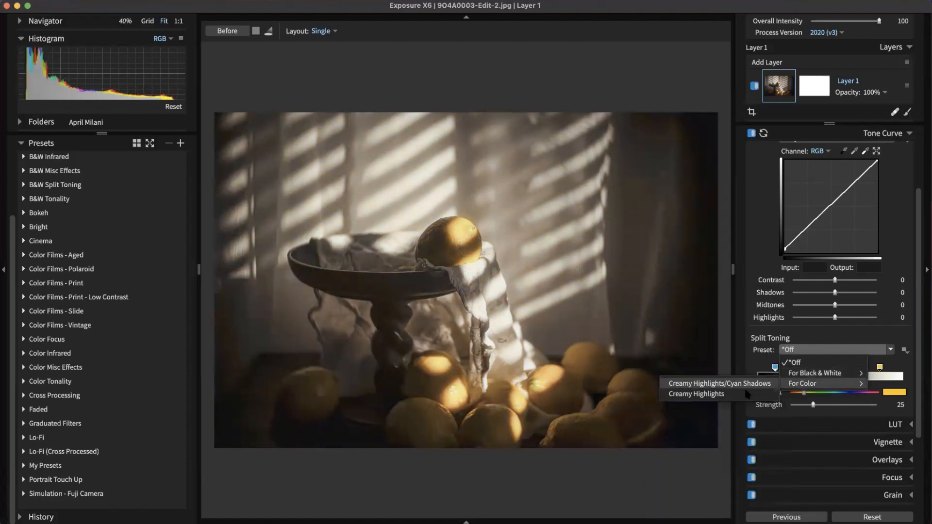
click(735, 383)
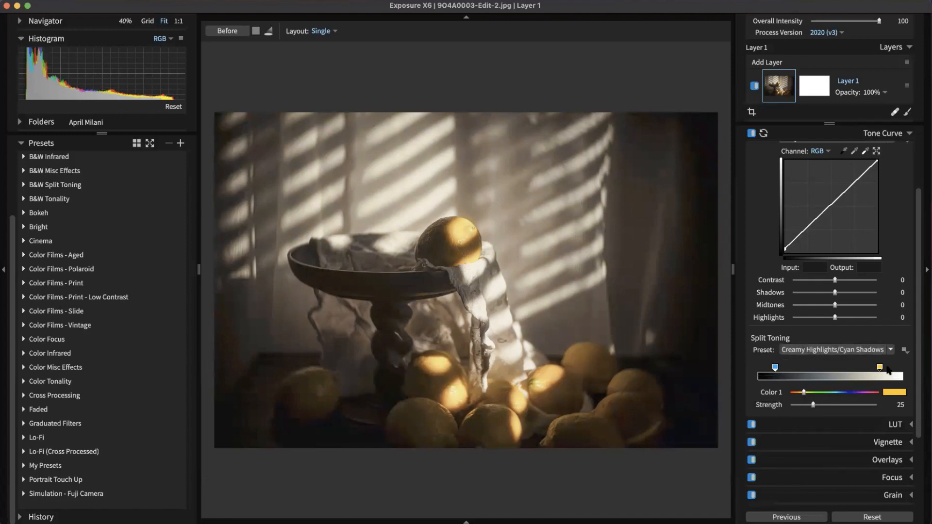
drag(878, 370, 860, 368)
mouse_move(803, 393)
mouse_down()
mouse_move(816, 392)
mouse_move(810, 406)
mouse_up()
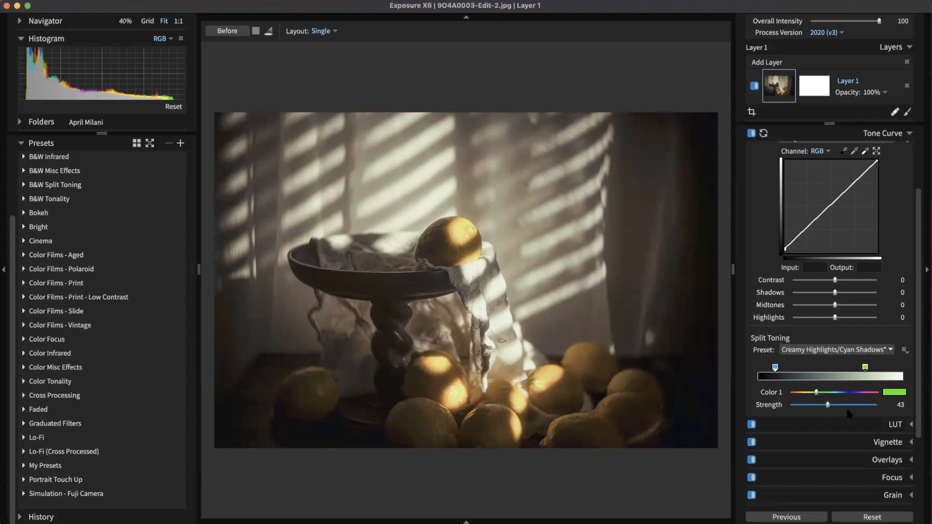
Step: Change the highlight toning colour to orange at strength 22
click(893, 392)
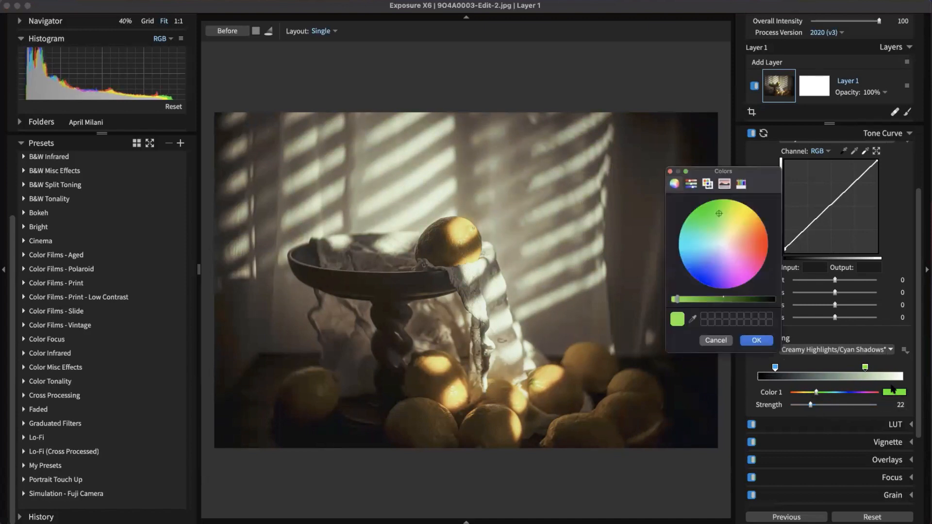
click(747, 235)
click(752, 340)
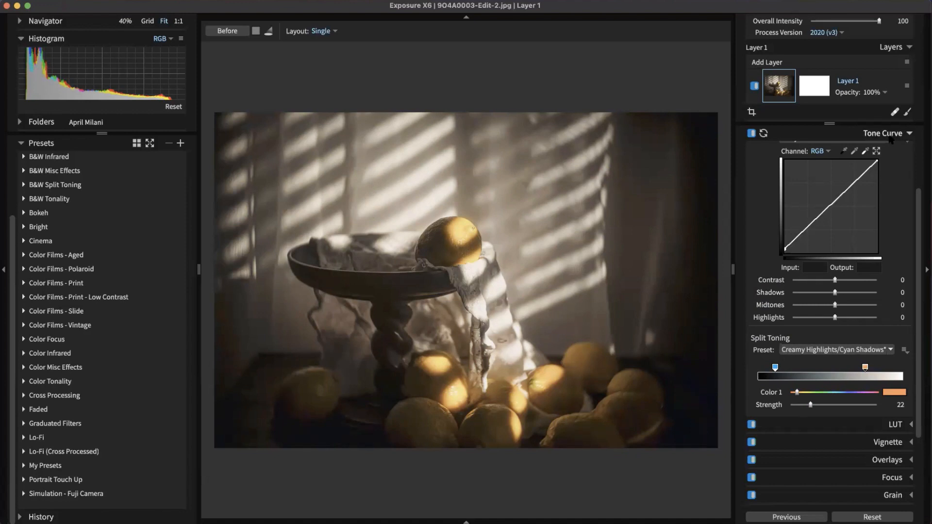
click(890, 136)
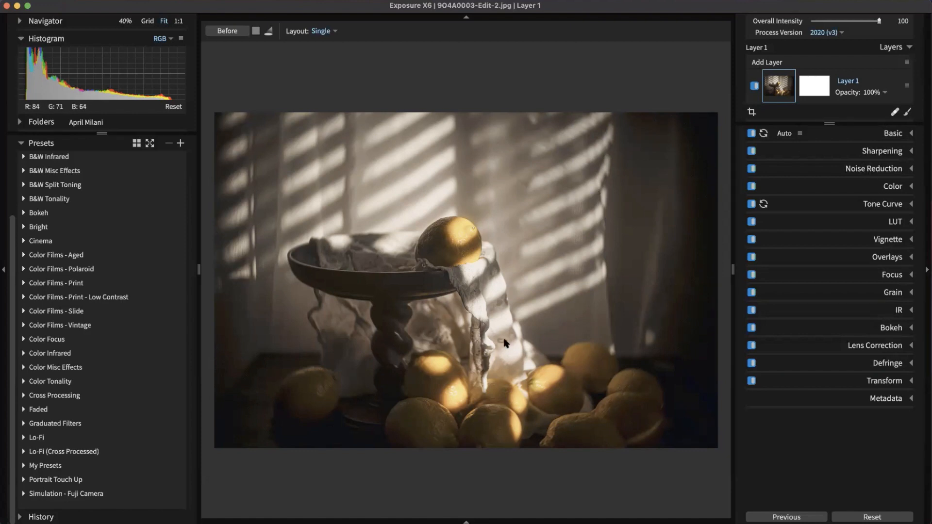
Step: Pick the Heal brush at size 31 and paint a heal spot over the cloth mark
scroll(500, 359, up, 4)
scroll(509, 364, up, 3)
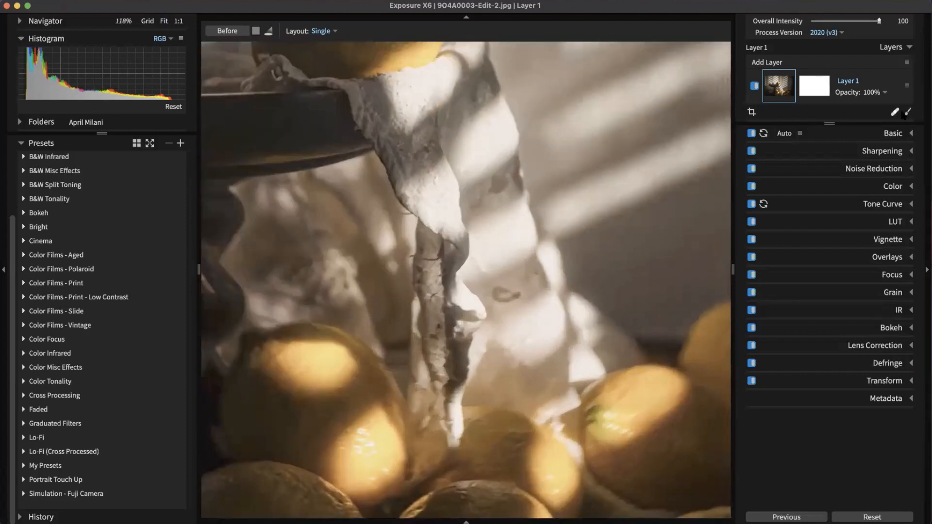
click(894, 112)
scroll(517, 303, down, 9)
scroll(508, 223, up, 1)
scroll(380, 257, down, 3)
click(793, 195)
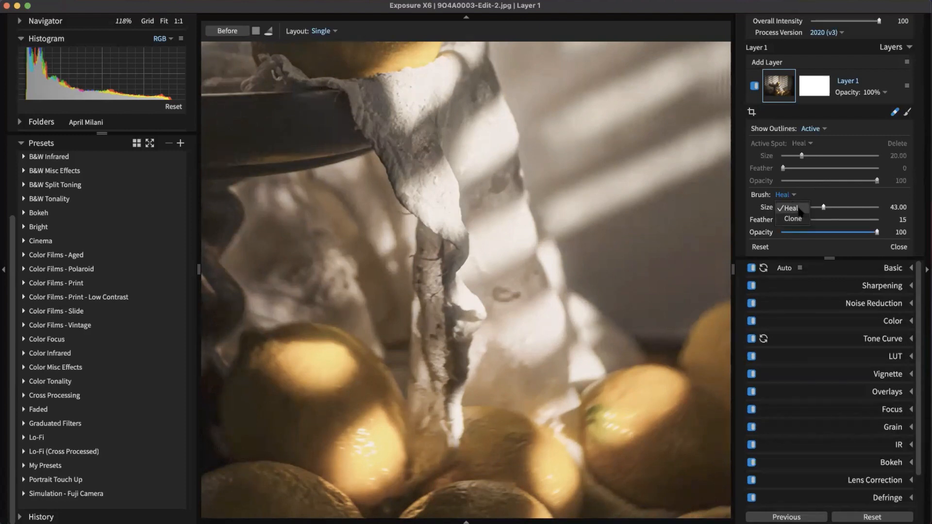
click(800, 211)
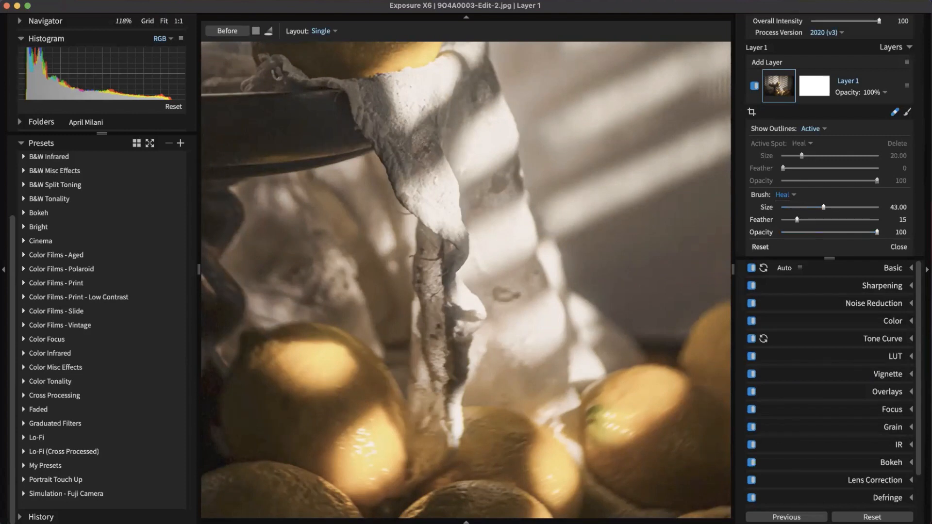
key(bracketleft)
key(bracketleft)
key(bracketleft)
key(bracketright)
drag(523, 300, 524, 299)
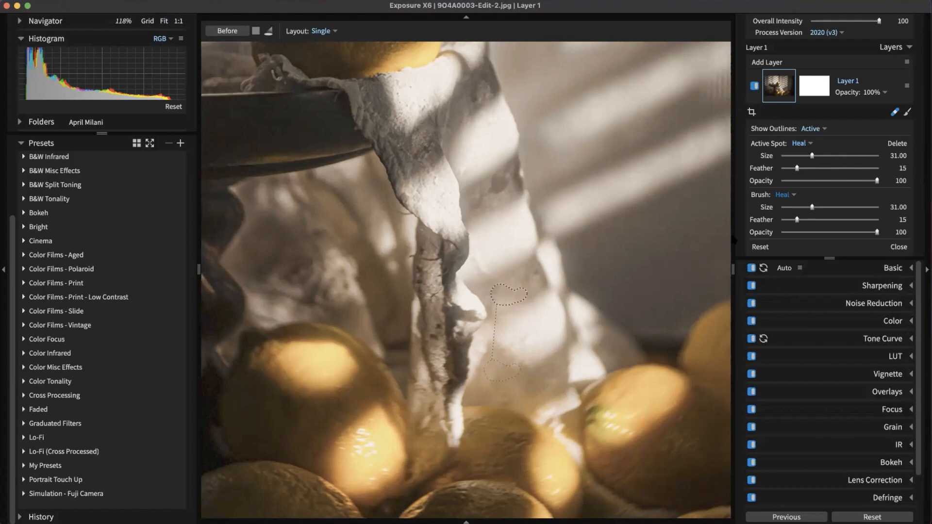
Step: Enlarge the heal spot, set its feather to 17 and opacity to 87, then close the tool
drag(865, 208, 844, 208)
mouse_move(812, 156)
mouse_down()
mouse_move(849, 156)
mouse_move(832, 156)
mouse_up()
drag(837, 174, 799, 174)
mouse_move(875, 181)
mouse_down()
mouse_move(841, 184)
mouse_move(864, 187)
mouse_up()
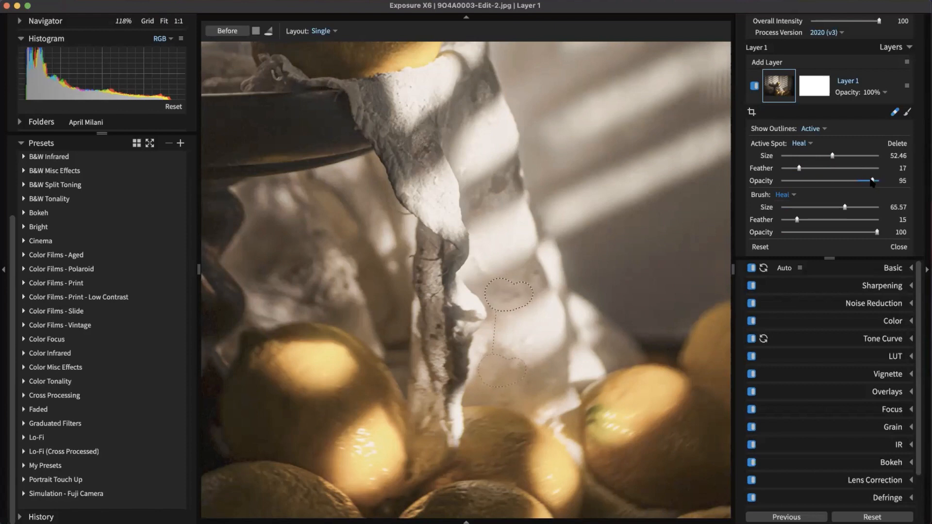
drag(867, 181, 864, 181)
click(894, 113)
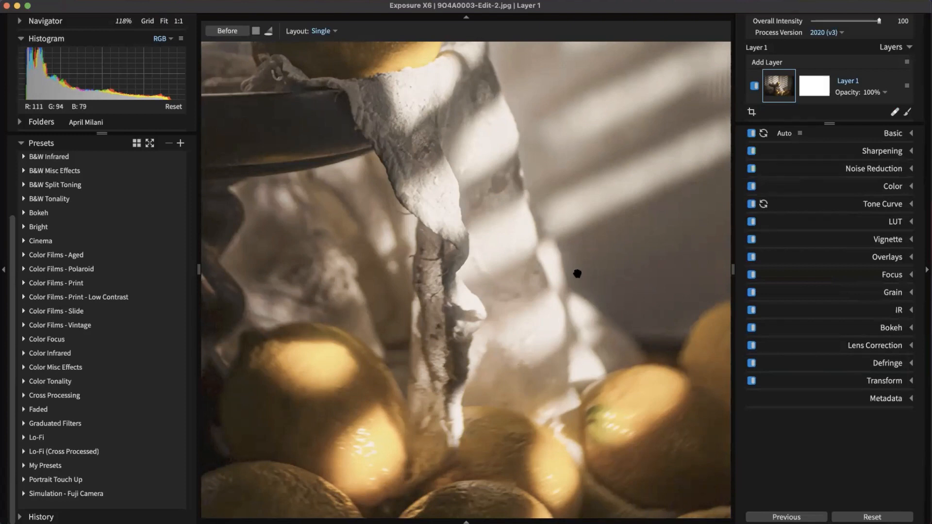
Step: Open Color Fading.jpg from Grid view and expand its Vignette panel
scroll(577, 291, down, 2)
scroll(577, 291, down, 4)
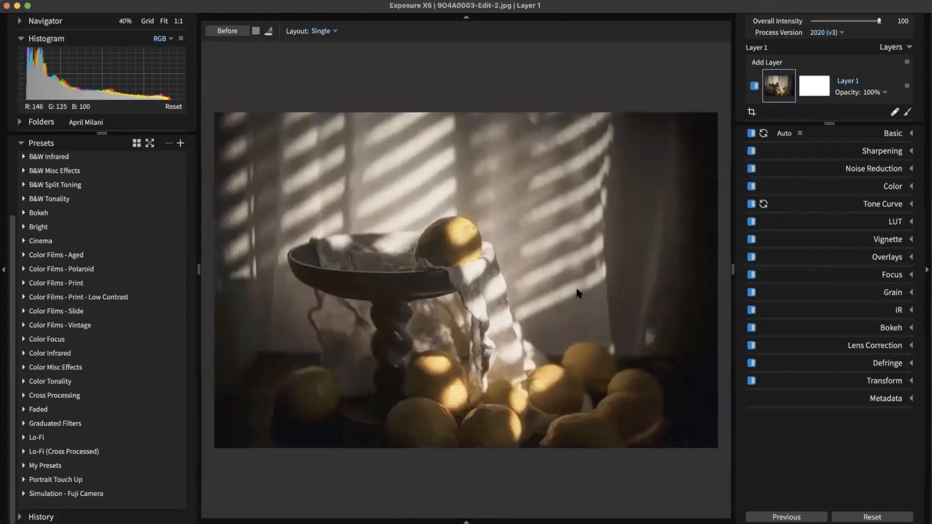
key(g)
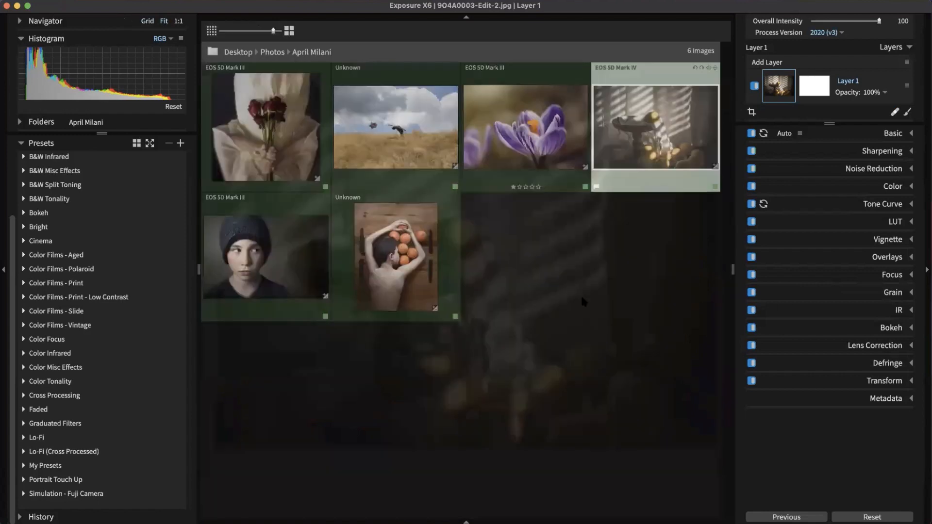
double_click(367, 262)
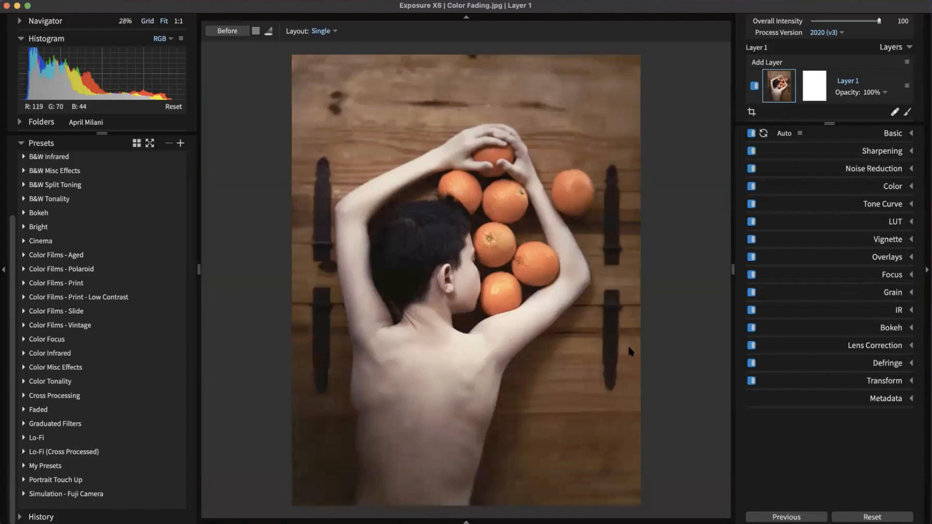
click(883, 240)
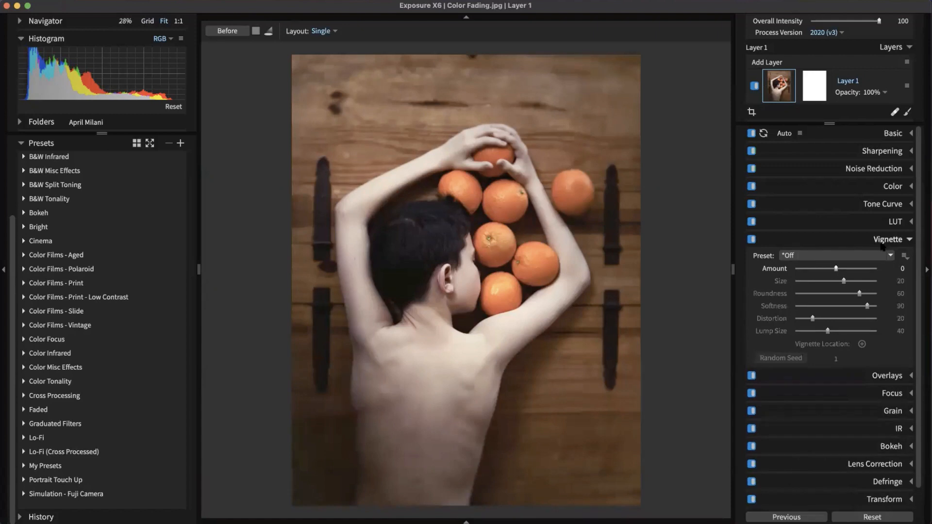
Step: Apply the Distortion - Large Lumps vignette at amount 100 with softness 0 and adjusted distortion
click(874, 257)
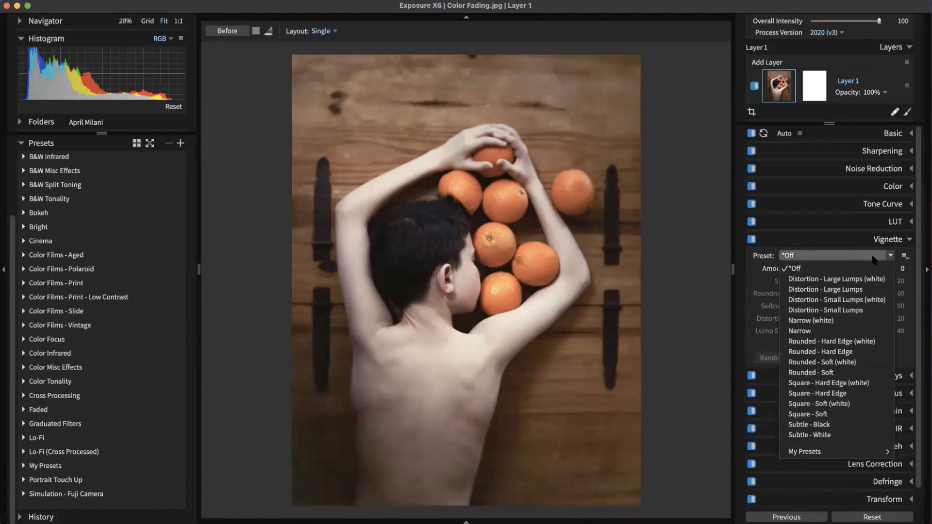
click(857, 289)
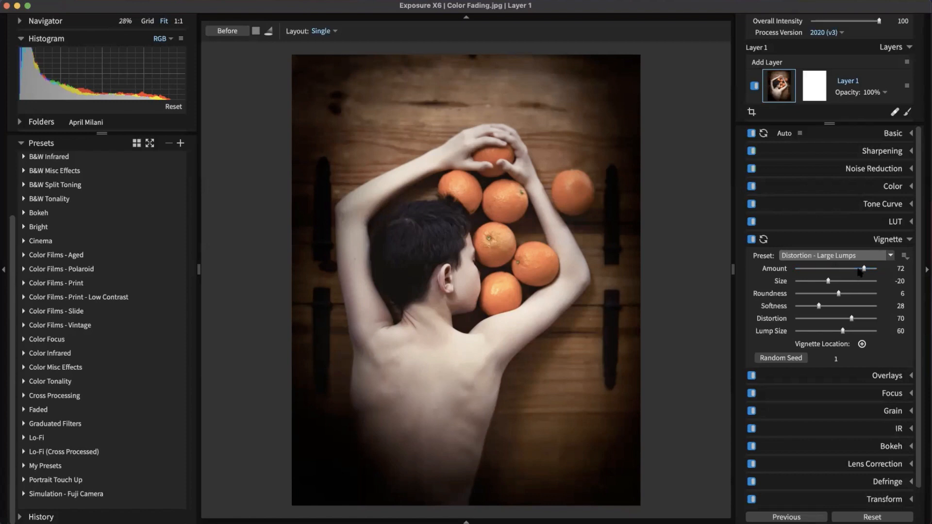
drag(859, 270, 879, 269)
drag(796, 269, 879, 277)
scroll(833, 274, down, 1)
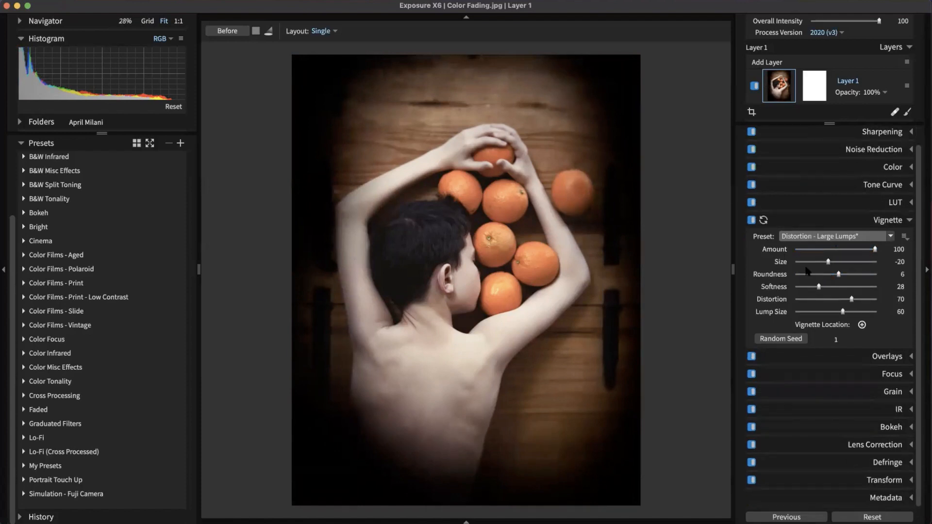
drag(819, 286, 642, 325)
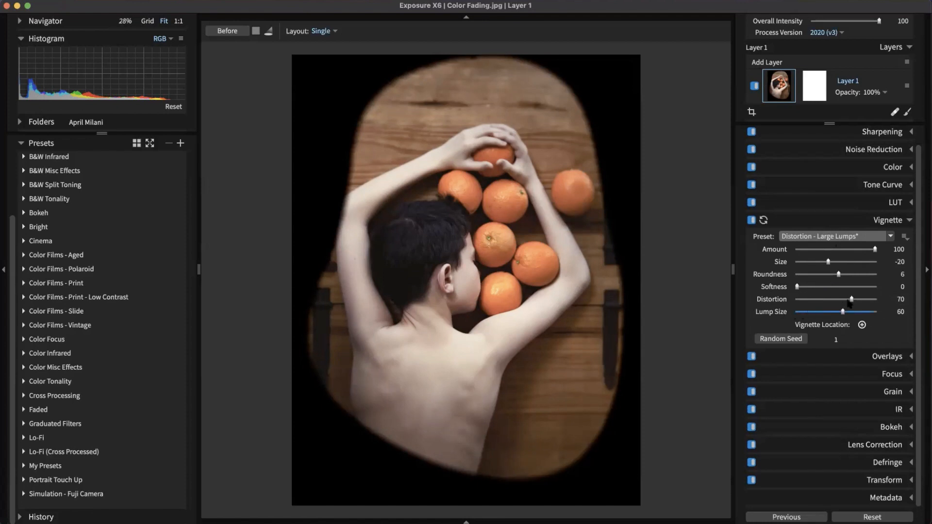
drag(851, 301, 825, 313)
Step: Set the vignette centre on the photo and regenerate the random lumpy shape repeatedly
click(861, 325)
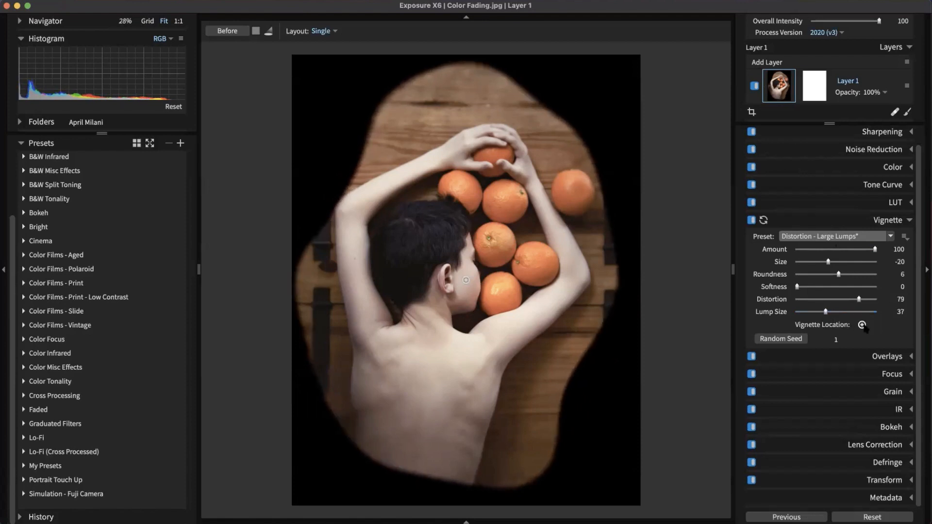
click(485, 313)
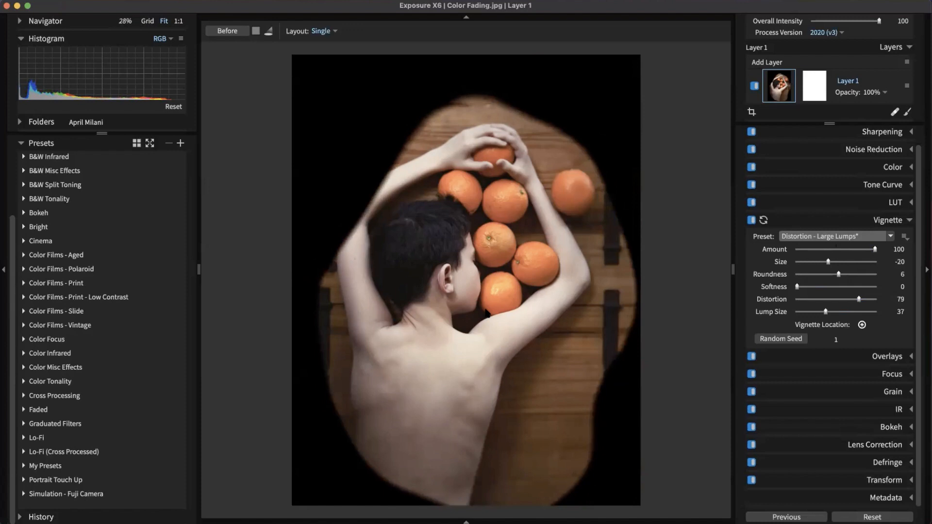
click(792, 340)
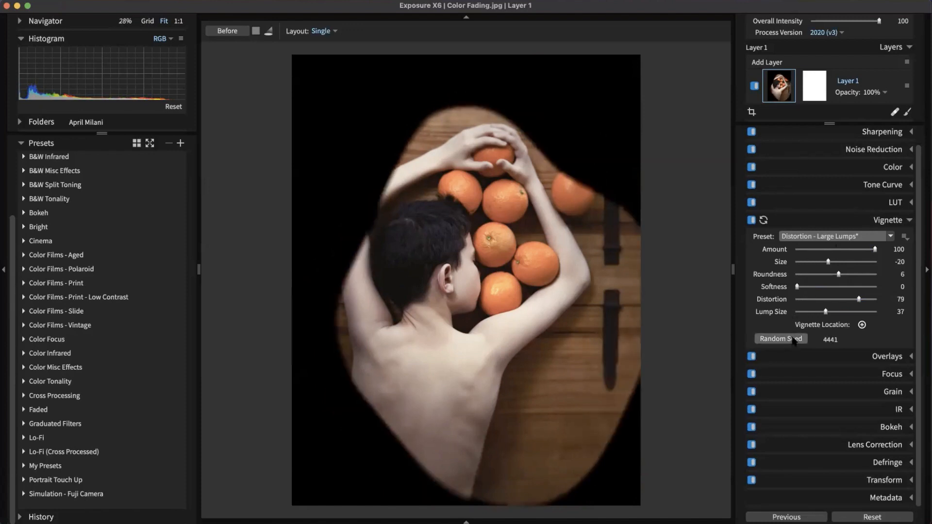
click(794, 339)
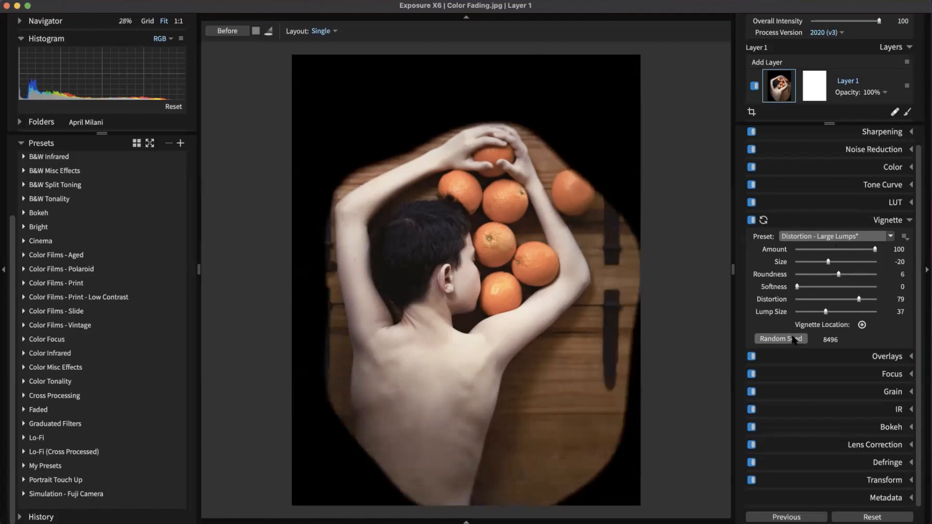
click(794, 340)
click(794, 339)
click(794, 340)
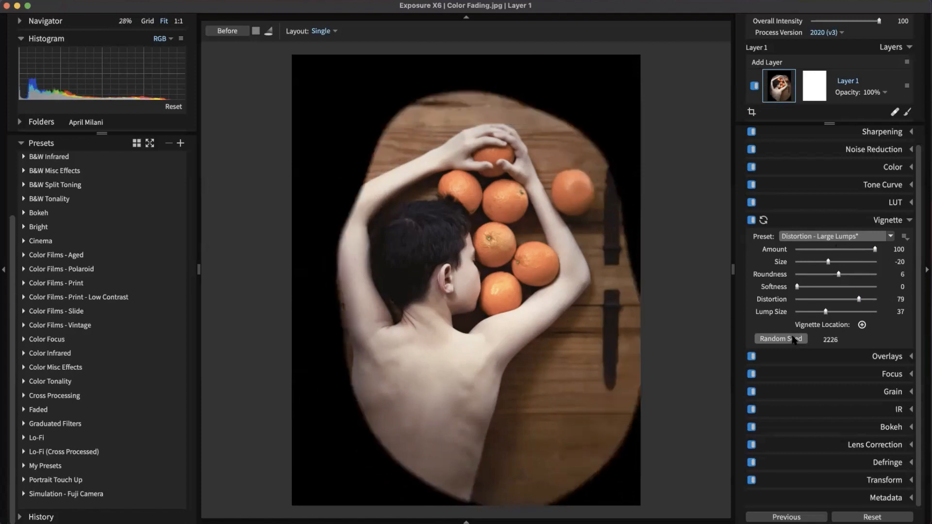
click(794, 340)
click(794, 339)
click(794, 339)
click(794, 339)
click(794, 340)
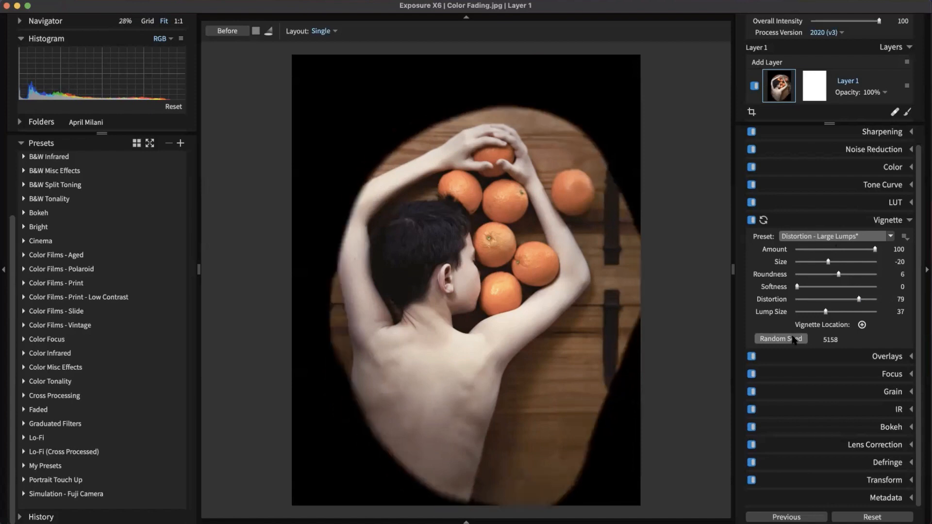
click(794, 339)
Step: Re-centre the vignette, soften it to 66 and resize it to 11, then compare it off and on
click(862, 325)
click(476, 315)
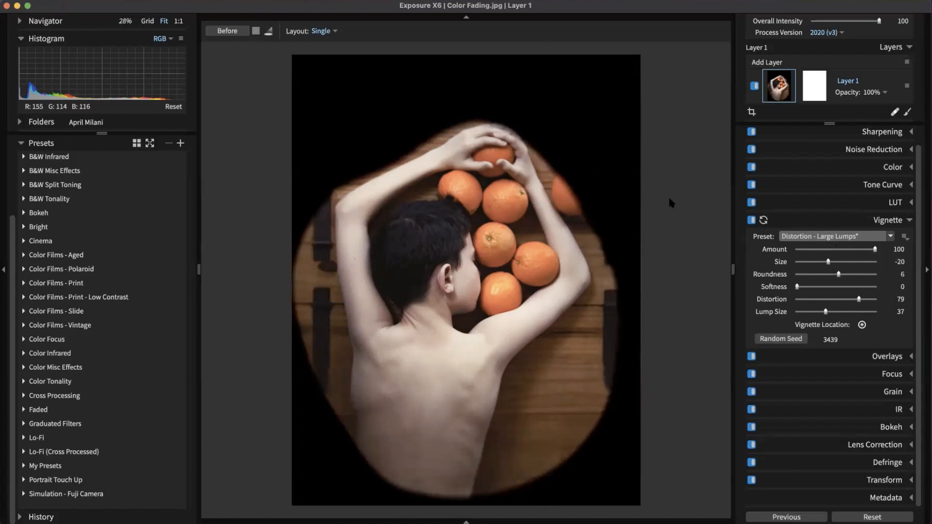
drag(798, 287, 848, 290)
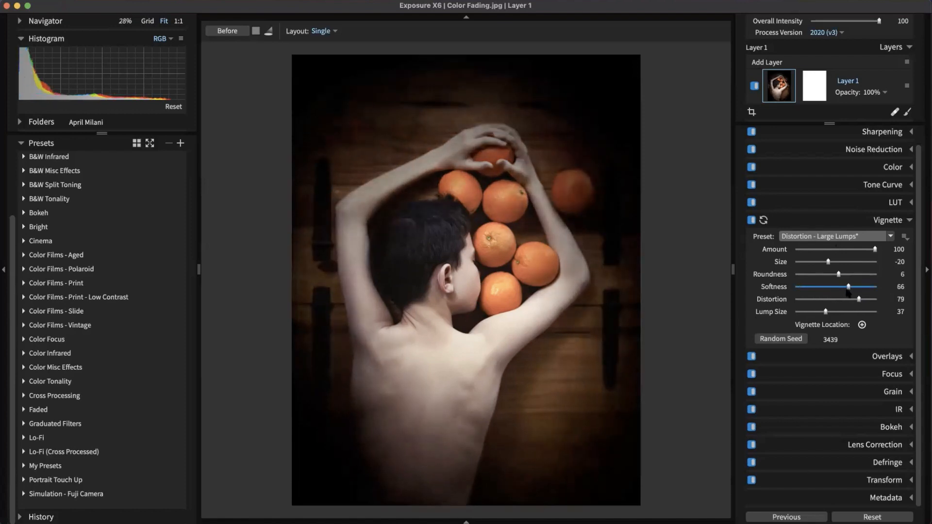
drag(828, 263, 845, 251)
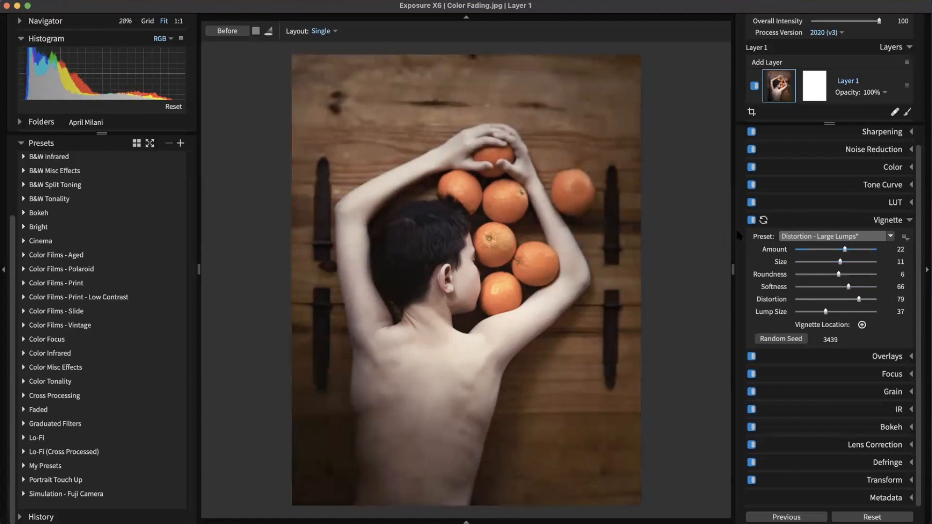
click(751, 220)
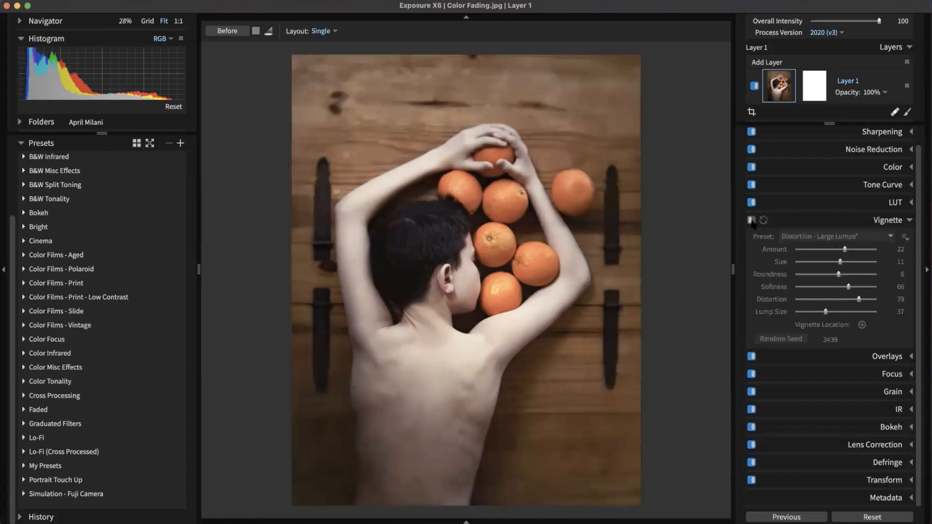
click(751, 221)
click(751, 220)
click(751, 220)
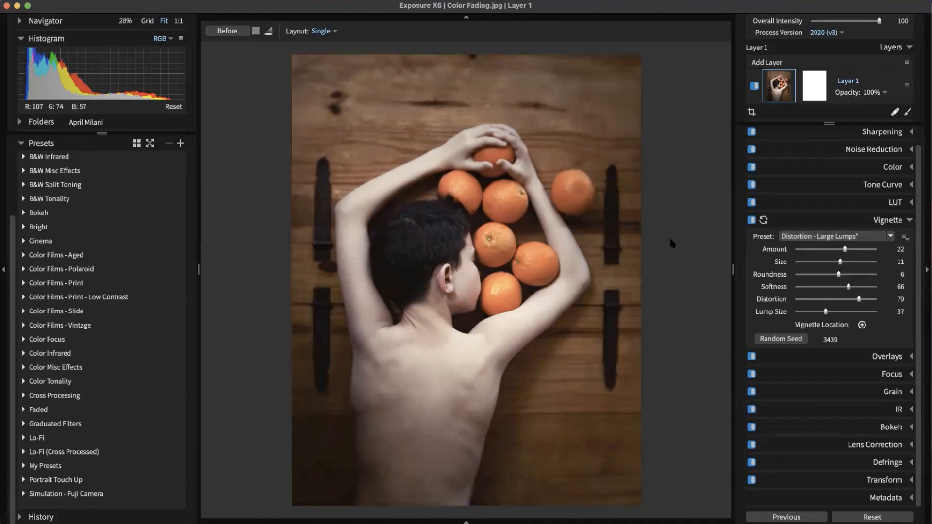
click(888, 220)
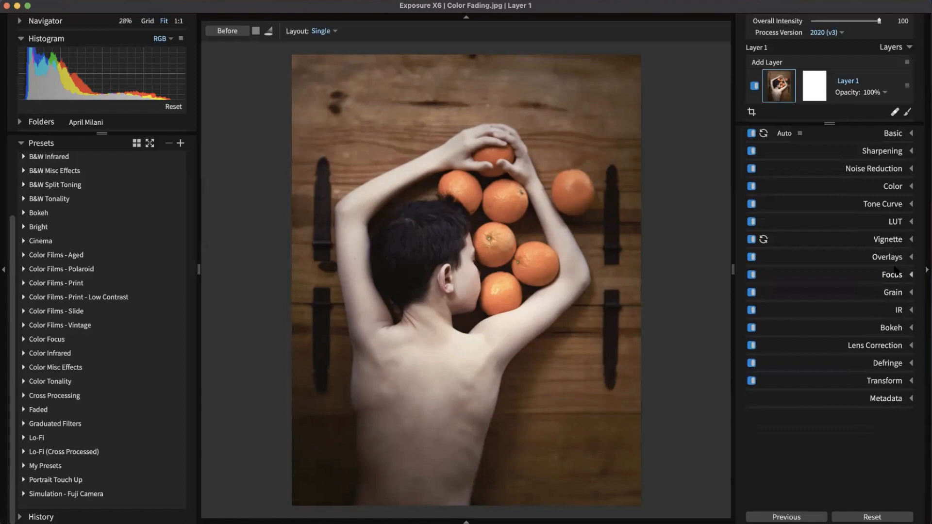
Step: Move and reshape the bokeh focus ellipse over the boy's head and oranges
click(897, 329)
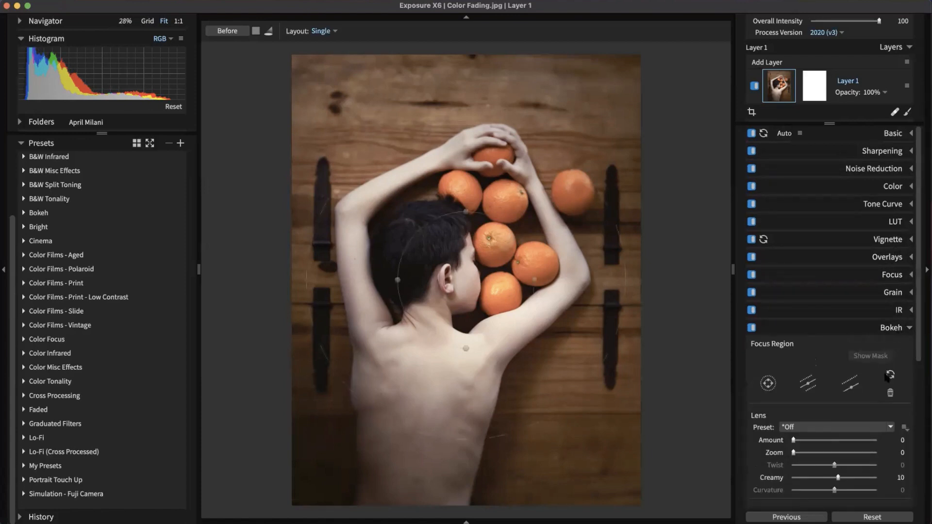
scroll(872, 331, down, 3)
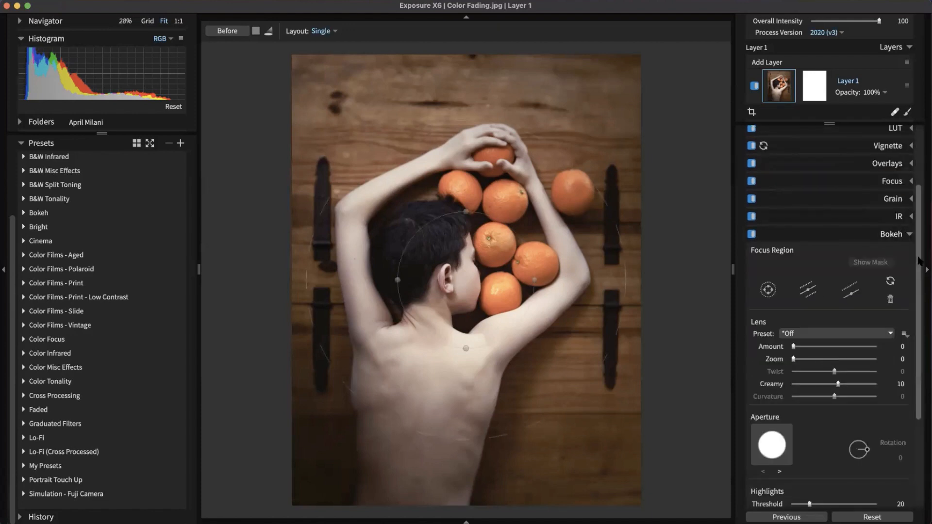
drag(494, 247, 517, 252)
drag(489, 218, 480, 158)
mouse_move(475, 293)
mouse_down()
mouse_move(482, 248)
mouse_move(474, 288)
mouse_up()
drag(560, 345, 487, 259)
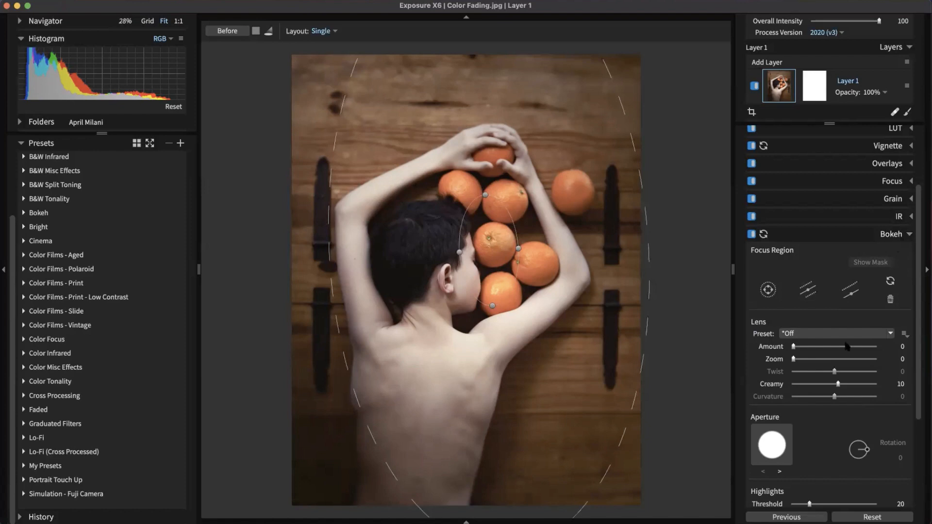
Step: Apply the Canon 85mm f/1.2L @ f/5.6 bokeh lens preset
click(820, 333)
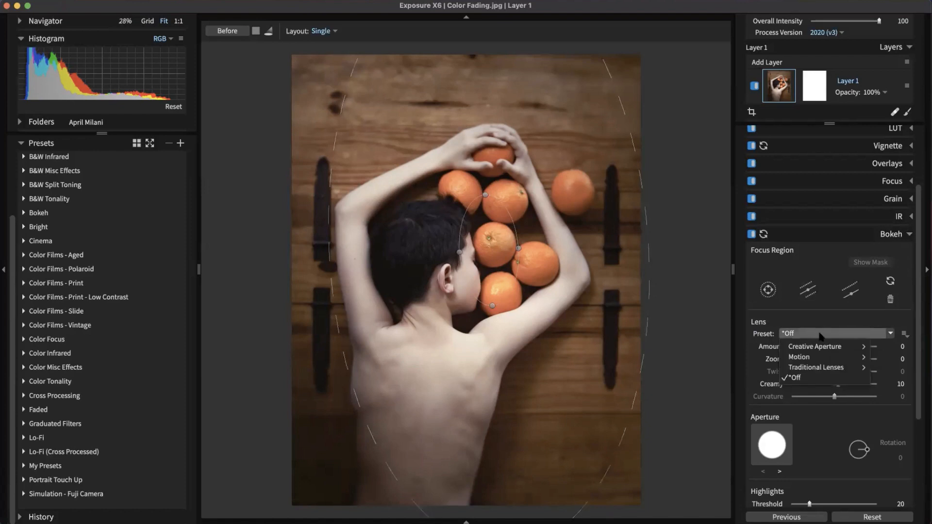
mouse_move(804, 358)
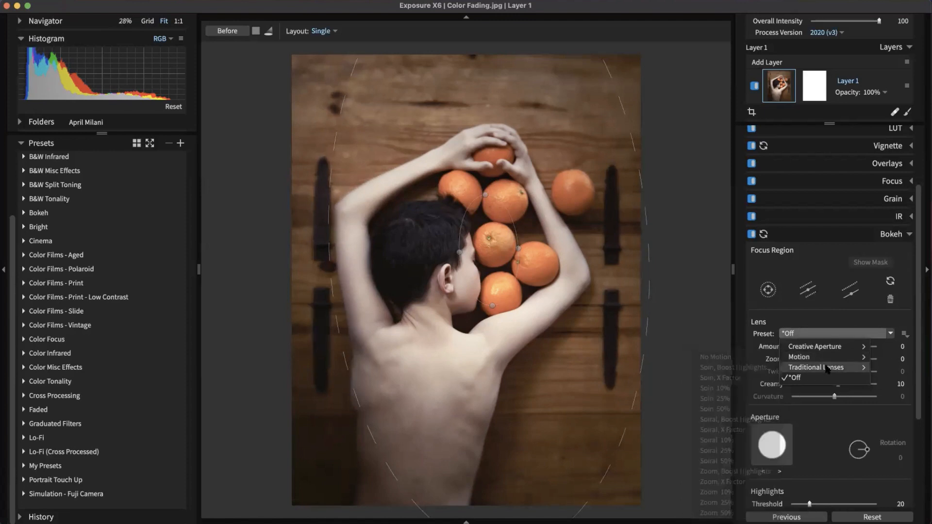
mouse_move(828, 367)
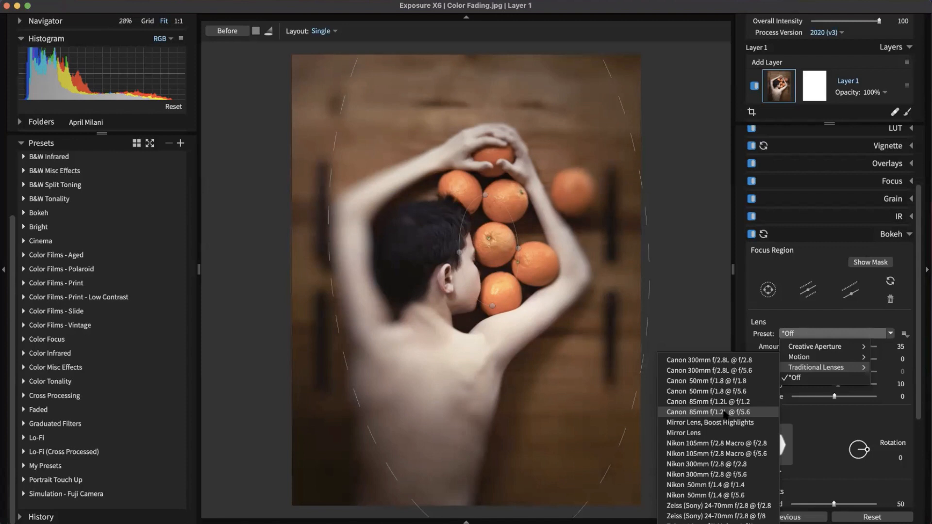
click(725, 412)
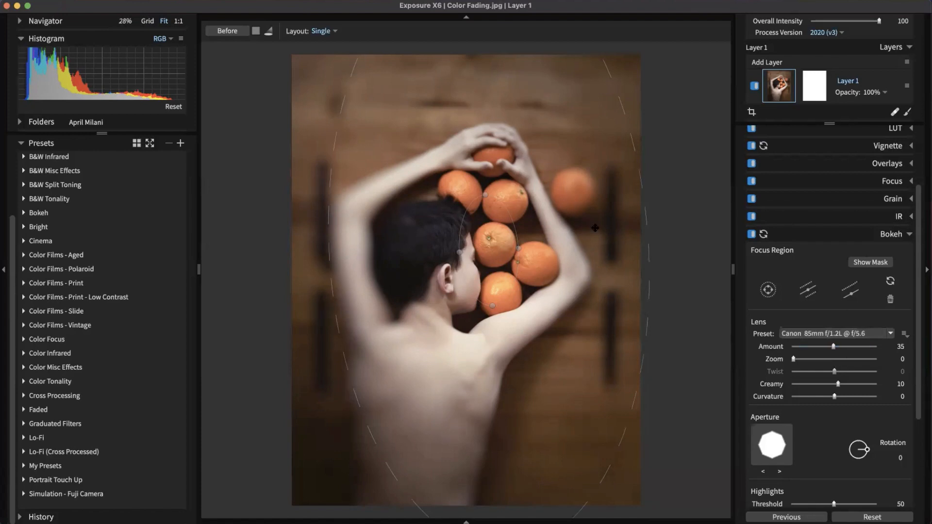
Step: Resize, reposition and rotate the focus ellipse clockwise around the boy and oranges
drag(510, 286, 402, 275)
drag(464, 277, 546, 331)
drag(515, 305, 531, 307)
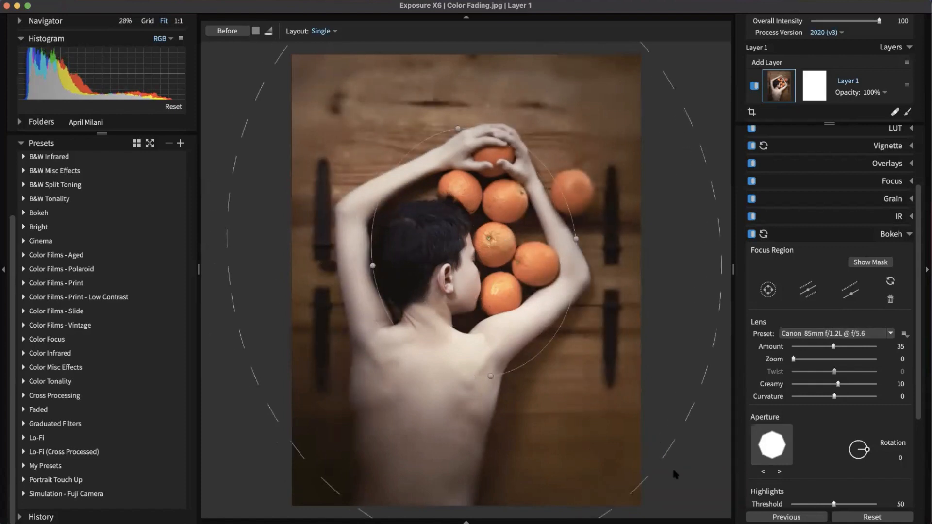
drag(669, 447, 658, 463)
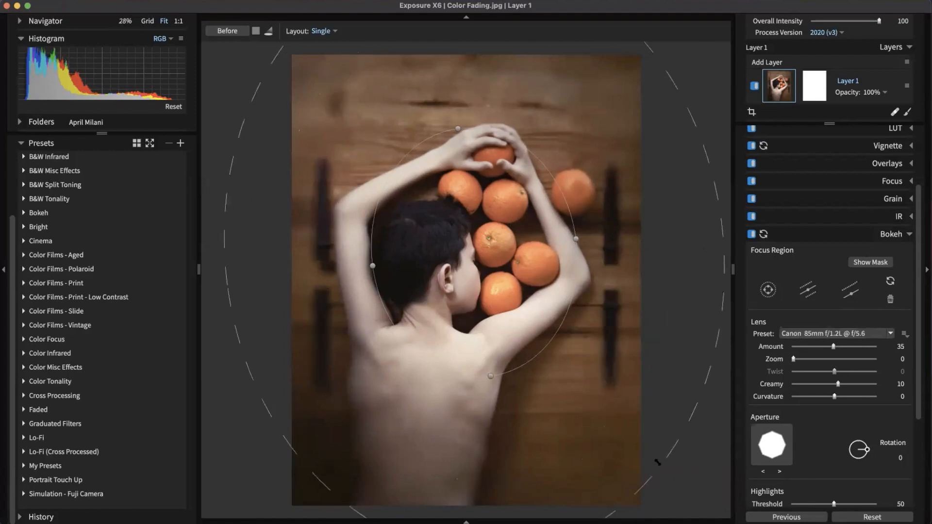
drag(562, 328, 557, 325)
drag(475, 275, 468, 272)
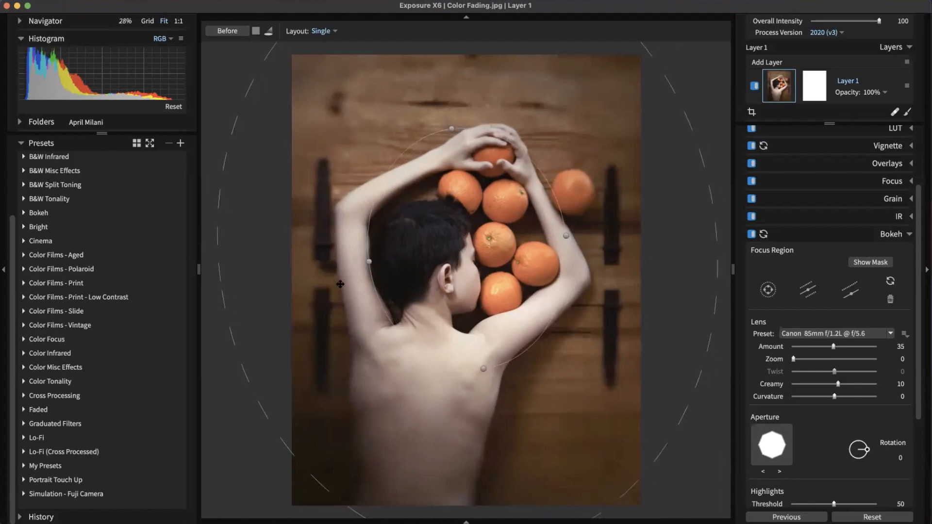
scroll(340, 284, up, 3)
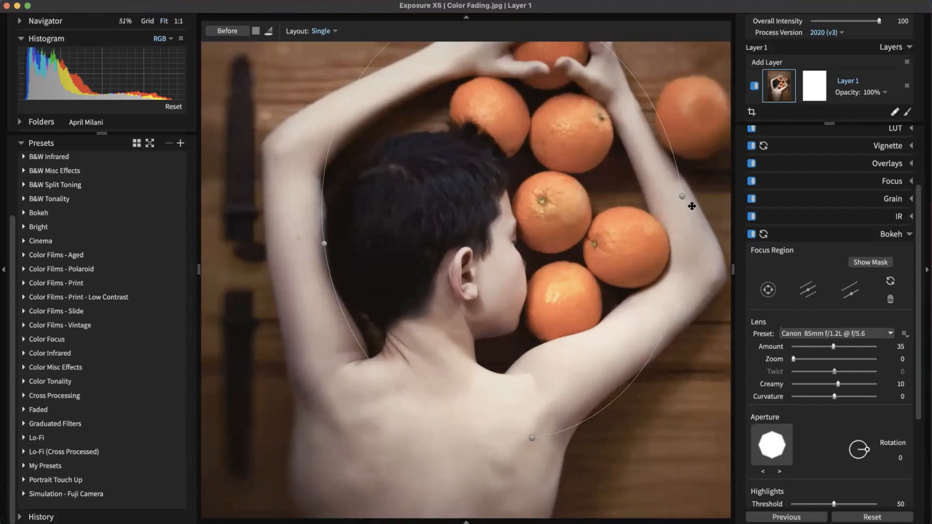
scroll(613, 298, down, 3)
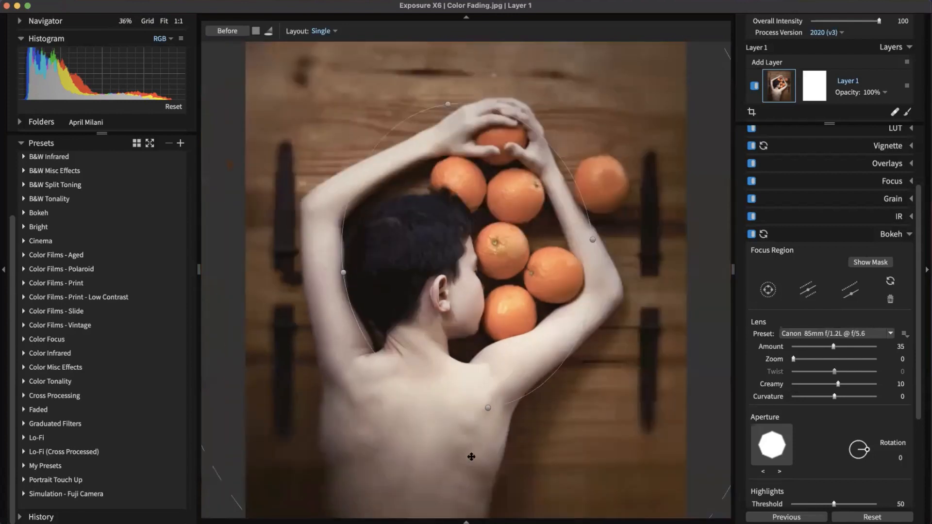
scroll(451, 507, down, 1)
drag(470, 462, 455, 497)
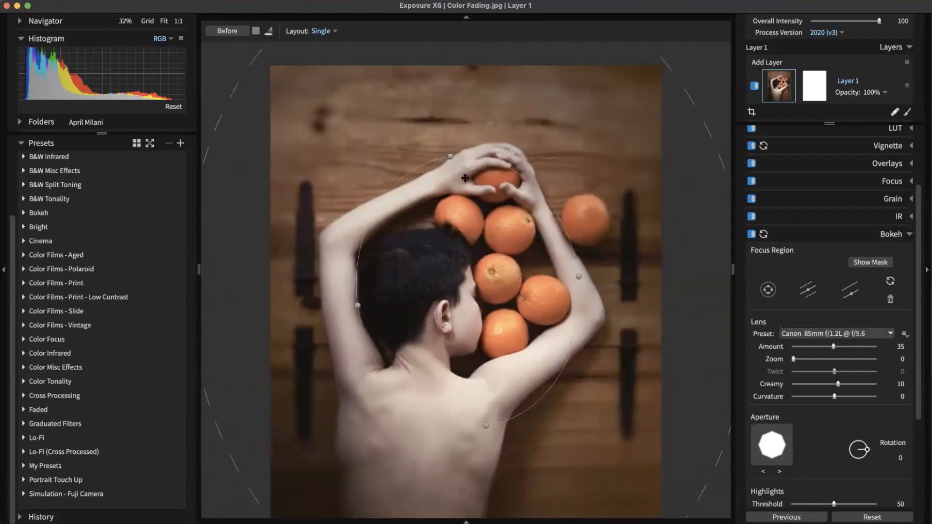
drag(451, 157, 491, 144)
drag(484, 252, 479, 253)
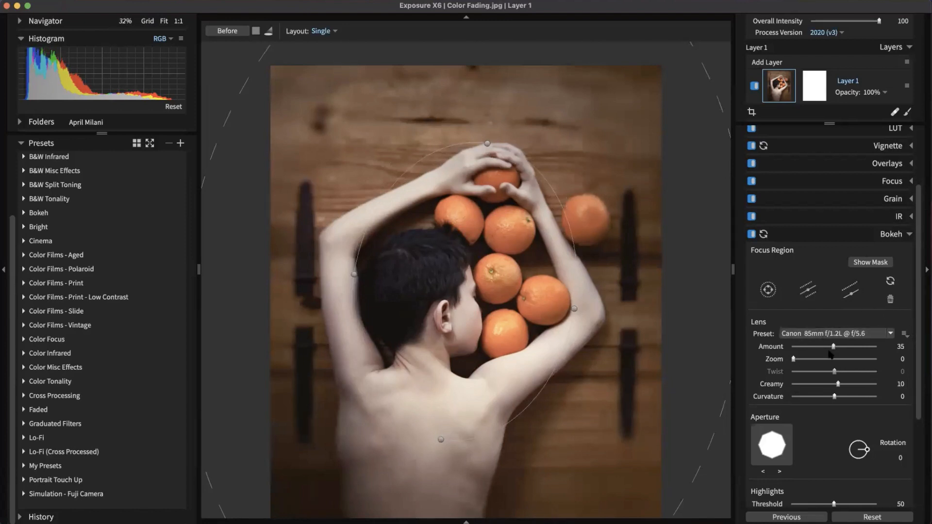
Step: Lower the bokeh Lens Amount and compare the blur off and on
drag(833, 346, 813, 347)
click(896, 235)
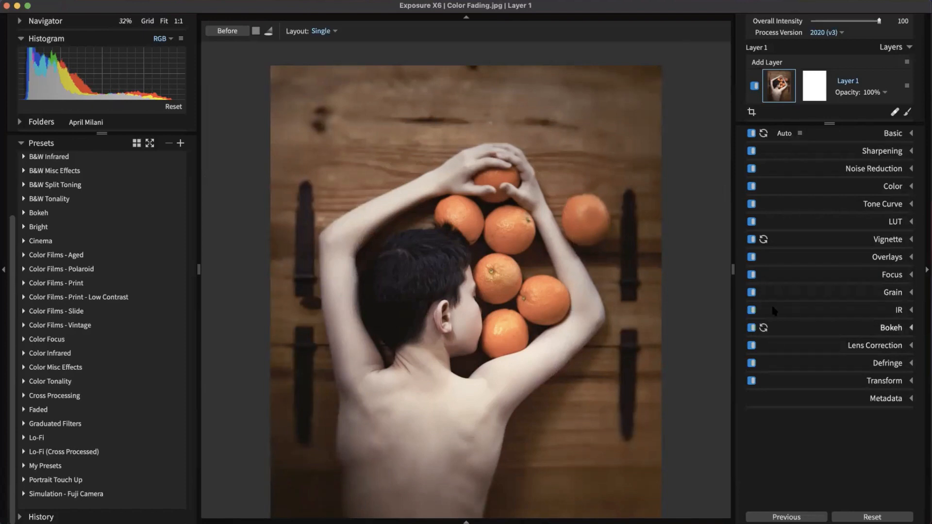
click(752, 328)
click(751, 328)
click(897, 328)
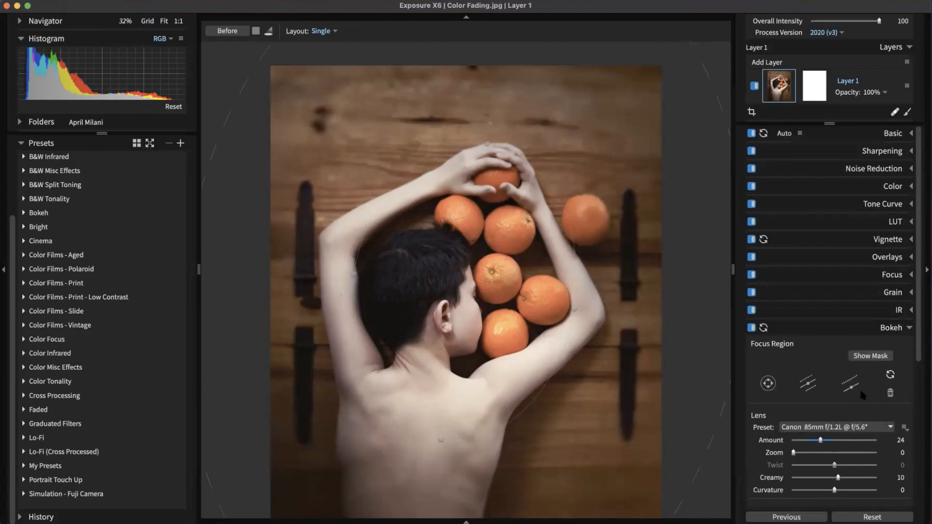
click(898, 330)
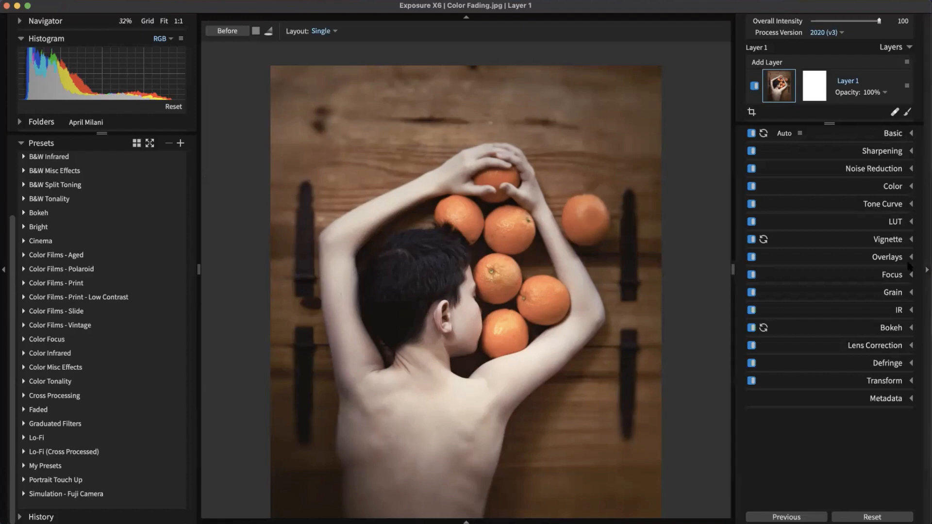
click(895, 292)
Step: Bring the boy's back and oranges into view and choose the Regular Grain 100% preset
scroll(869, 278, down, 3)
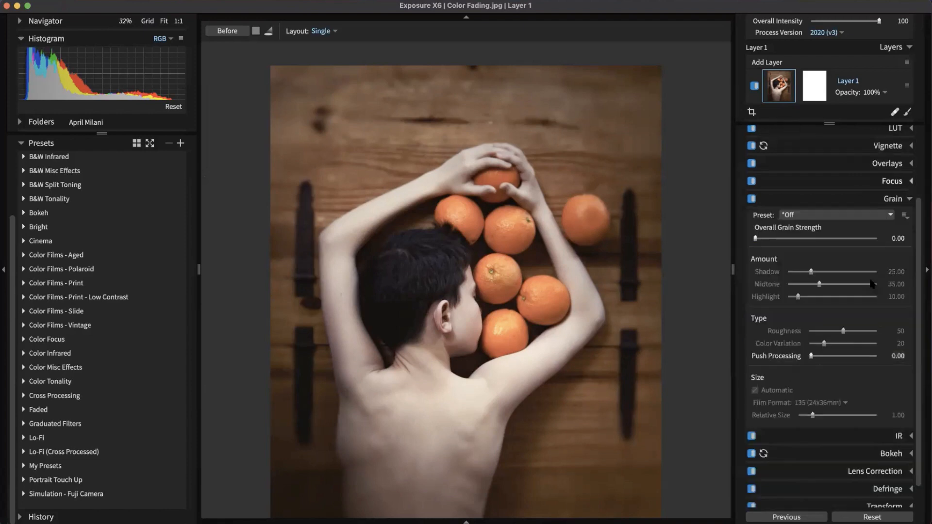
scroll(573, 391, up, 2)
scroll(537, 439, up, 2)
scroll(538, 439, up, 6)
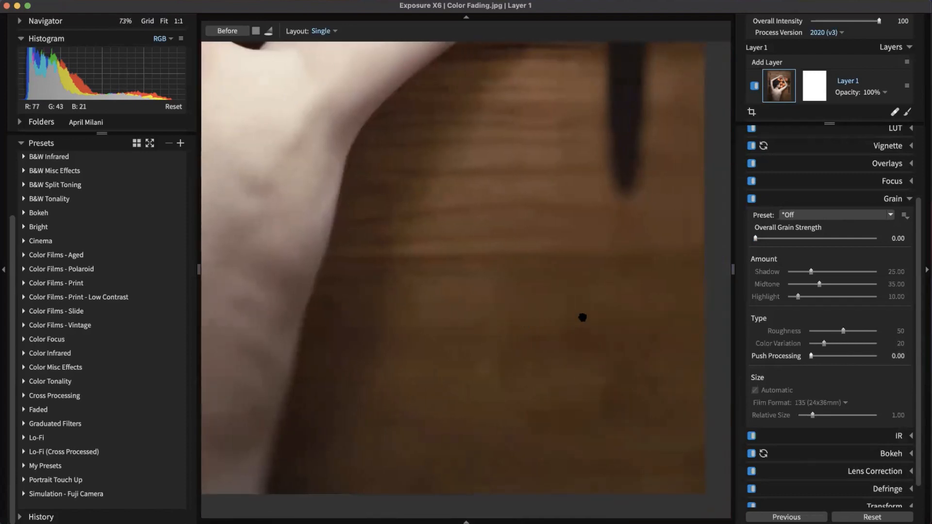
scroll(529, 253, down, 2)
drag(550, 263, 548, 252)
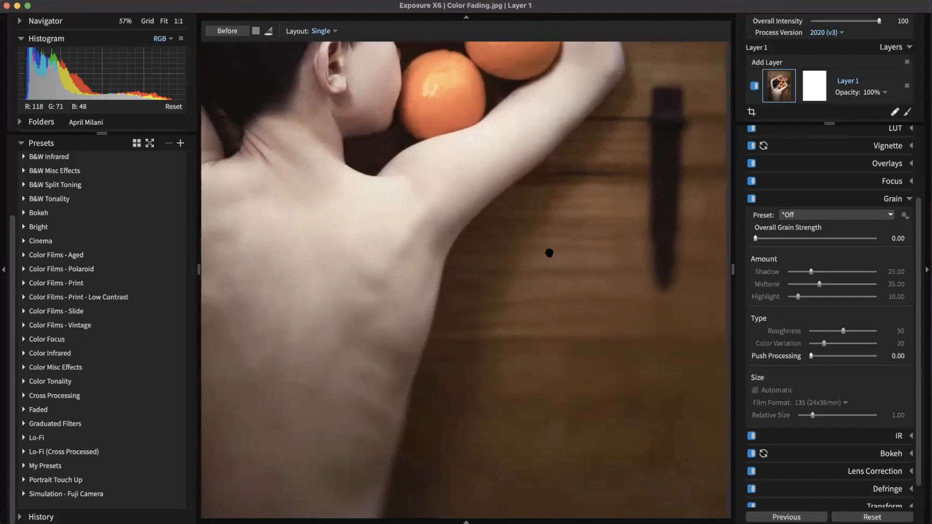
click(839, 216)
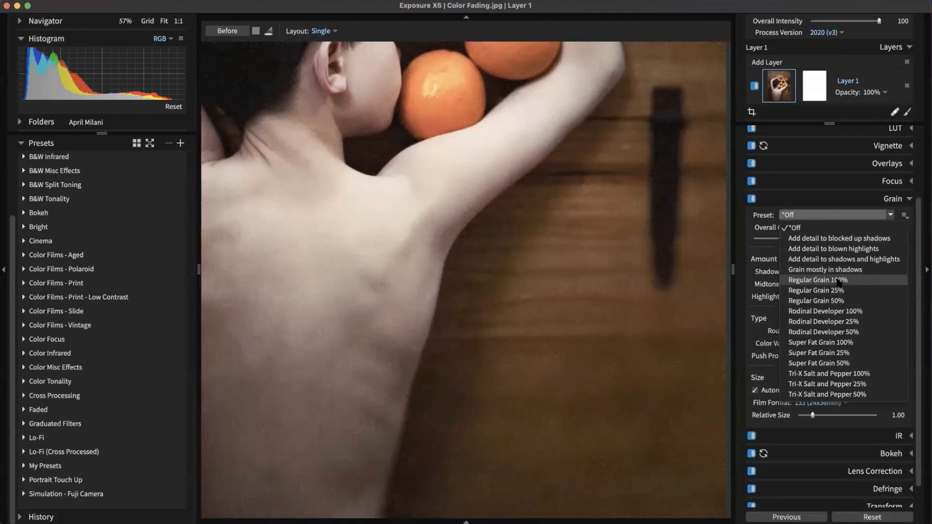
click(837, 281)
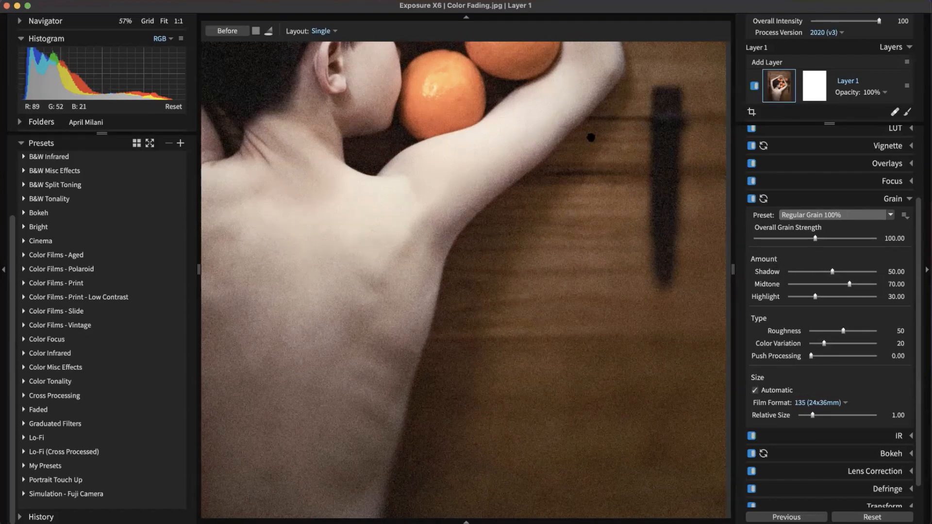
Step: Set grain shadow 24.70, midtone 45.78, highlight 71.69, colour variation 40 and strength about 51
drag(829, 274, 813, 274)
drag(853, 286, 831, 286)
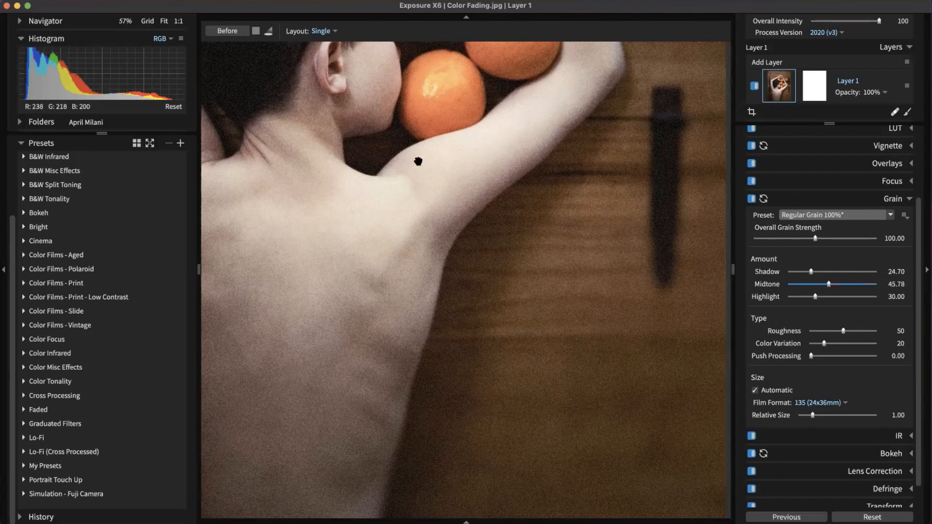
drag(815, 296, 851, 297)
drag(827, 345, 837, 344)
click(847, 403)
click(824, 416)
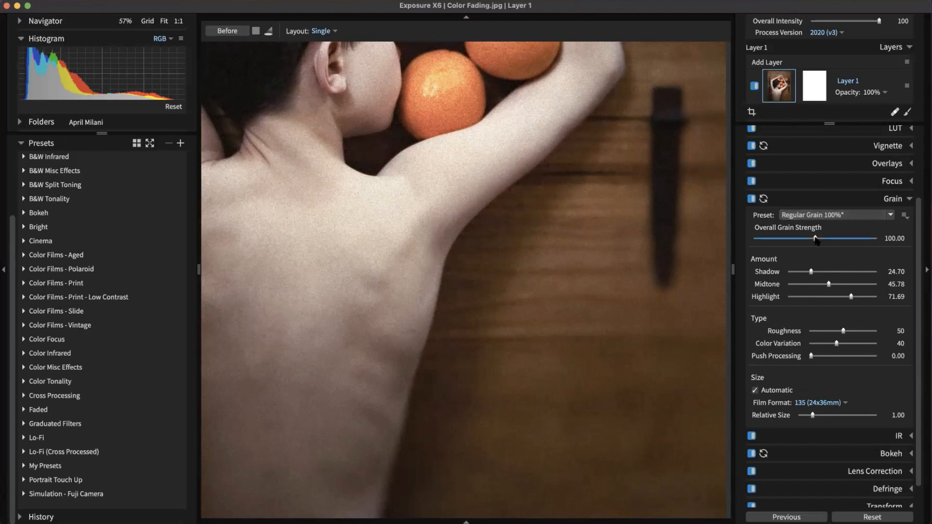
drag(818, 241, 786, 243)
click(897, 201)
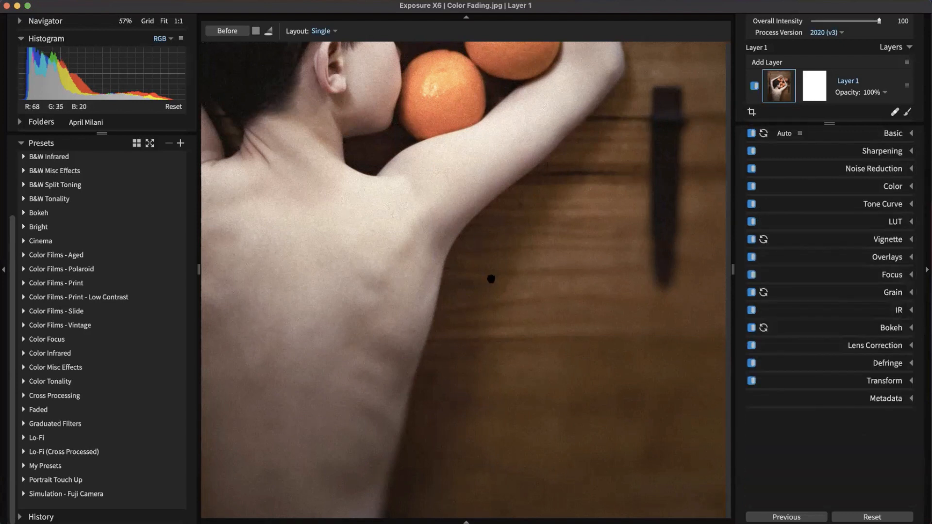
click(500, 325)
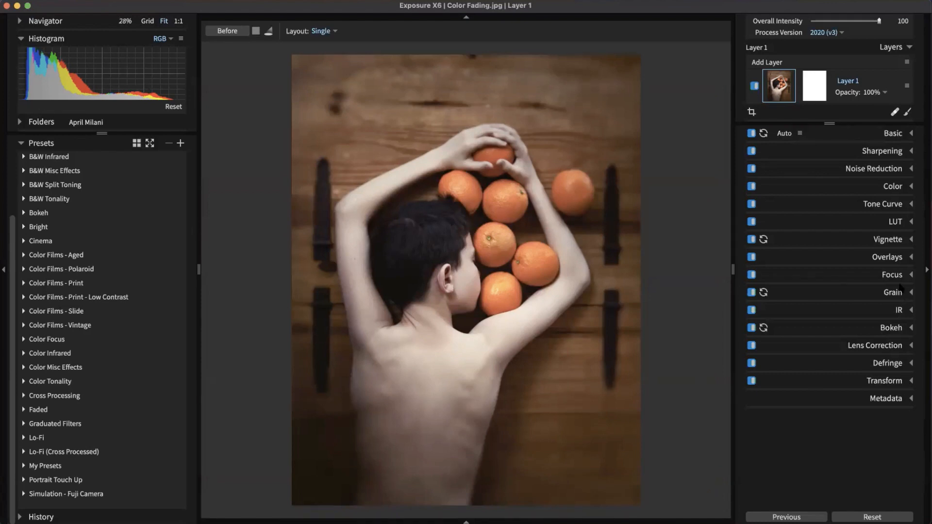
Step: Try a grunge border, remove it again, and switch on the warm light effect overlay
click(896, 262)
scroll(849, 301, down, 2)
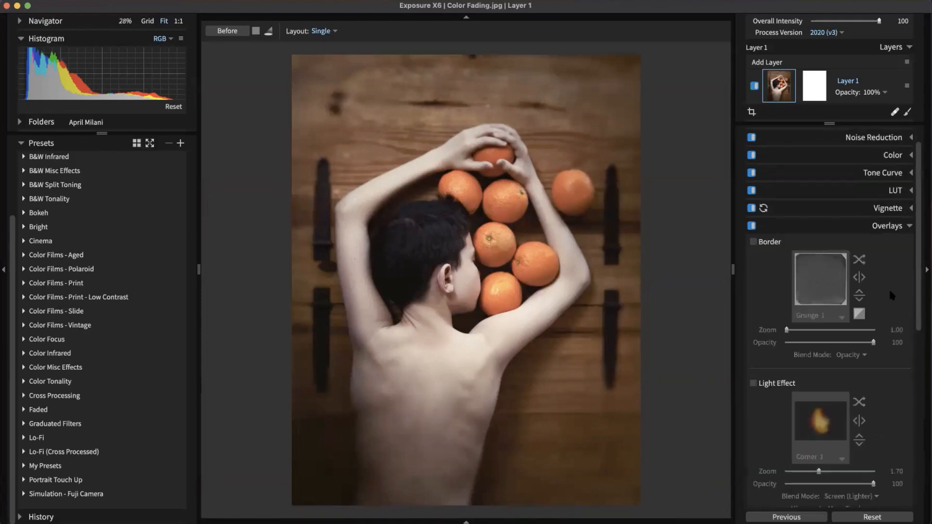
scroll(796, 298, down, 3)
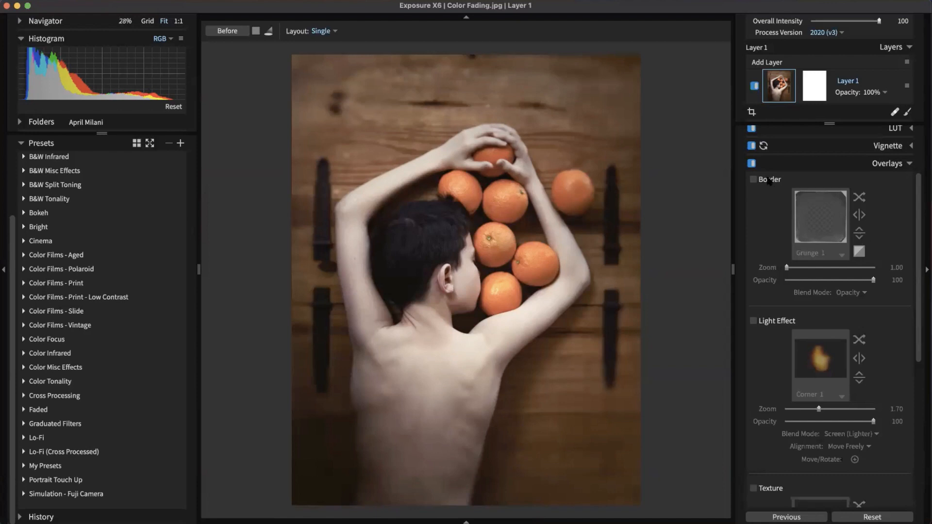
click(753, 179)
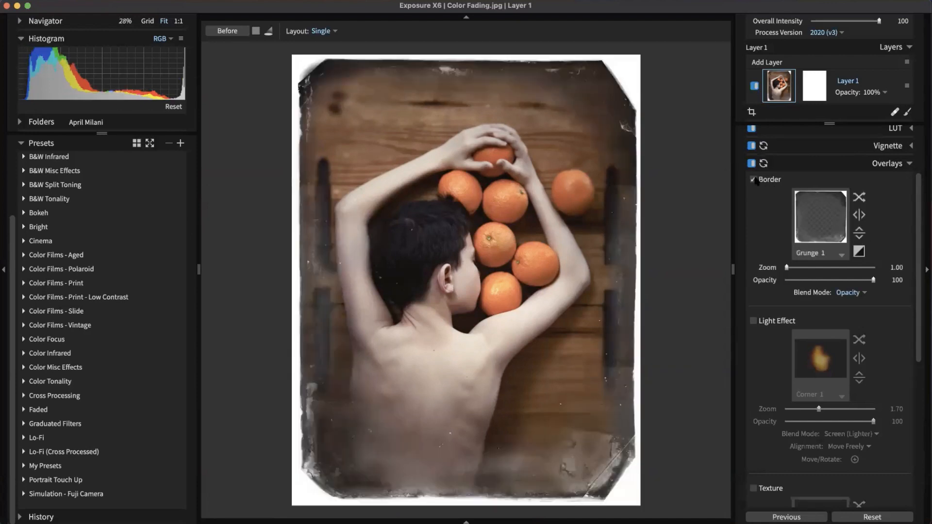
click(753, 180)
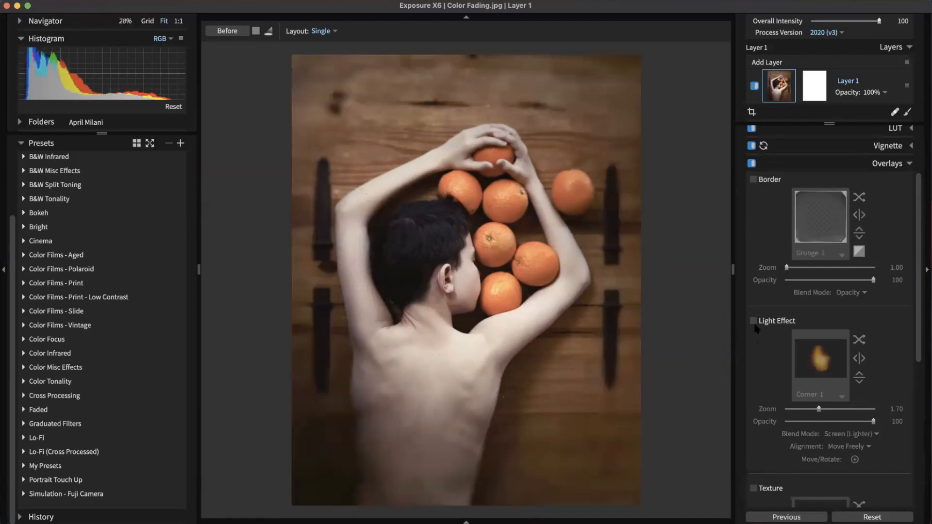
click(754, 322)
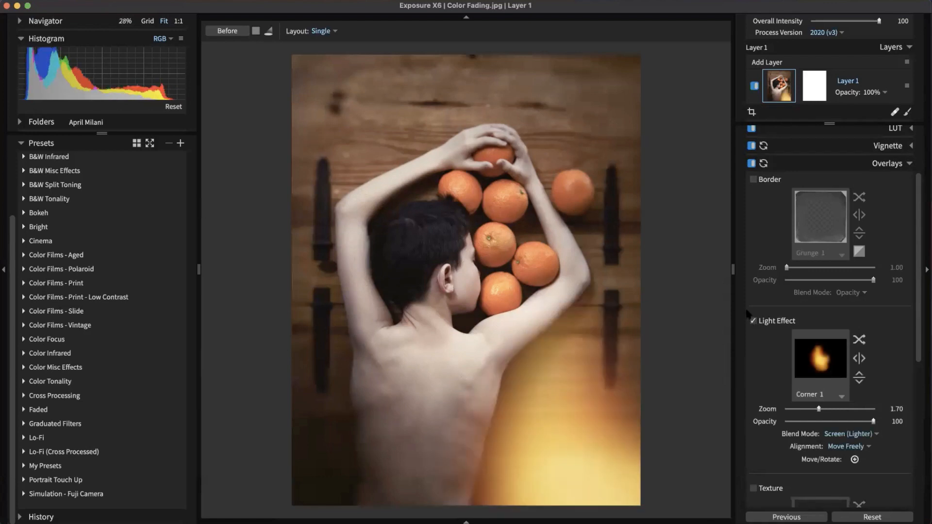
scroll(747, 314, down, 2)
scroll(748, 314, down, 3)
scroll(553, 420, up, 1)
scroll(590, 395, down, 1)
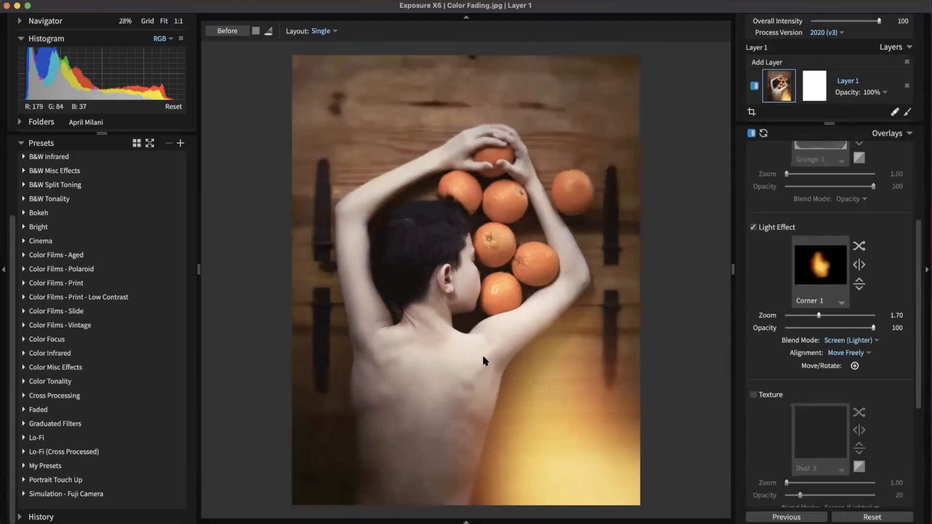
Step: Add a Dust 2 texture with the light effect off, protecting the boy's face at 46
click(754, 394)
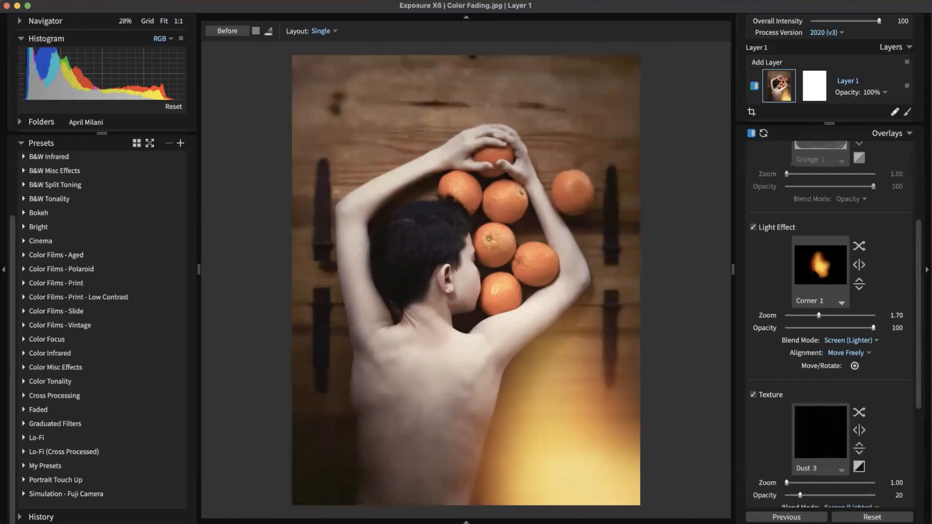
click(753, 227)
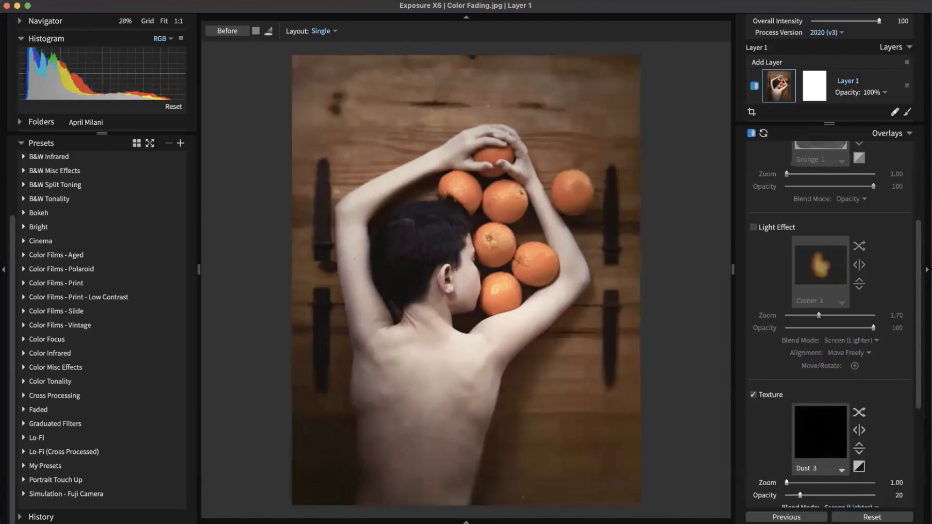
click(820, 432)
click(800, 121)
click(519, 319)
scroll(567, 209, up, 1)
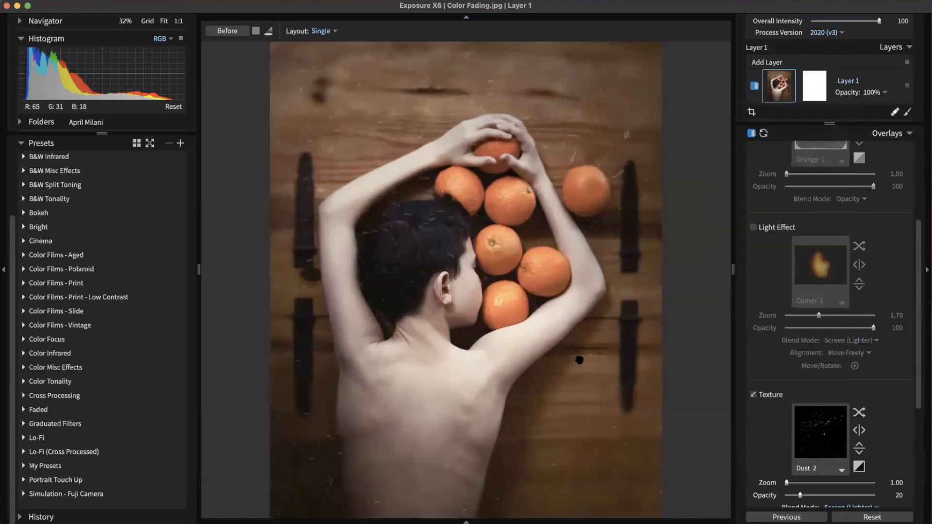
scroll(577, 350, down, 1)
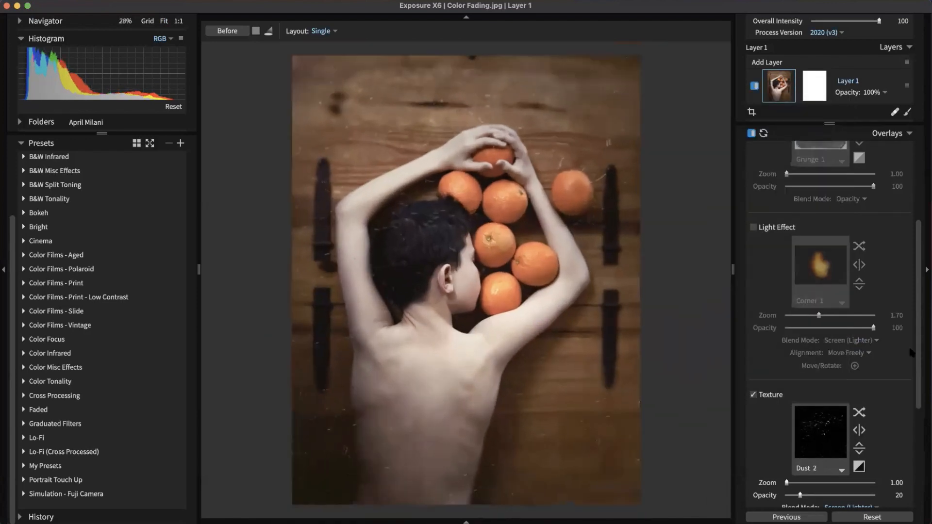
scroll(817, 359, down, 3)
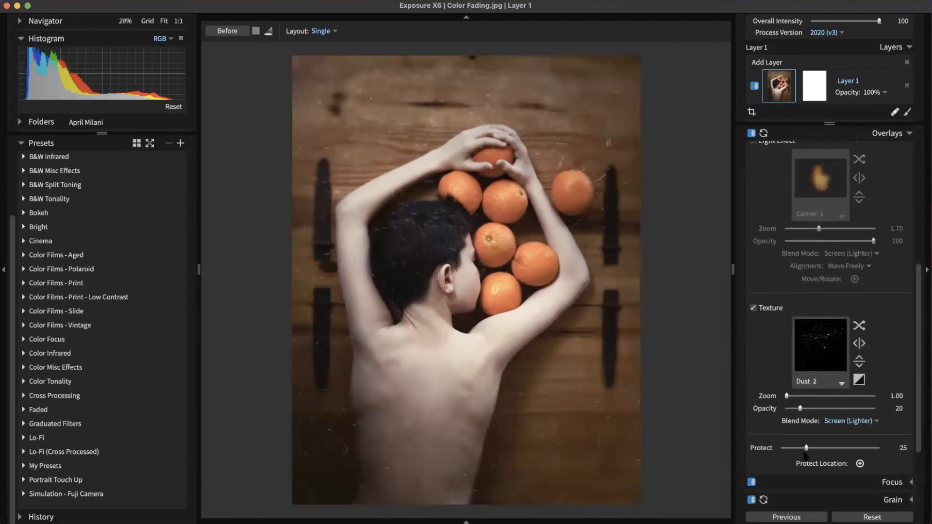
click(861, 464)
click(458, 279)
drag(816, 449, 826, 448)
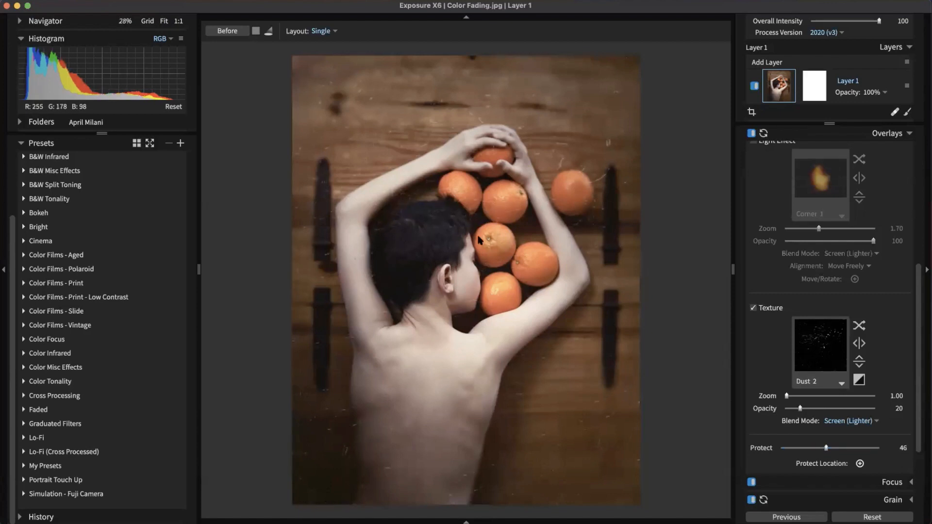
Step: Switch the dust texture off and turn the light effect overlay back on
scroll(455, 329, up, 1)
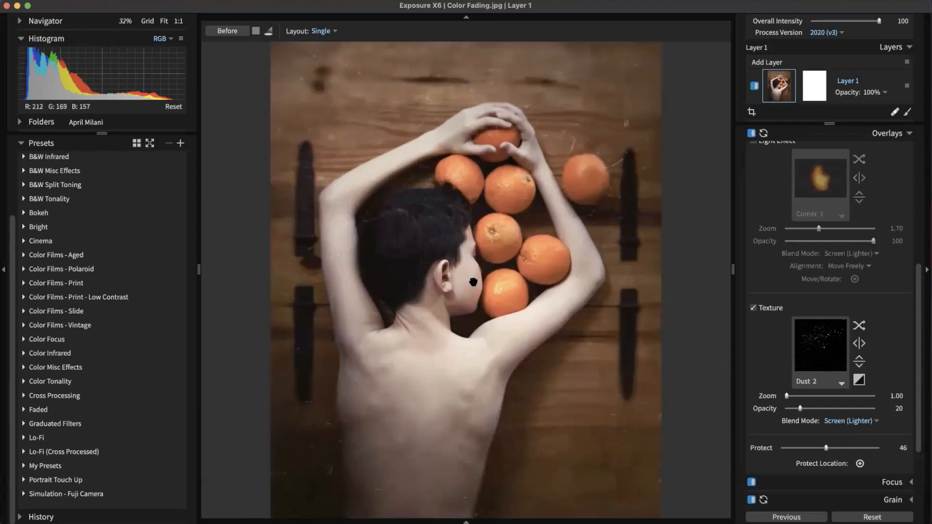
scroll(864, 466, up, 2)
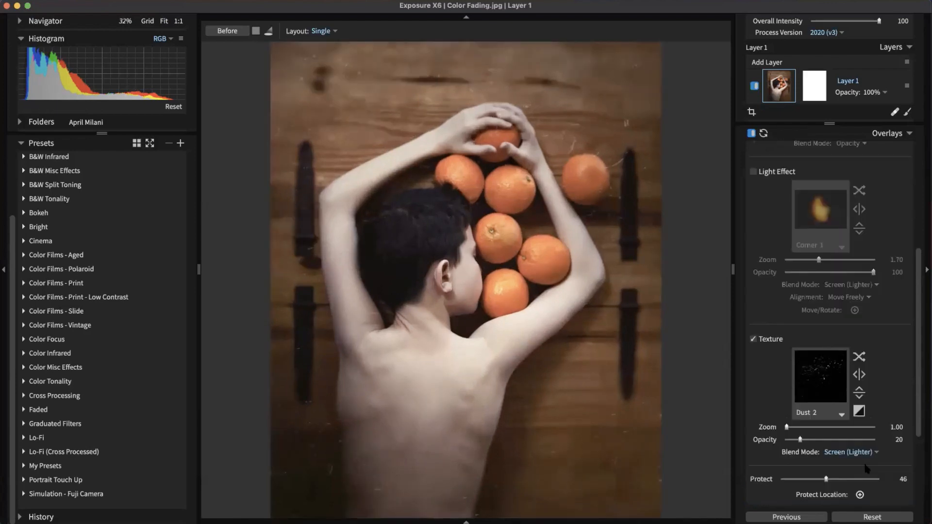
click(753, 339)
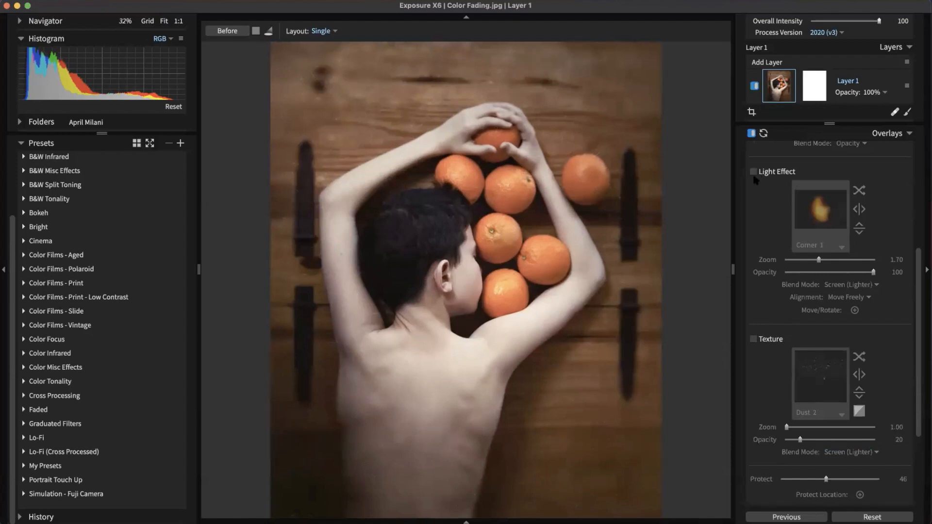
scroll(869, 267, up, 3)
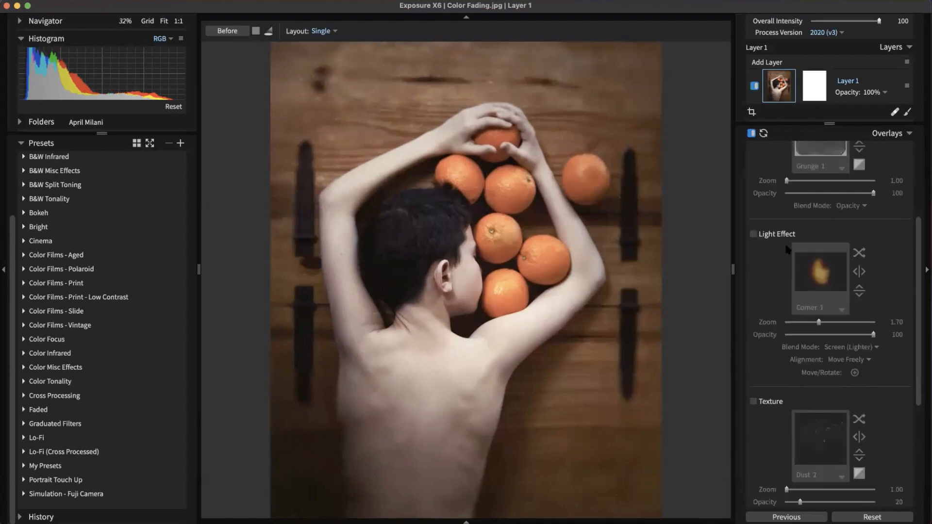
click(753, 233)
Step: Filter the light effects to Haze and preview Earthy Haze, Fog, Sunrise, Violet Haze and Warm Nebula
click(824, 281)
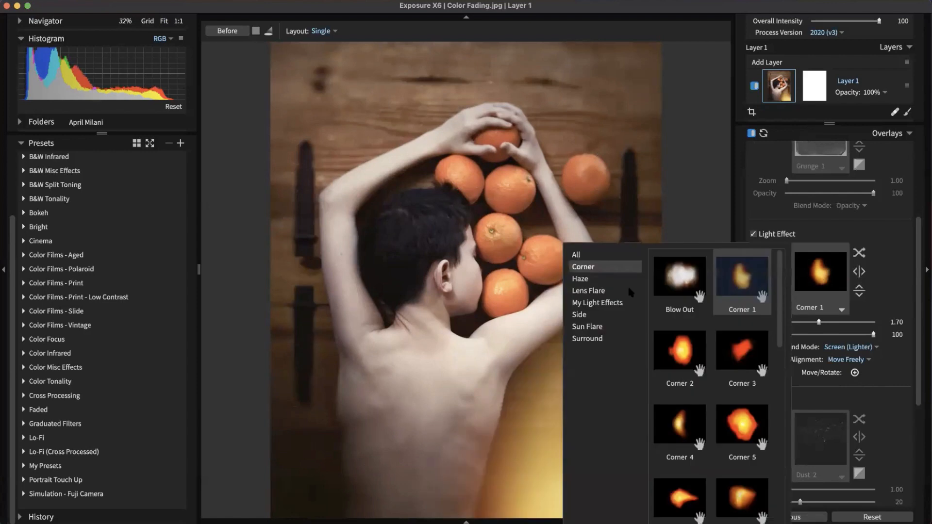
click(679, 282)
click(603, 280)
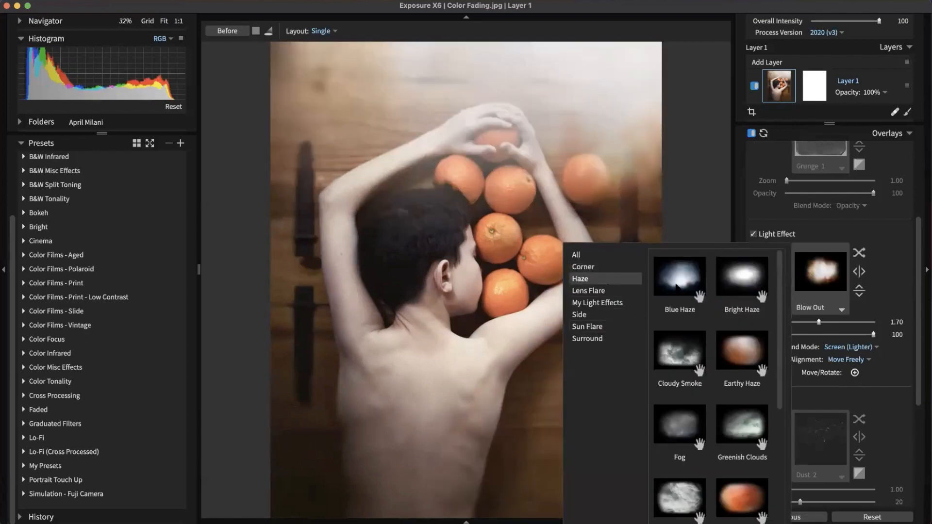
click(731, 349)
click(700, 430)
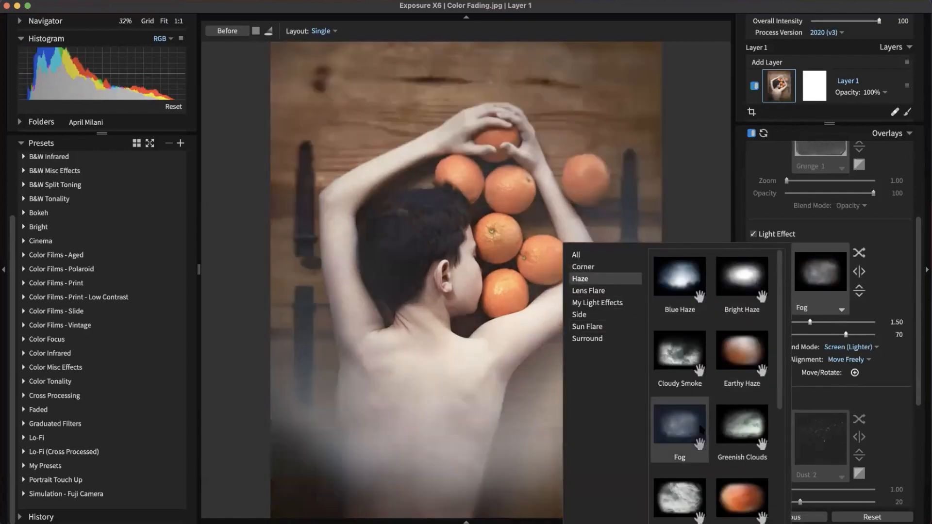
scroll(709, 406, down, 6)
click(679, 439)
click(742, 439)
click(706, 493)
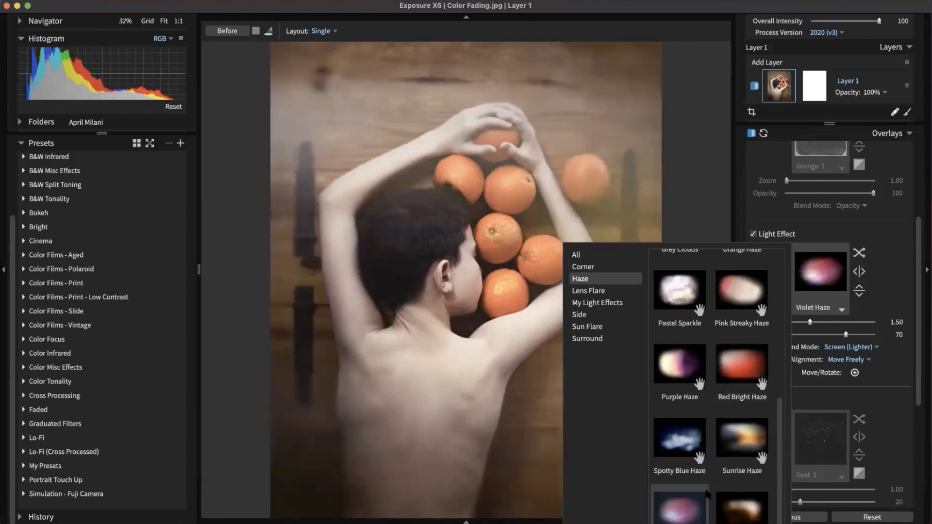
click(736, 506)
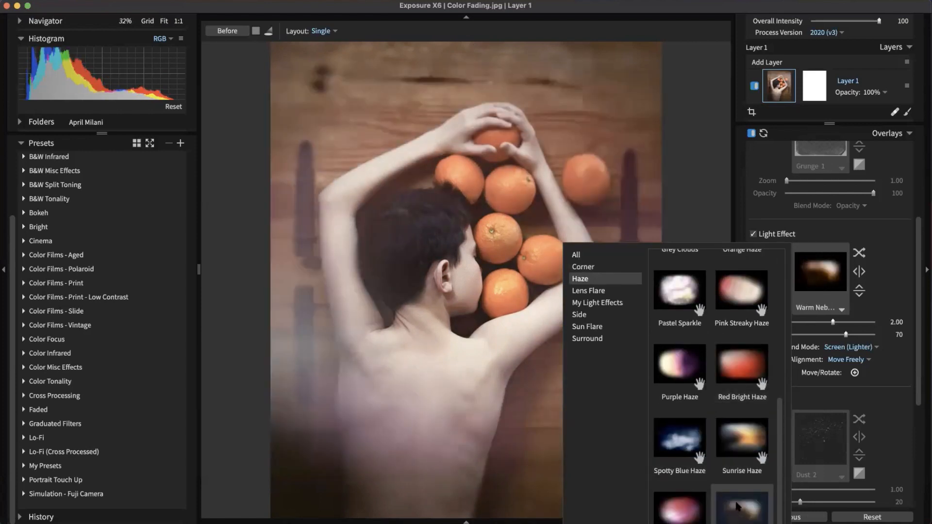
click(682, 503)
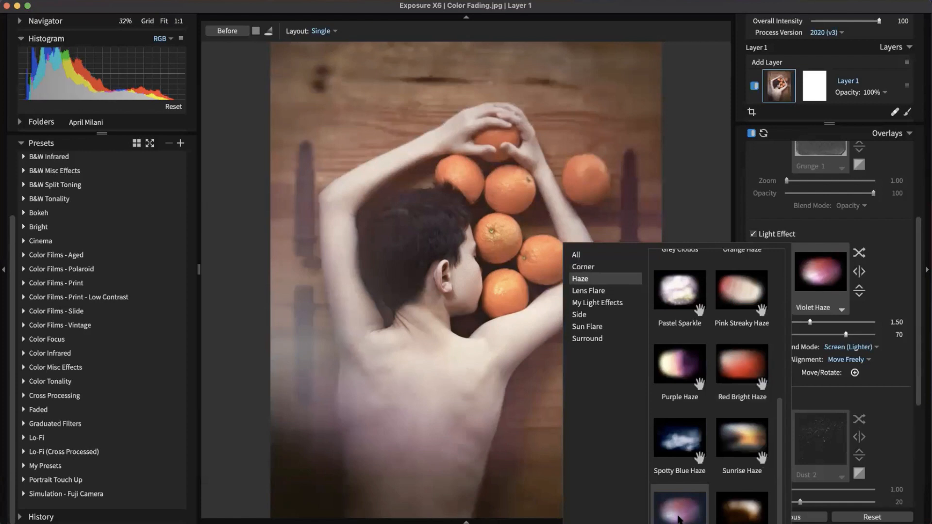
Step: Preview Grey Clouds, Orange Haze and Red Bright Haze, then choose Earthy Haze
scroll(682, 509, up, 5)
click(692, 490)
scroll(691, 490, up, 2)
click(720, 478)
scroll(728, 462, down, 4)
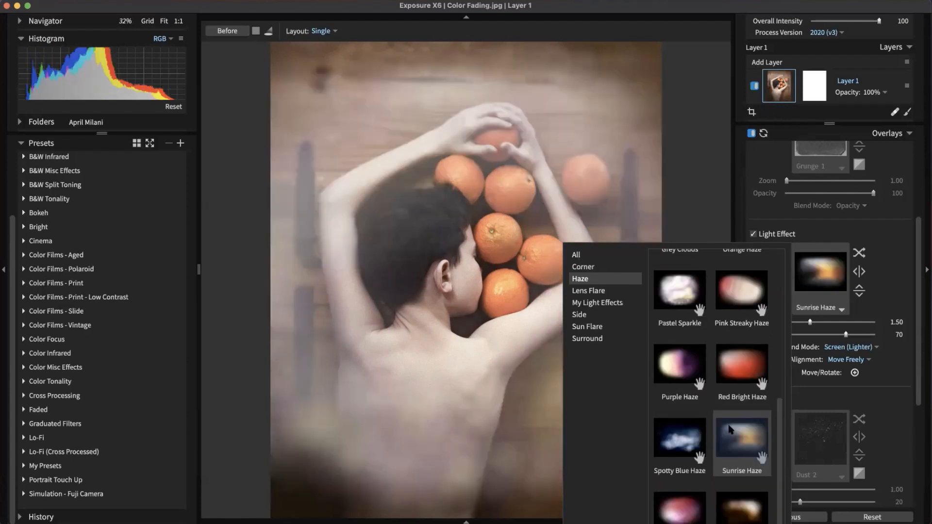
click(745, 367)
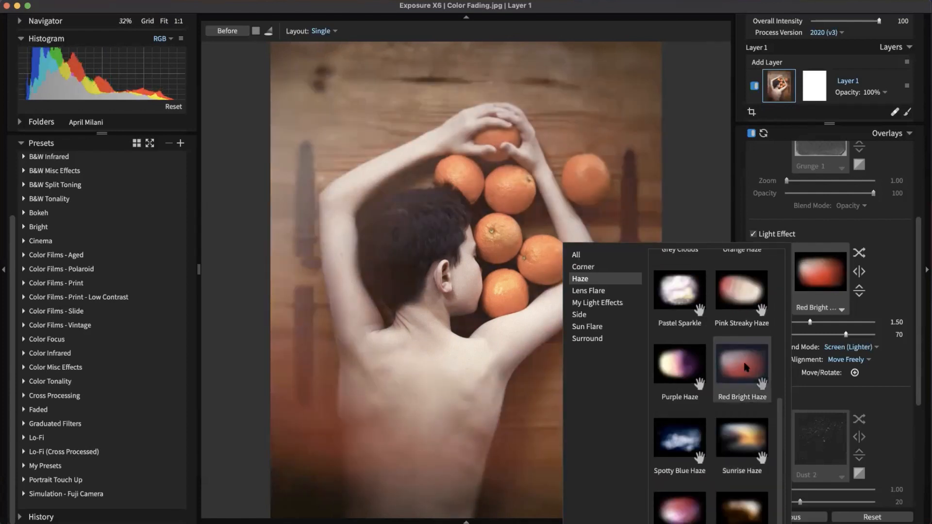
scroll(746, 367, up, 3)
click(746, 365)
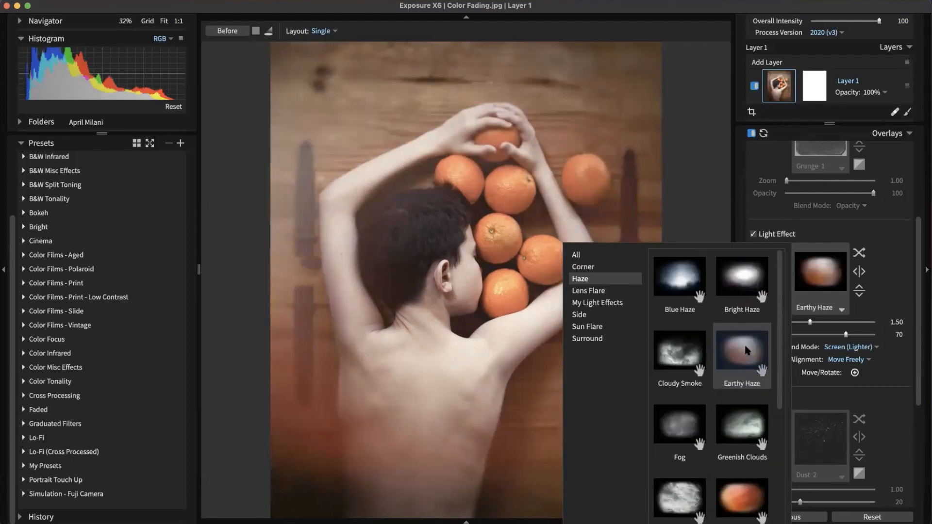
Step: Rotate and move the Earthy Haze glow onto the boy's hair, enlarged to 2.01
click(745, 350)
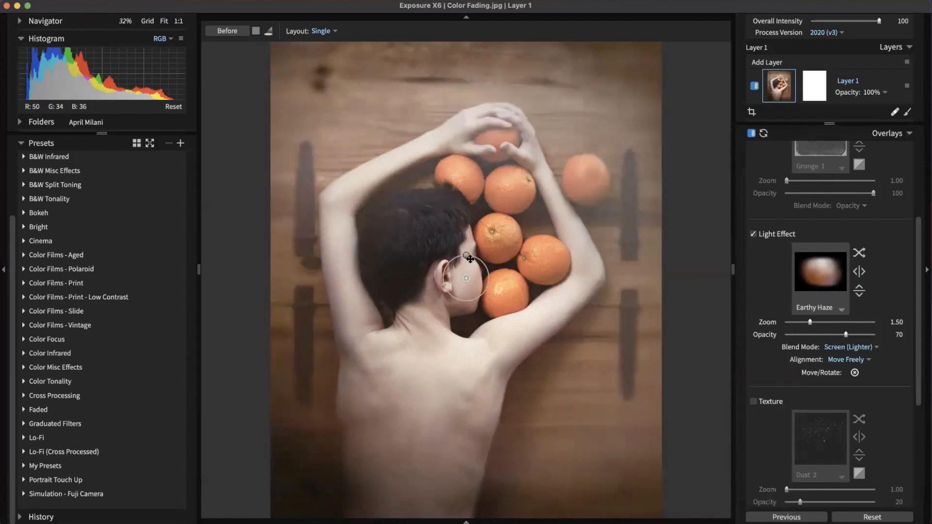
drag(452, 256, 432, 262)
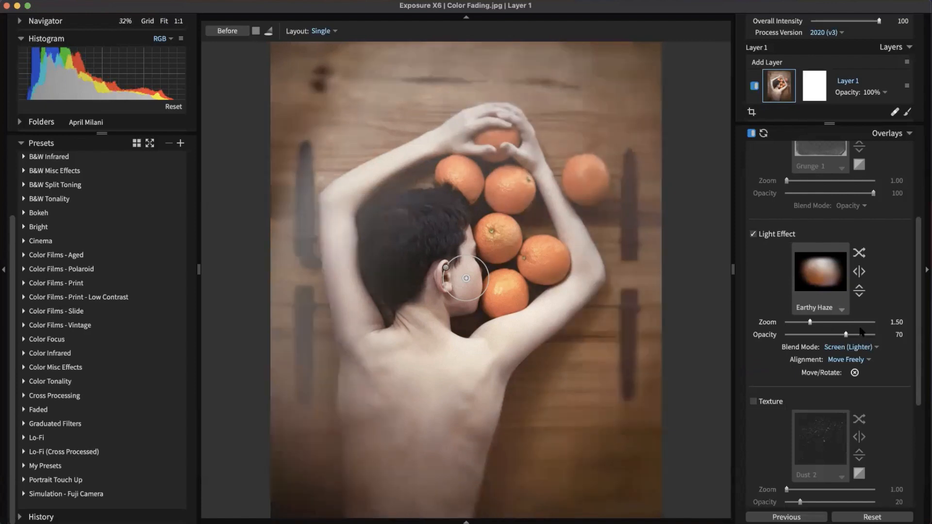
drag(862, 334, 900, 333)
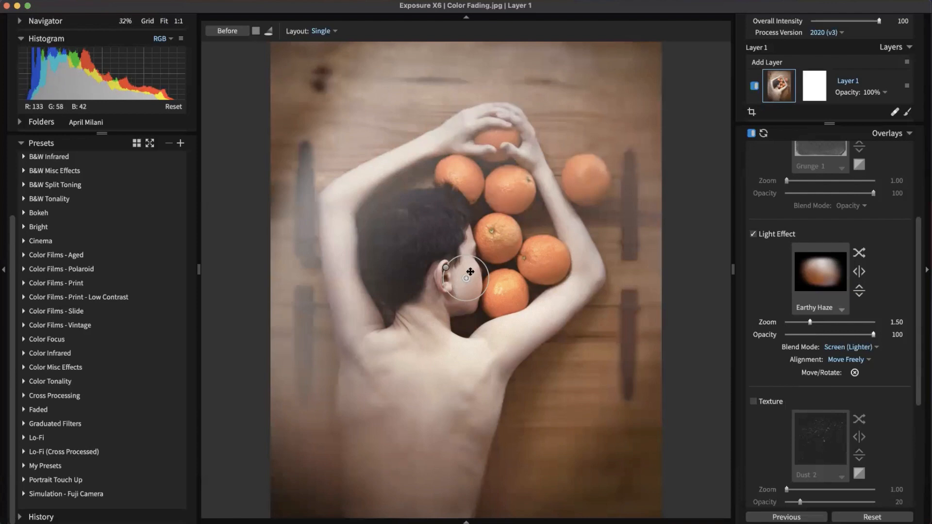
drag(468, 278, 416, 242)
drag(809, 322, 833, 321)
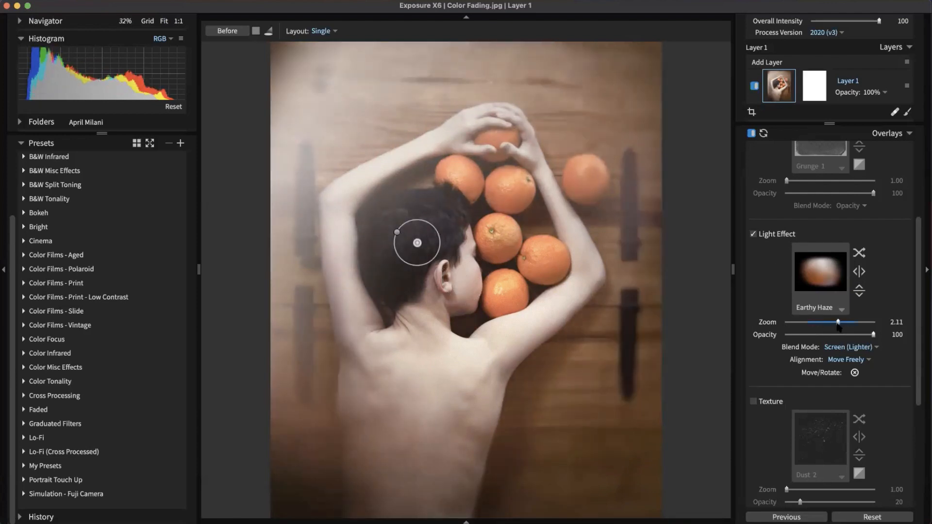
drag(420, 241, 403, 232)
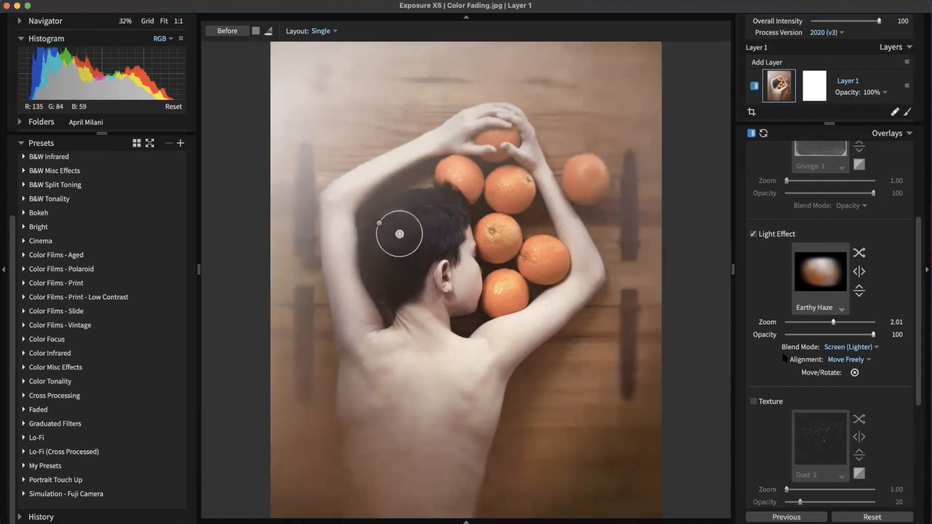
Step: After trying Hard Light, blend the light effect in Opacity mode at opacity 22
click(859, 347)
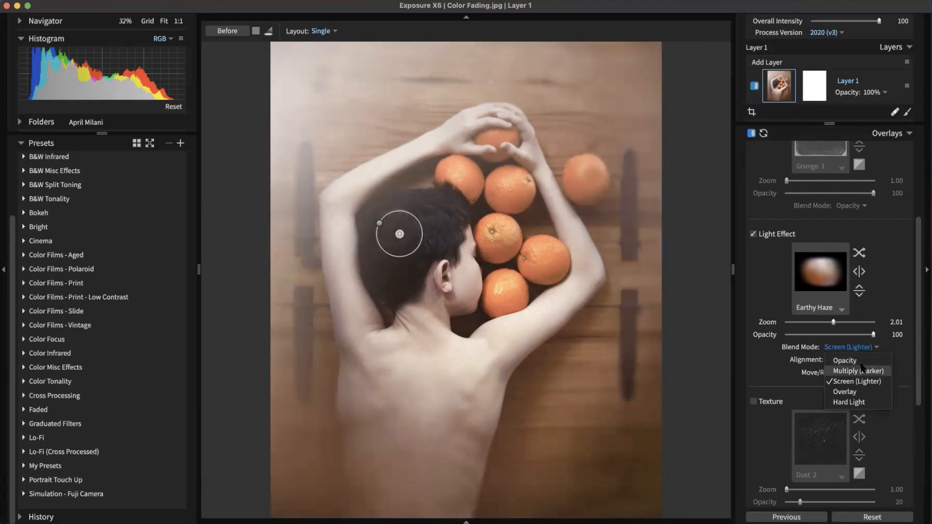
click(859, 402)
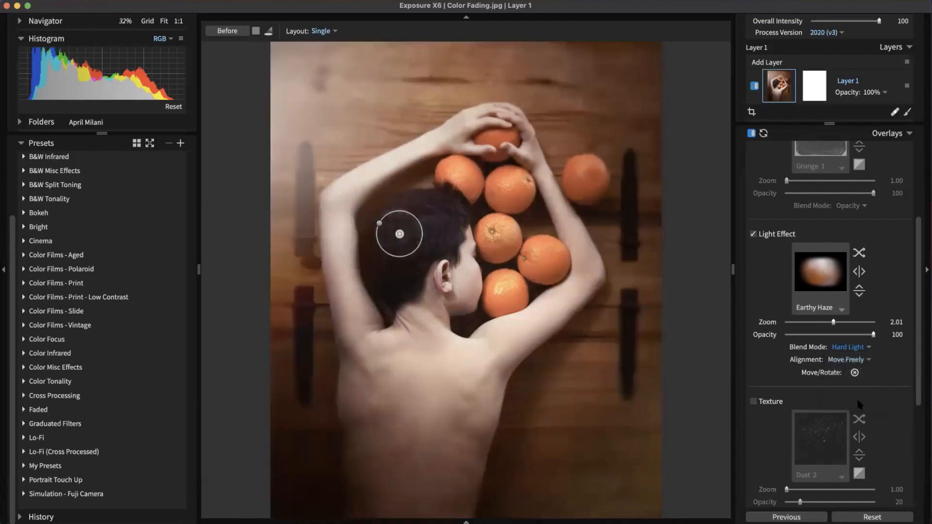
click(855, 348)
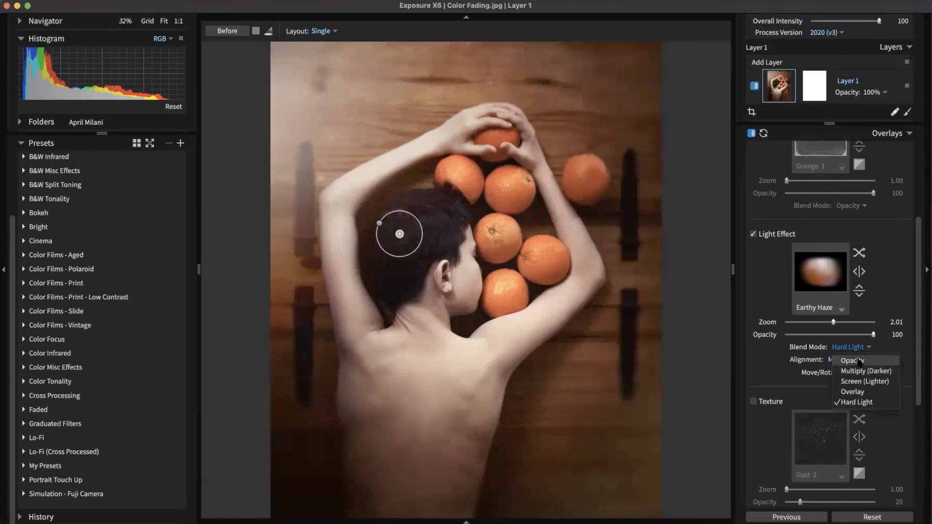
click(860, 361)
drag(873, 335, 805, 334)
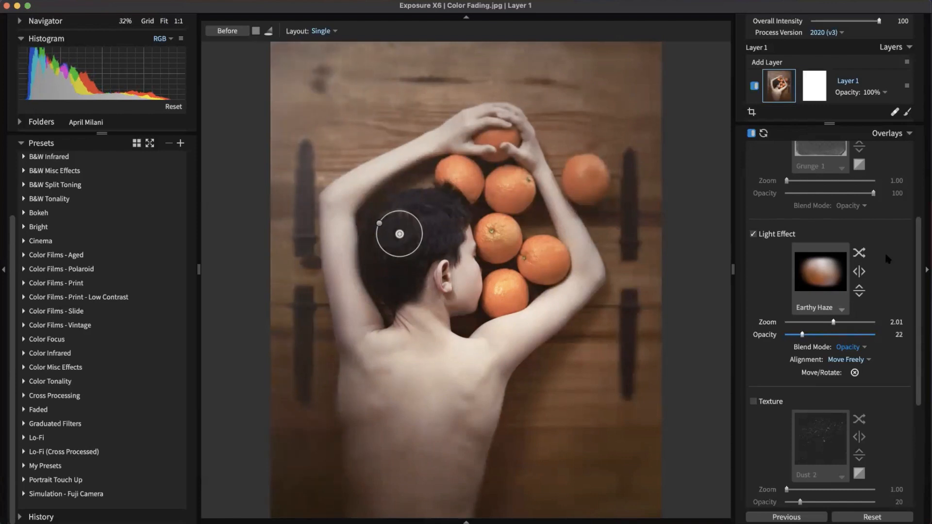
scroll(878, 293, up, 5)
Step: Collapse Overlays and check Layer 1's overall opacity, leaving it at 100%
click(888, 135)
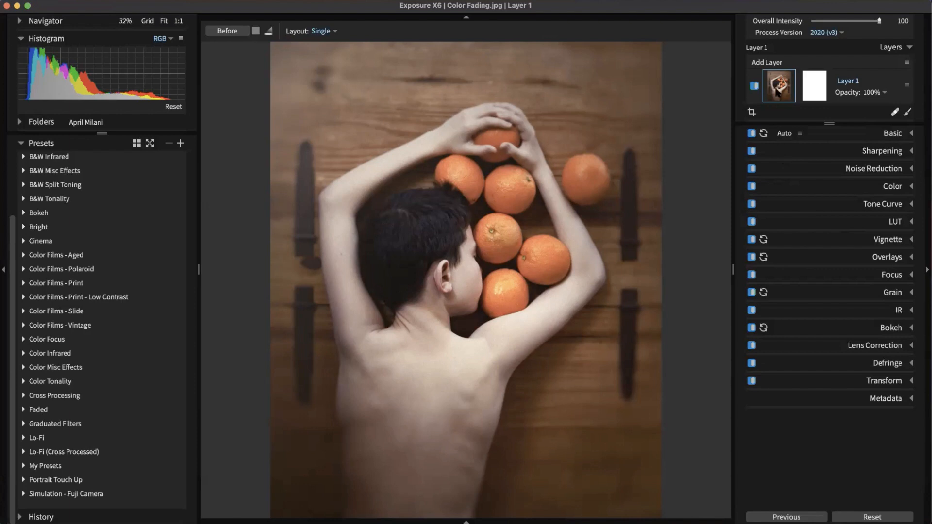
mouse_move(777, 92)
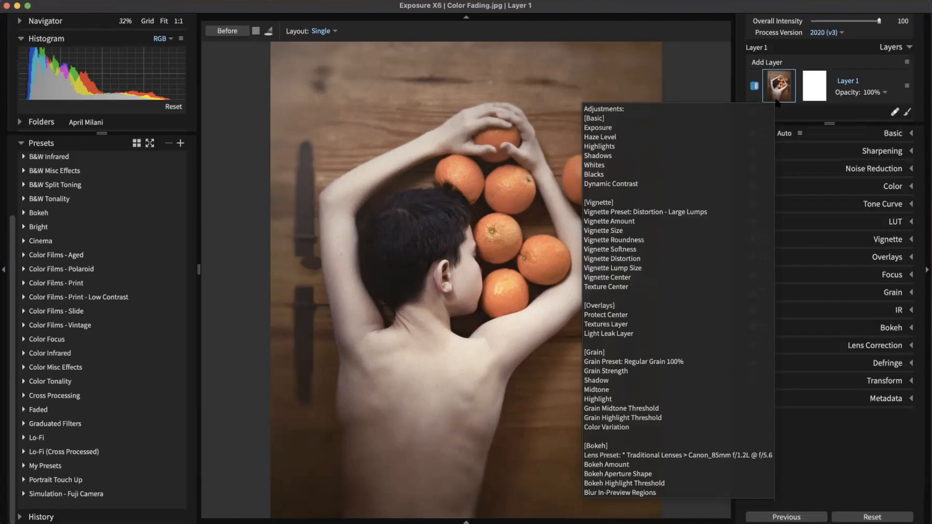
click(878, 92)
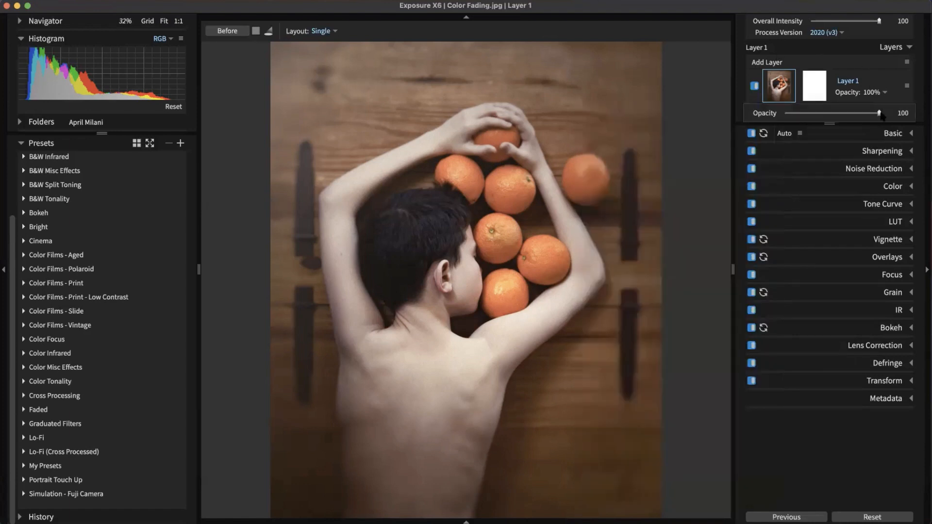
drag(856, 117, 888, 114)
click(845, 64)
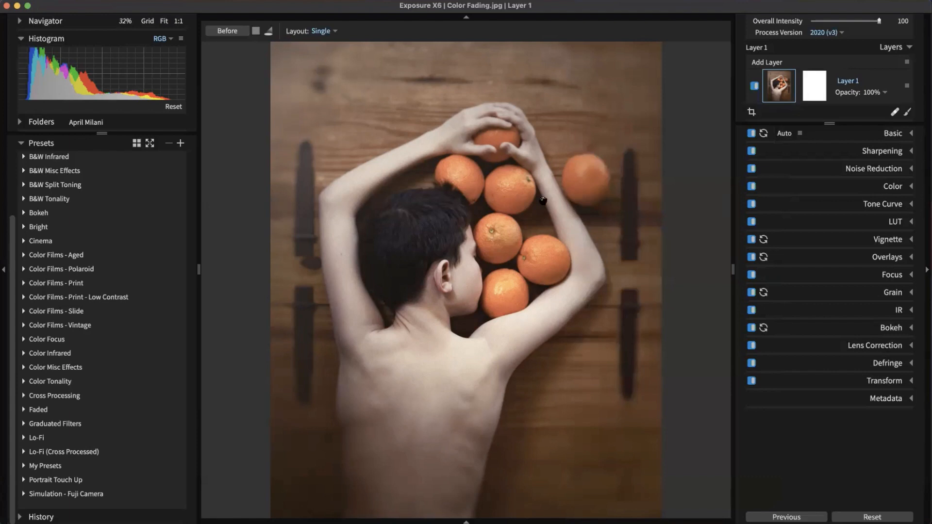
Step: Expand the Lo-Fi (Cross Processed) preset group and show presets as a three-column grid
click(48, 143)
click(48, 145)
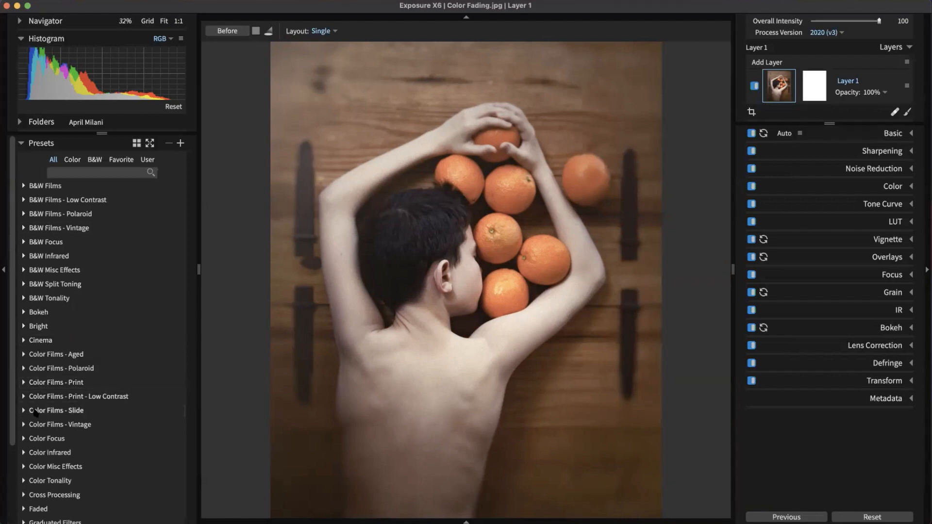
scroll(53, 404, down, 5)
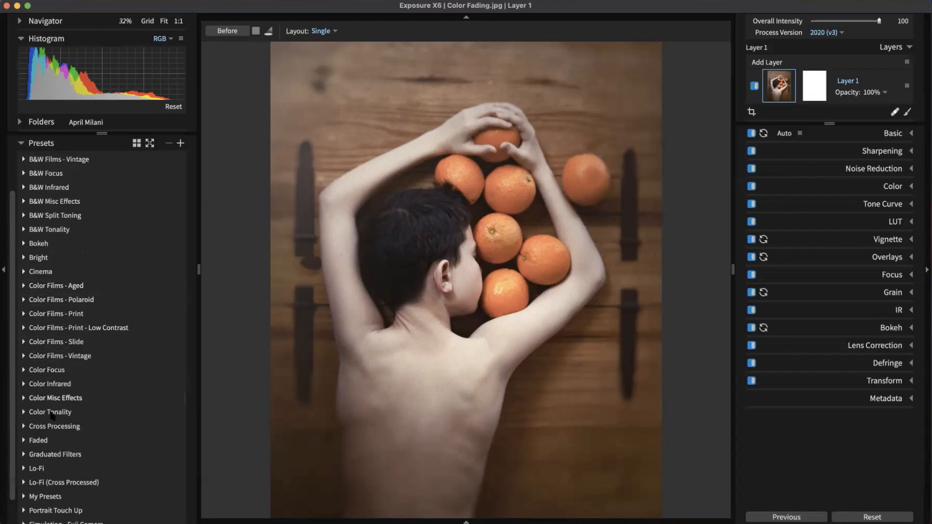
scroll(58, 452, up, 5)
scroll(57, 452, down, 5)
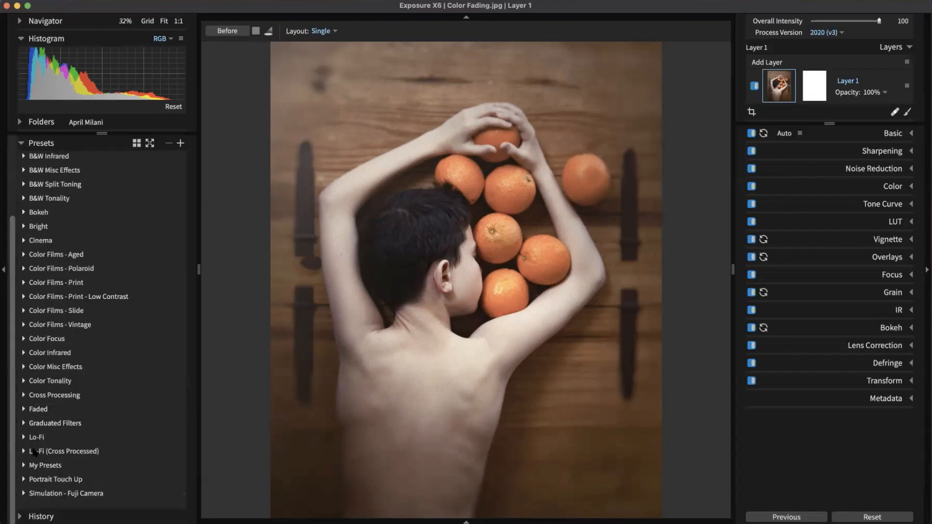
click(24, 451)
scroll(97, 339, down, 8)
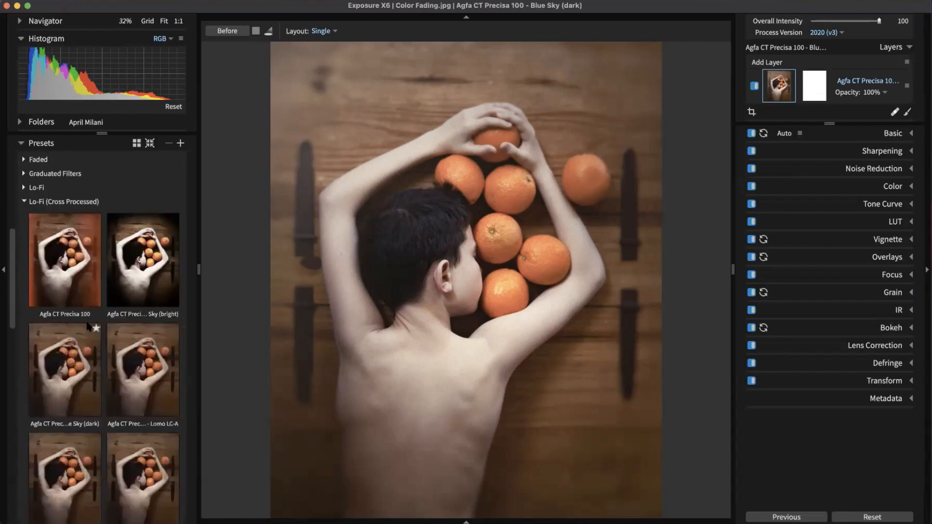
scroll(184, 387, up, 5)
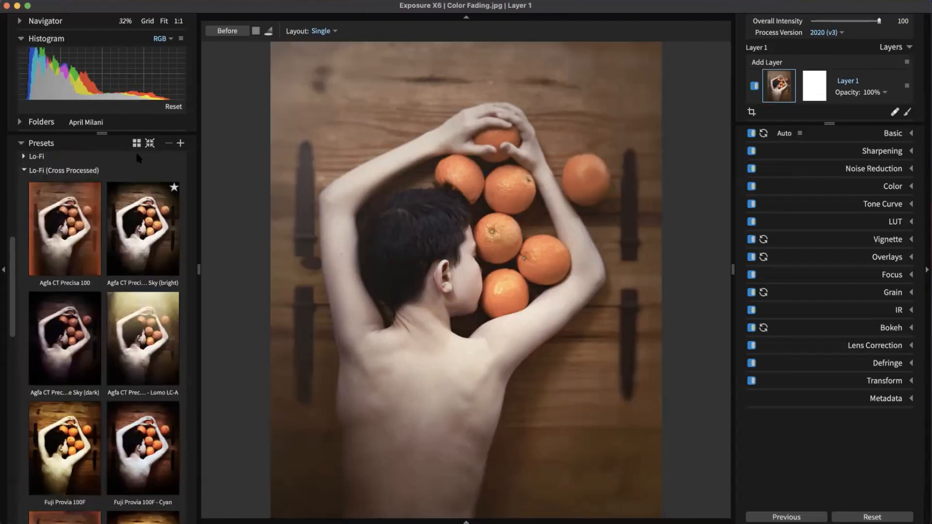
click(136, 144)
Step: Preview the Fuji Velvia 100F and Fuji Sensia 100 - Red looks, briefly checking vignette settings
scroll(146, 316, down, 5)
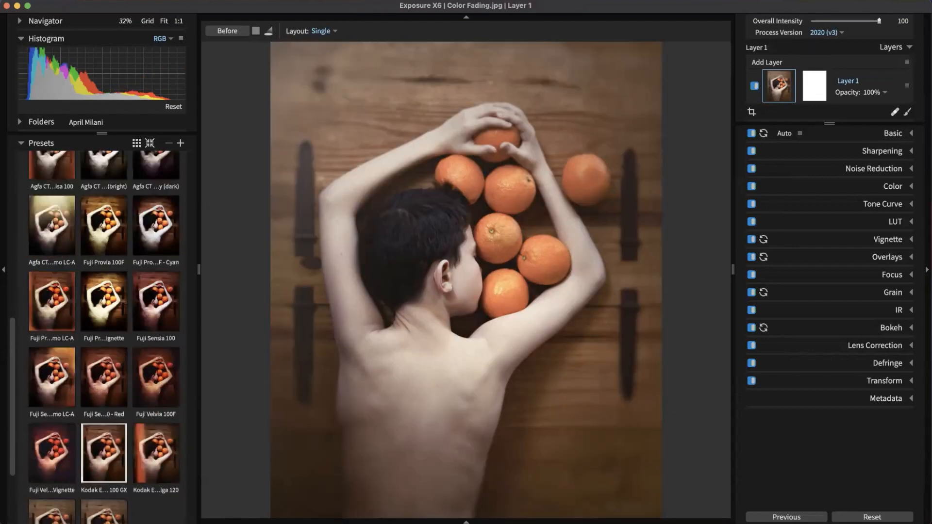
click(152, 295)
scroll(152, 296, up, 3)
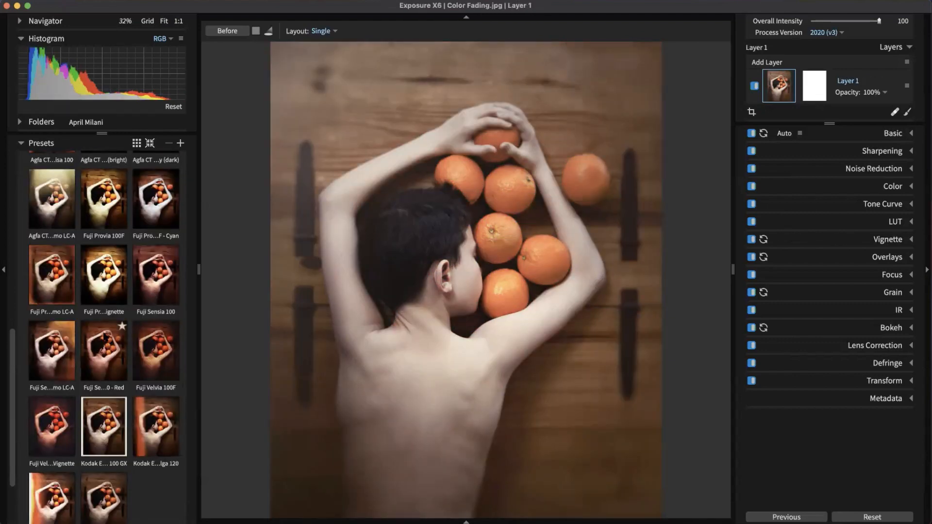
click(104, 337)
click(866, 240)
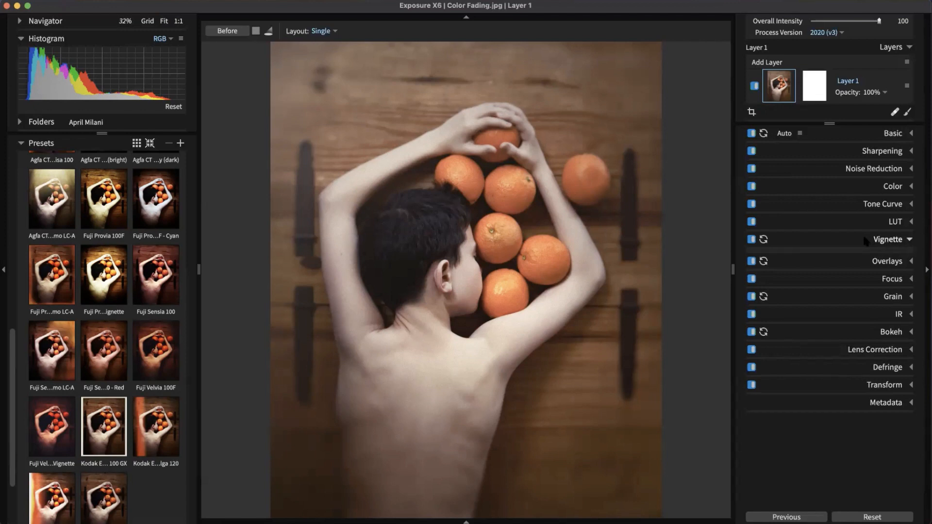
click(866, 240)
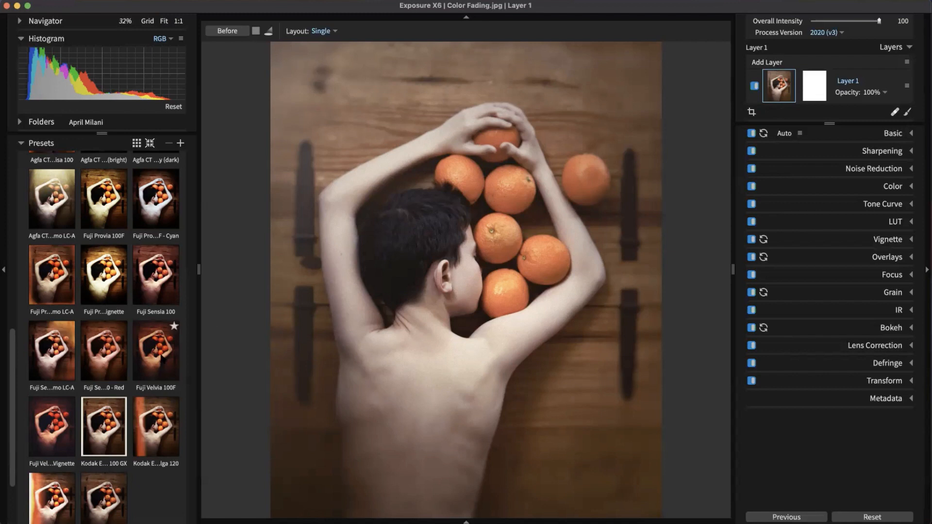
click(156, 355)
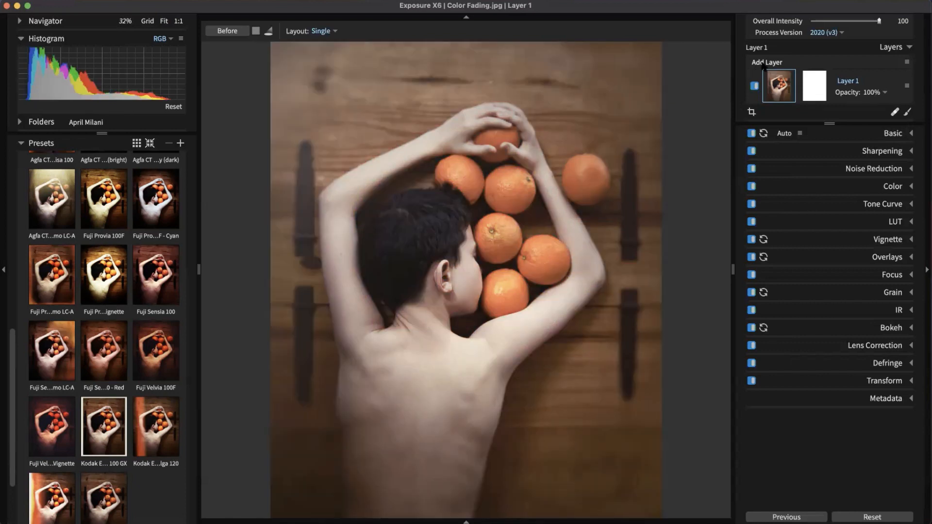
Step: Add a layer above Layer 1 and try Fuji Sensia 100, Agfa CT Precisa, then Fuji Provia 100F
click(763, 65)
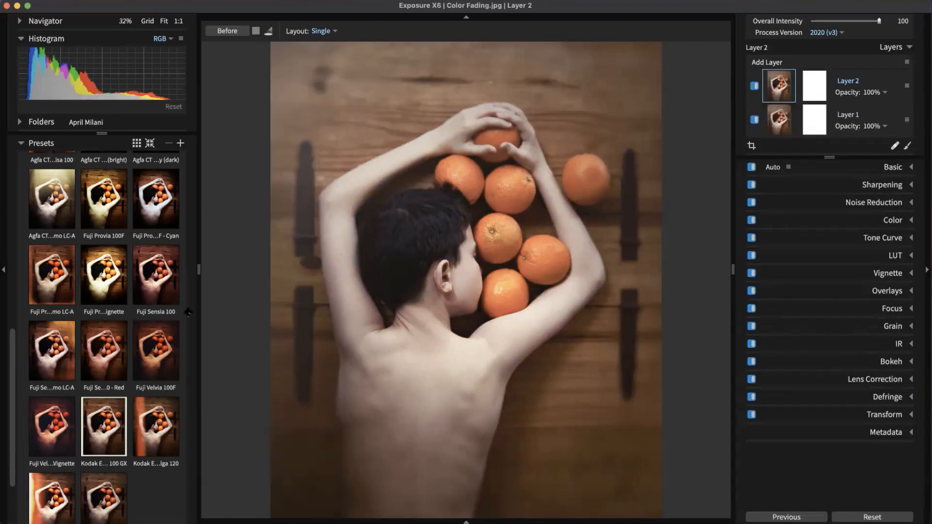
click(165, 286)
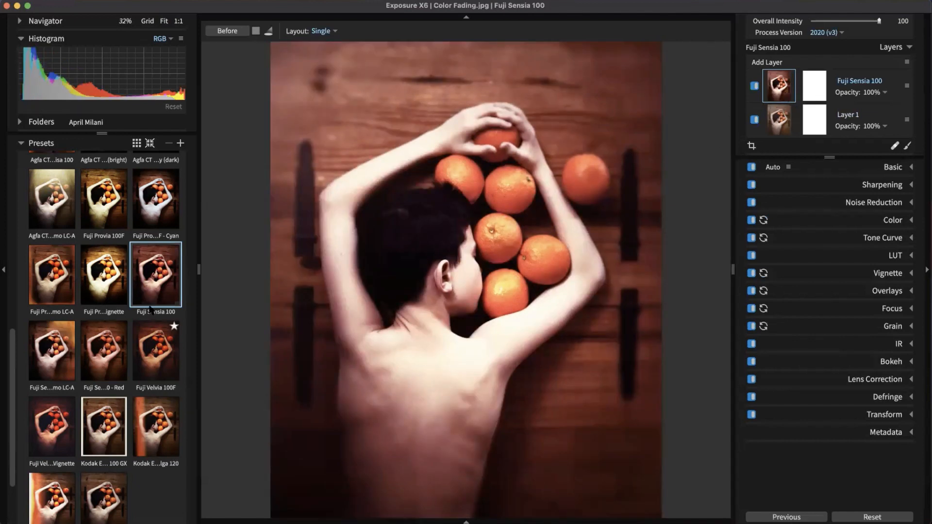
scroll(151, 310, up, 5)
click(103, 247)
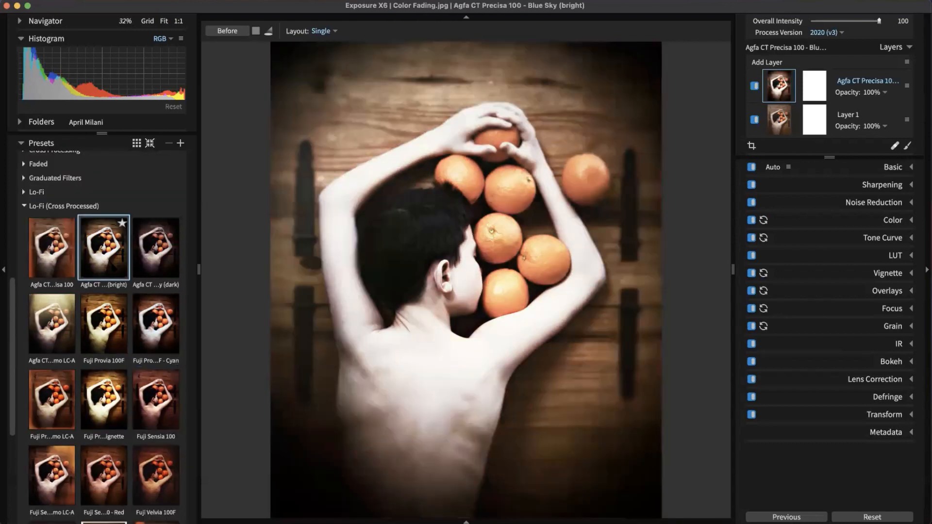
click(96, 345)
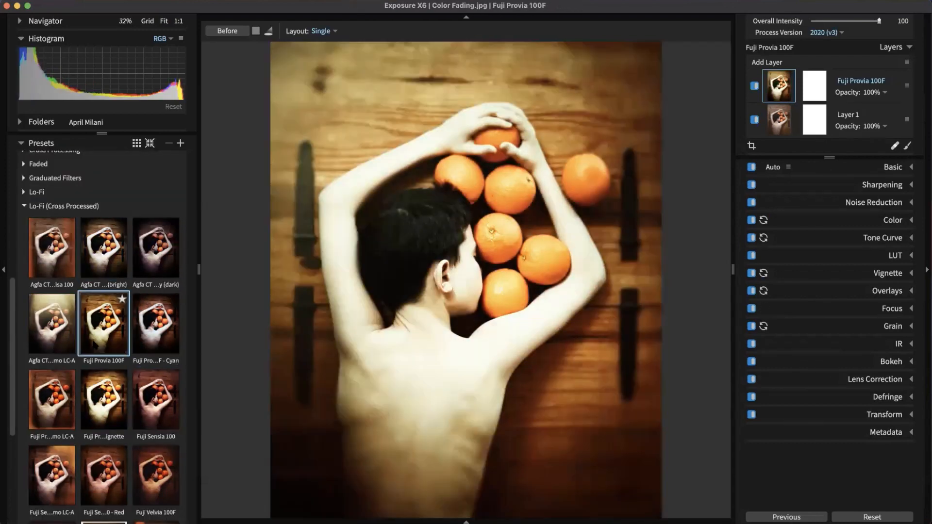
Step: Try further Fuji film looks, then collapse the Color Films - Aged preset group
click(149, 328)
scroll(149, 327, down, 3)
click(149, 328)
scroll(149, 329, down, 4)
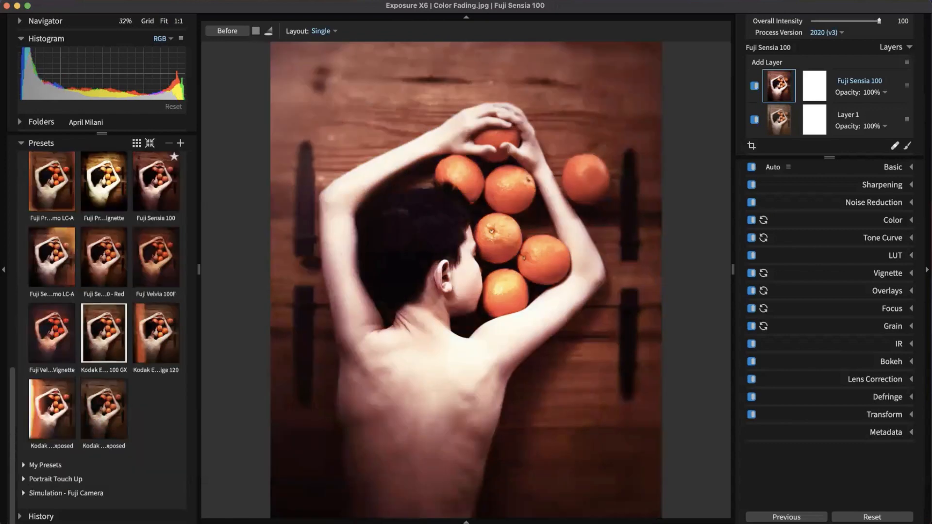
scroll(109, 422, up, 4)
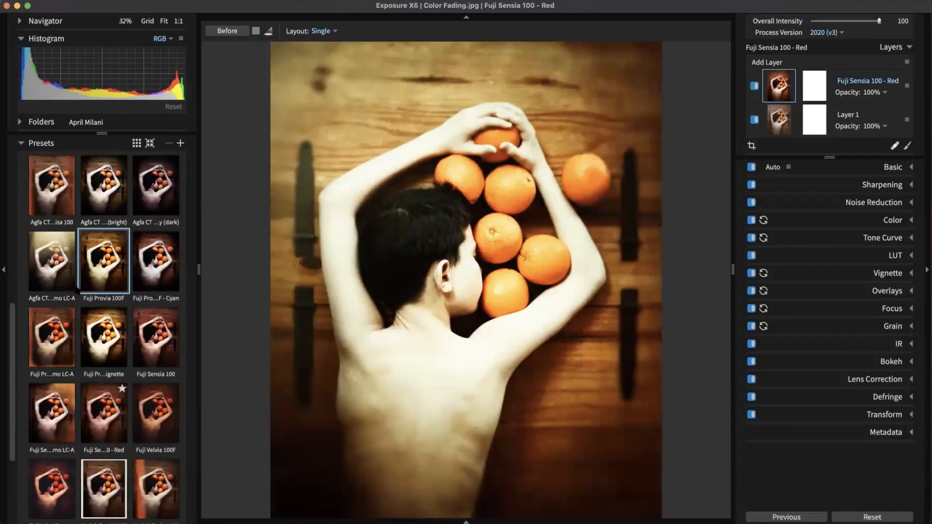
scroll(76, 290, up, 10)
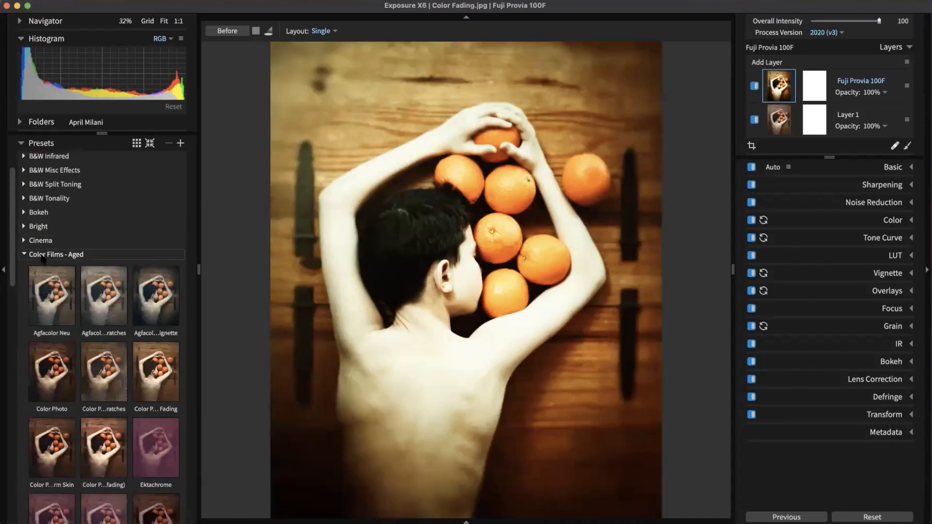
click(44, 254)
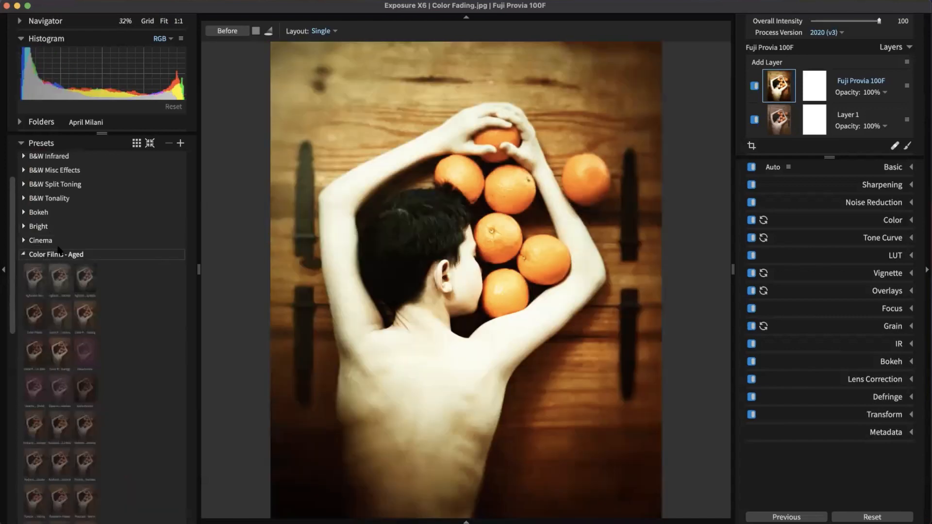
scroll(72, 197, up, 3)
Step: Search presets for 'blue' and apply Cyanotype, undoing a Lith - Selenium/Gold trial
click(99, 167)
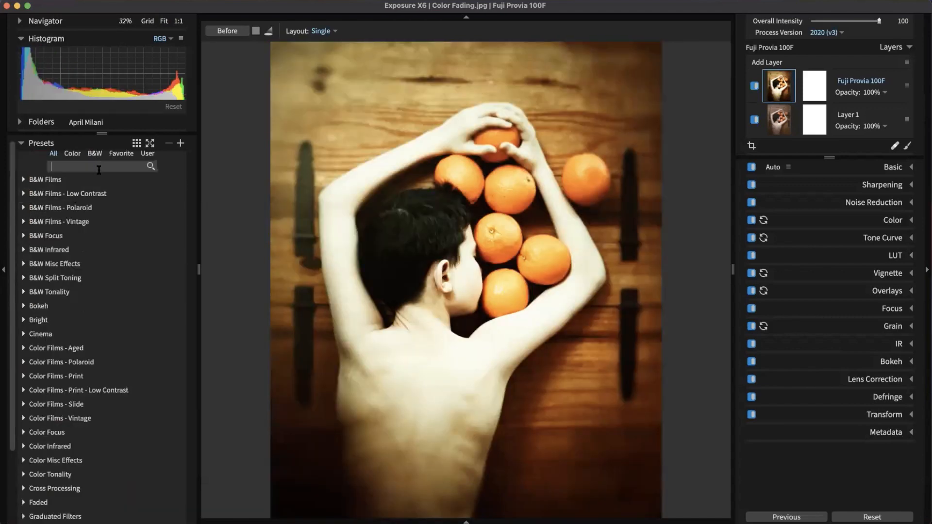
text(blue)
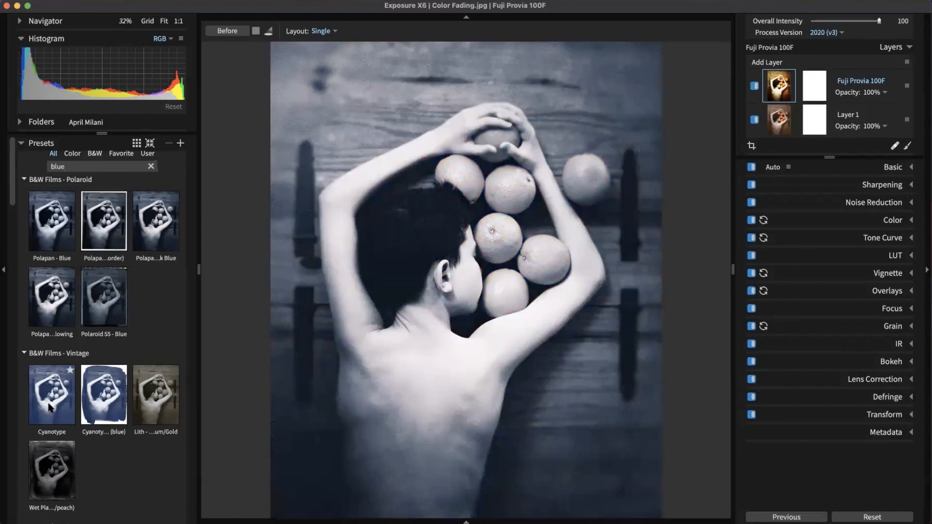
click(52, 408)
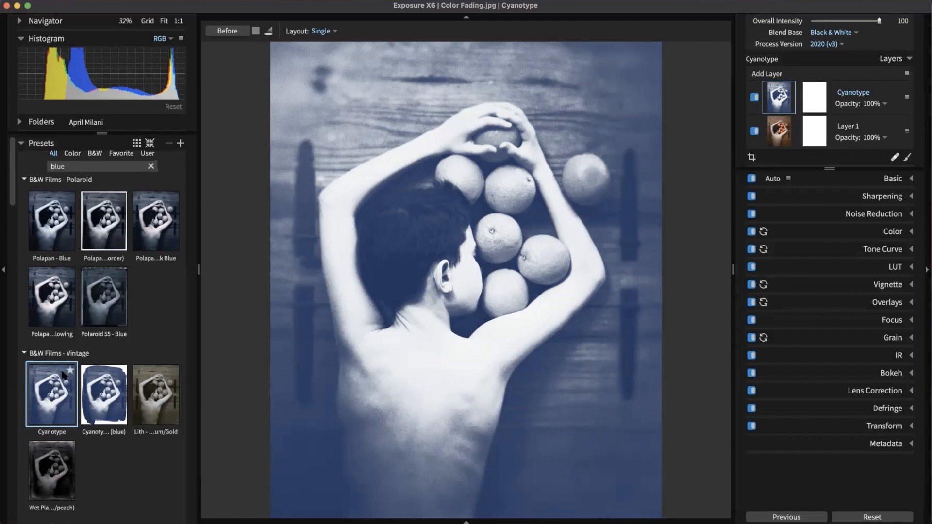
click(155, 403)
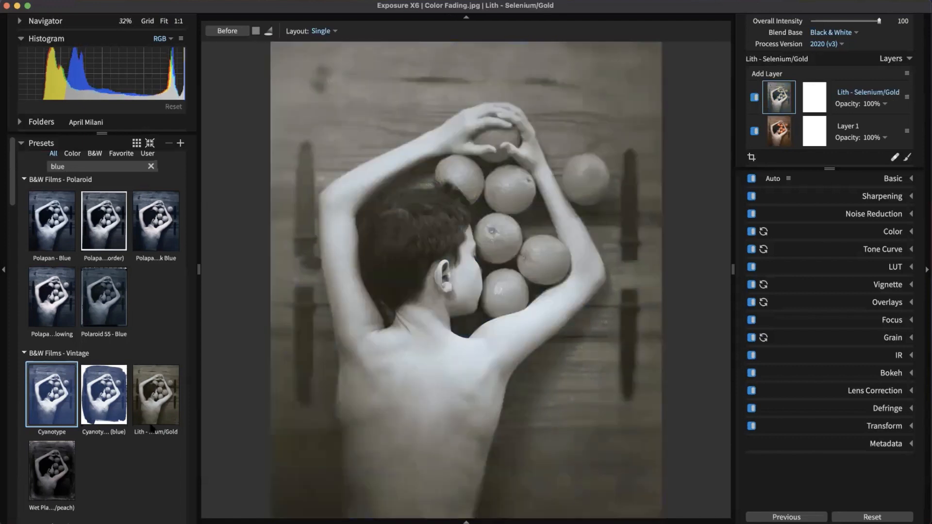
key(super+z)
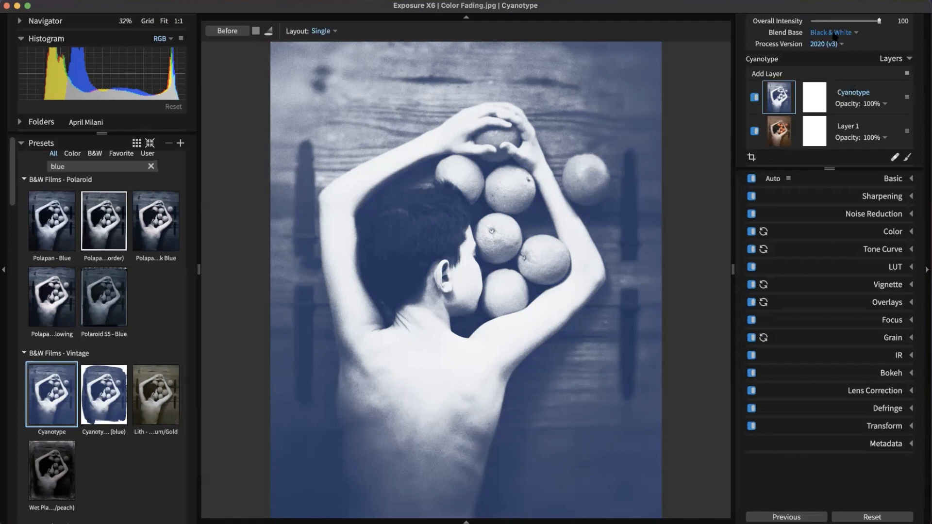
click(874, 106)
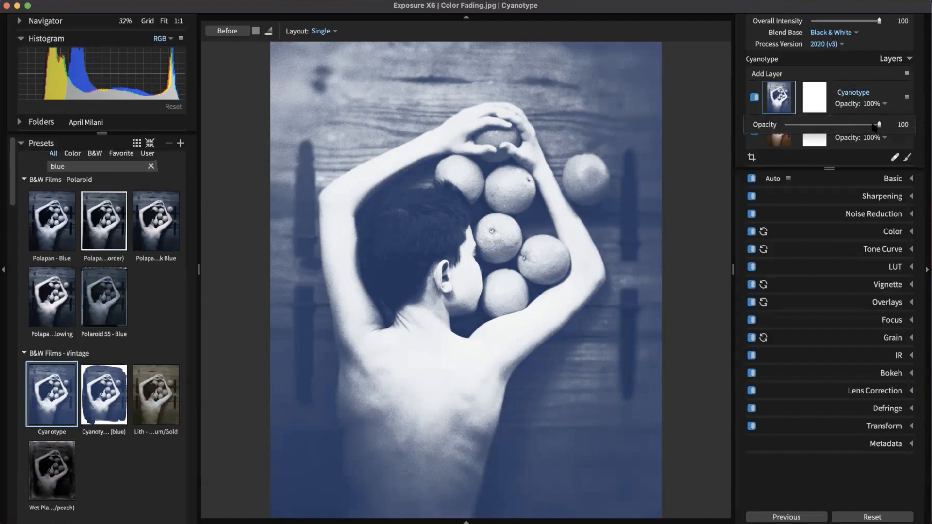
Step: Test the Cyanotype layer at 11% and 0% opacity, expand Basic, then reset opacity to 100%
drag(878, 125, 798, 129)
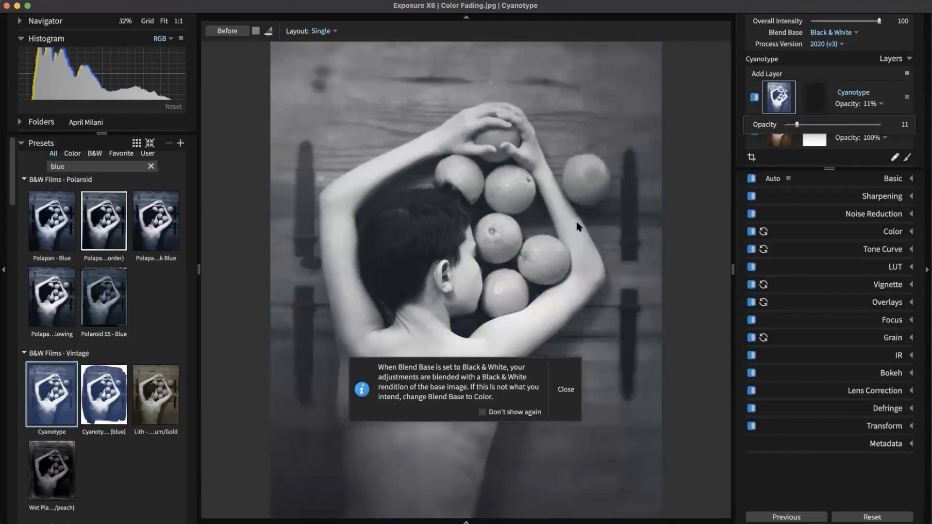
click(566, 391)
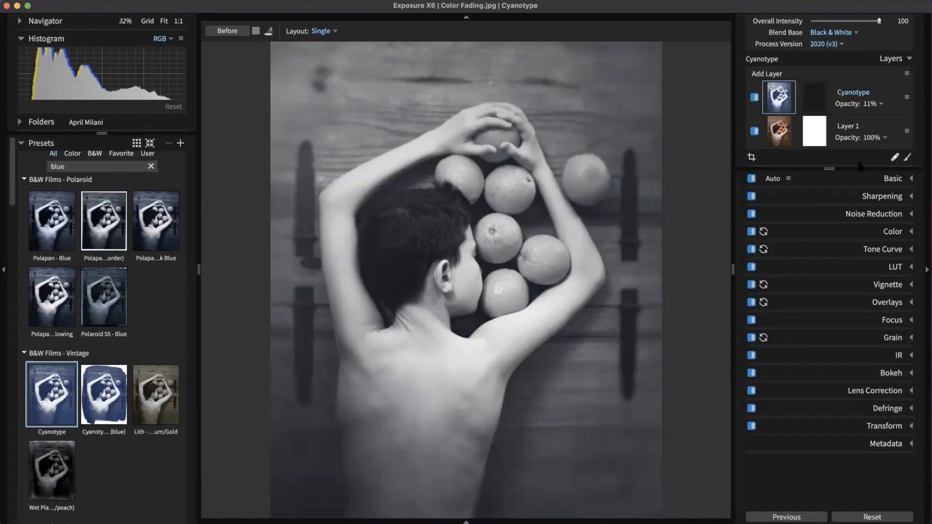
click(894, 183)
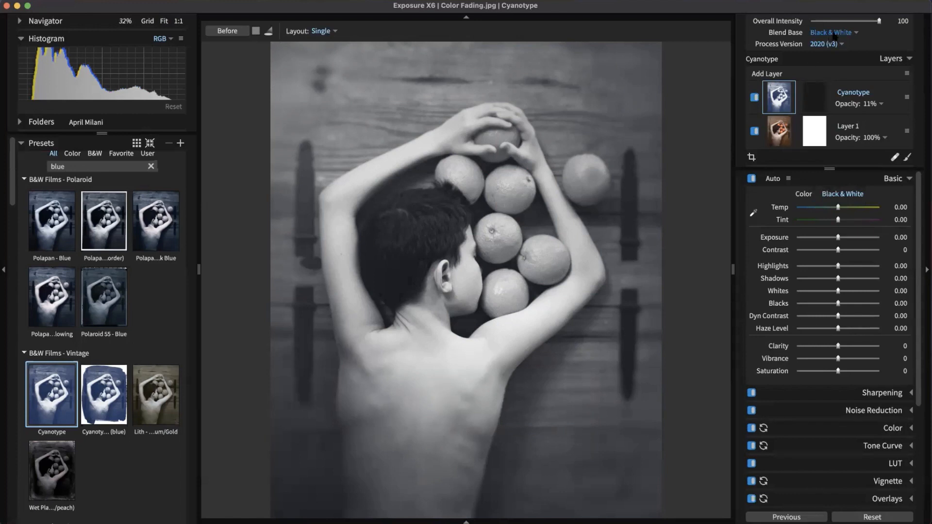
click(867, 107)
drag(863, 122, 780, 124)
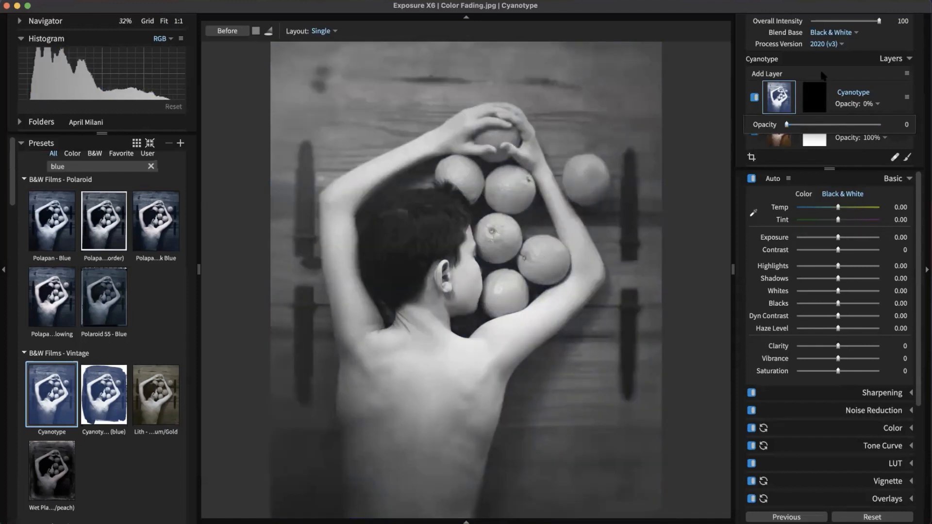
double_click(786, 125)
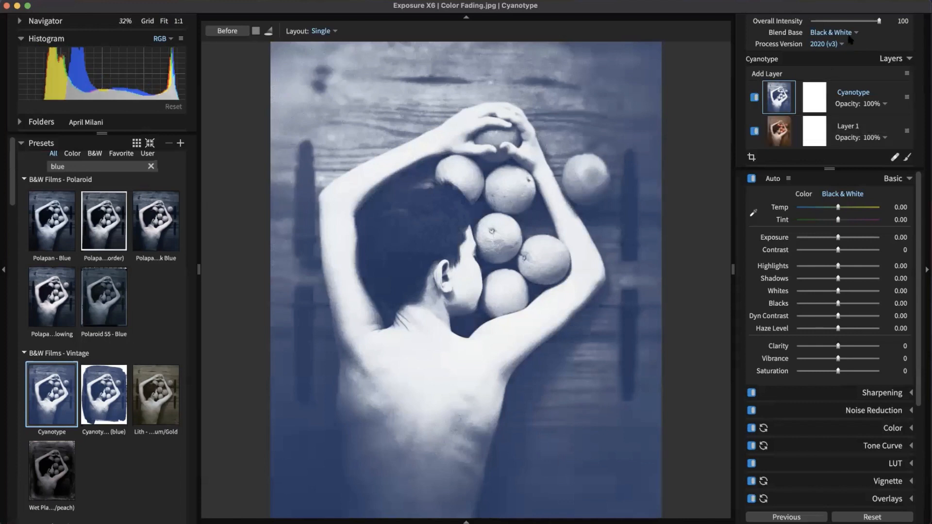
Step: Set the Cyanotype layer's blend base to Color and lower its opacity so the oranges show
click(854, 33)
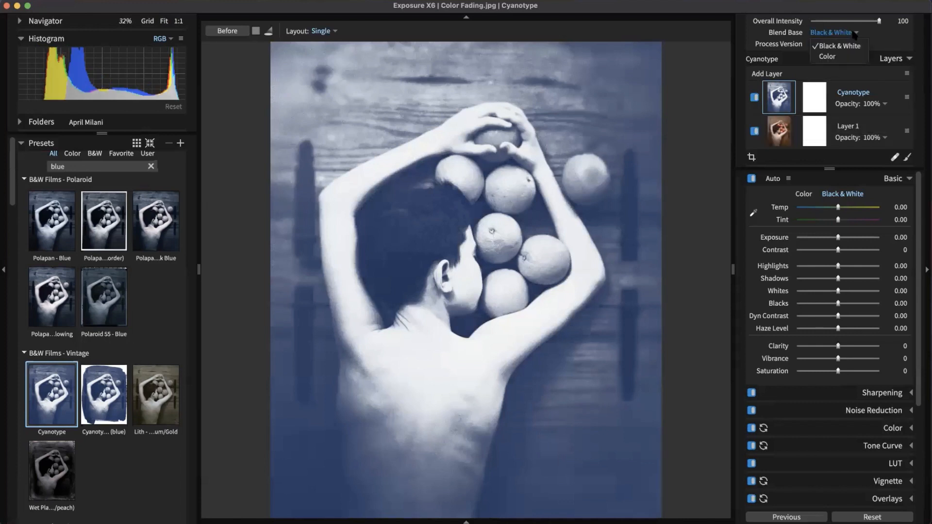
click(842, 57)
click(874, 104)
drag(879, 125, 816, 125)
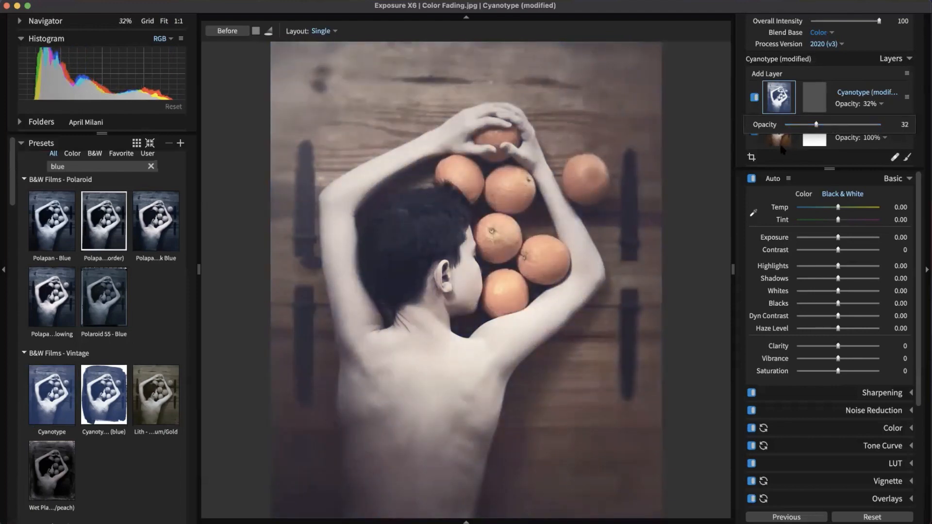
click(848, 71)
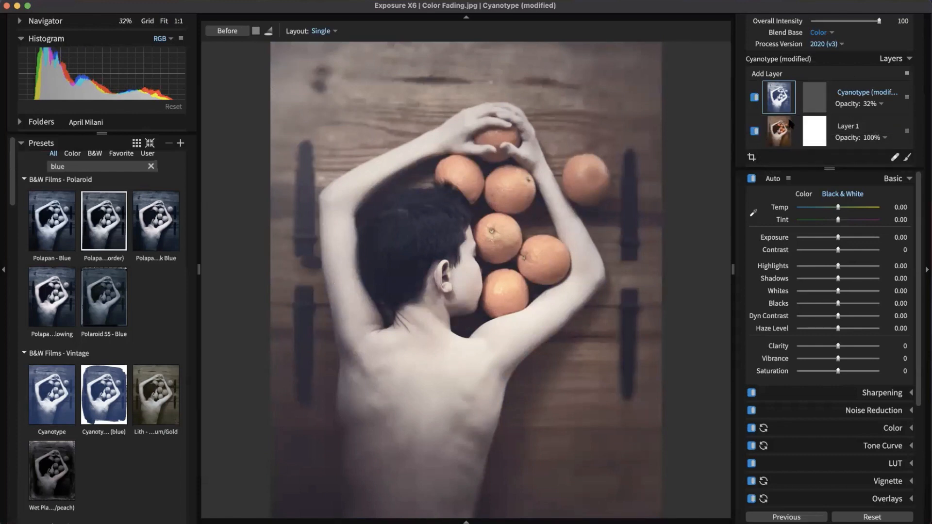
Step: Try the Cyanotype layer at 19% and about 50%, return it to 100%, and select its mask
click(872, 105)
mouse_move(815, 124)
mouse_down()
mouse_move(797, 125)
mouse_move(805, 125)
mouse_up()
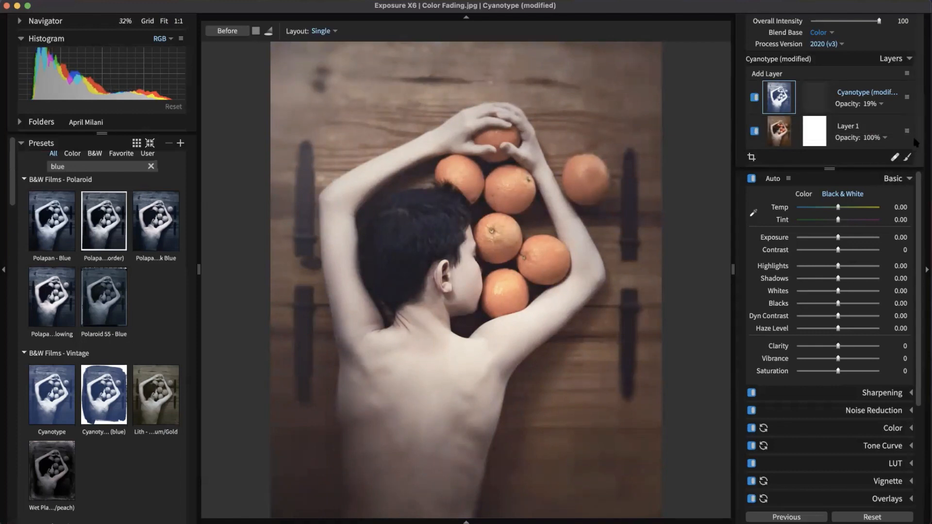
click(872, 104)
drag(825, 127, 834, 128)
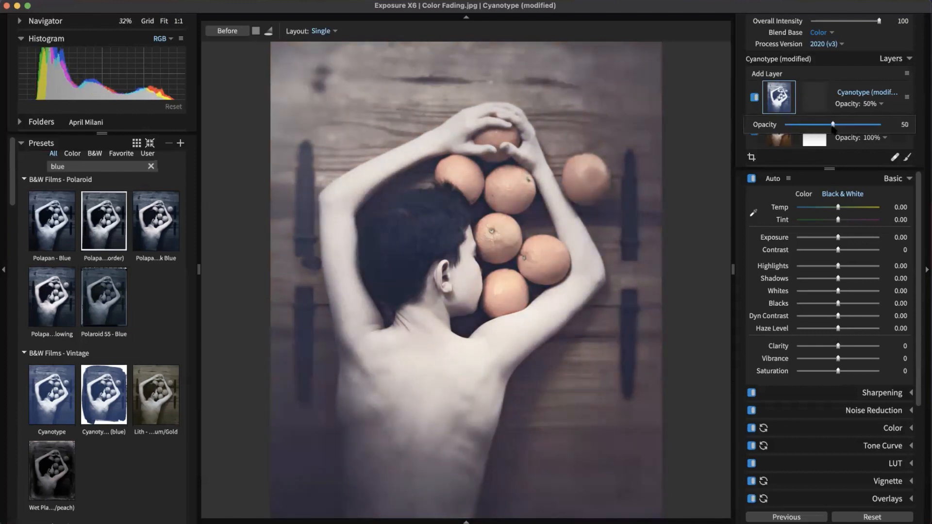
click(863, 98)
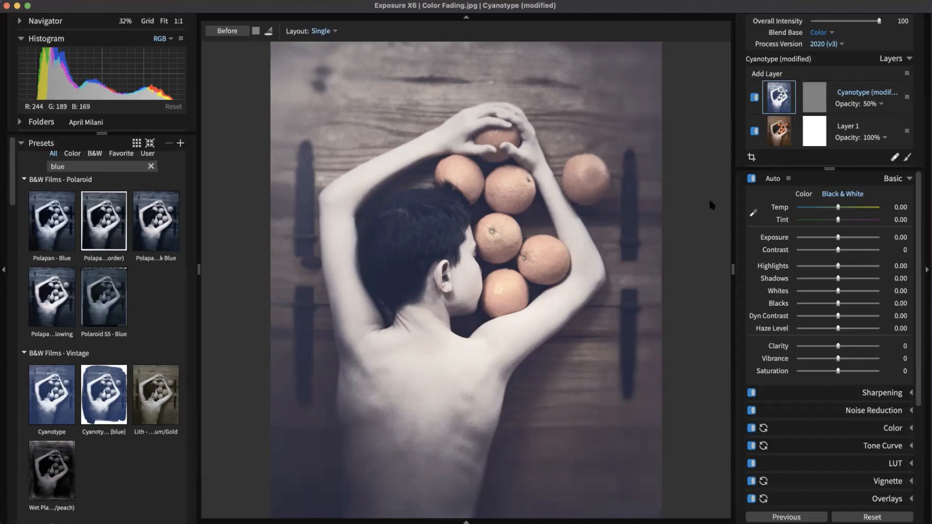
drag(867, 124, 919, 130)
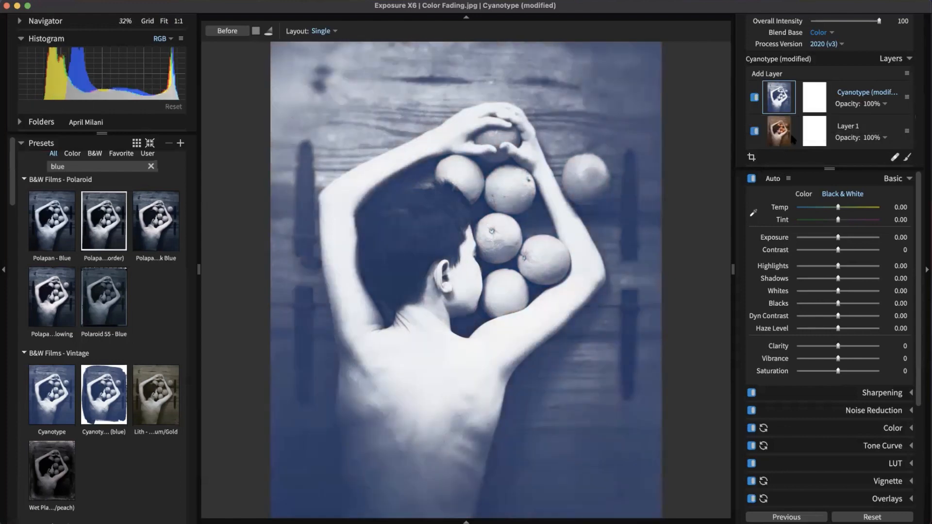
click(816, 103)
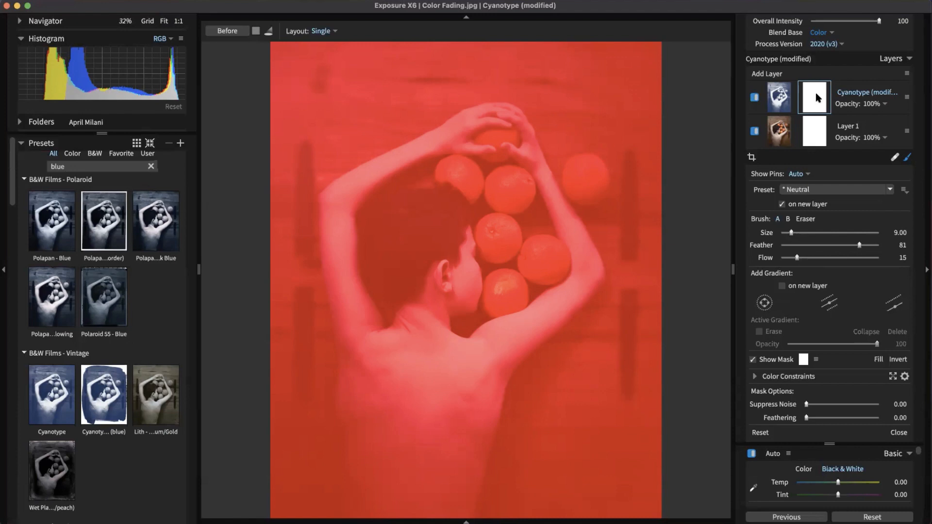
Step: Hide the mask overlay, brush a test stroke over the central oranges, then fill the mask black
click(824, 112)
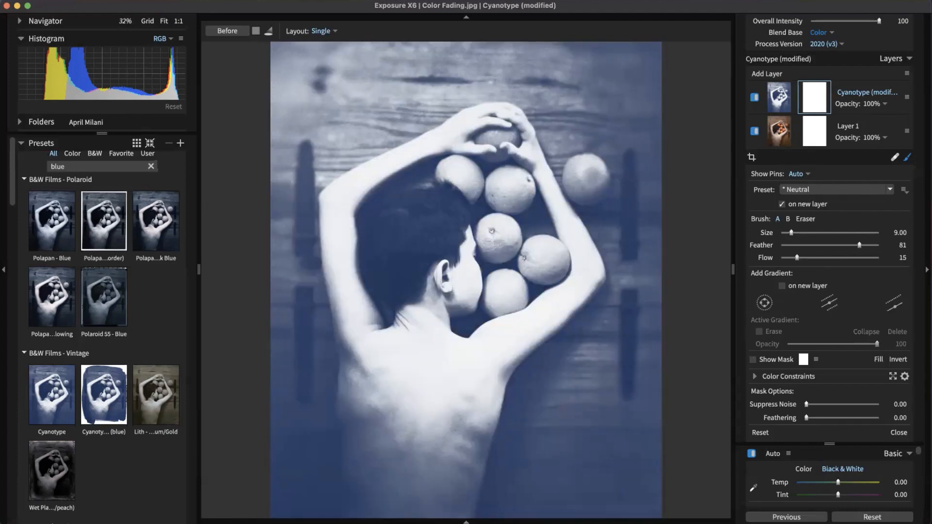
key(bracketright)
key(bracketright)
key(bracketright)
key(bracketright)
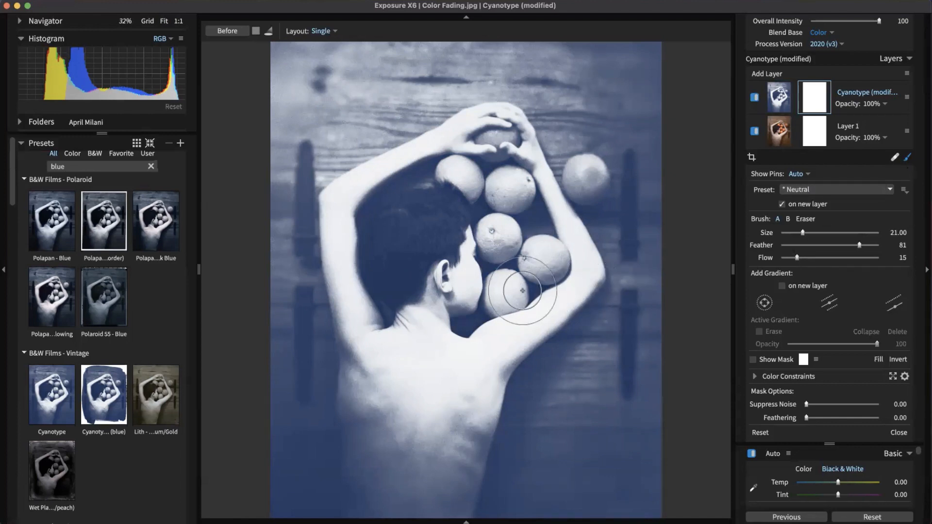
mouse_move(426, 330)
mouse_down()
mouse_move(493, 273)
mouse_move(503, 308)
mouse_move(488, 241)
mouse_move(471, 337)
mouse_move(505, 283)
mouse_move(512, 294)
mouse_move(415, 264)
mouse_move(438, 291)
mouse_move(529, 292)
mouse_up()
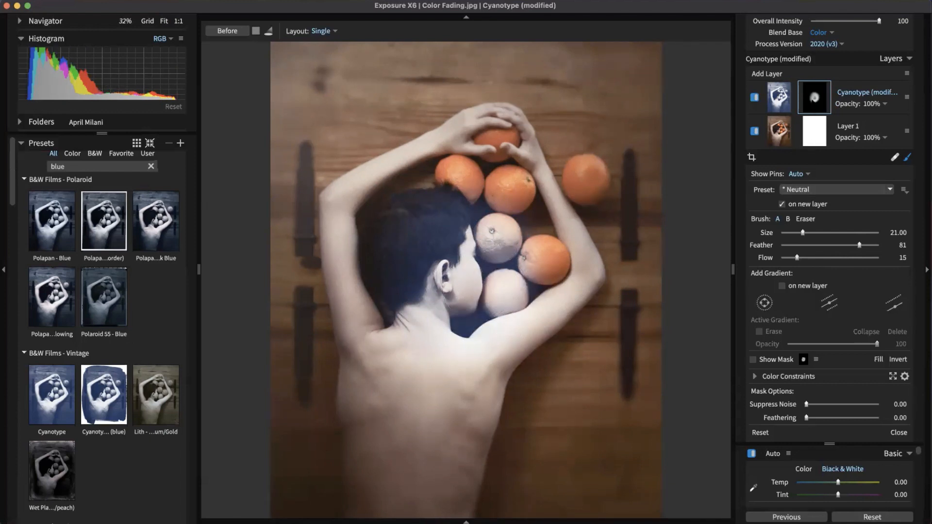
right_click(809, 101)
click(835, 128)
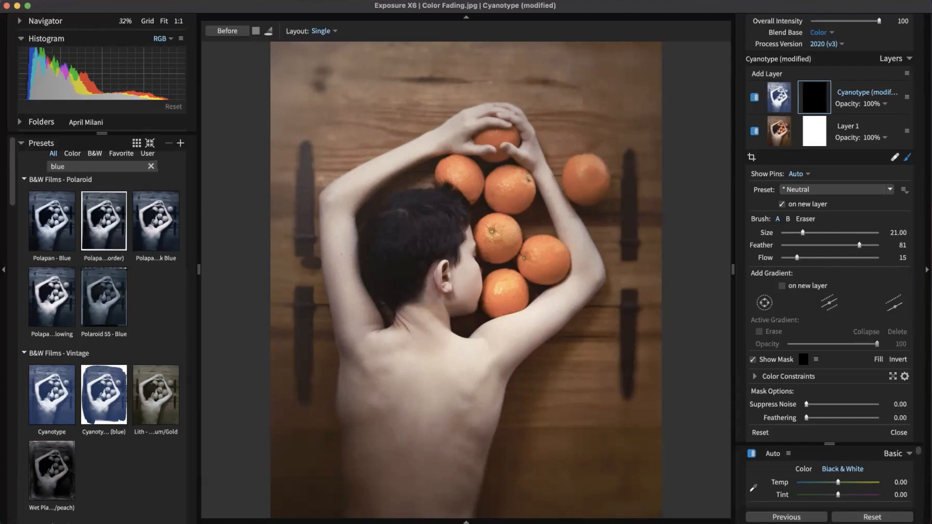
click(779, 103)
click(812, 101)
Step: Try a diagonal linear gradient on the Cyanotype mask, delete it, and expand Color Constraints
click(895, 304)
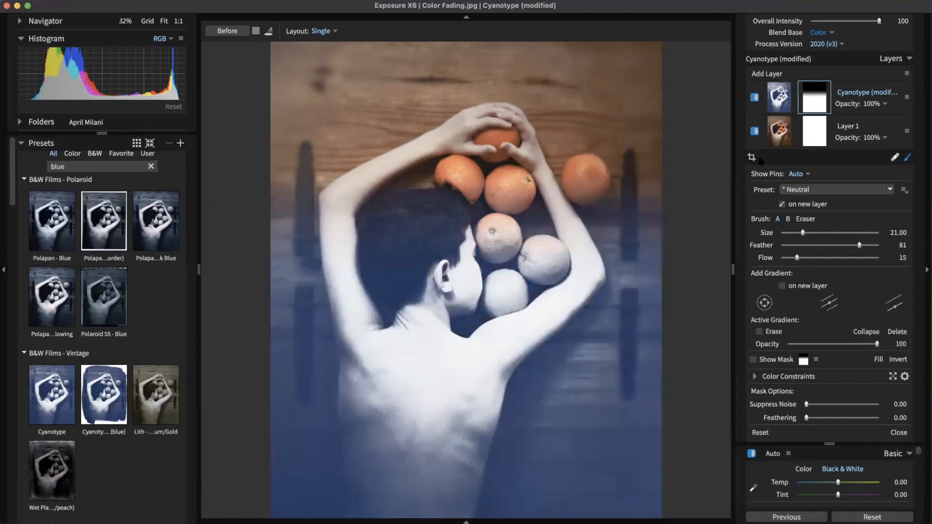
drag(565, 279, 532, 214)
drag(466, 277, 545, 376)
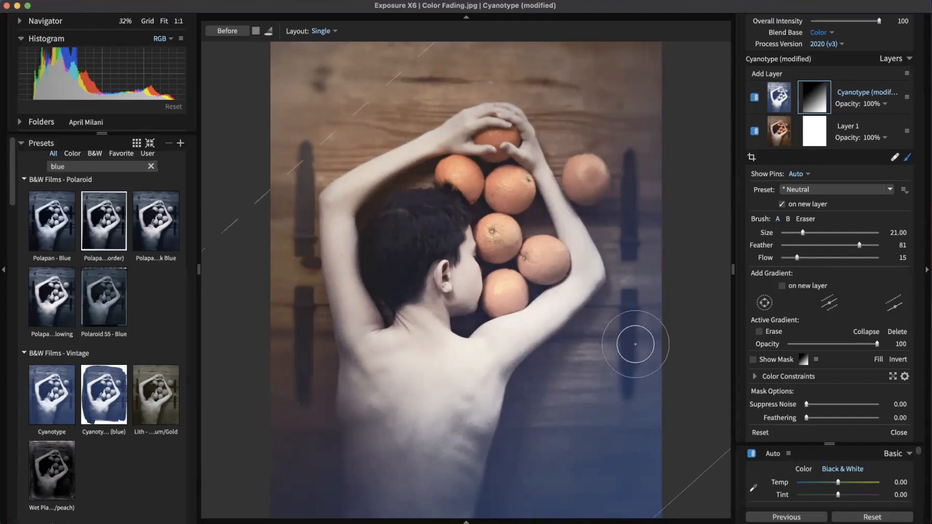
click(900, 332)
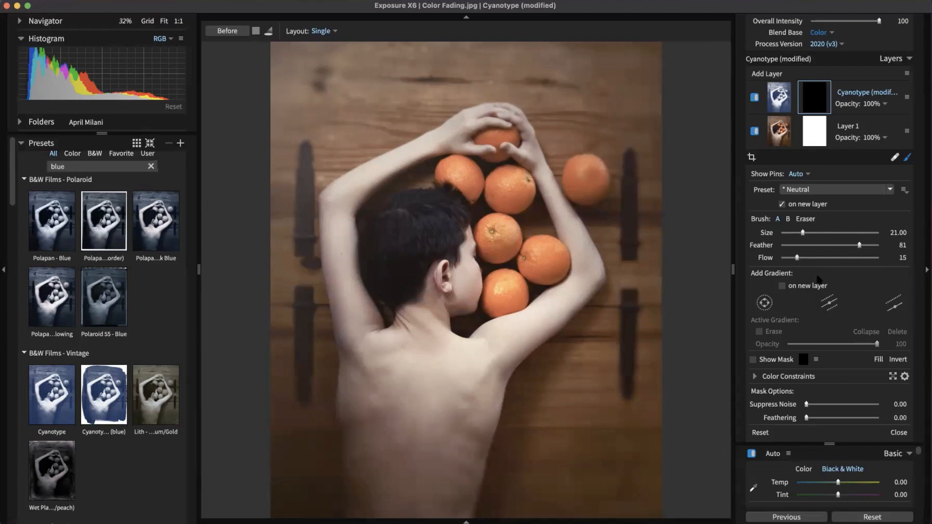
click(817, 378)
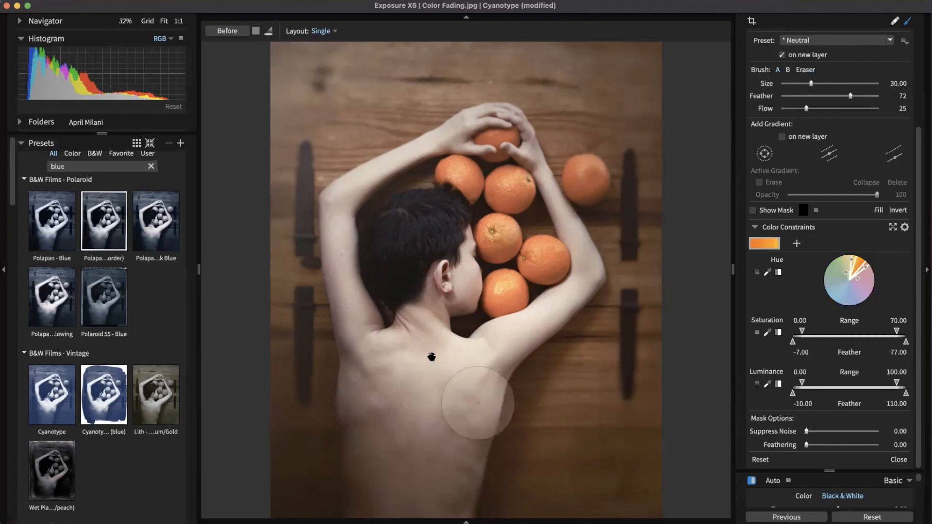
Step: Sample the orange skin hue as the constraint, switch to a slightly larger eraser, and show the red mask overlay
click(879, 210)
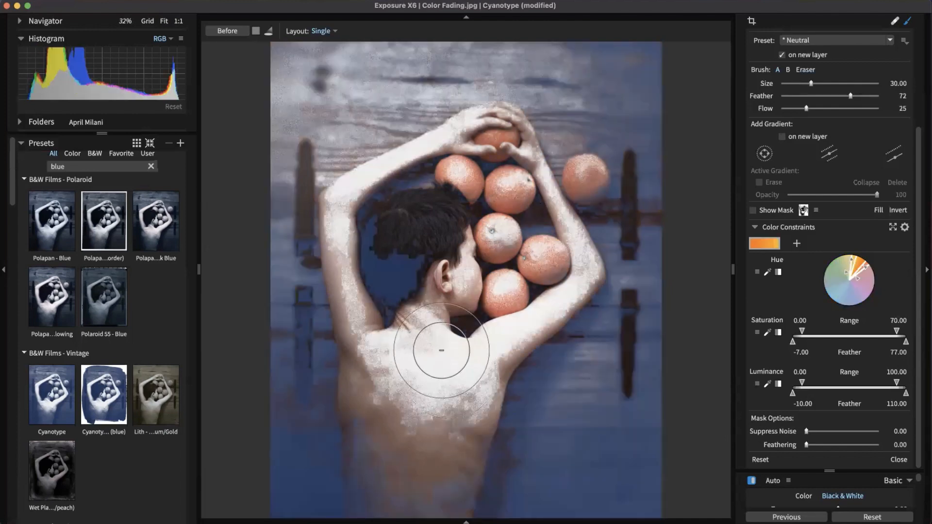
key(alt)
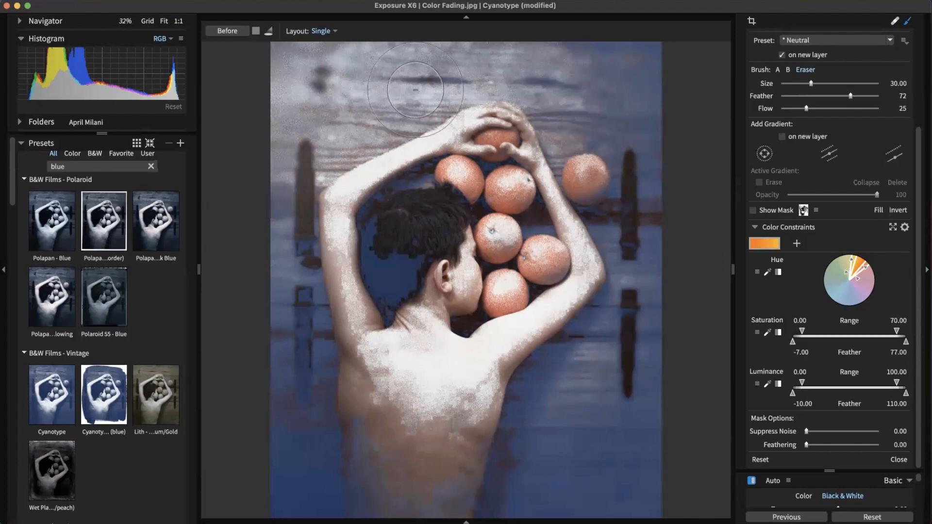
key(])
click(753, 211)
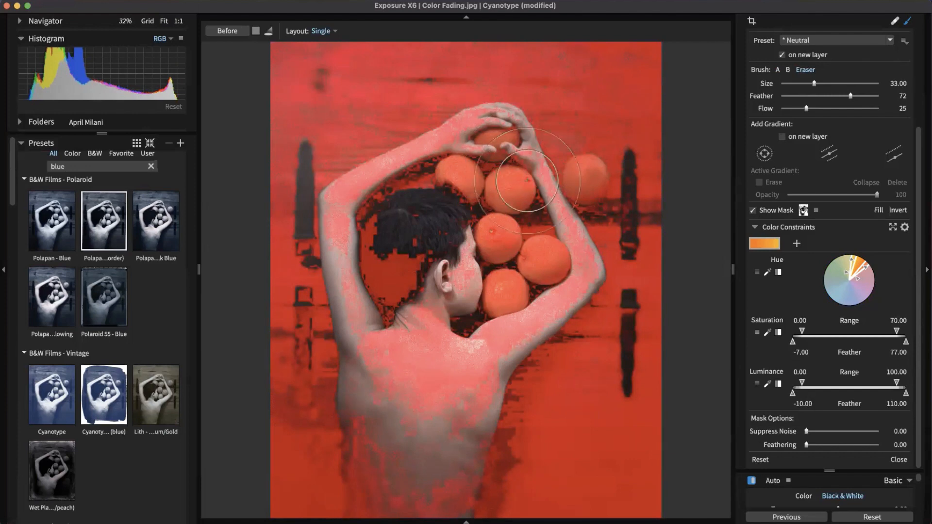
scroll(820, 334, up, 2)
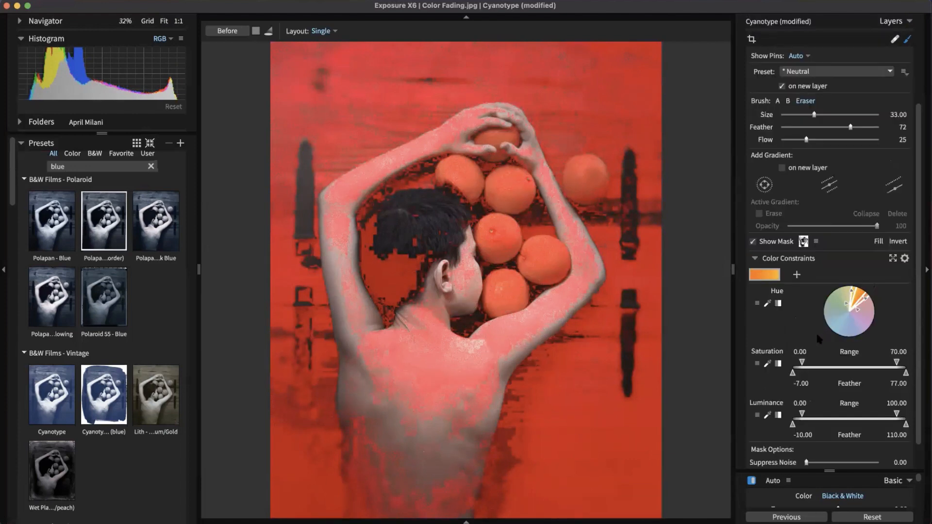
scroll(806, 367, down, 2)
Step: Tune the Saturation range to 22.99 and the Luminance range, and add noise suppression and feathering
mouse_move(799, 330)
mouse_down()
mouse_move(826, 330)
mouse_move(800, 331)
mouse_up()
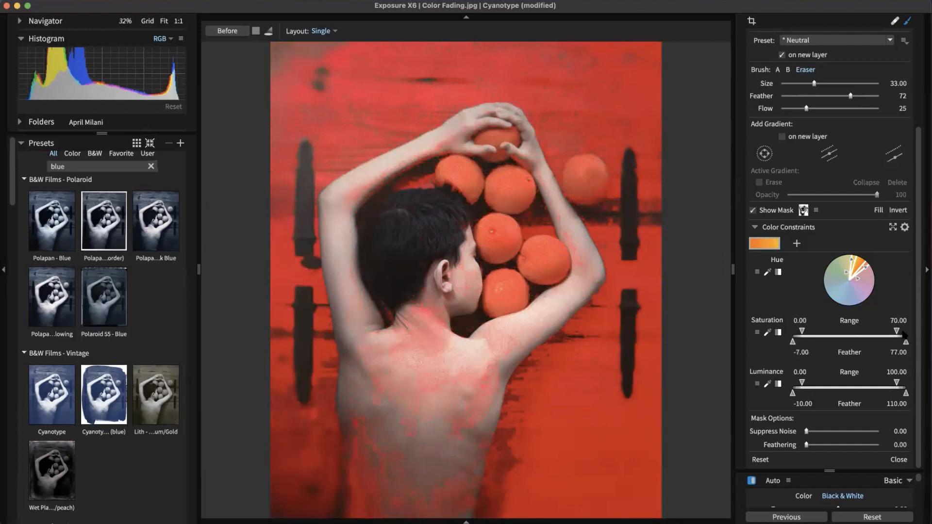
drag(898, 334, 847, 342)
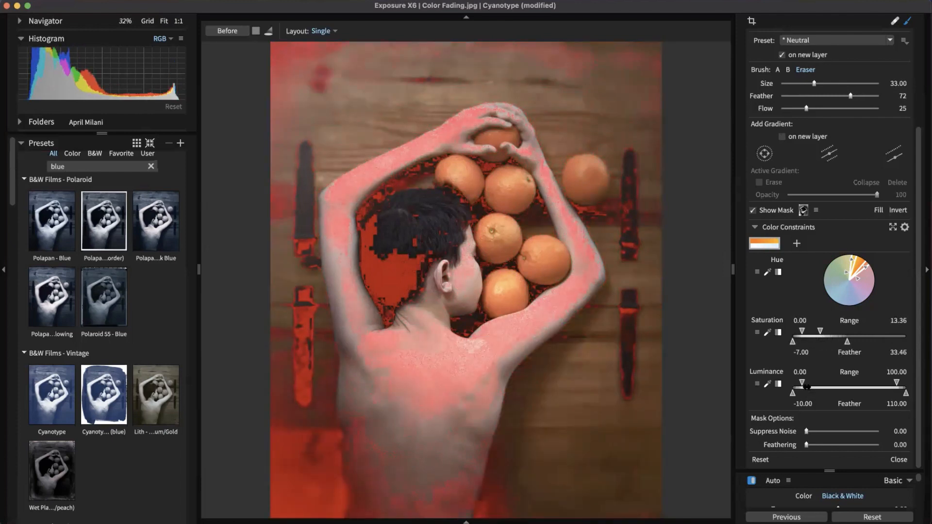
mouse_move(804, 382)
mouse_down()
mouse_move(874, 386)
mouse_move(839, 394)
mouse_move(877, 381)
mouse_up()
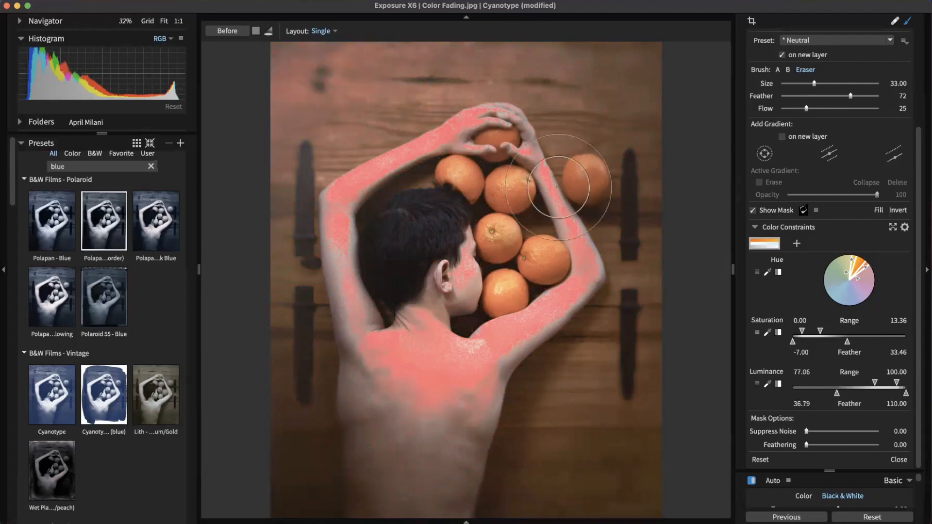
drag(819, 331, 833, 331)
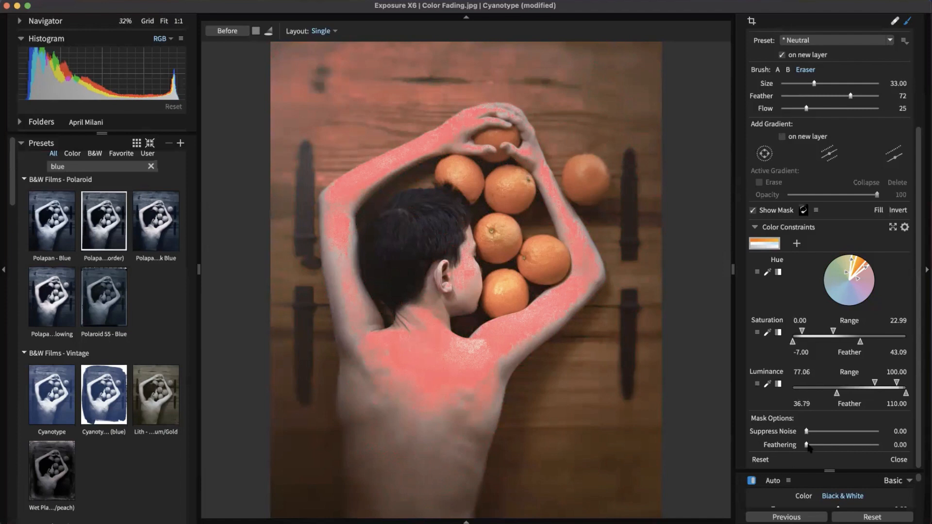
drag(806, 431, 847, 446)
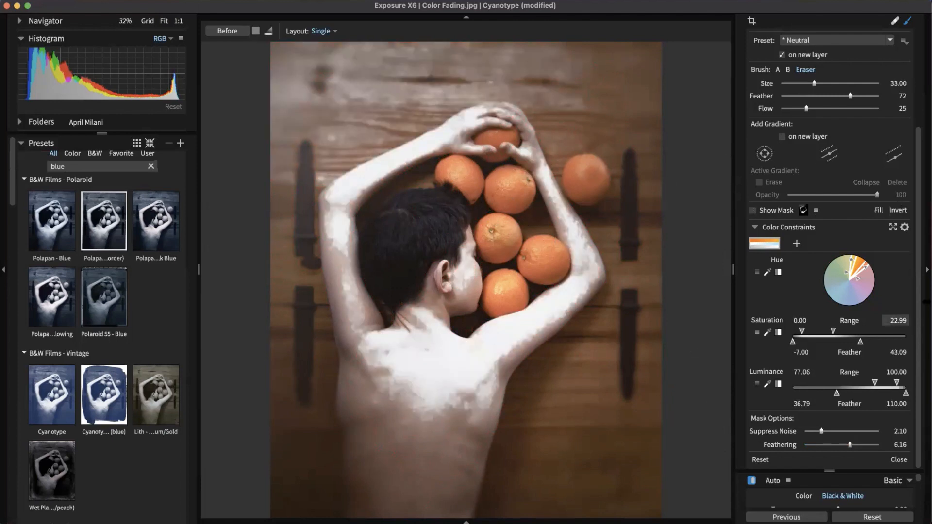
Step: Set the Cyanotype layer's opacity to 23%, turn the layer back on, and enlarge the eraser to 36
drag(919, 313, 920, 116)
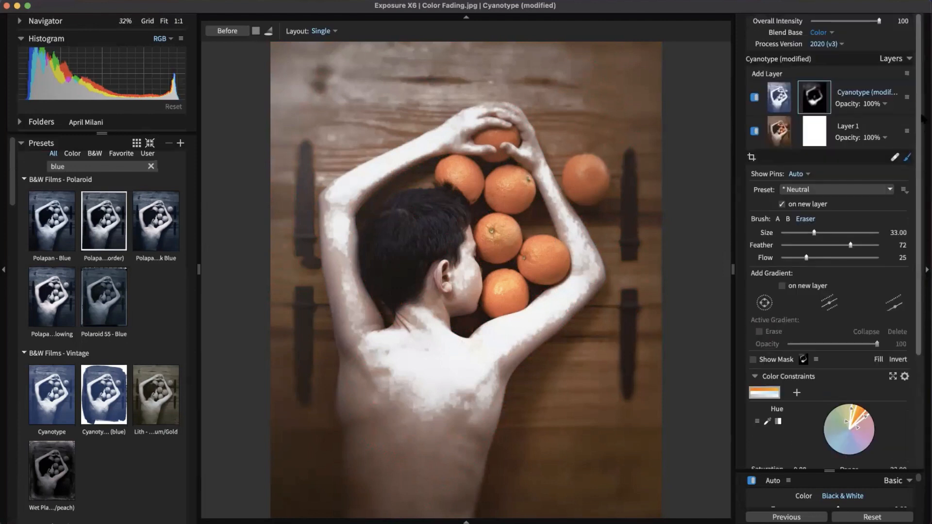
click(875, 104)
drag(866, 125, 810, 129)
click(859, 102)
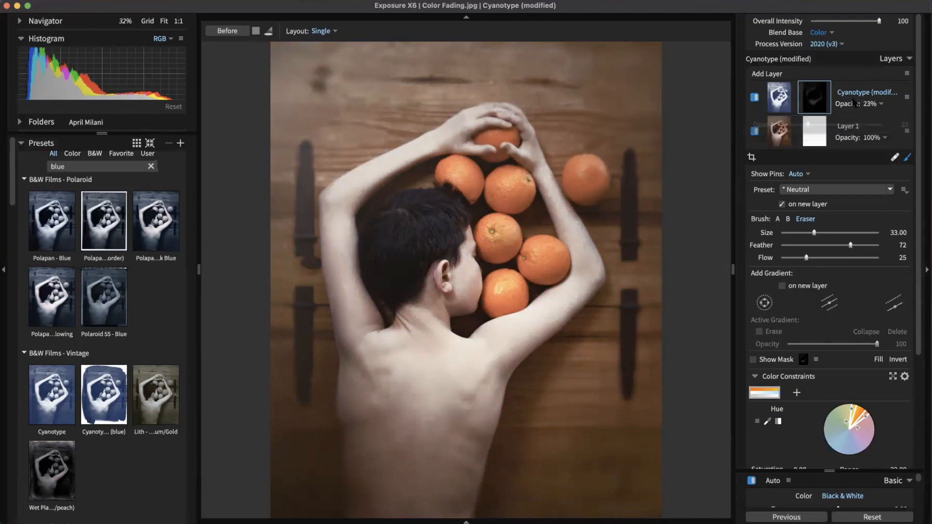
click(755, 97)
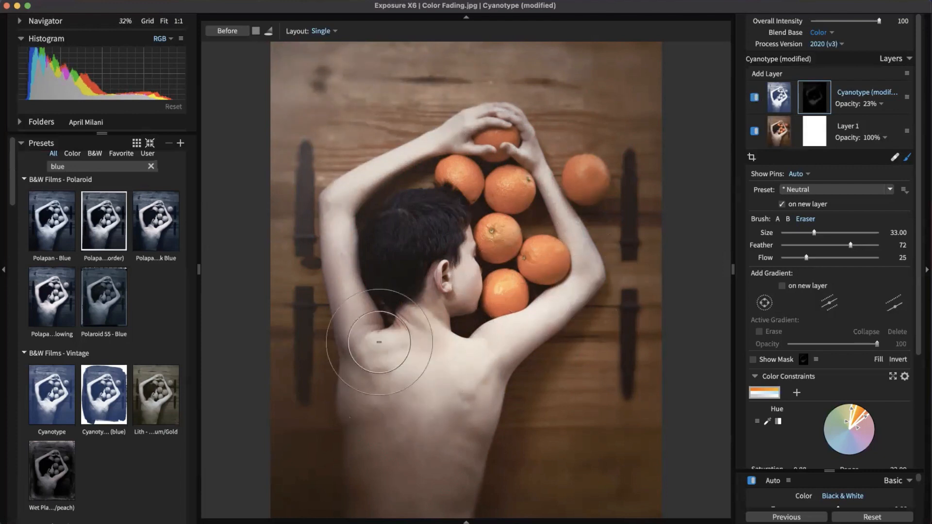
key(bracketright)
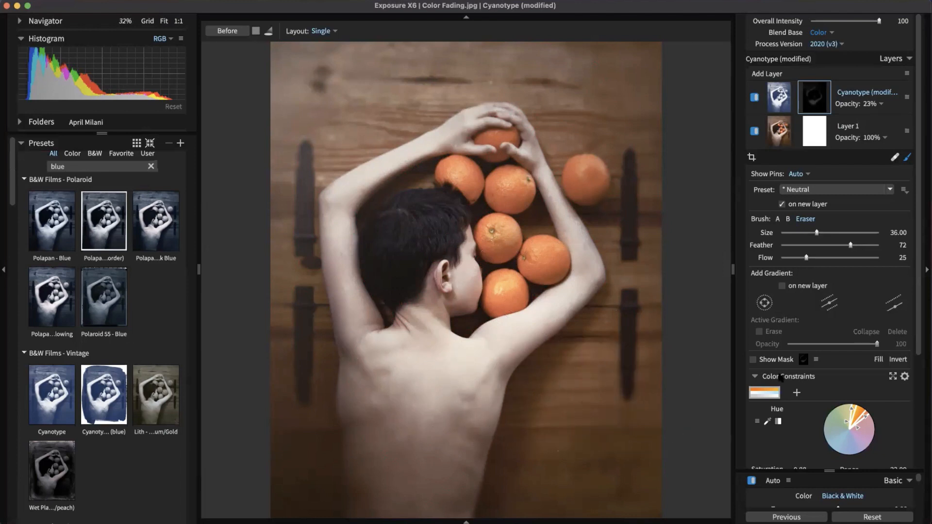
click(907, 157)
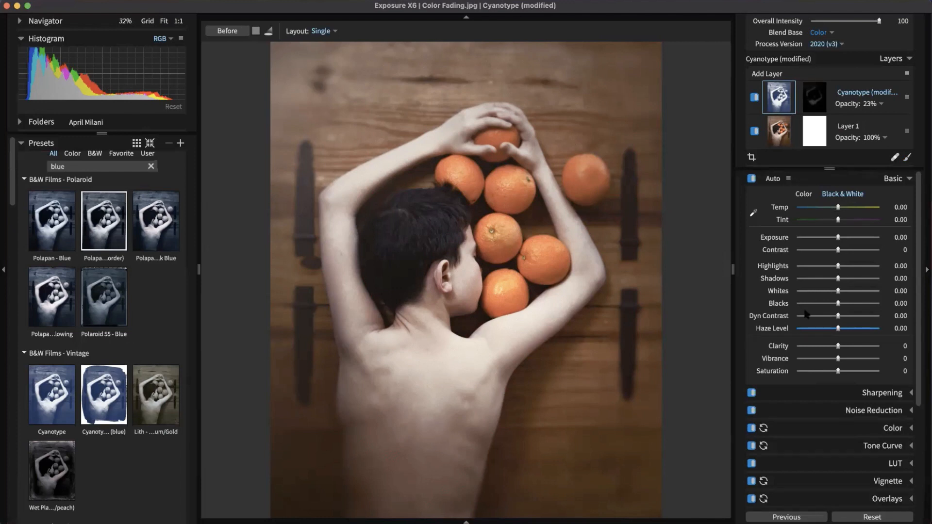
Step: Add Layer 3 above Cyanotype, select its image, and expand the Overlays settings
click(781, 74)
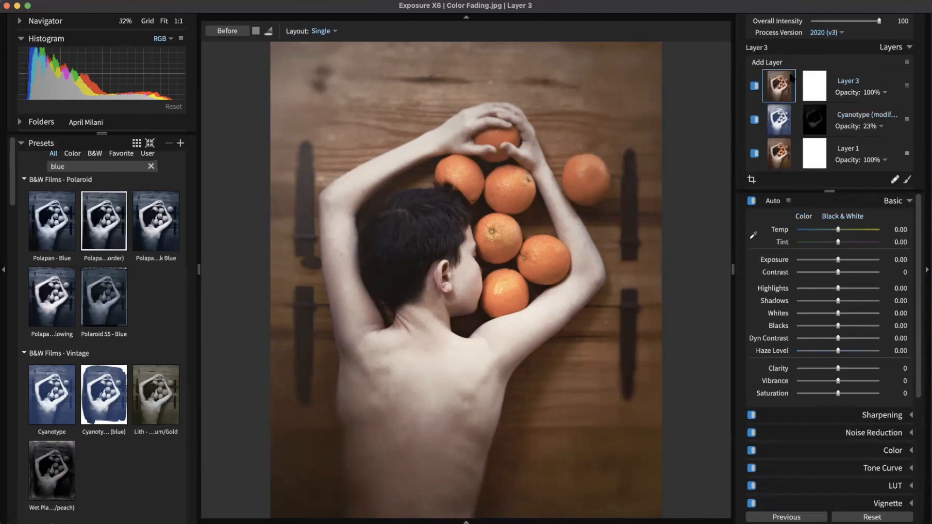
click(825, 94)
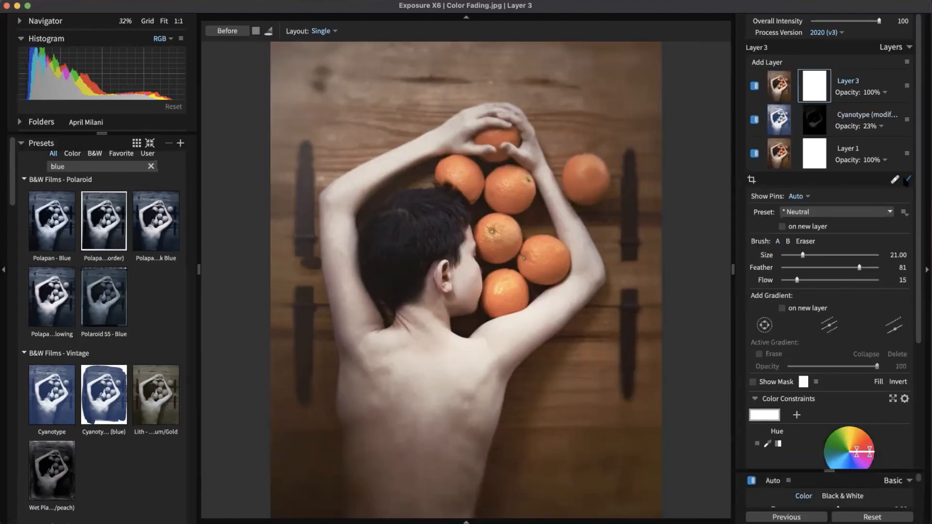
click(779, 85)
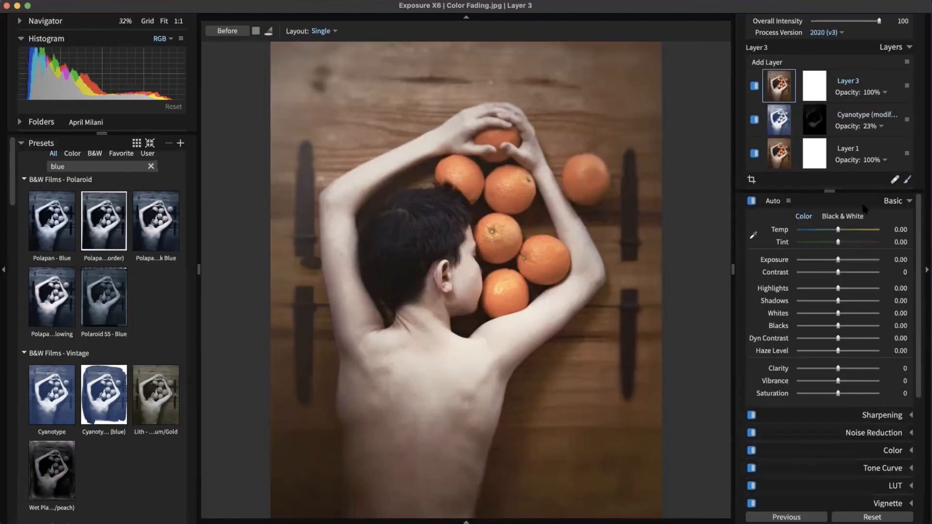
click(899, 204)
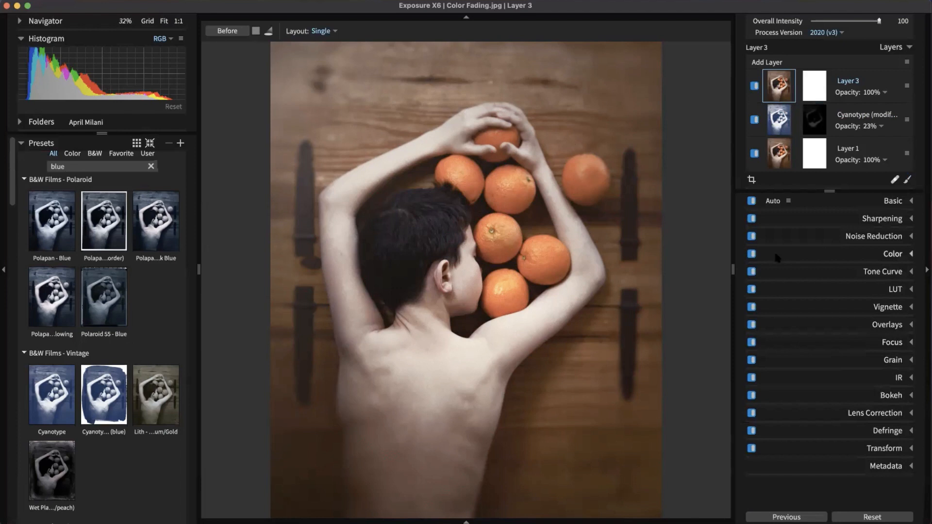
click(869, 325)
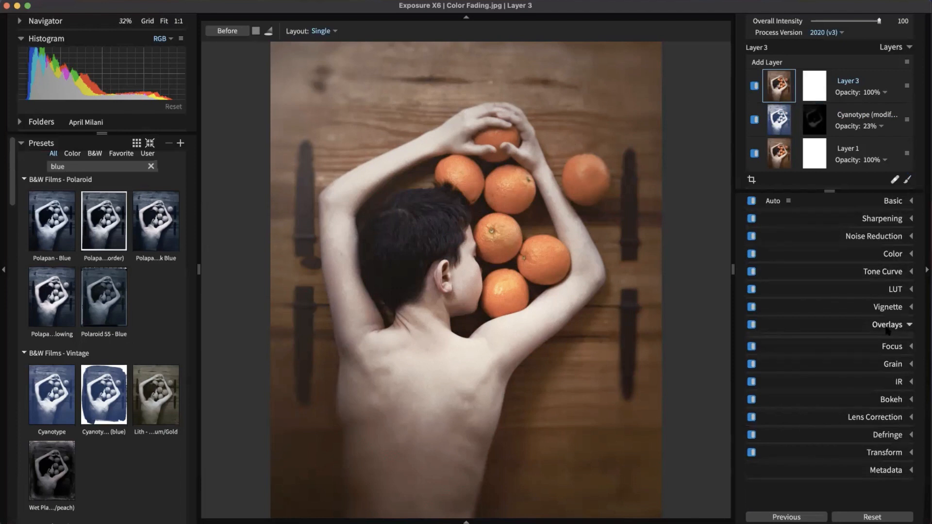
scroll(826, 307, down, 3)
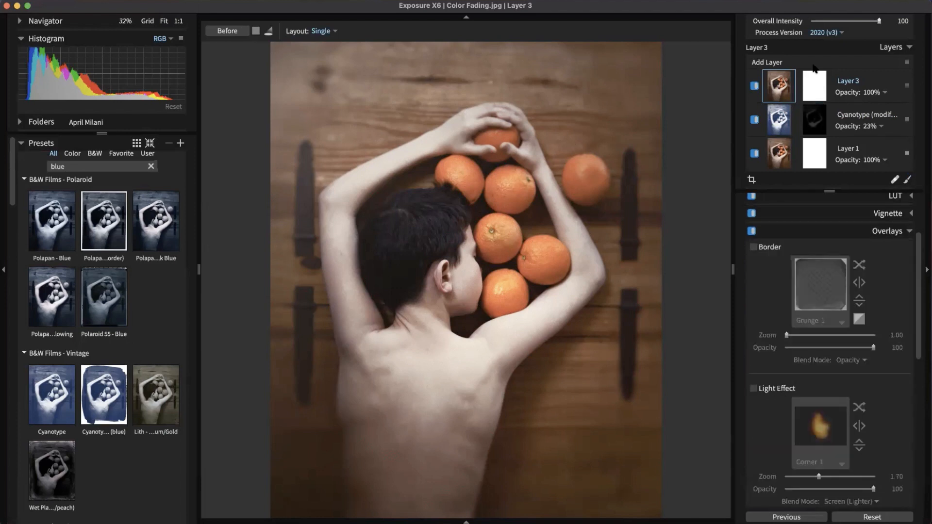
Step: Enable a light effect on Layer 3, trying Corner 2 and Dazzle Gold before applying Dazzle Silver
click(753, 388)
click(821, 425)
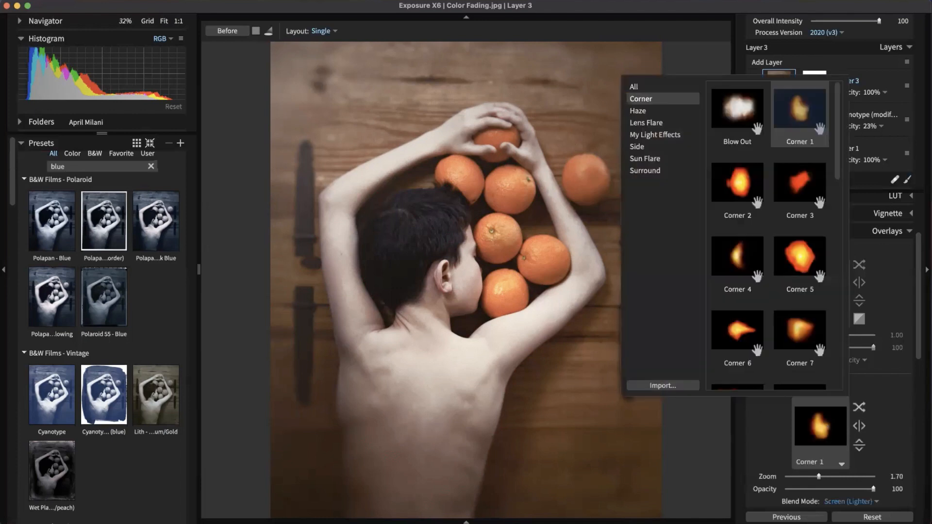
click(737, 185)
click(669, 135)
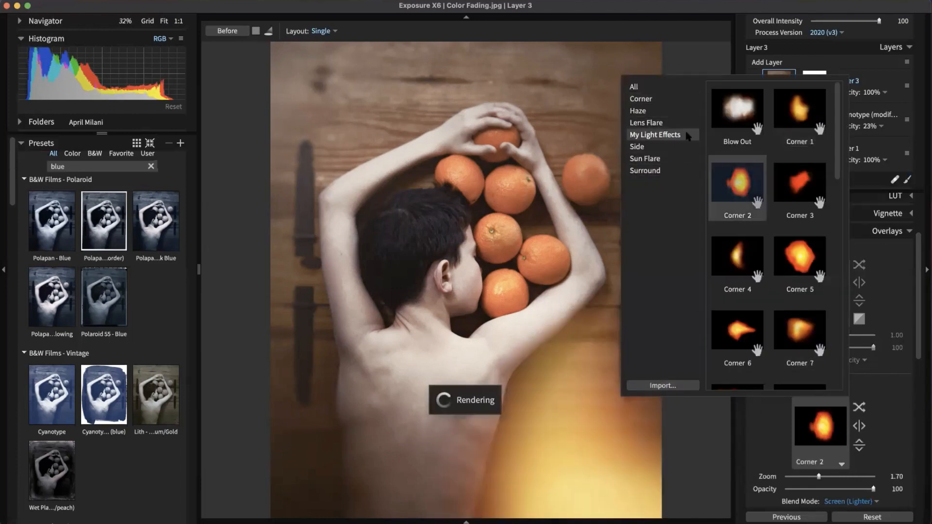
click(656, 124)
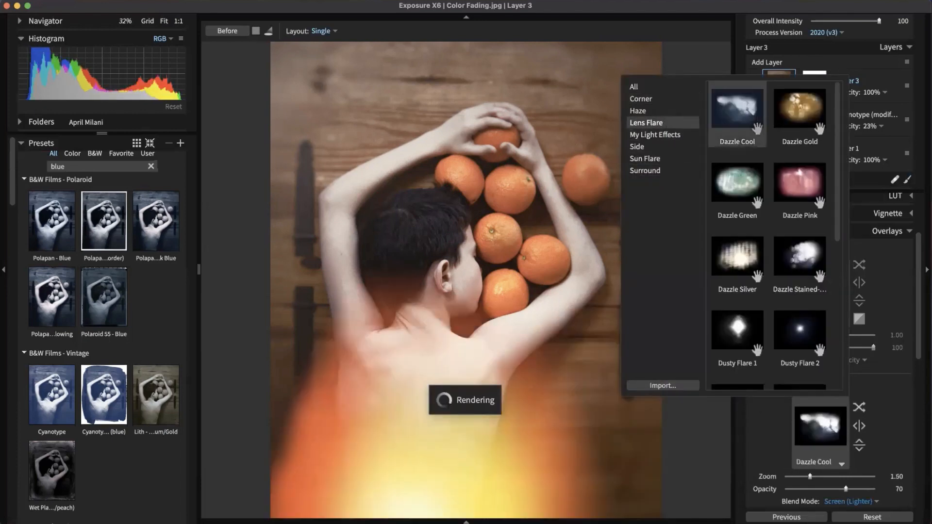
click(794, 121)
click(737, 257)
click(748, 254)
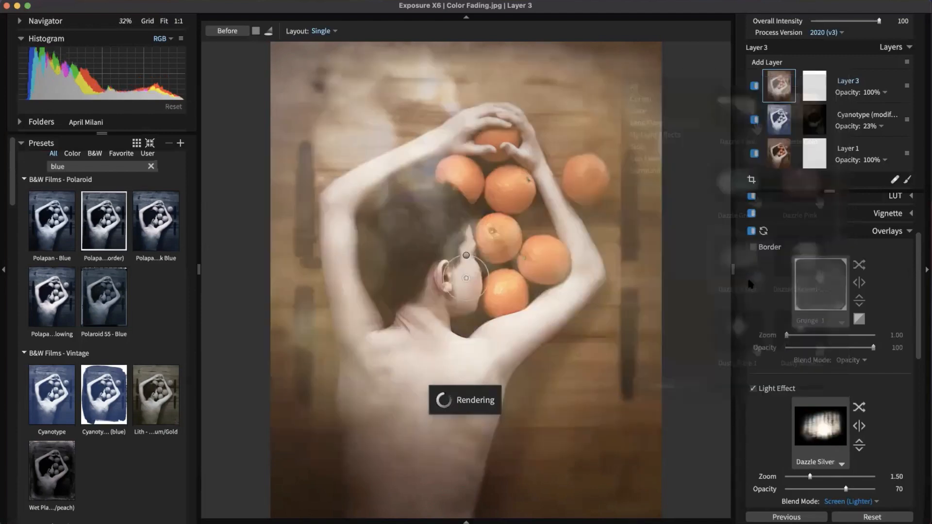
Step: Move the Dazzle Silver light lower across the back and enlarge it
drag(489, 270, 538, 403)
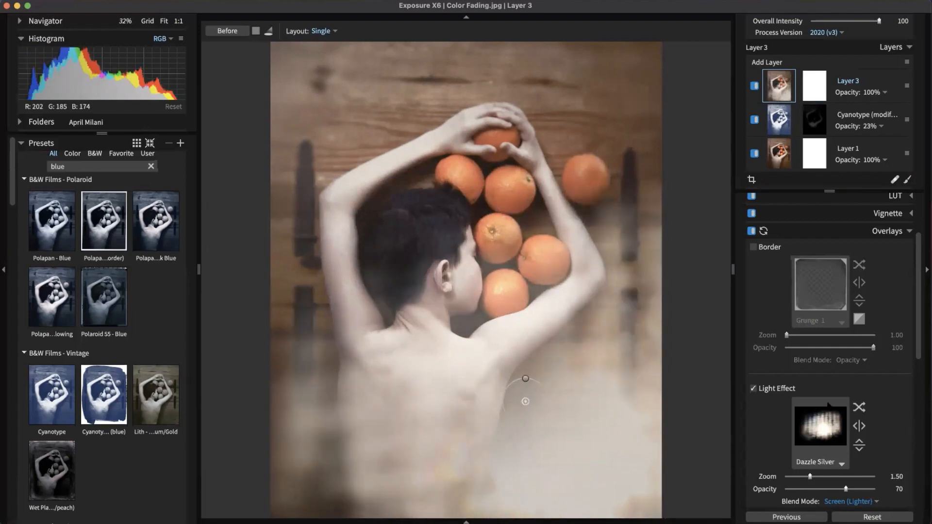
drag(833, 476, 813, 490)
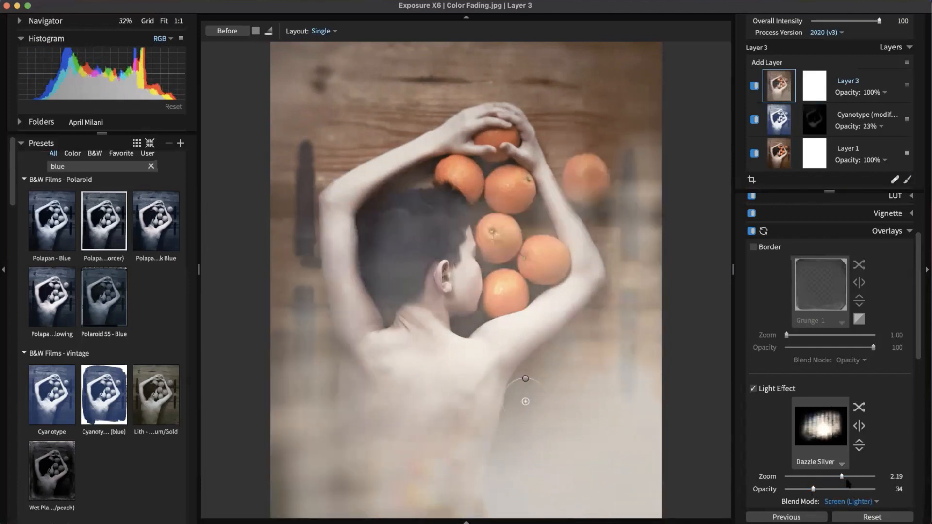
drag(813, 489, 824, 489)
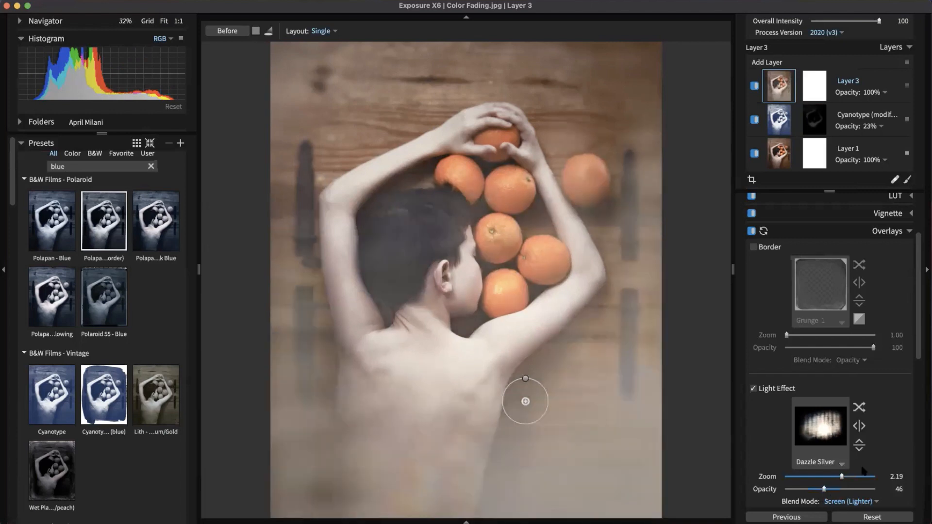
drag(925, 353, 925, 387)
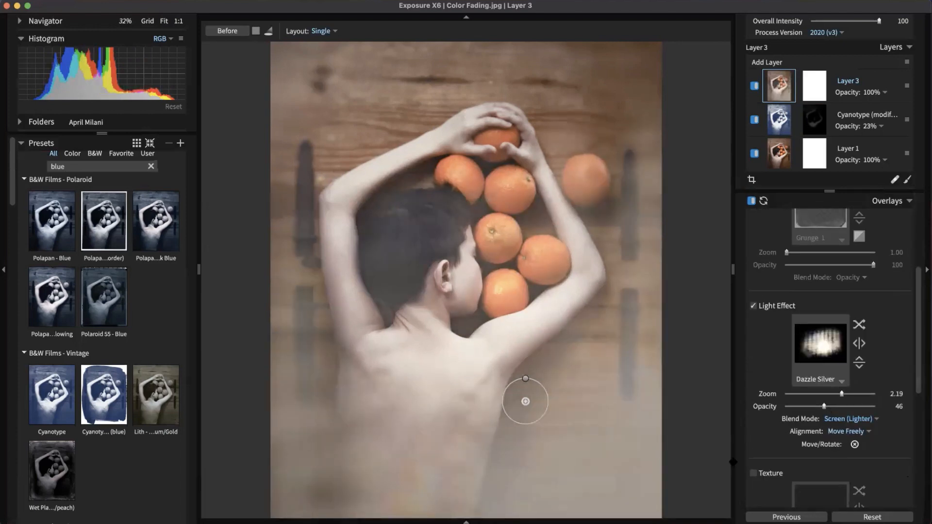
click(855, 444)
Step: Raise the overlay's Protect amount to about 44
scroll(890, 439, down, 4)
scroll(888, 431, down, 3)
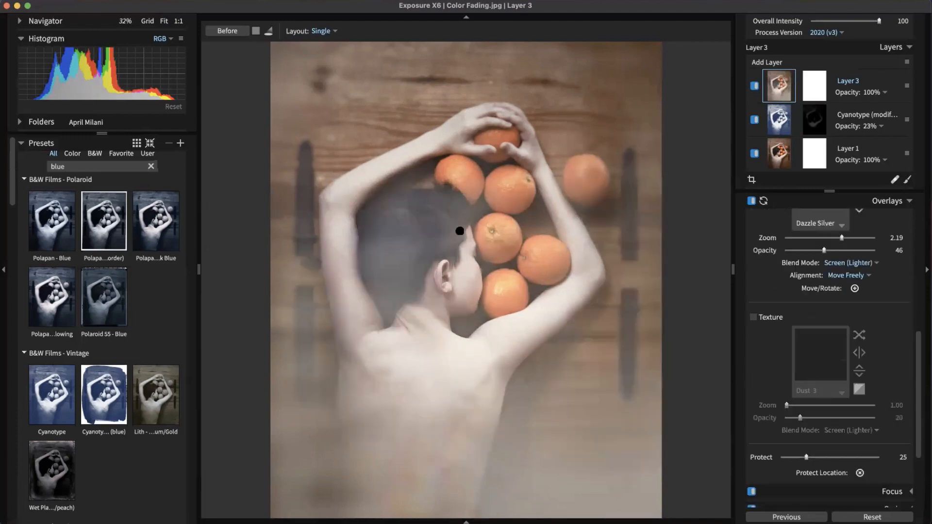
drag(806, 457, 827, 458)
scroll(924, 331, up, 1)
scroll(924, 331, up, 8)
Step: Fold the overlay settings away and set Layer 3's opacity to 26%
click(884, 324)
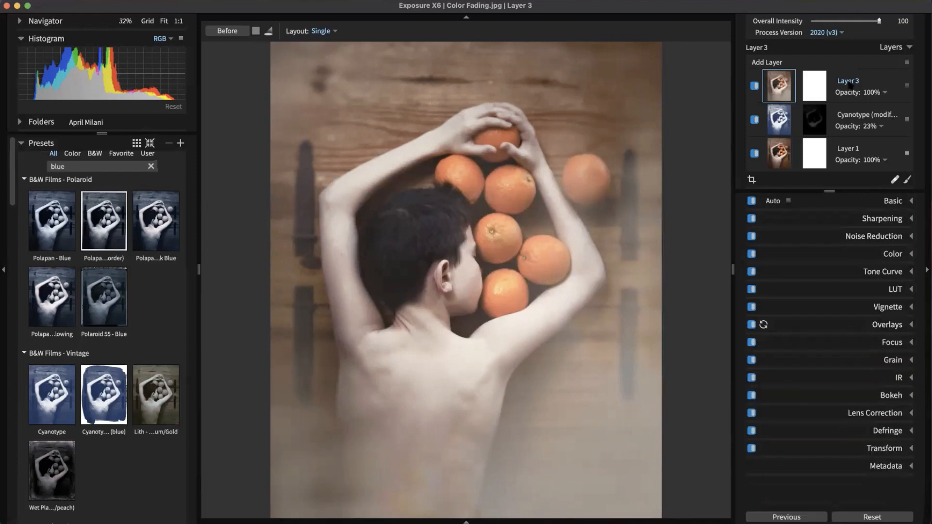
click(885, 93)
drag(879, 112, 809, 112)
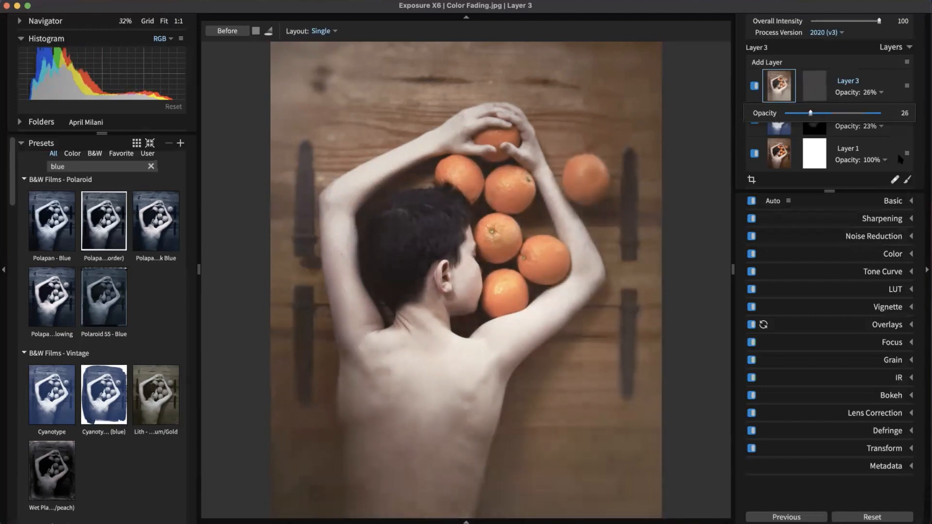
click(895, 78)
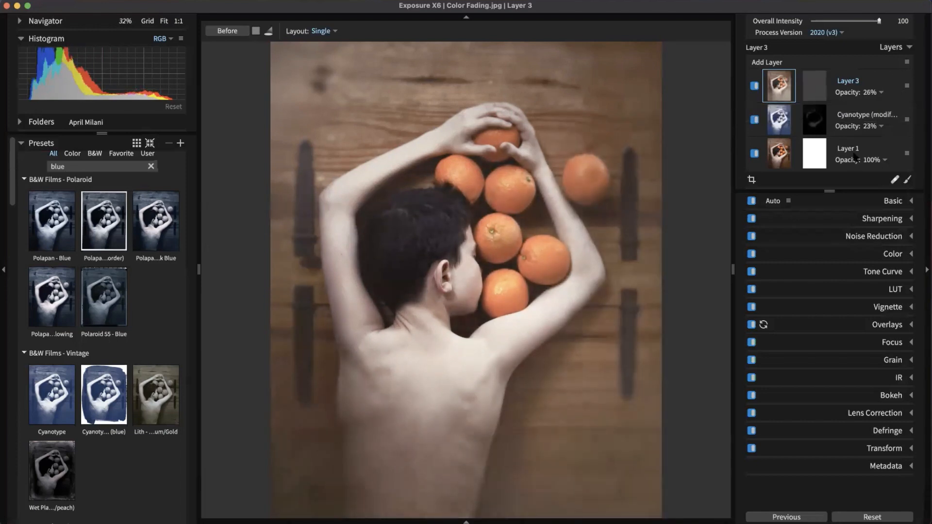
Step: Hide and show Layer 3, the Cyanotype layer, and Layer 1 in turn to compare
click(754, 86)
click(754, 86)
click(754, 86)
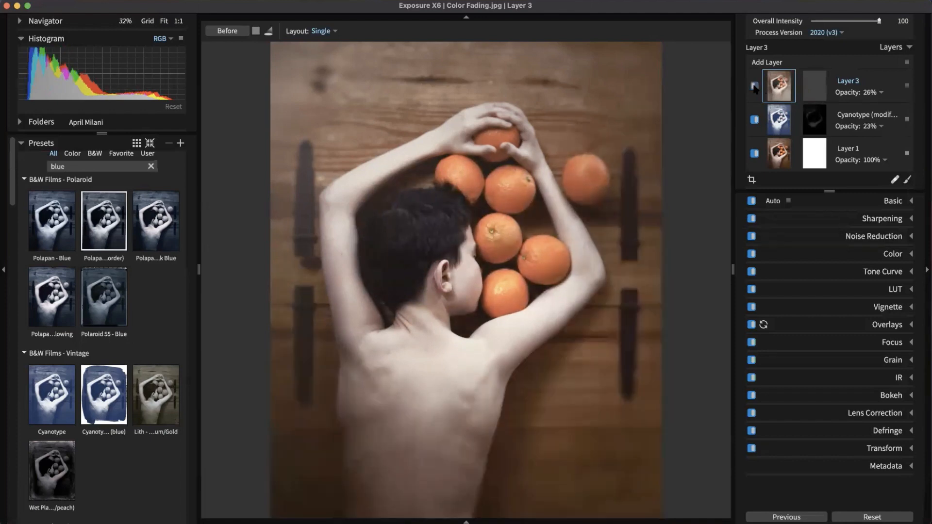
click(754, 86)
click(754, 119)
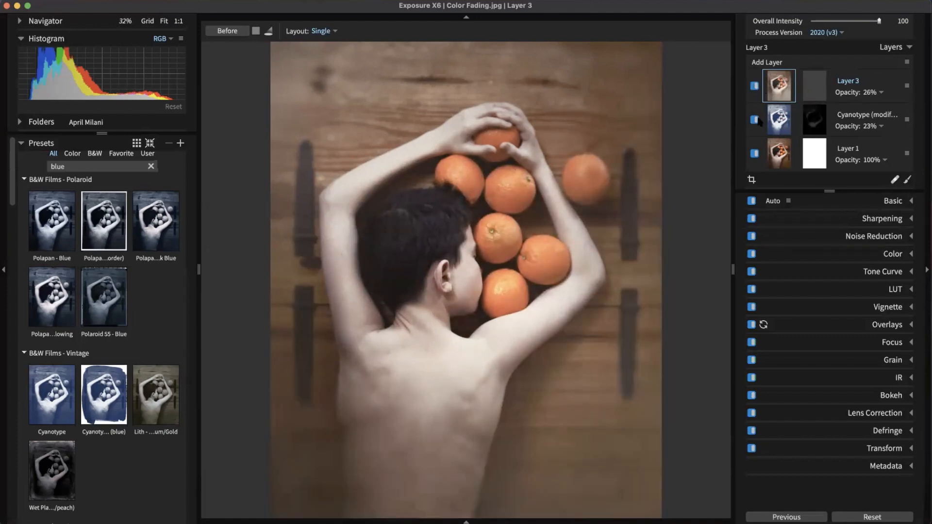
click(755, 120)
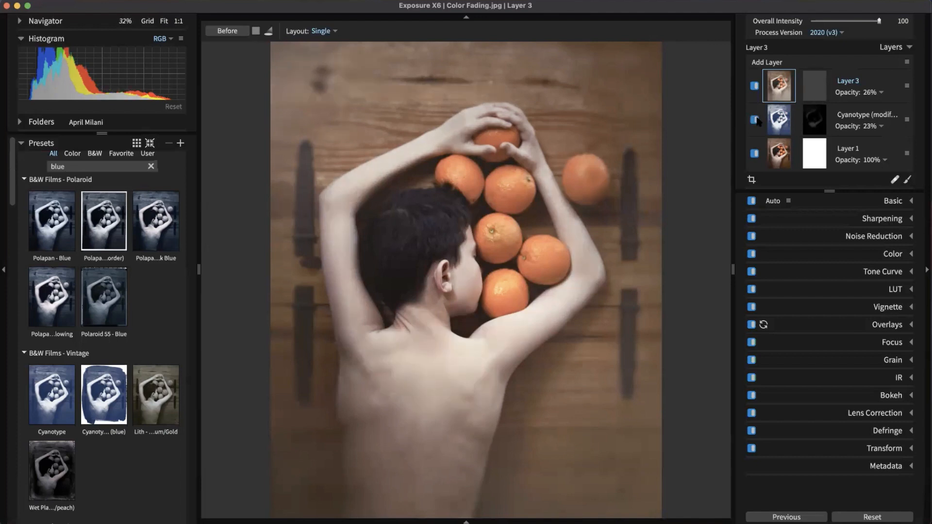
click(755, 154)
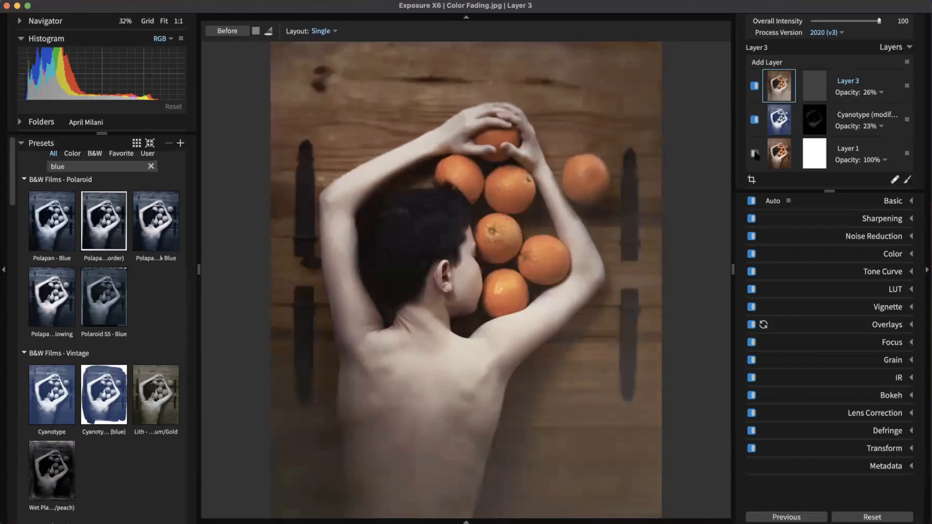
click(754, 154)
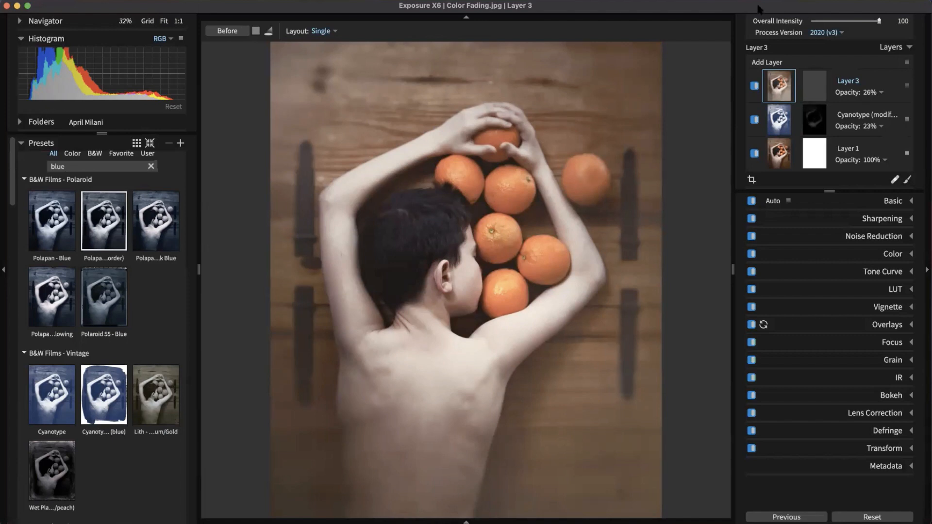
Step: Fold away Presets and step back through the History list to before the light effect
click(30, 144)
click(23, 164)
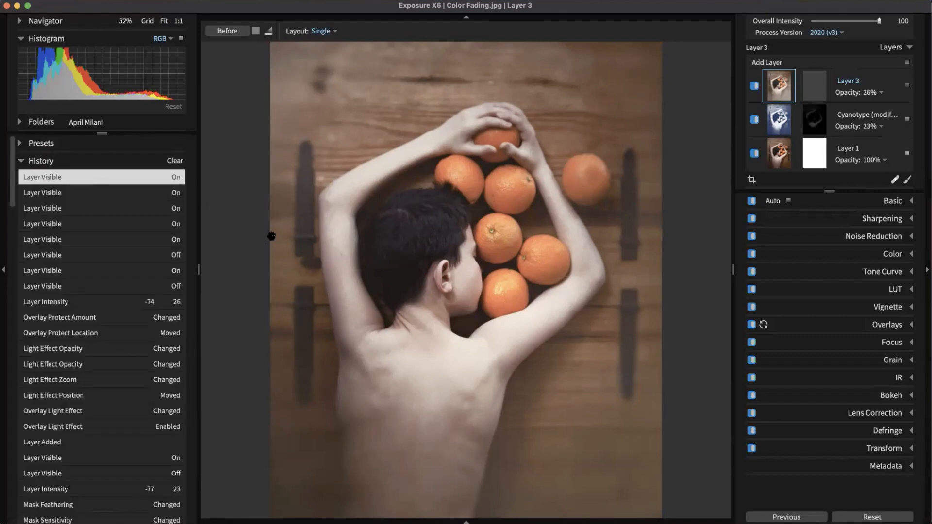
click(75, 193)
click(71, 178)
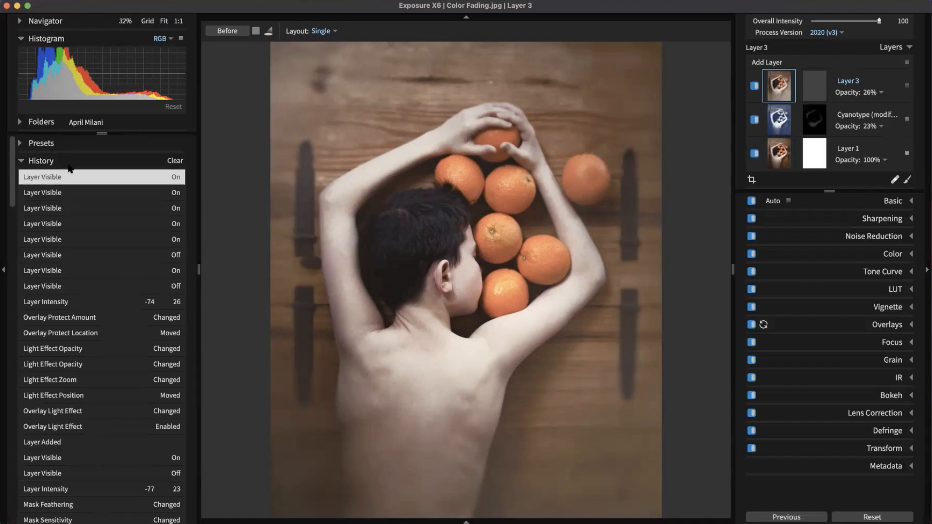
click(86, 212)
click(89, 225)
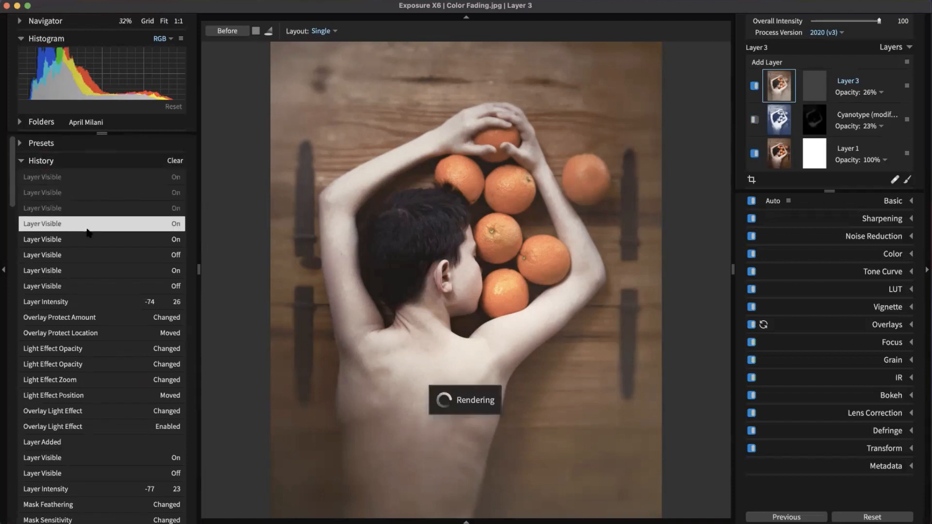
click(90, 234)
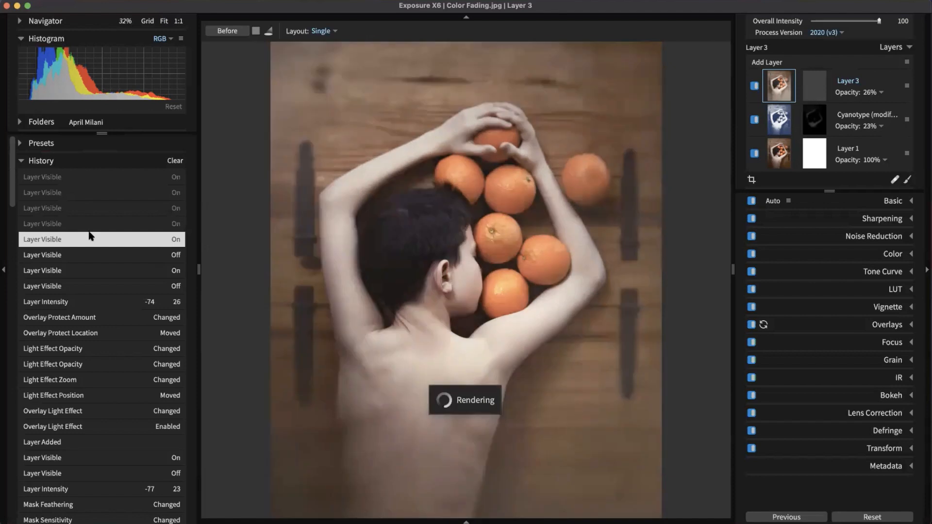
click(90, 256)
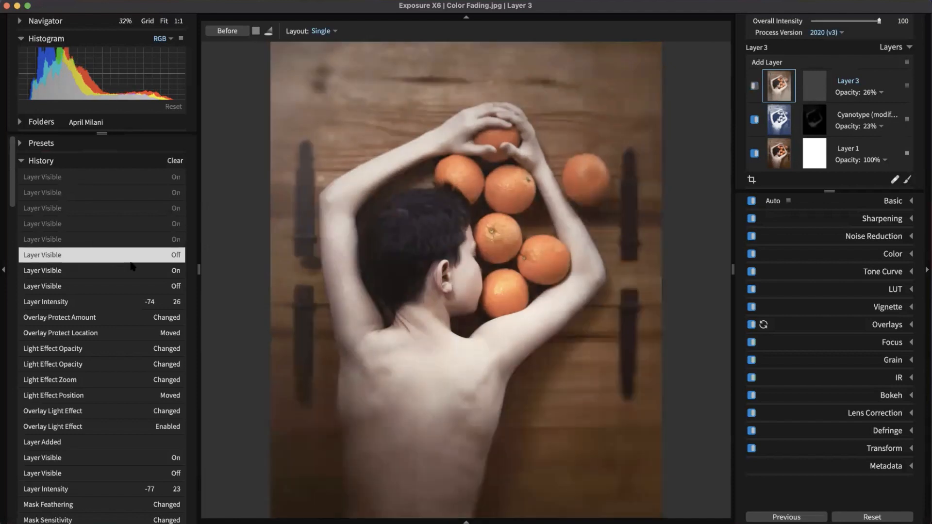
click(134, 270)
click(137, 286)
click(137, 301)
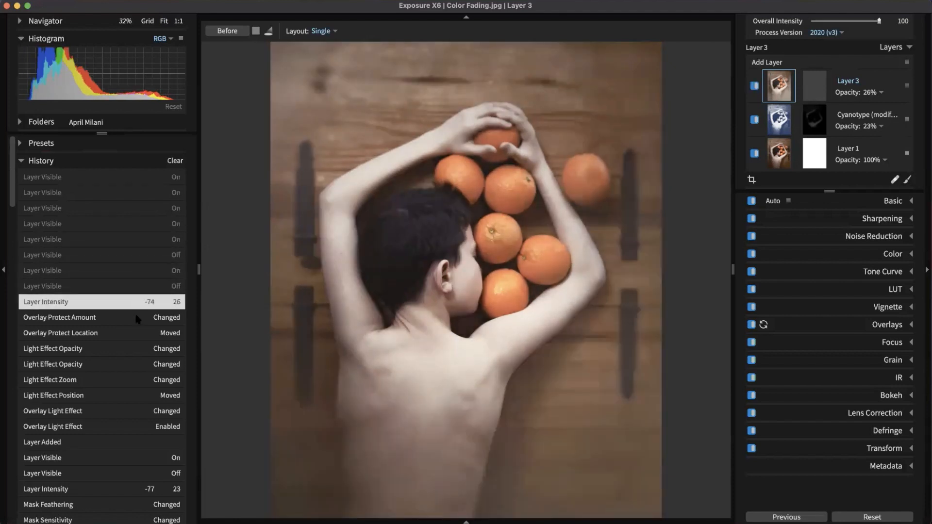
click(134, 317)
click(134, 332)
click(131, 349)
click(124, 364)
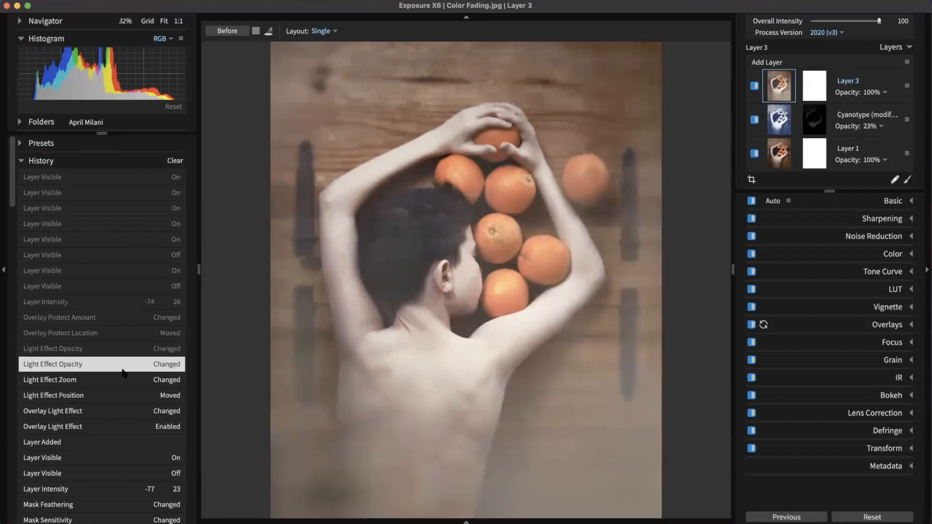
click(123, 379)
click(121, 395)
click(119, 426)
click(111, 458)
Step: Step forward through the history to the latest edit and fold the History list away
click(108, 426)
click(112, 395)
click(115, 380)
click(123, 347)
click(130, 301)
click(138, 271)
click(131, 223)
click(80, 176)
click(55, 160)
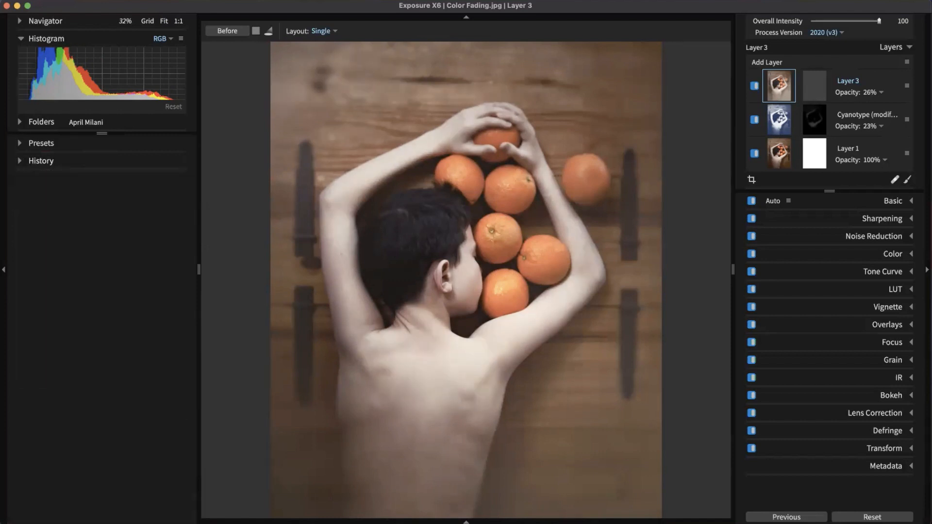
Step: Navigate Finder from the Color Fading.jpg folder into Exposure Software > Exposure X6
drag(0, 302, 403, 98)
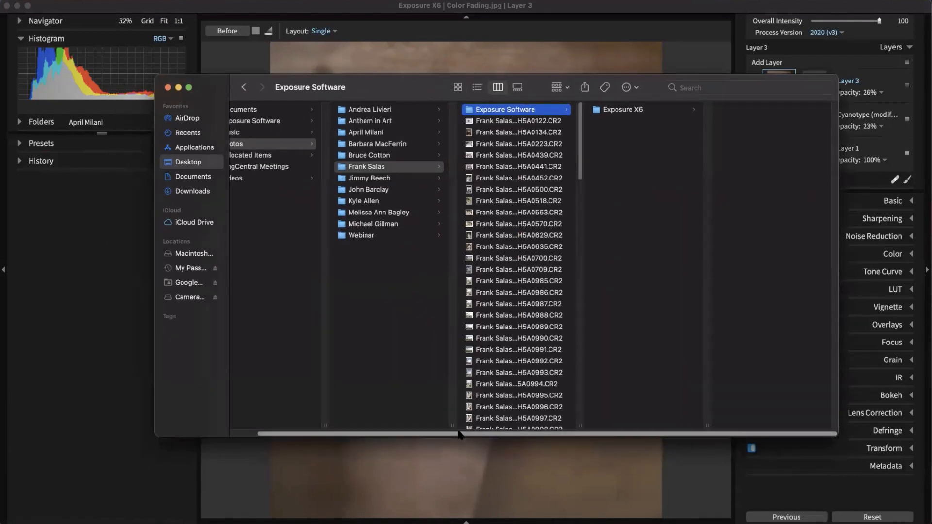
drag(458, 435, 266, 411)
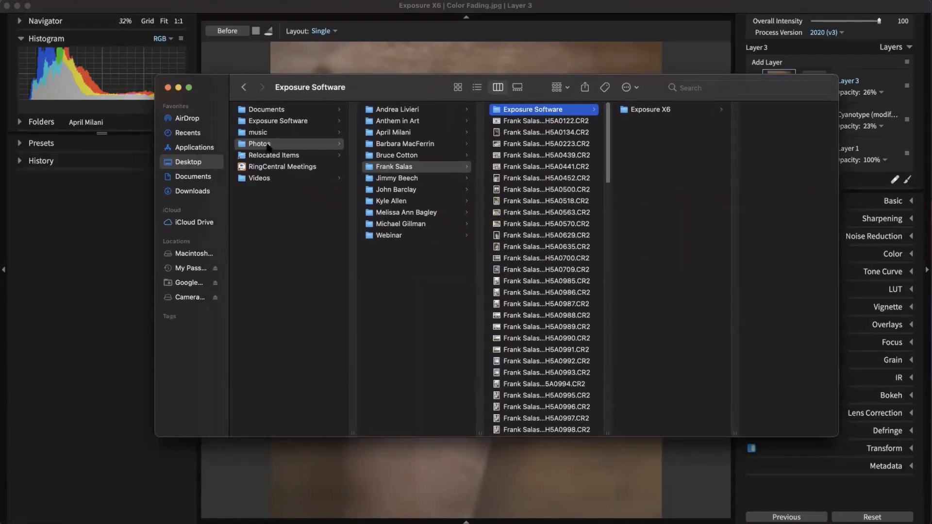
click(391, 133)
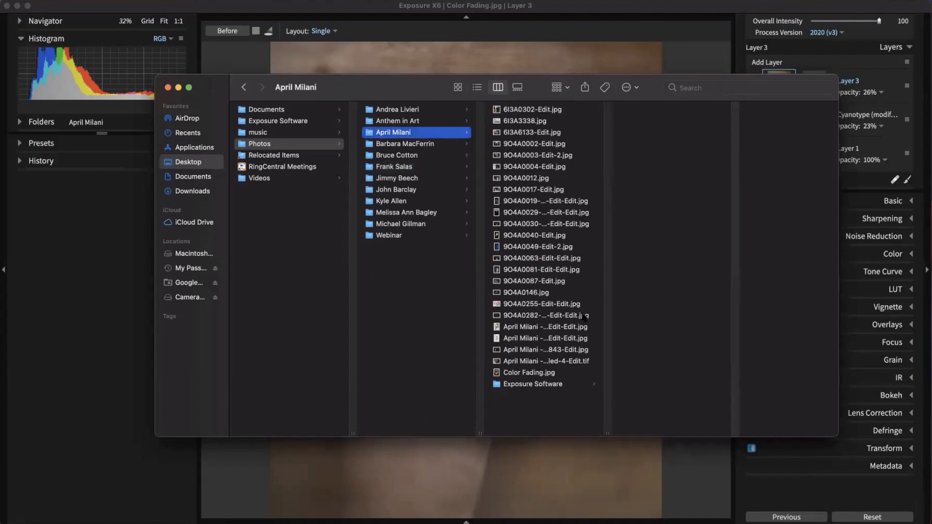
click(571, 383)
click(638, 109)
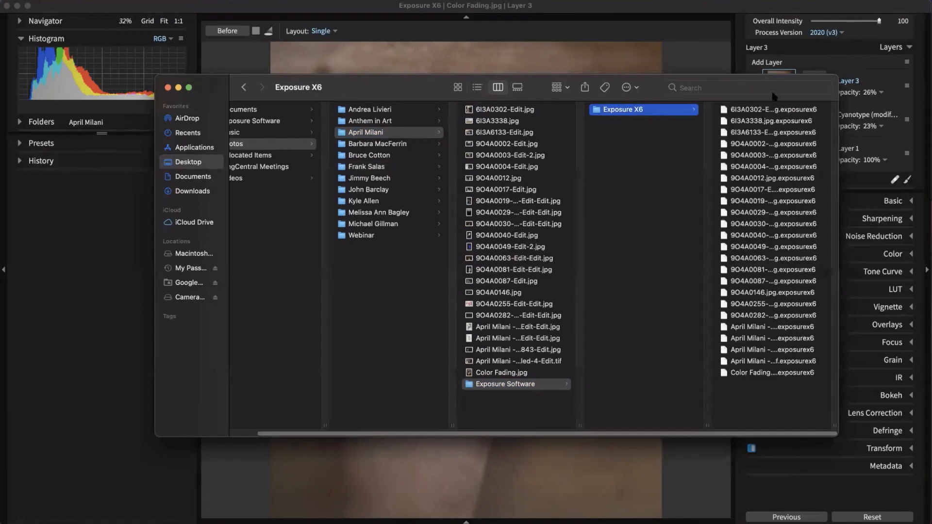
Step: Move the Finder window aside to view the photo, then bring it back over Exposure X6
drag(653, 92, 628, 110)
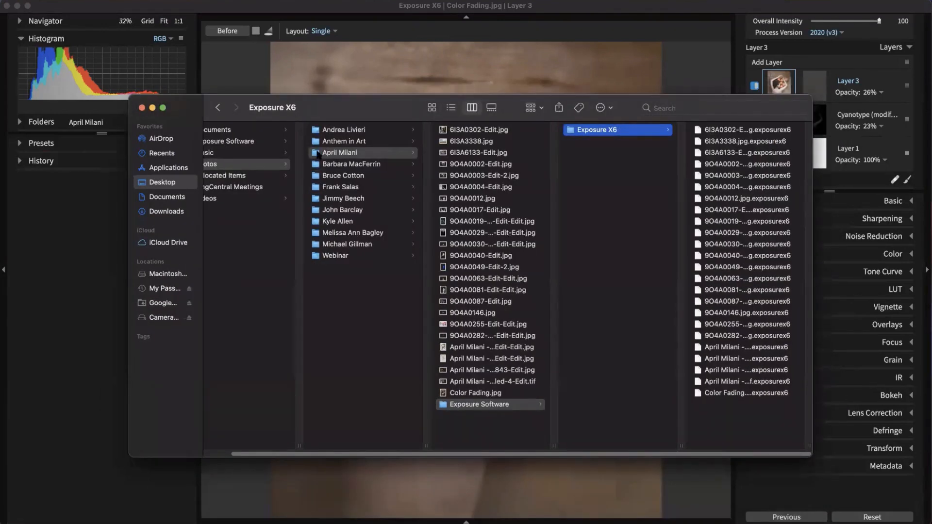
drag(318, 154, 382, 328)
drag(324, 118, 0, 253)
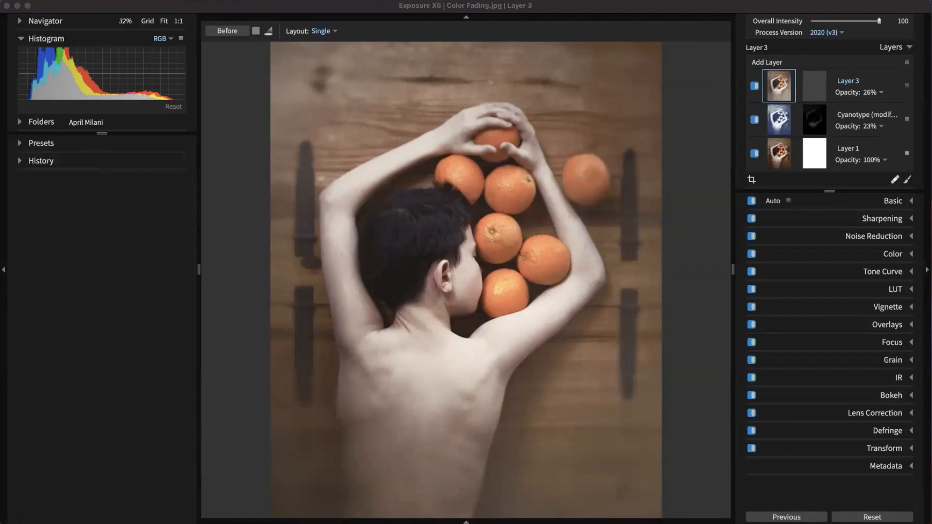
click(583, 7)
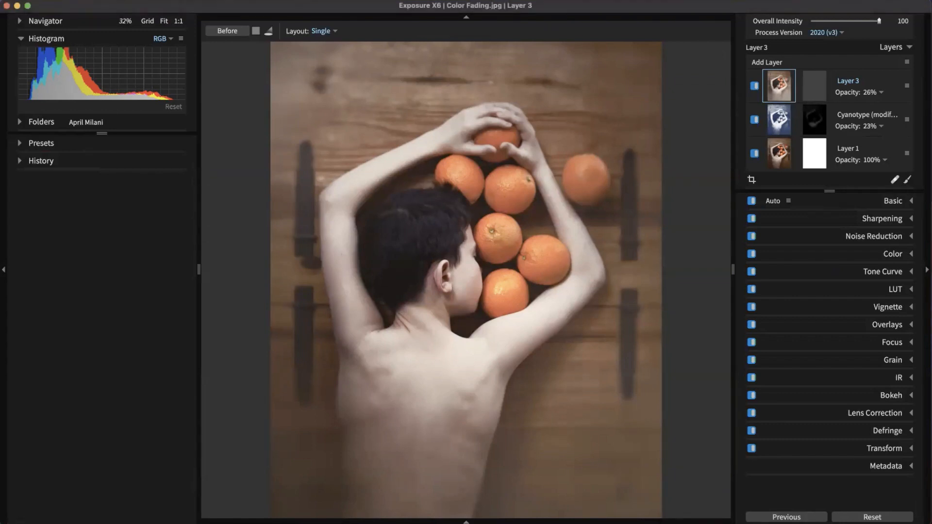
drag(0, 366, 359, 67)
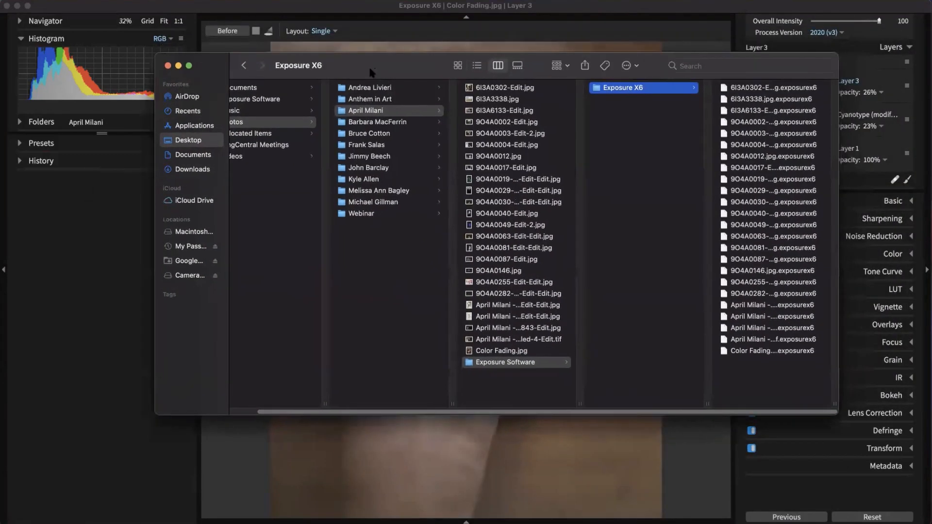
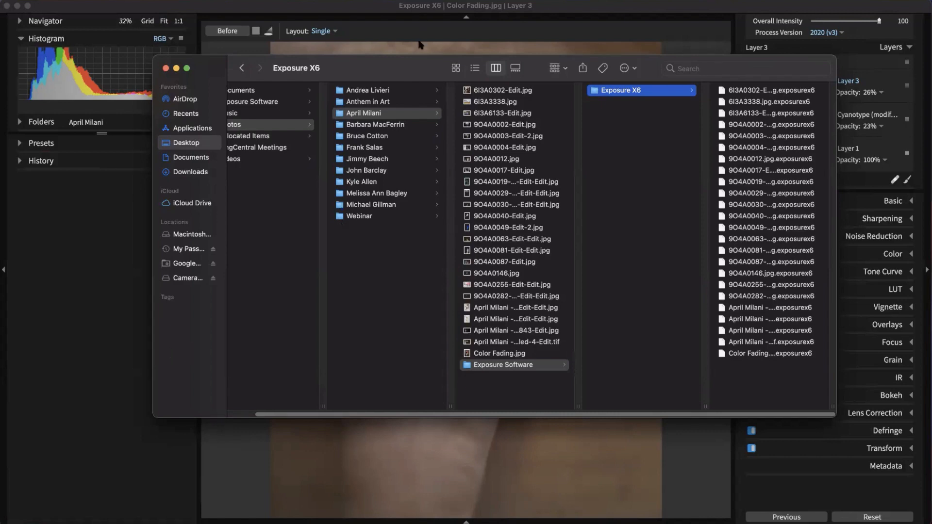
Step: Return Exposure X6 to the folder's six-photo thumbnail grid with no photos selected
drag(416, 63, 0, 349)
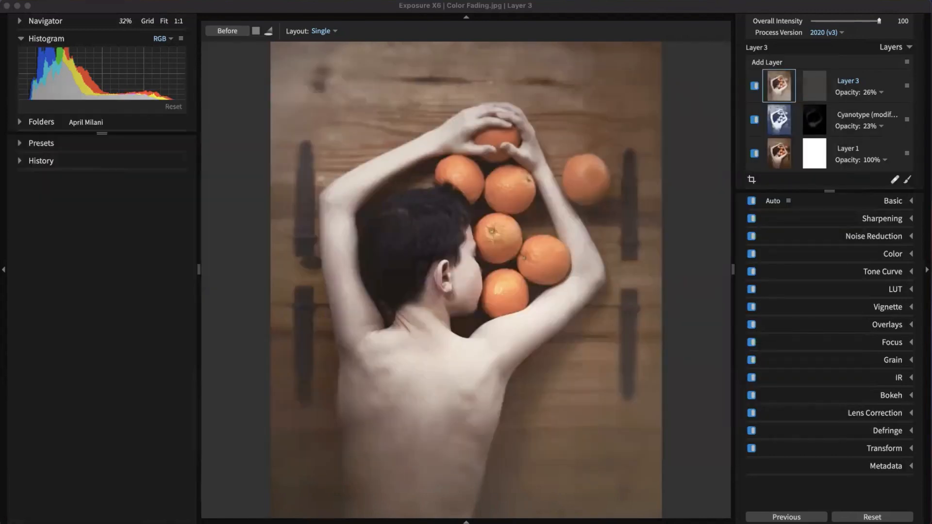
click(578, 69)
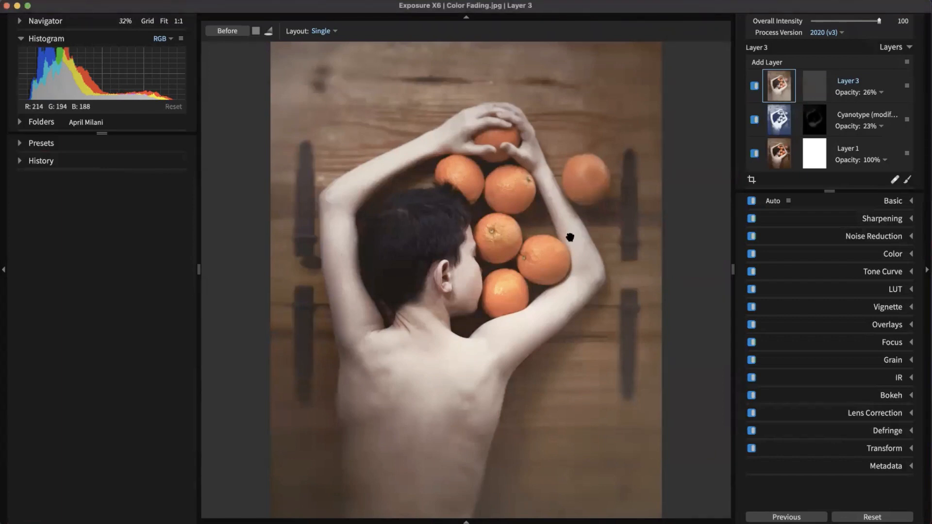
key(g)
click(639, 259)
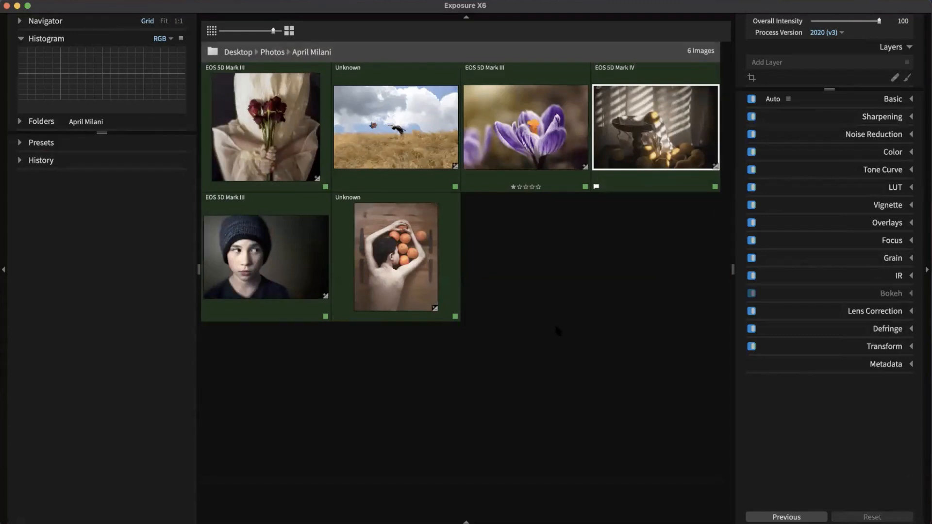
Step: Select all six photos with Cmd+A and bring up the Export to Folder dialog
key(super+a)
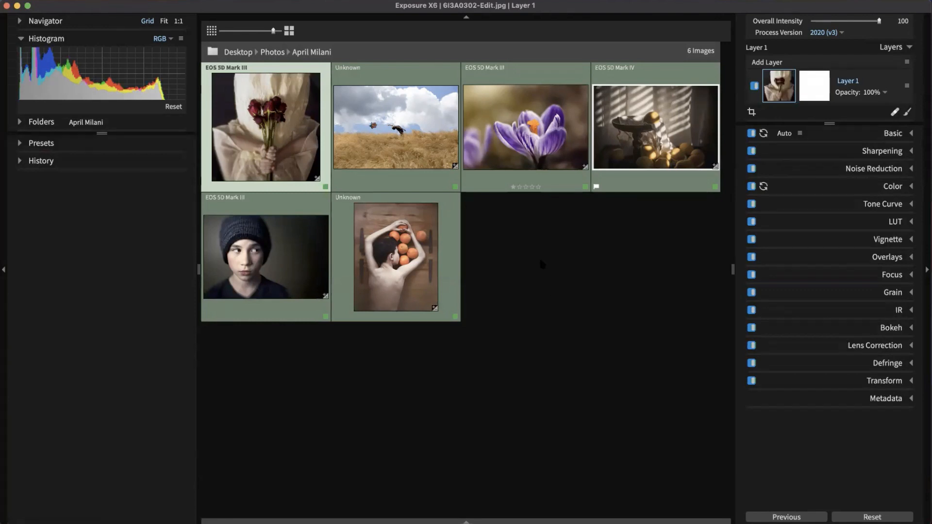
key(super+shift+e)
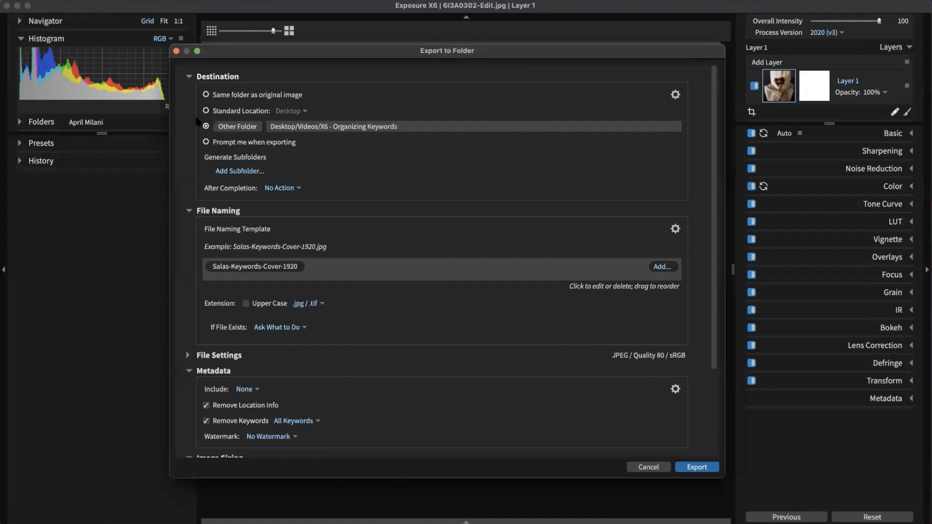
Step: Set the export destination to the standard Desktop location
click(214, 113)
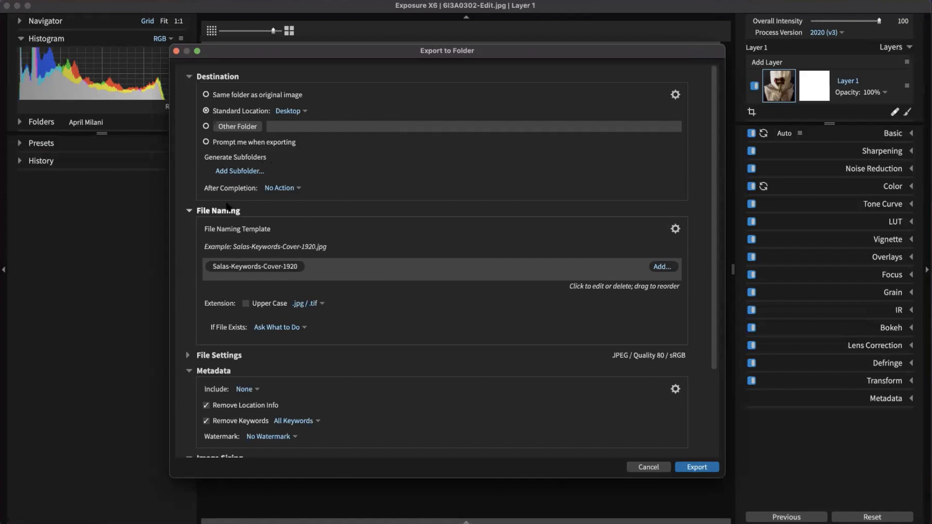
scroll(228, 267, down, 2)
scroll(230, 194, down, 2)
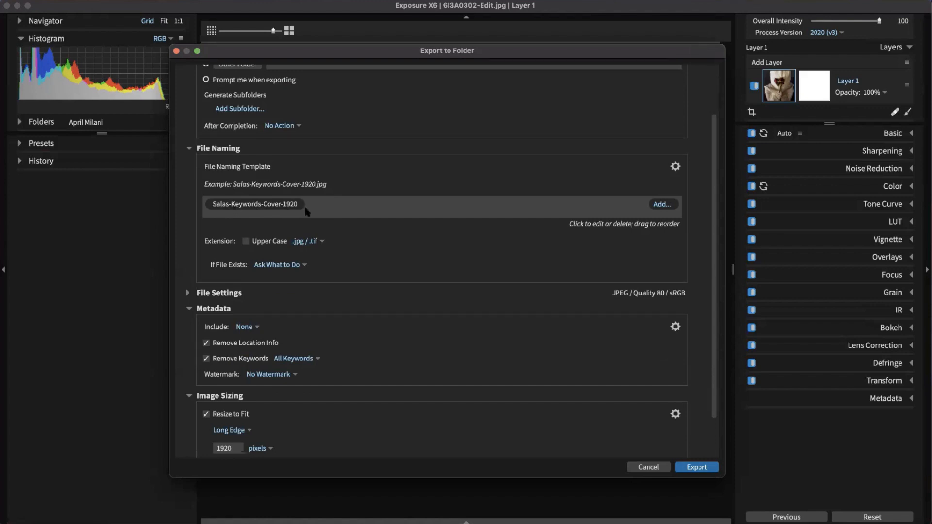
Step: Change the custom naming text to the photographer's name plus ' - webinar' and append a Sequence number
click(286, 205)
click(418, 238)
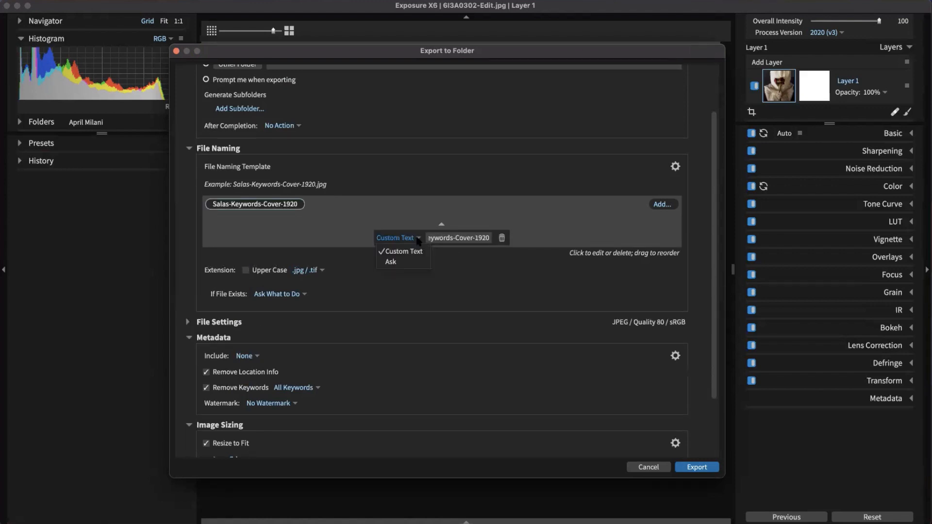
click(439, 238)
triple_click(456, 238)
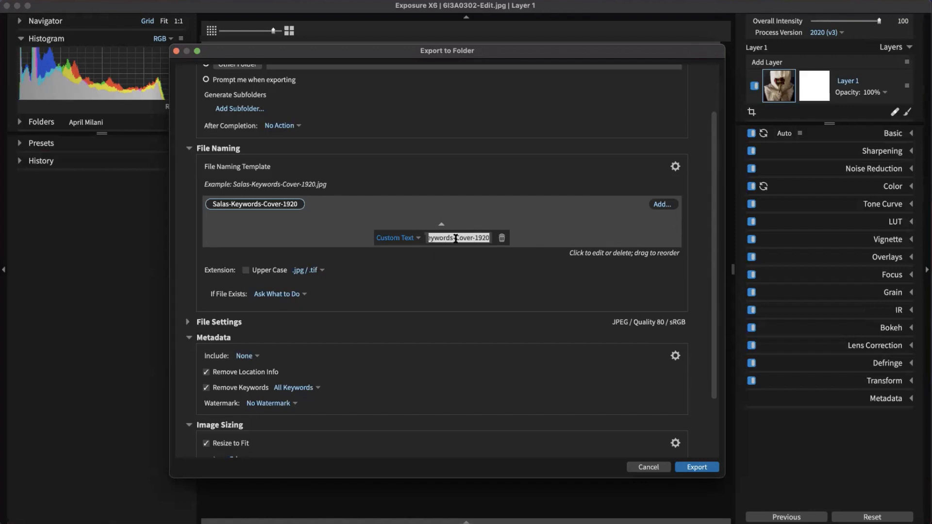
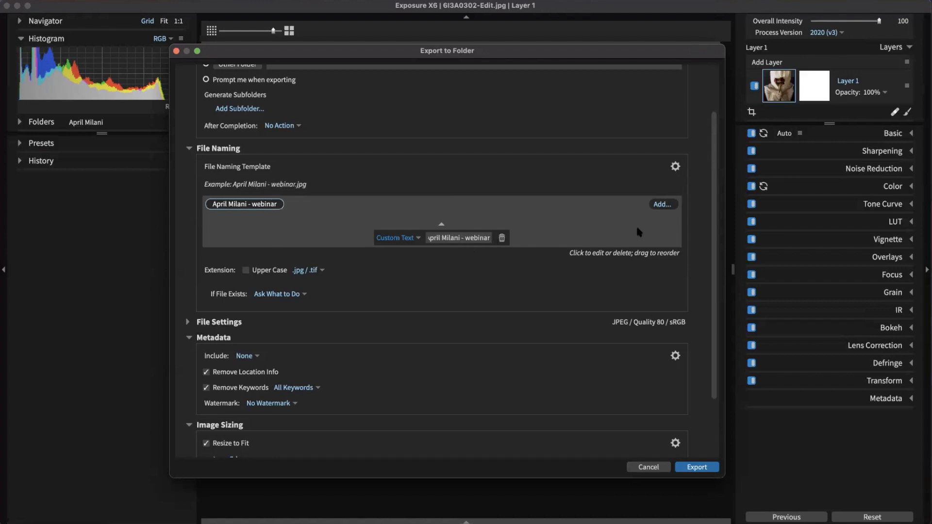
click(660, 206)
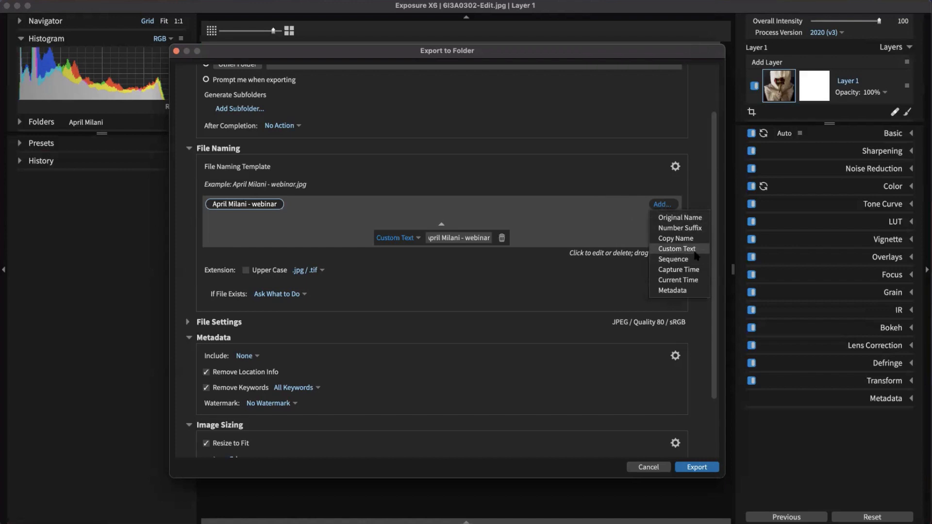
click(675, 259)
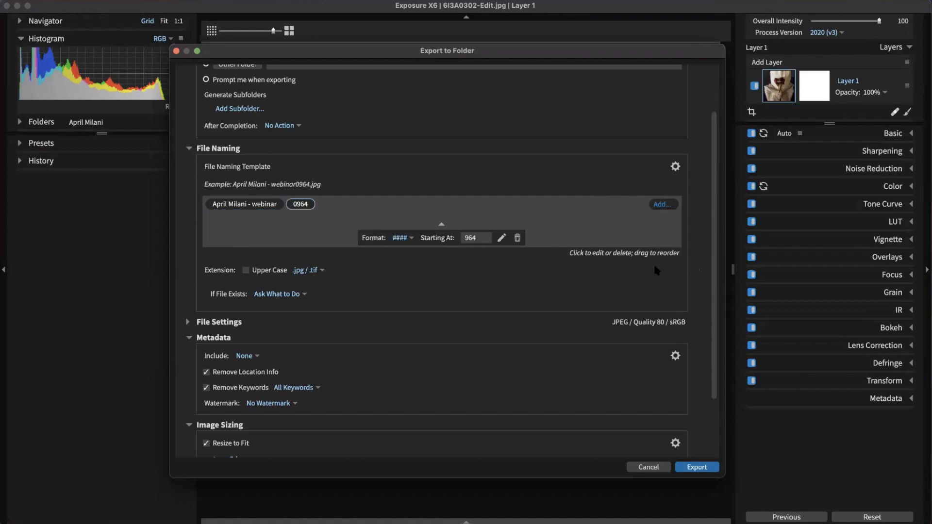
Step: Start the sequence at 0001 and add a dash after the webinar text, before the number
click(483, 237)
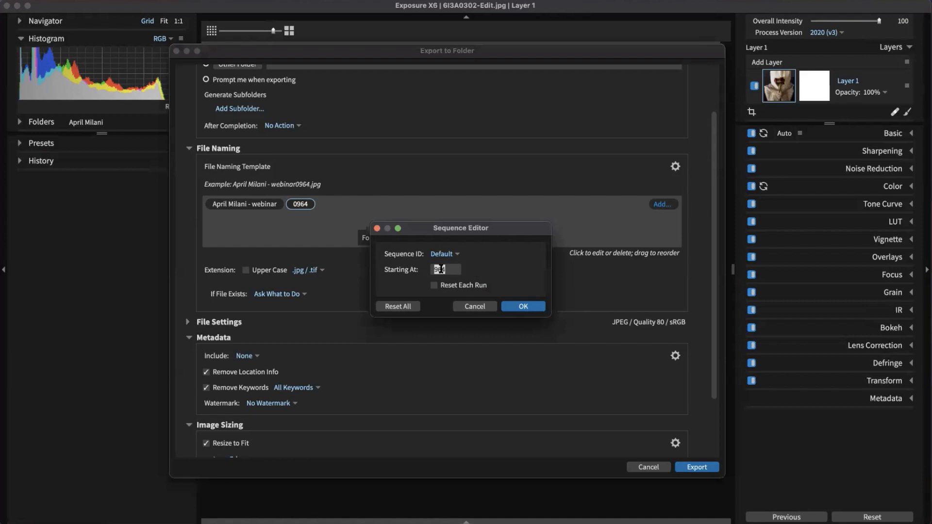
text(1)
click(532, 308)
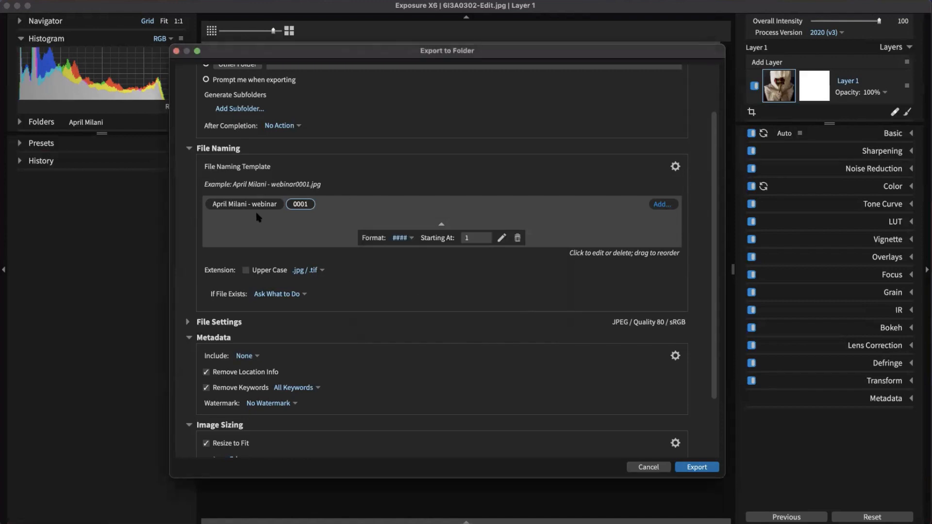
click(269, 203)
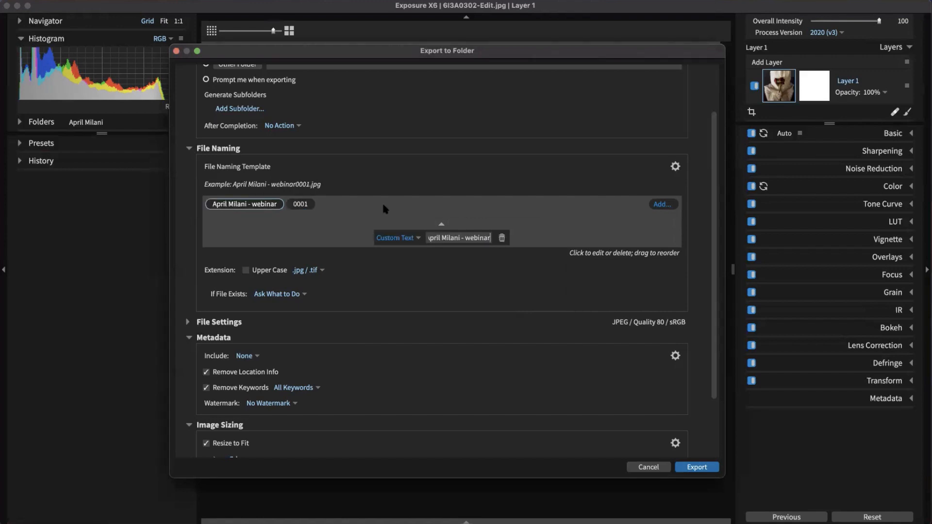
text(-)
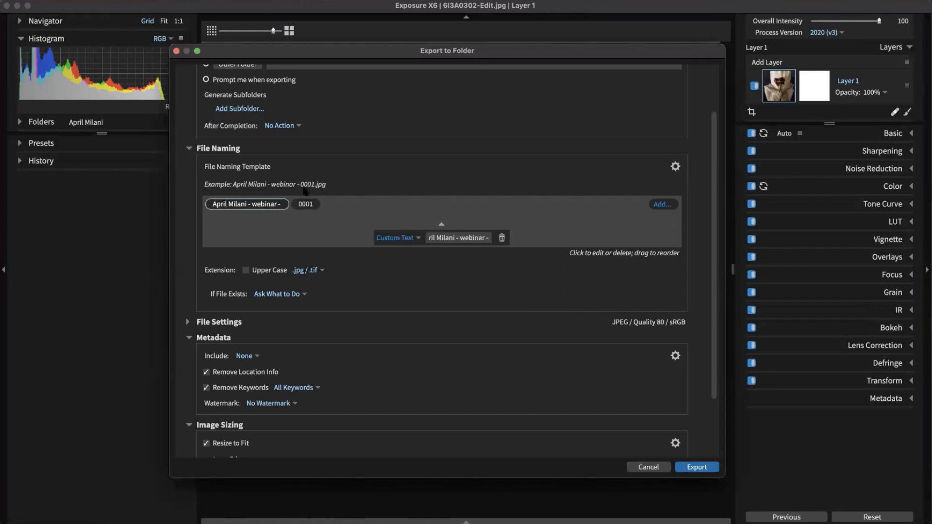
scroll(431, 262, down, 3)
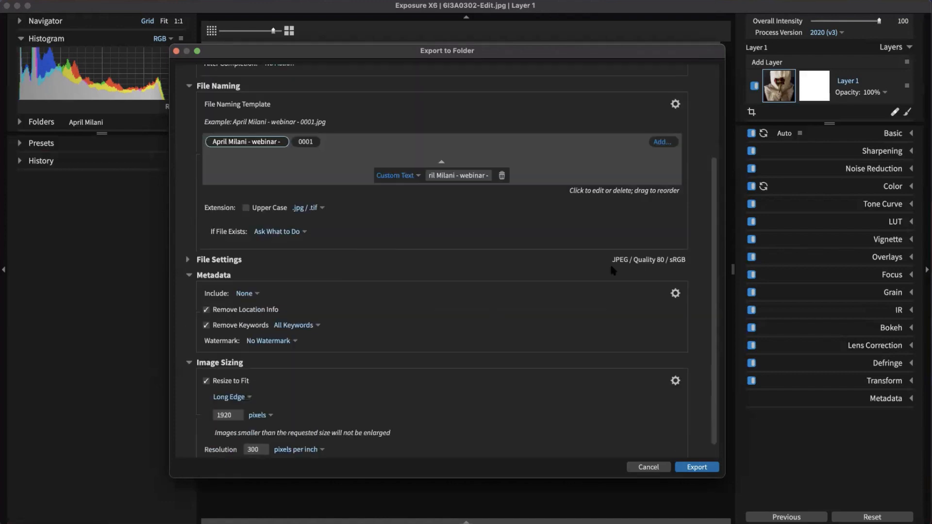
click(194, 260)
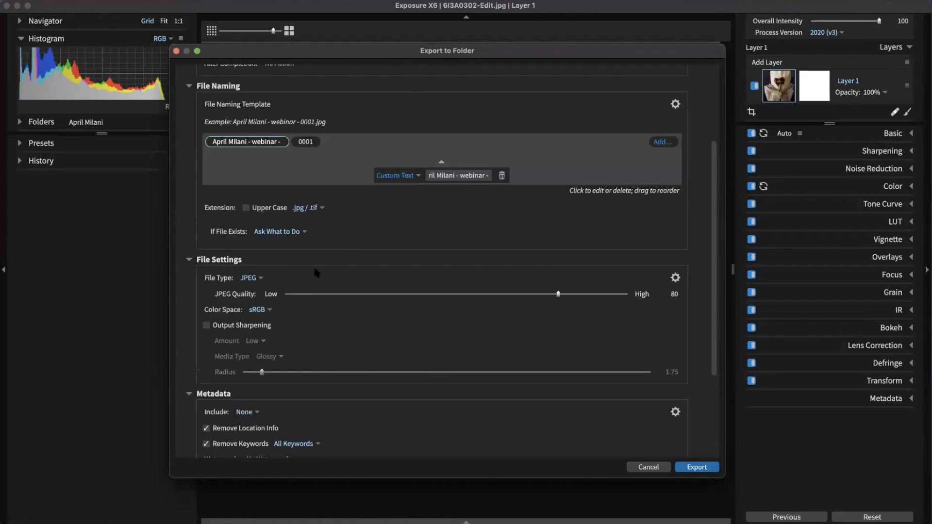
click(190, 261)
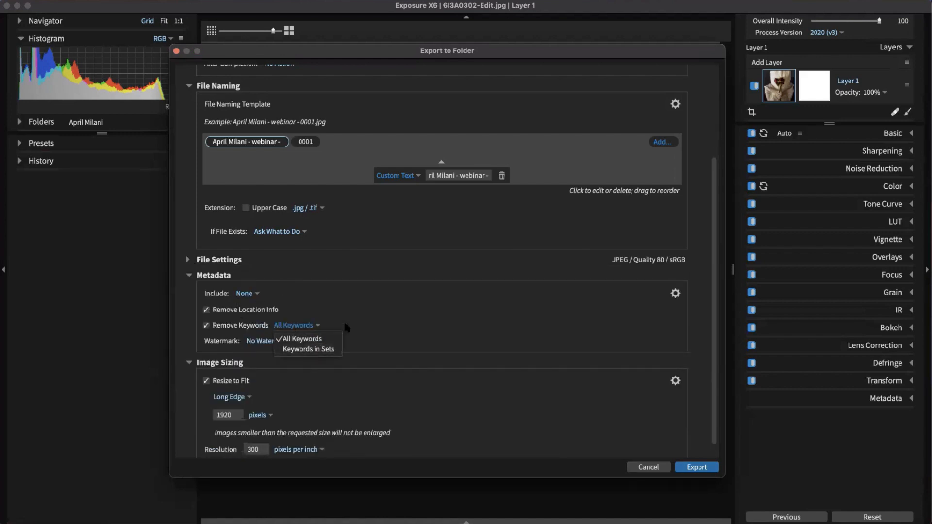
click(284, 340)
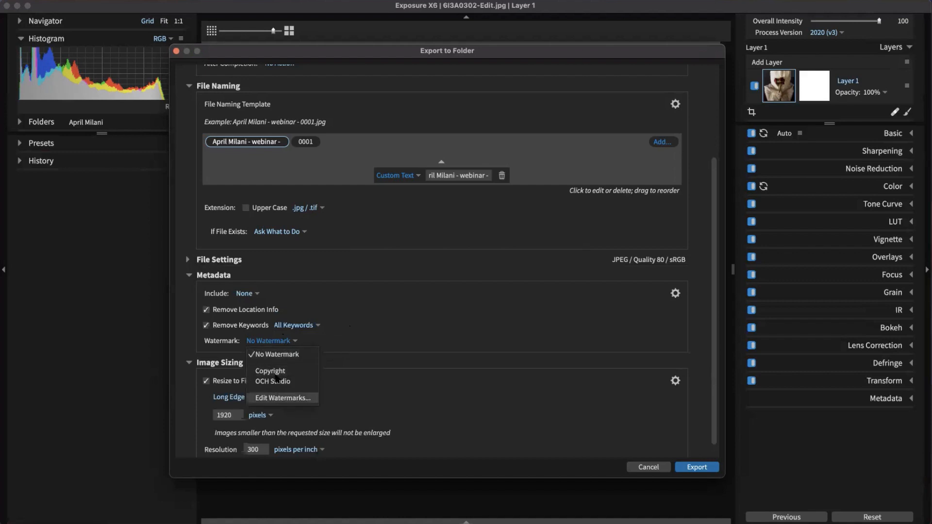
click(344, 325)
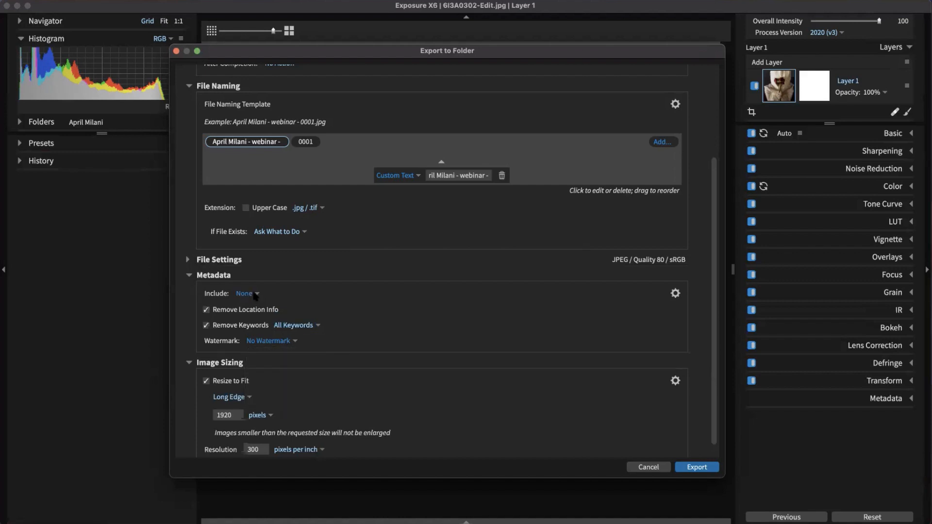
click(190, 275)
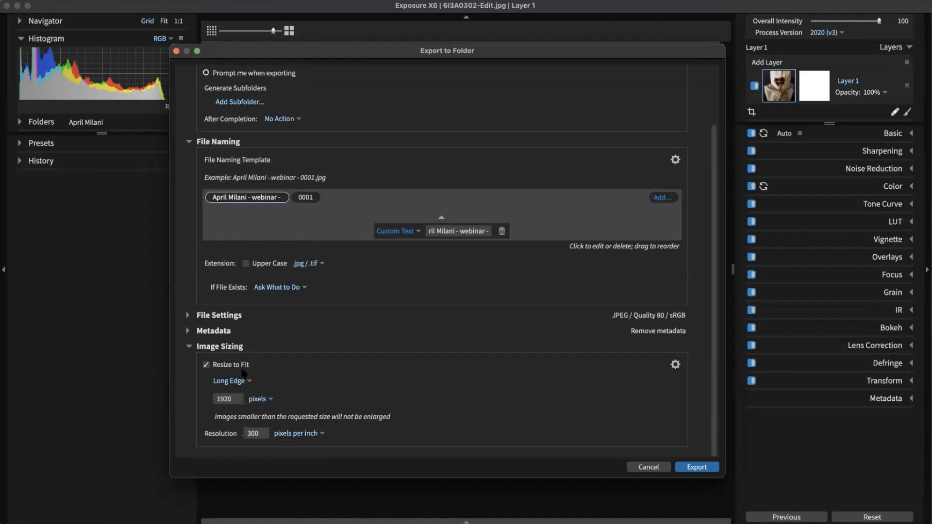
click(236, 381)
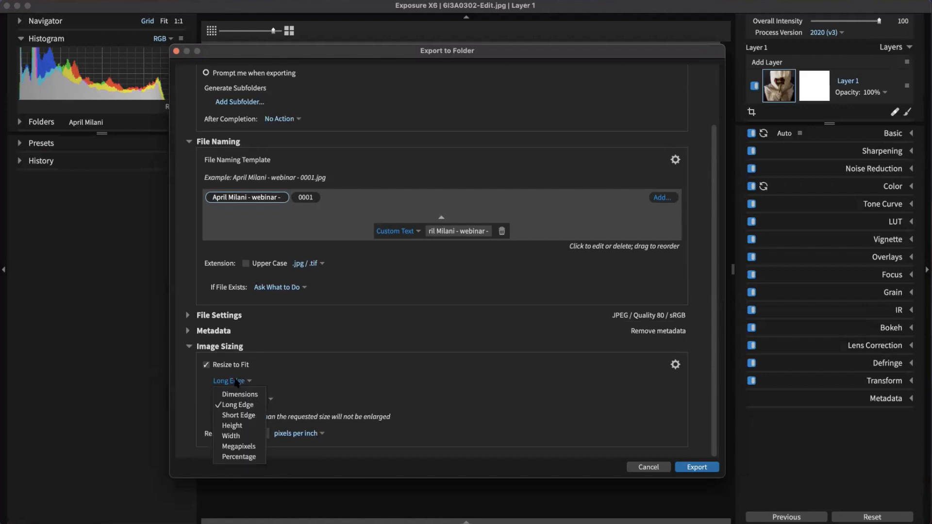
click(299, 380)
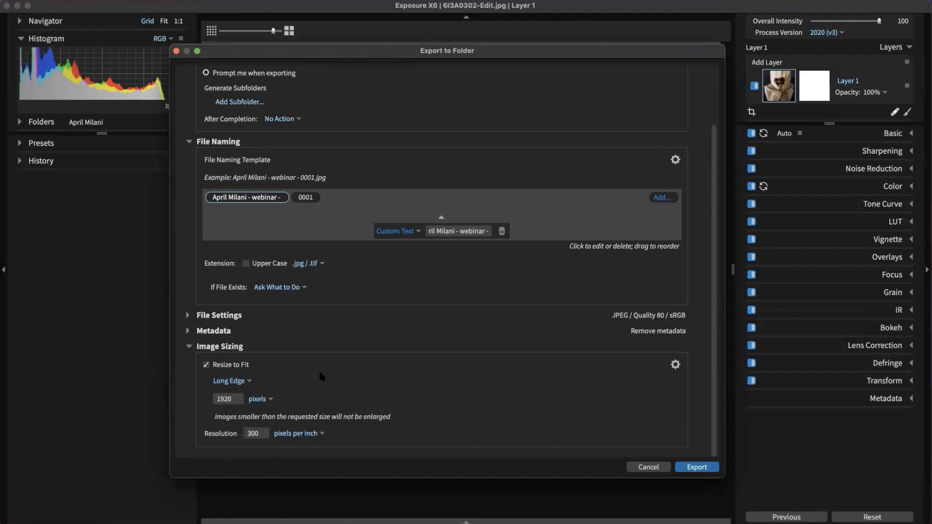
scroll(301, 378, up, 3)
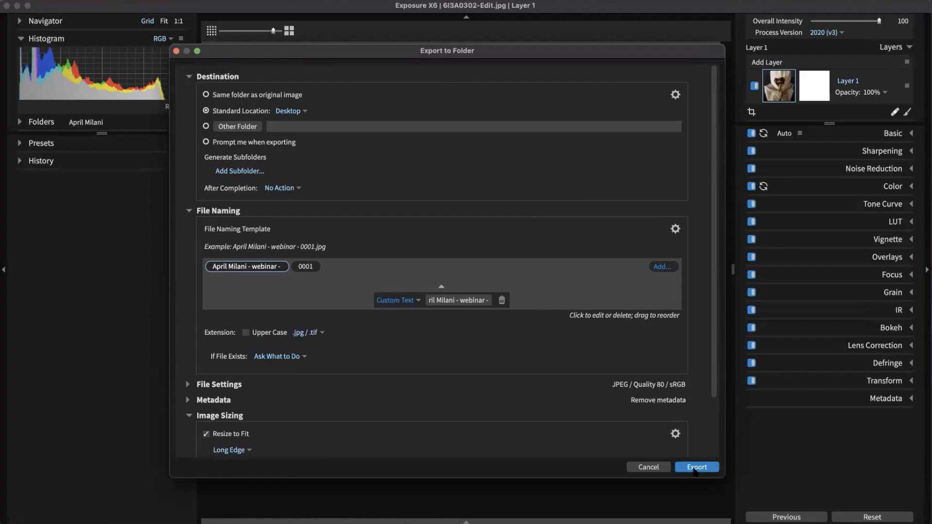
Step: Close the Export to Folder settings and pull down the File menu
click(176, 51)
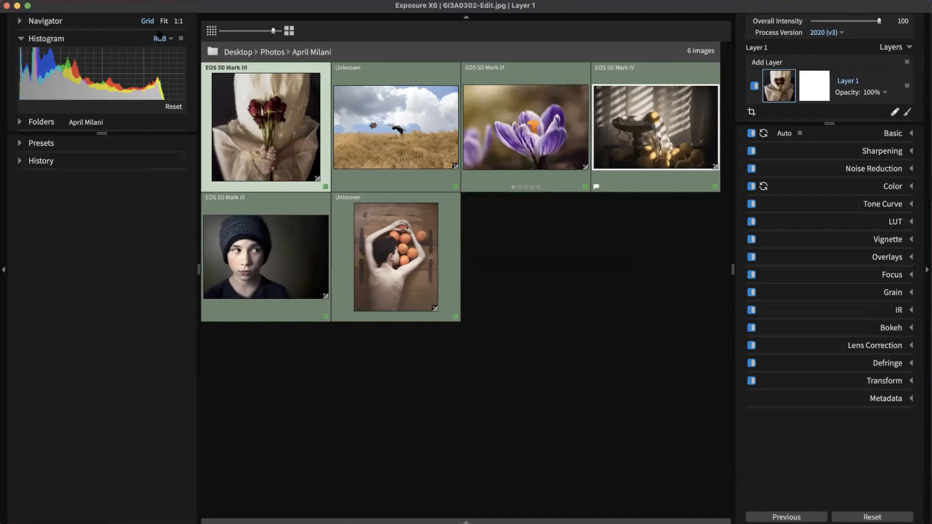
click(85, 0)
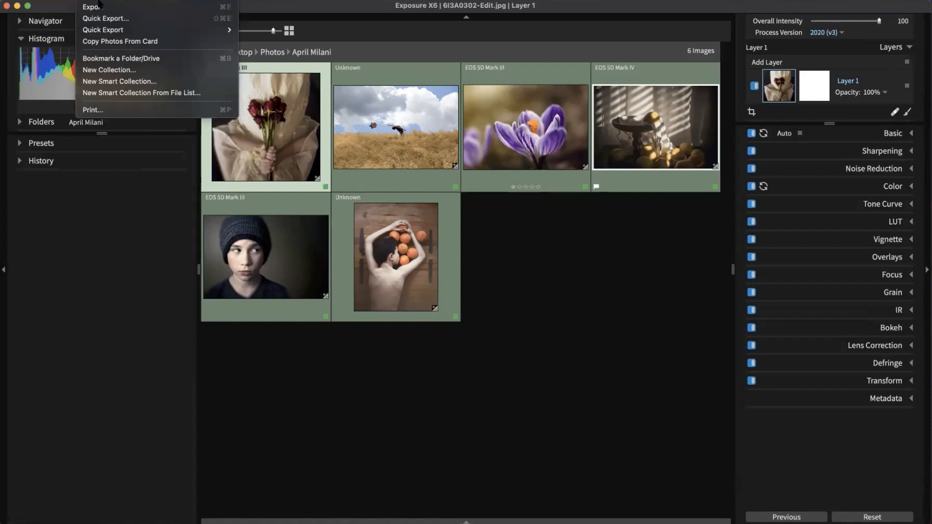
Step: Open Quick Export for the six selected photos and shift its window slightly
click(103, 18)
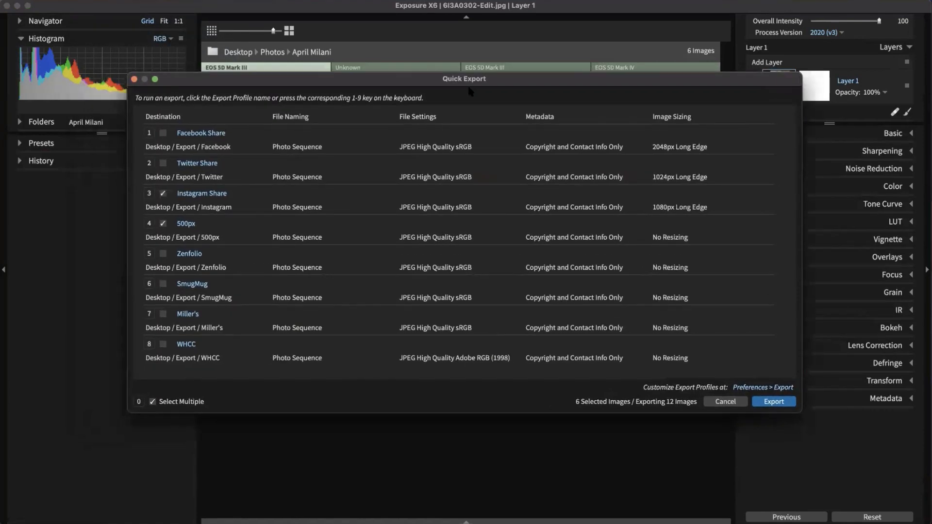
click(106, 1)
mouse_move(86, 1)
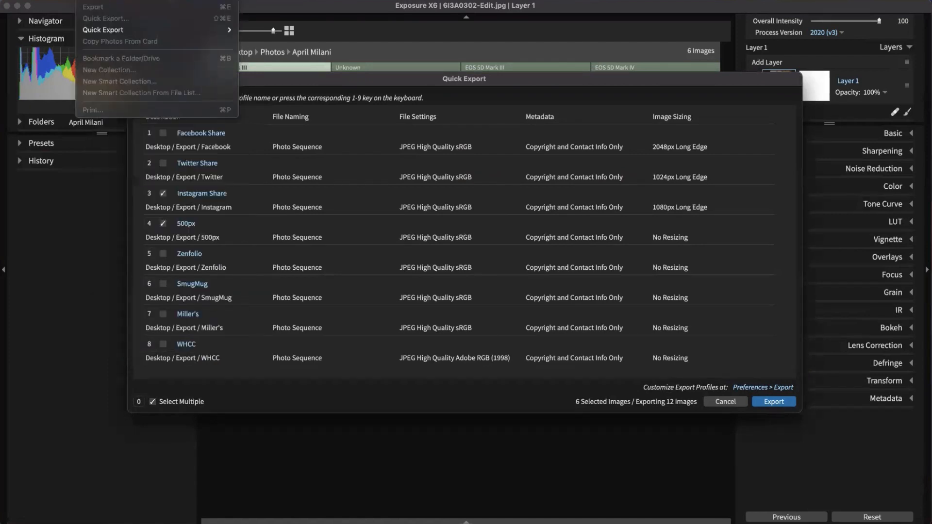
click(411, 76)
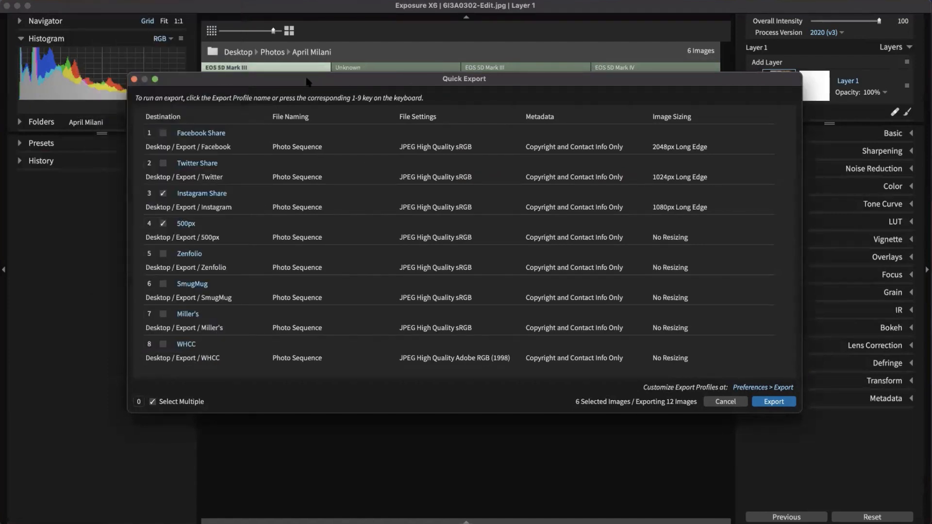
mouse_move(313, 82)
mouse_down()
mouse_move(328, 89)
mouse_move(319, 90)
mouse_up()
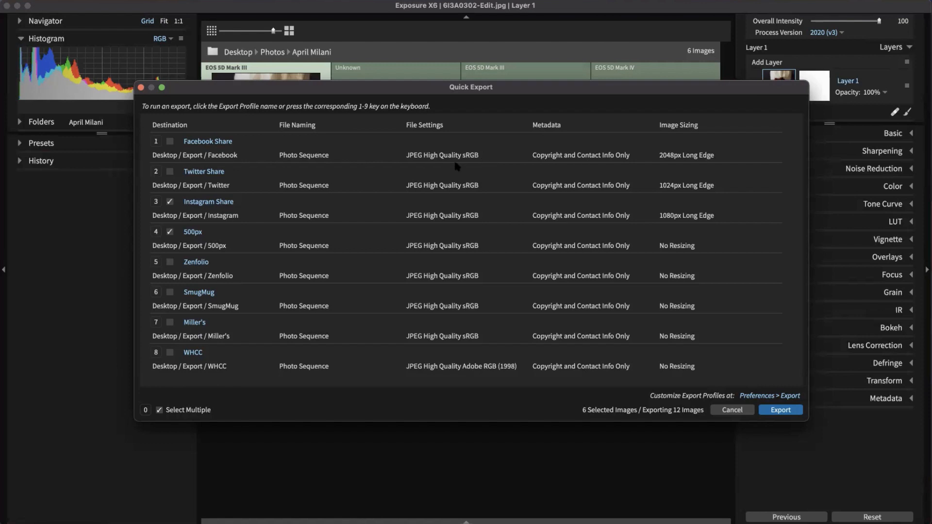
Step: Tick the Facebook Share and Twitter Share profiles, then cancel without exporting and deselect all photos
click(170, 141)
click(170, 171)
click(738, 413)
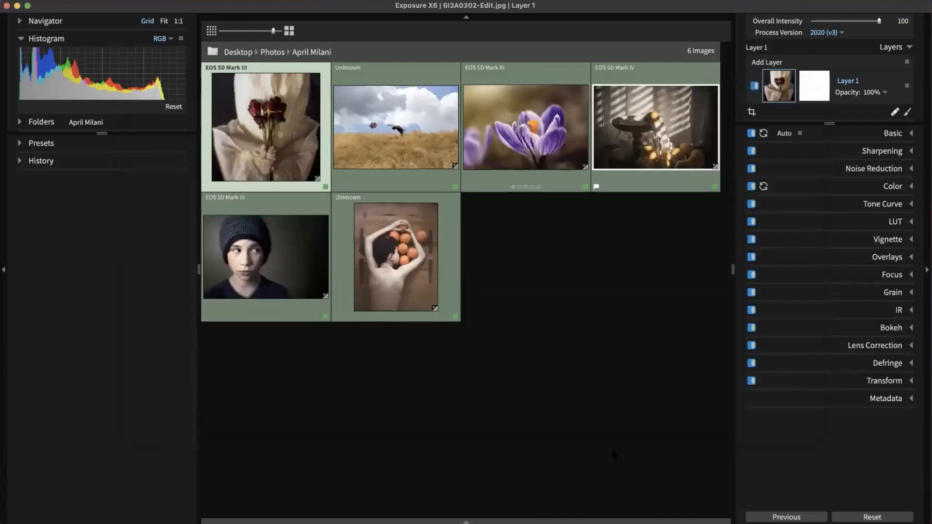
click(610, 446)
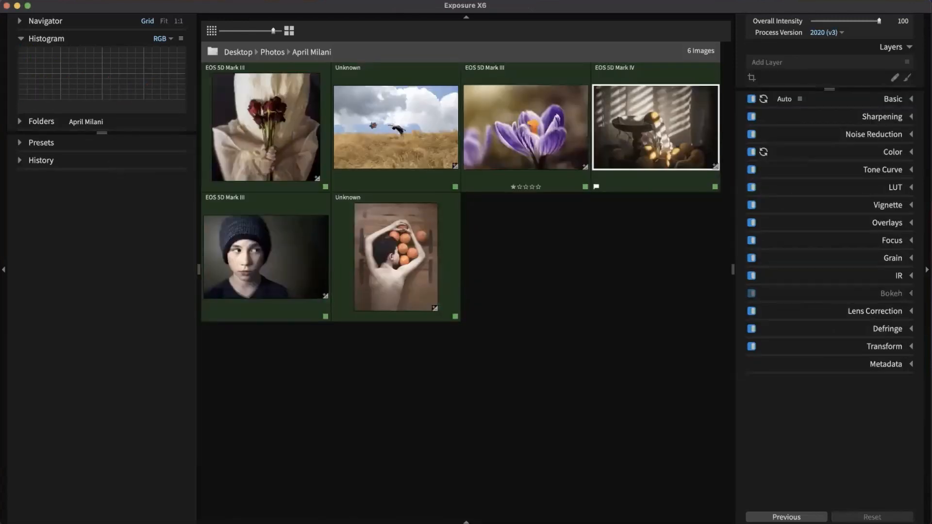